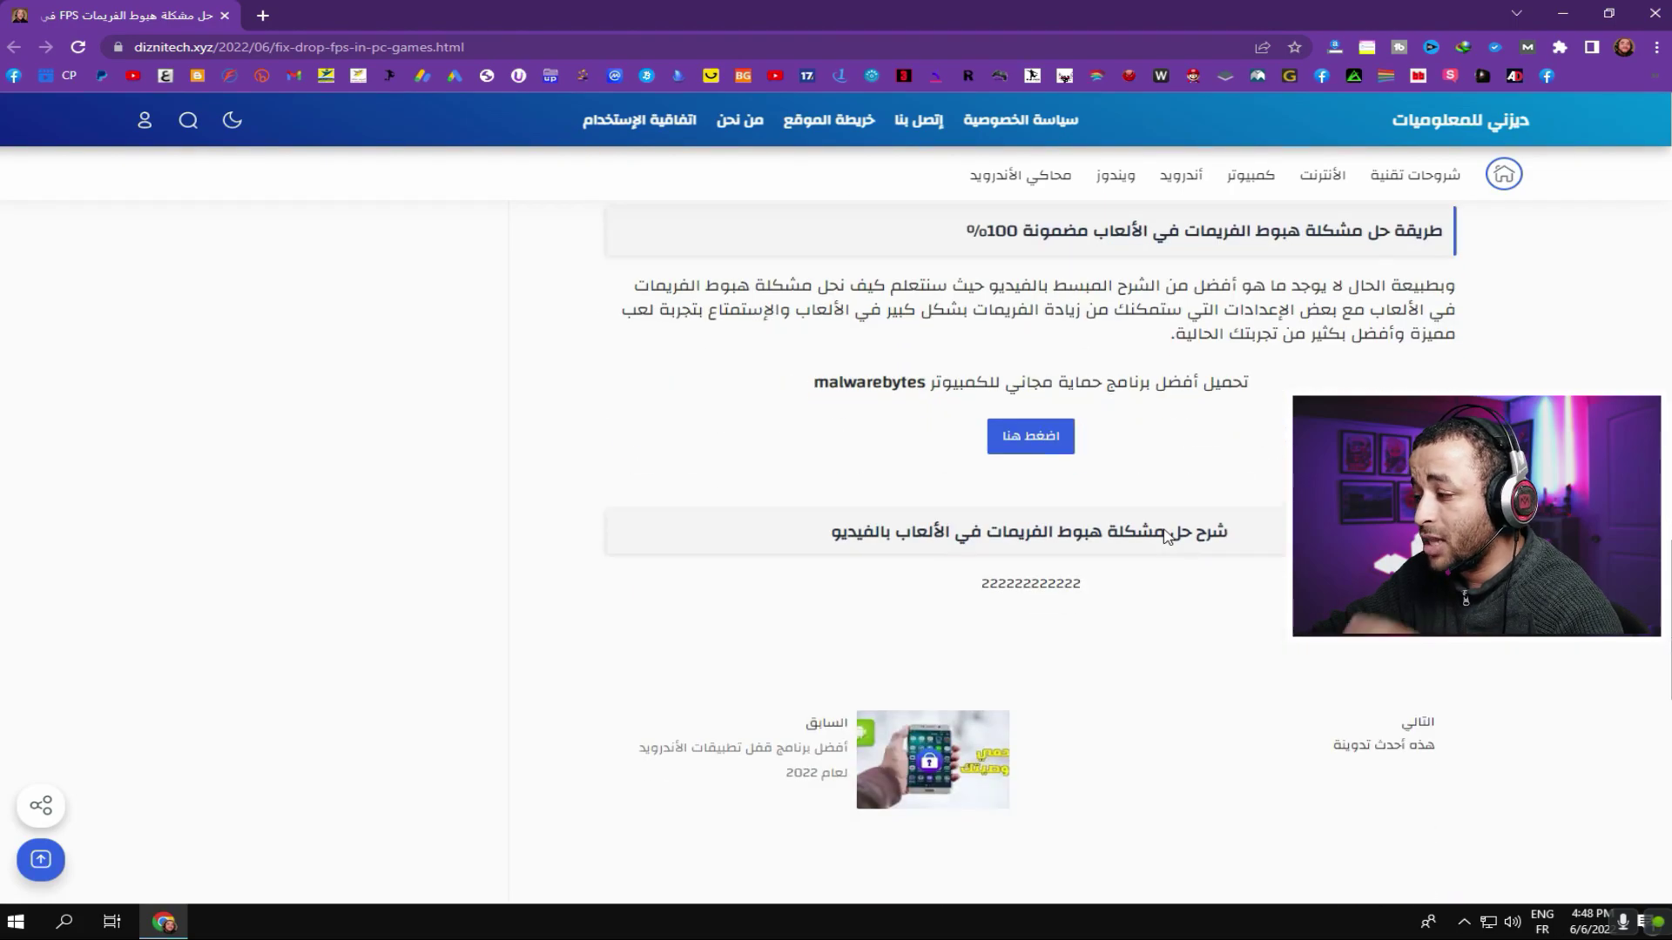
Step: Open the Malwarebytes website from the article's download link and start the free download
click(1029, 438)
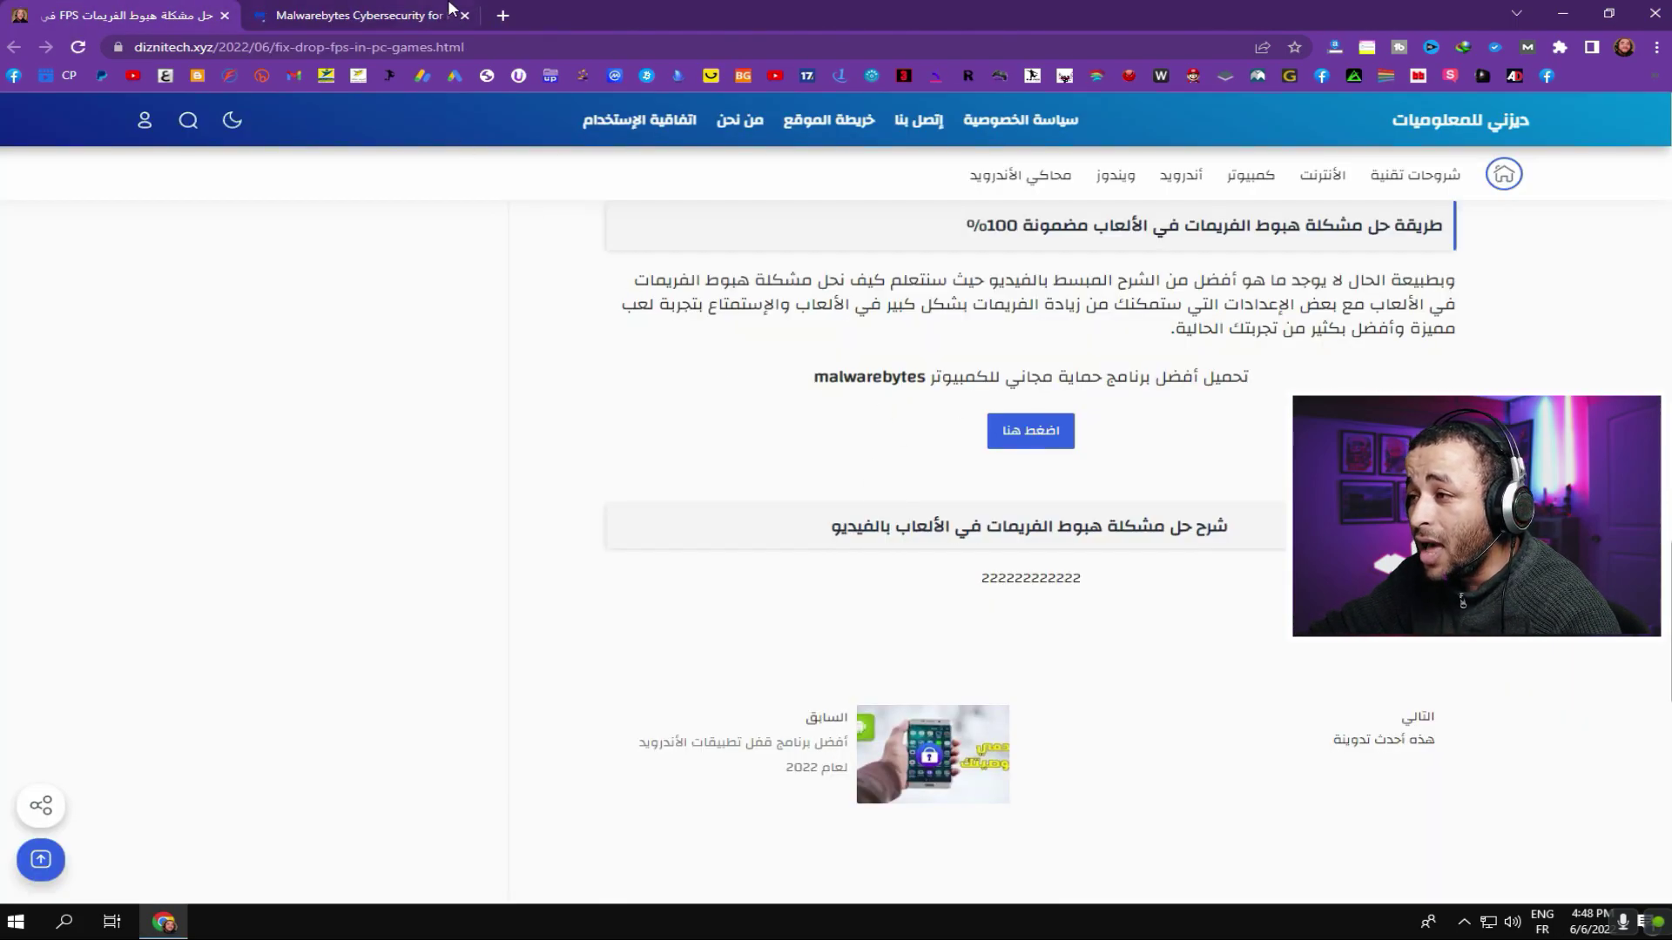
click(451, 9)
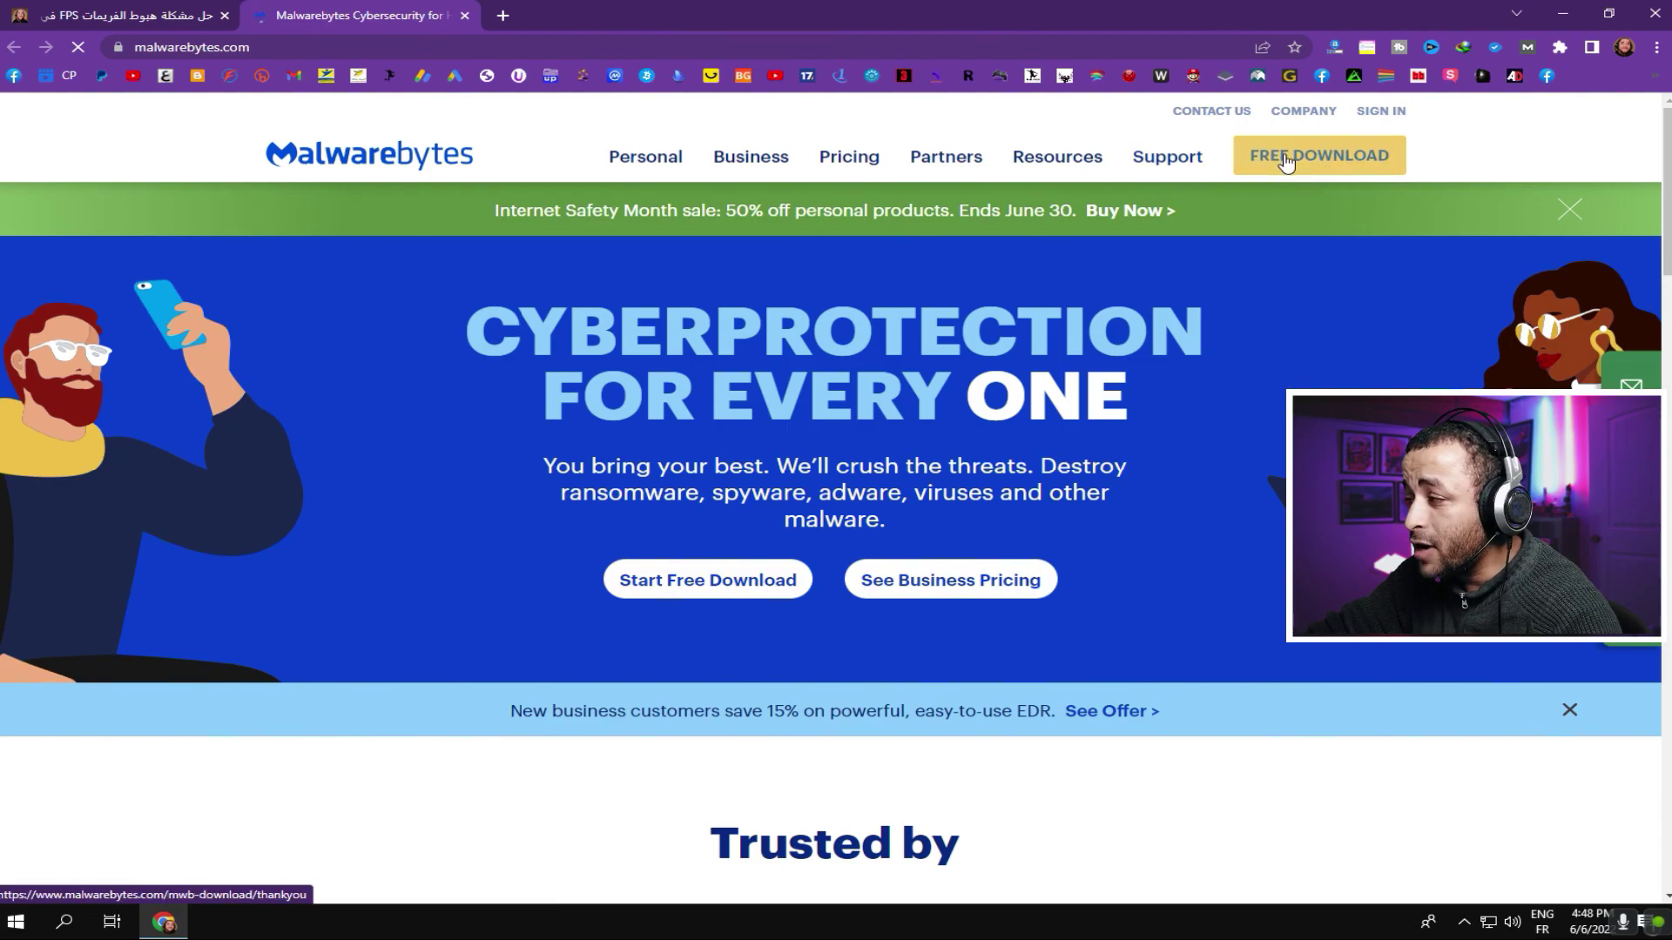
click(1149, 253)
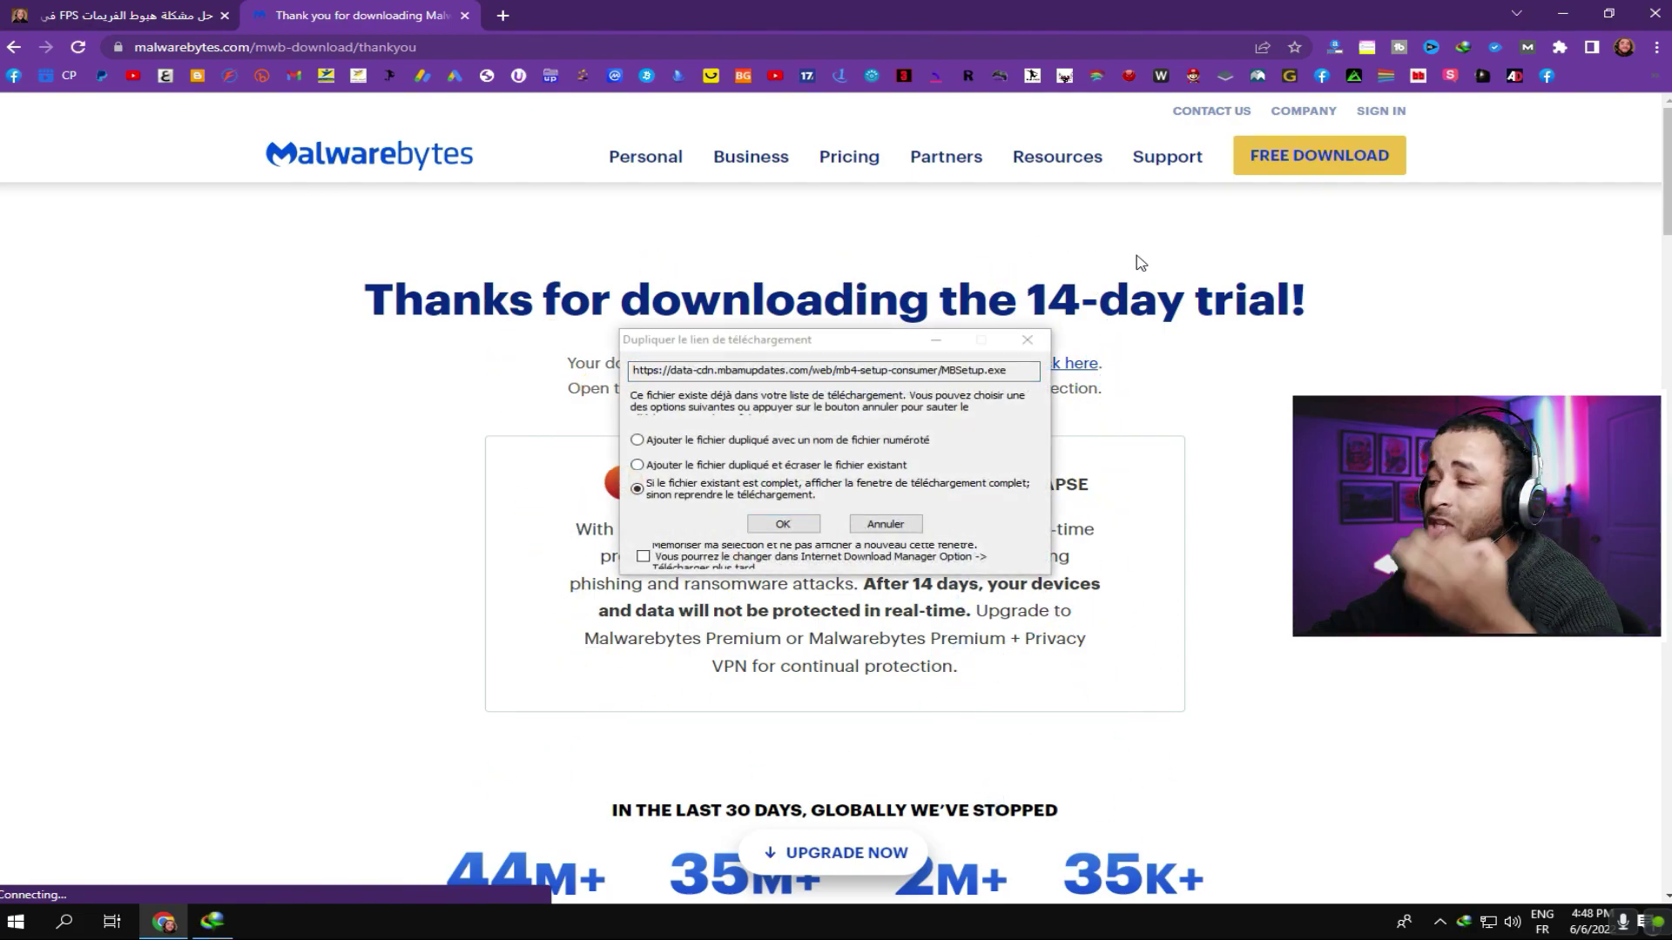
Step: Dismiss the duplicate download dialog for MBSetup.exe and minimize the browser to reach the desktop
click(1027, 339)
key(Return)
click(1556, 8)
click(993, 496)
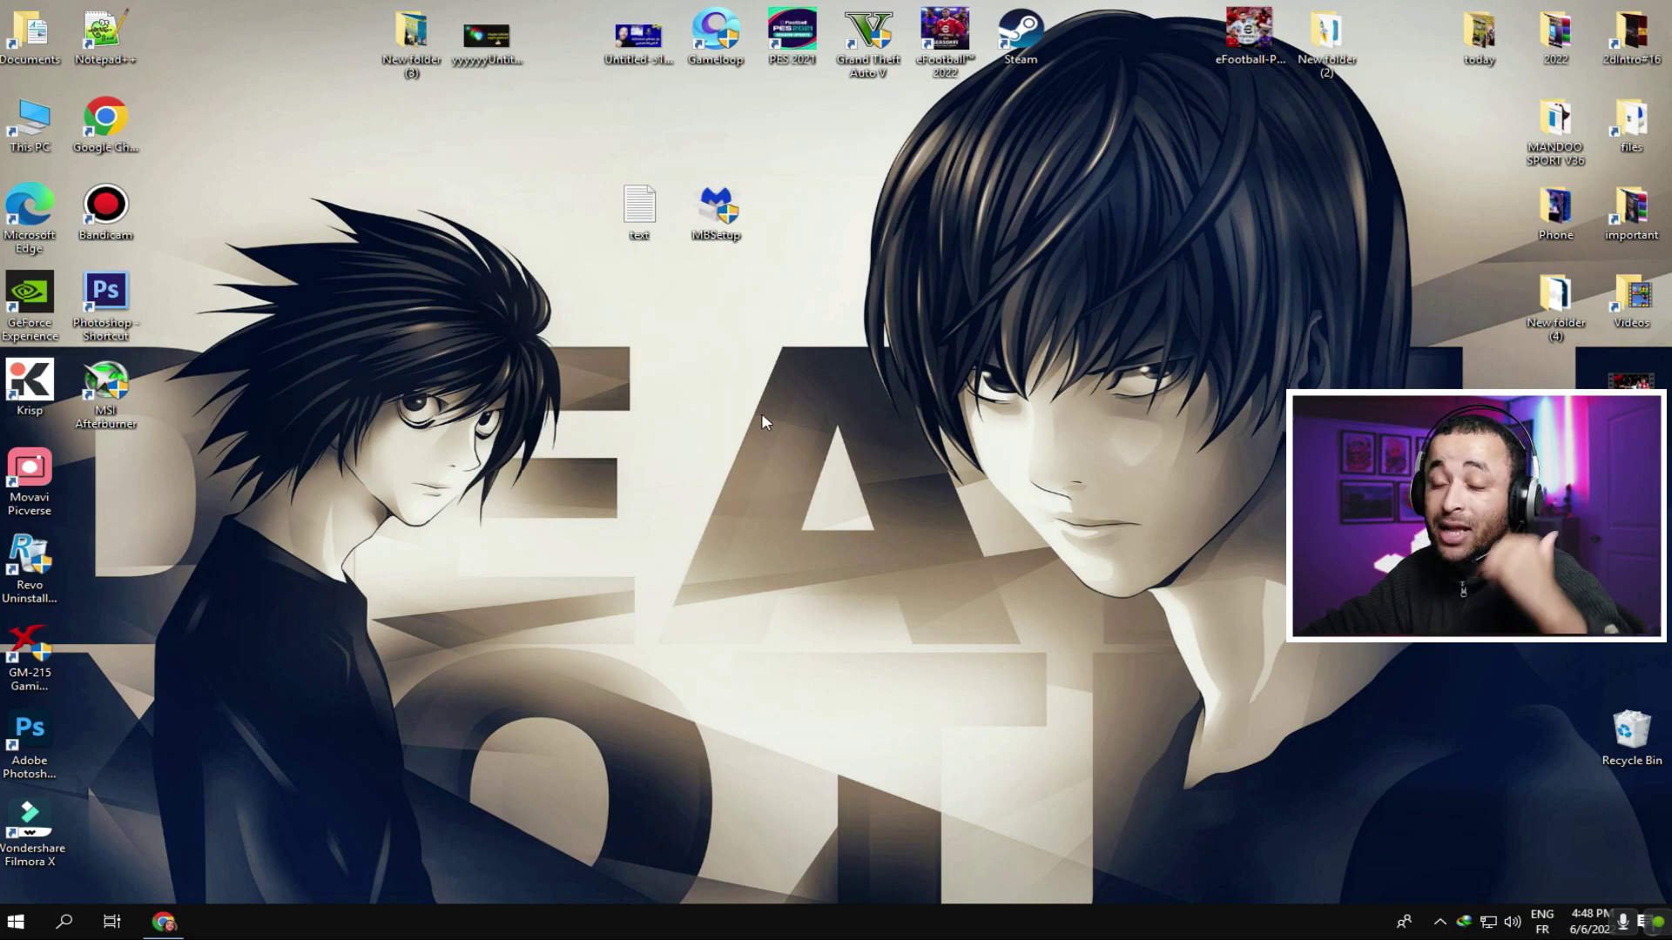
Step: Run the MBSetup installer from the desktop and install Malwarebytes for "Me or my family"
double_click(729, 216)
click(706, 585)
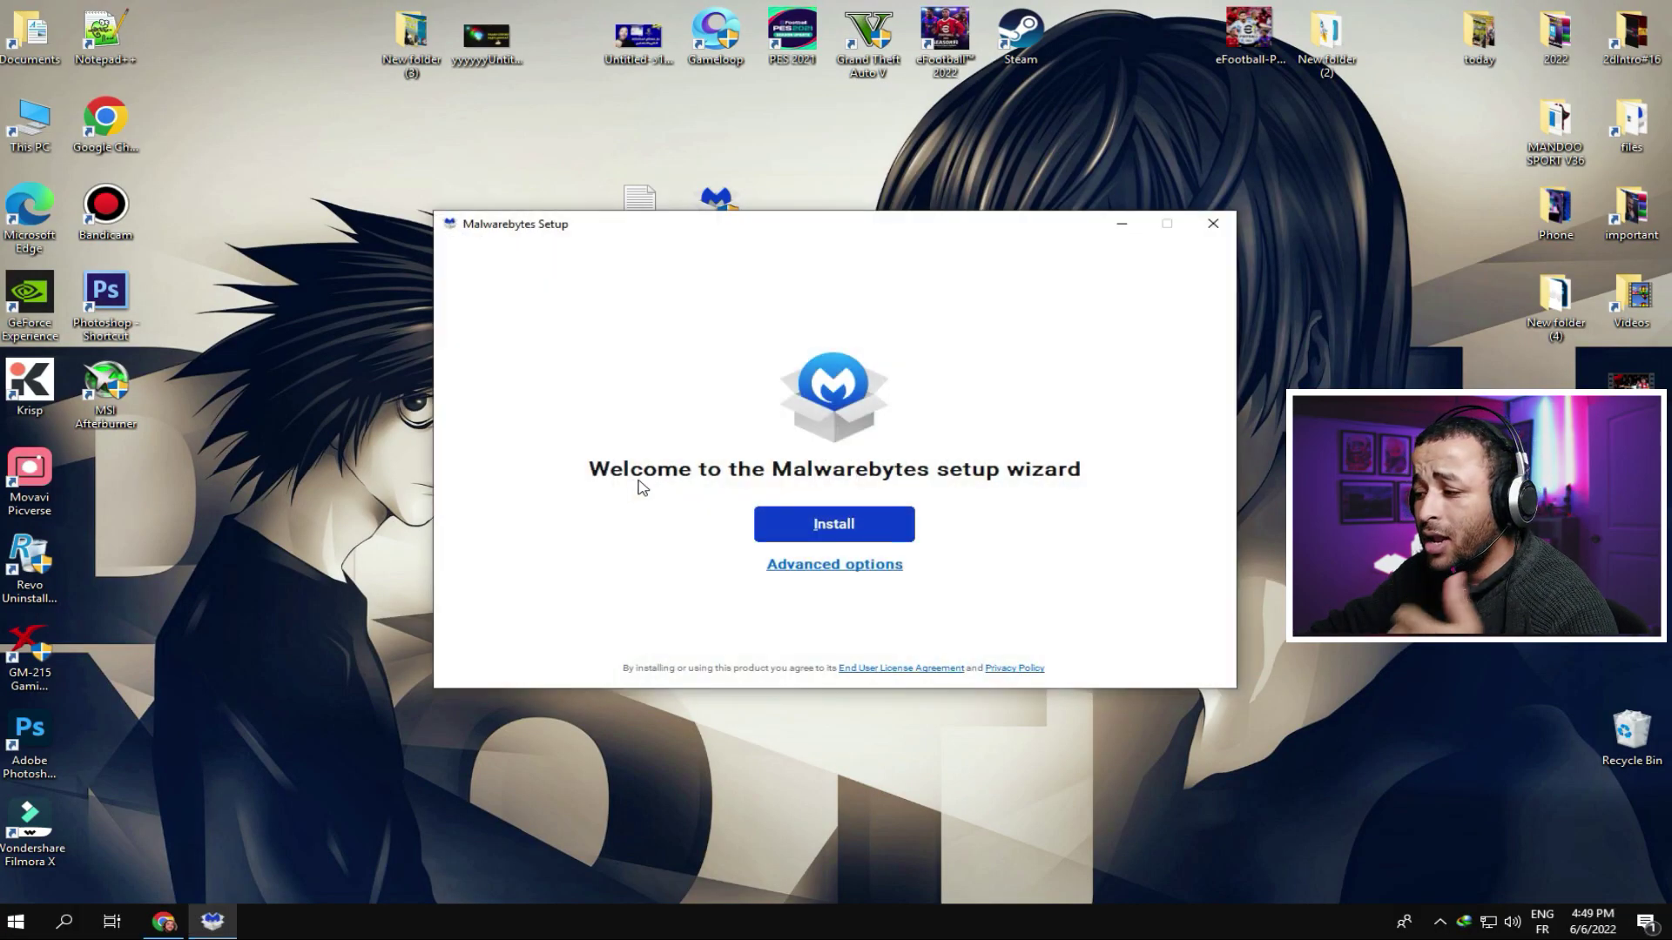
click(846, 534)
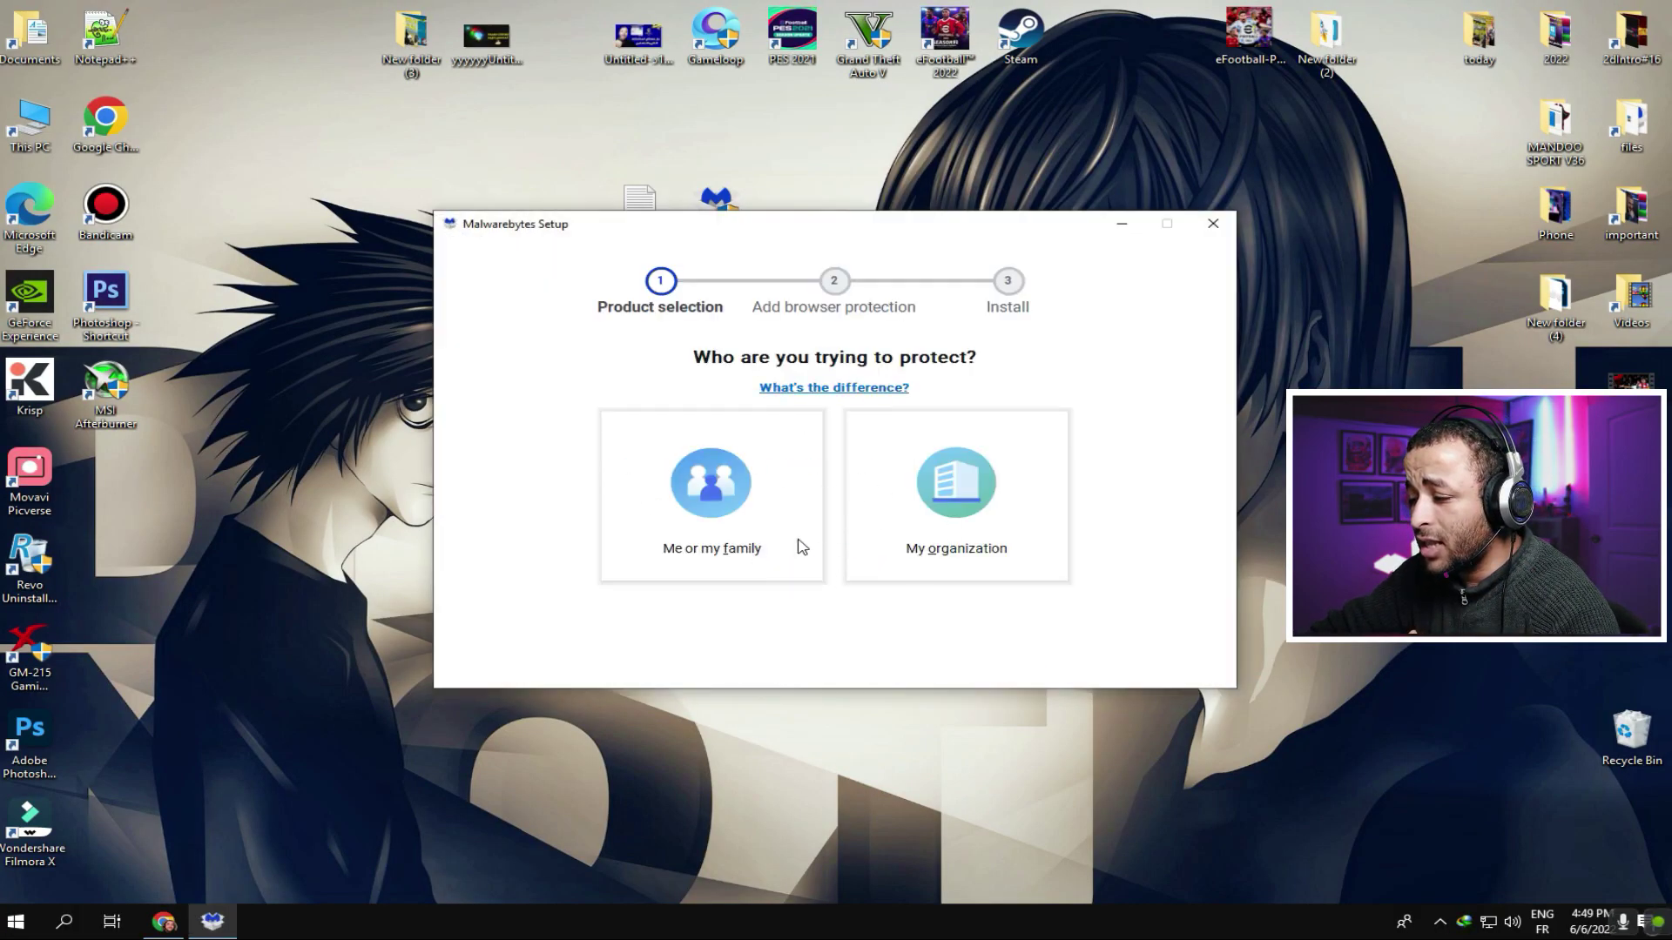
click(696, 478)
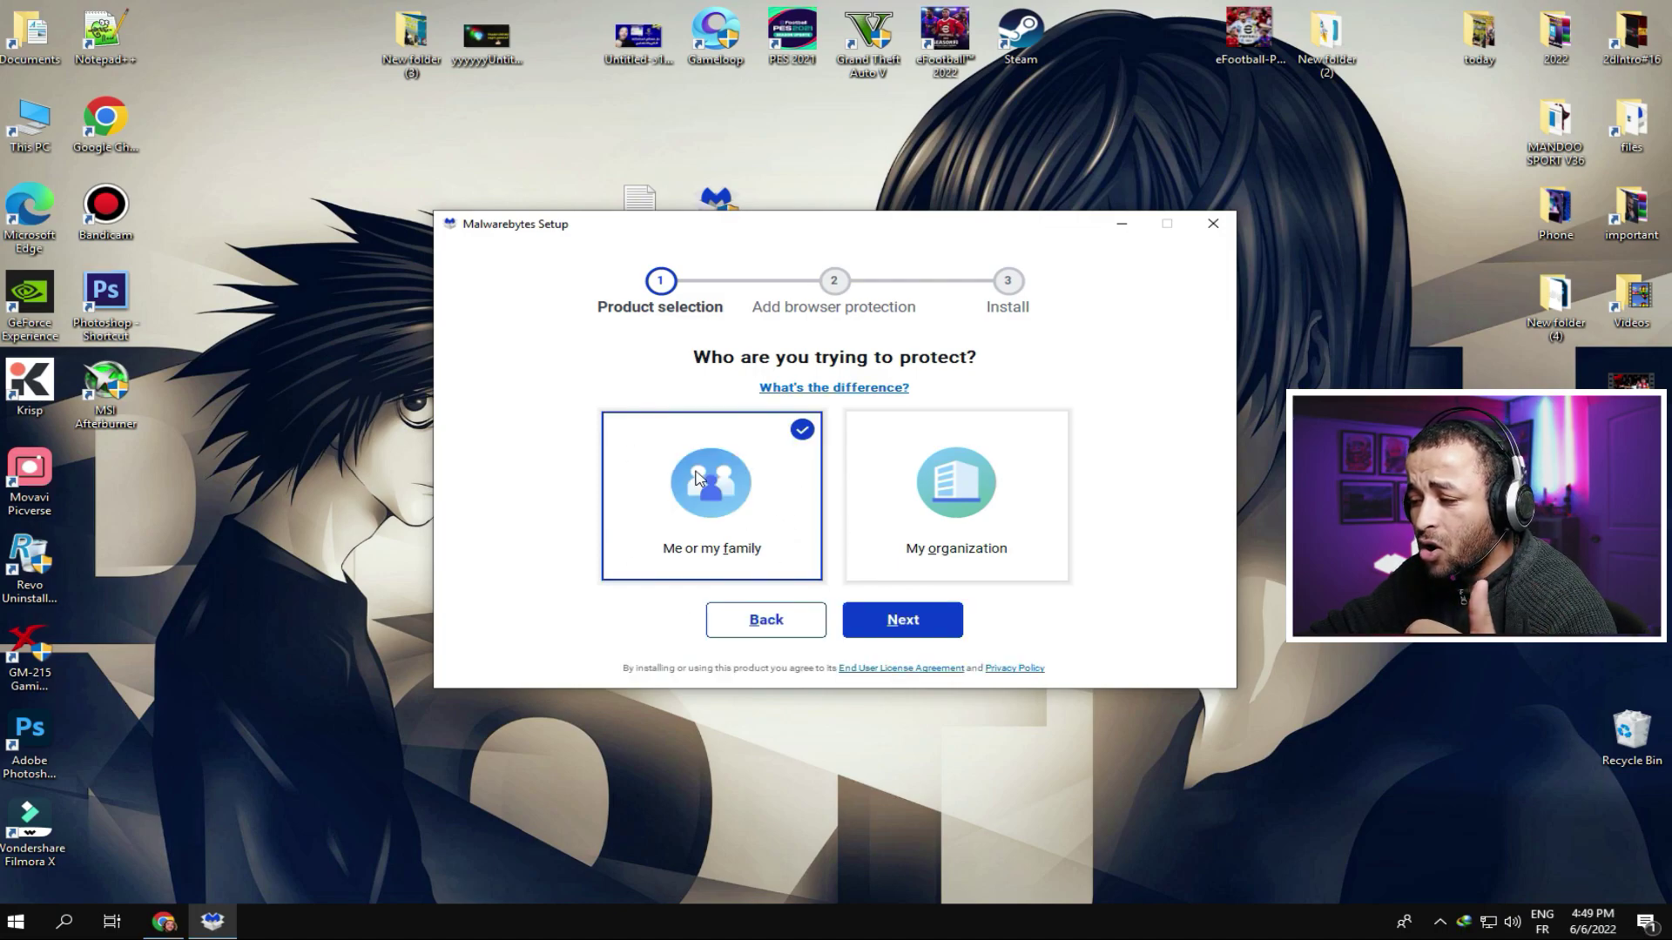
click(889, 620)
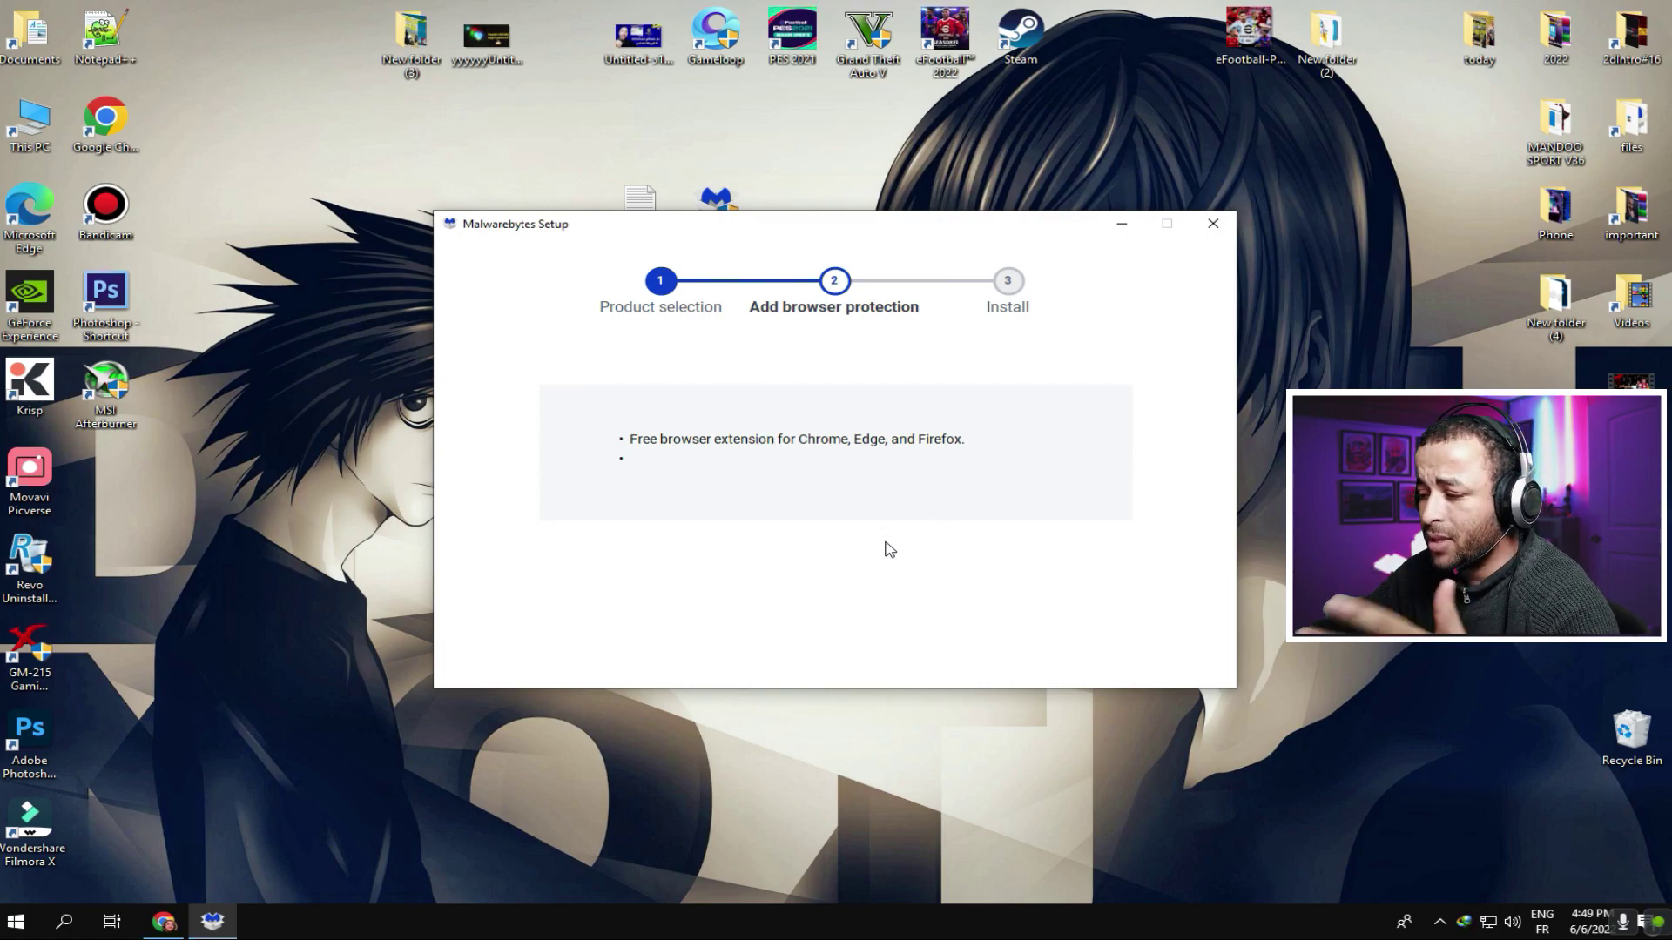
click(825, 607)
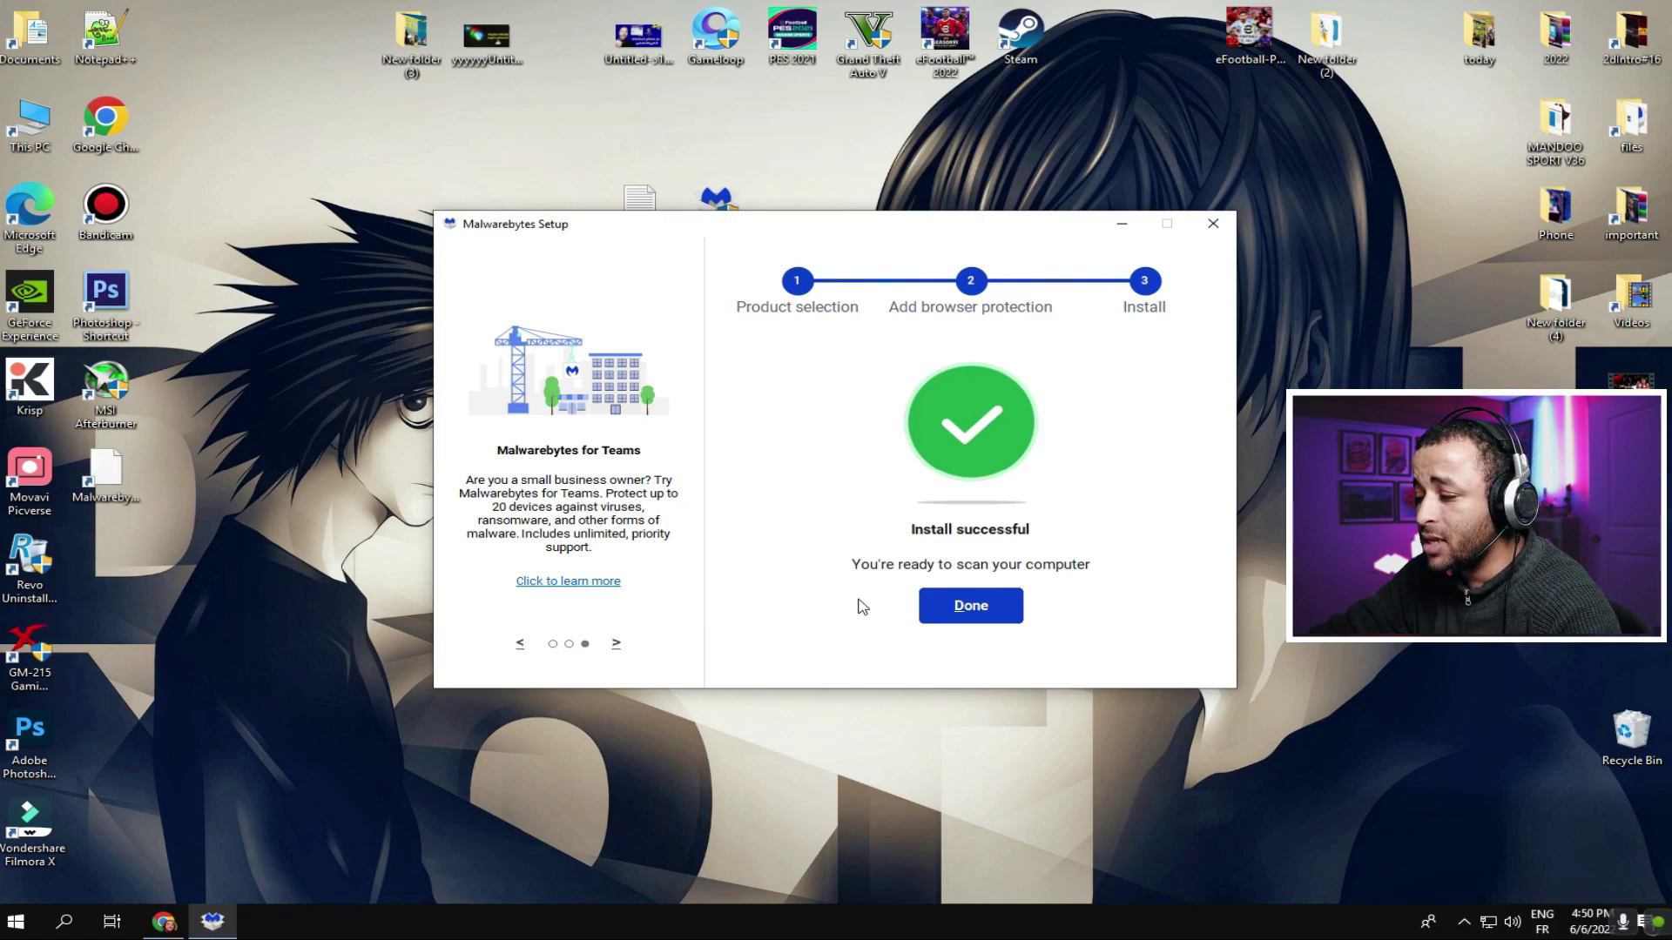
Step: Finish the Malwarebytes setup wizard and delete the MBSetup installer from the desktop
click(994, 614)
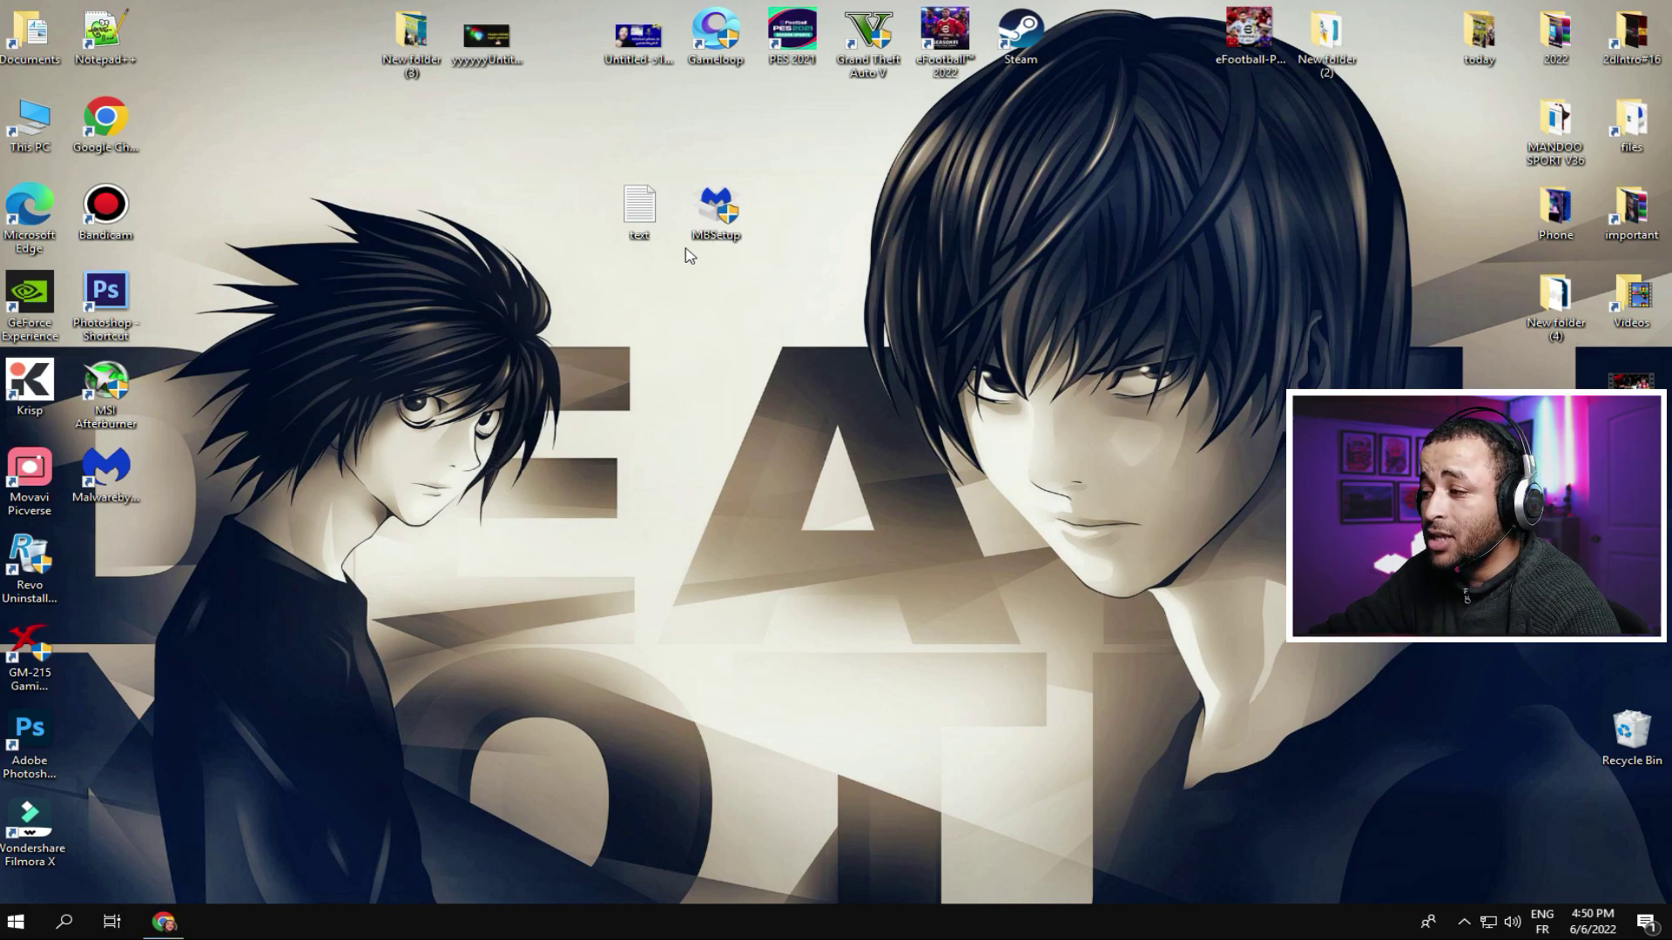
right_click(712, 218)
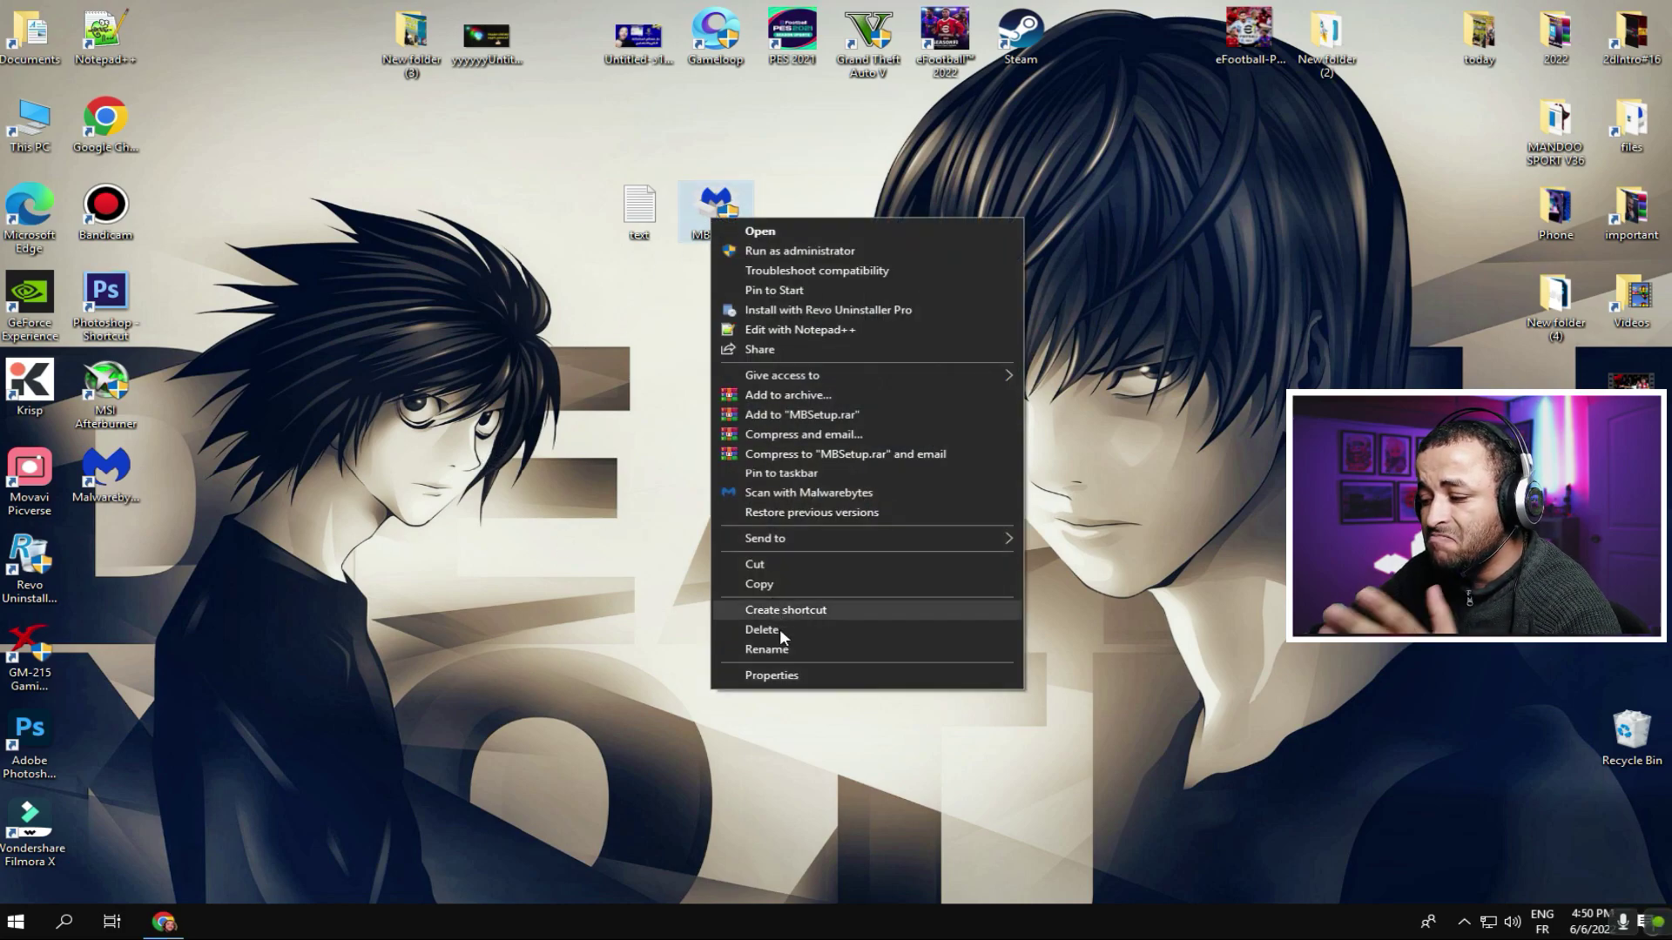
click(780, 628)
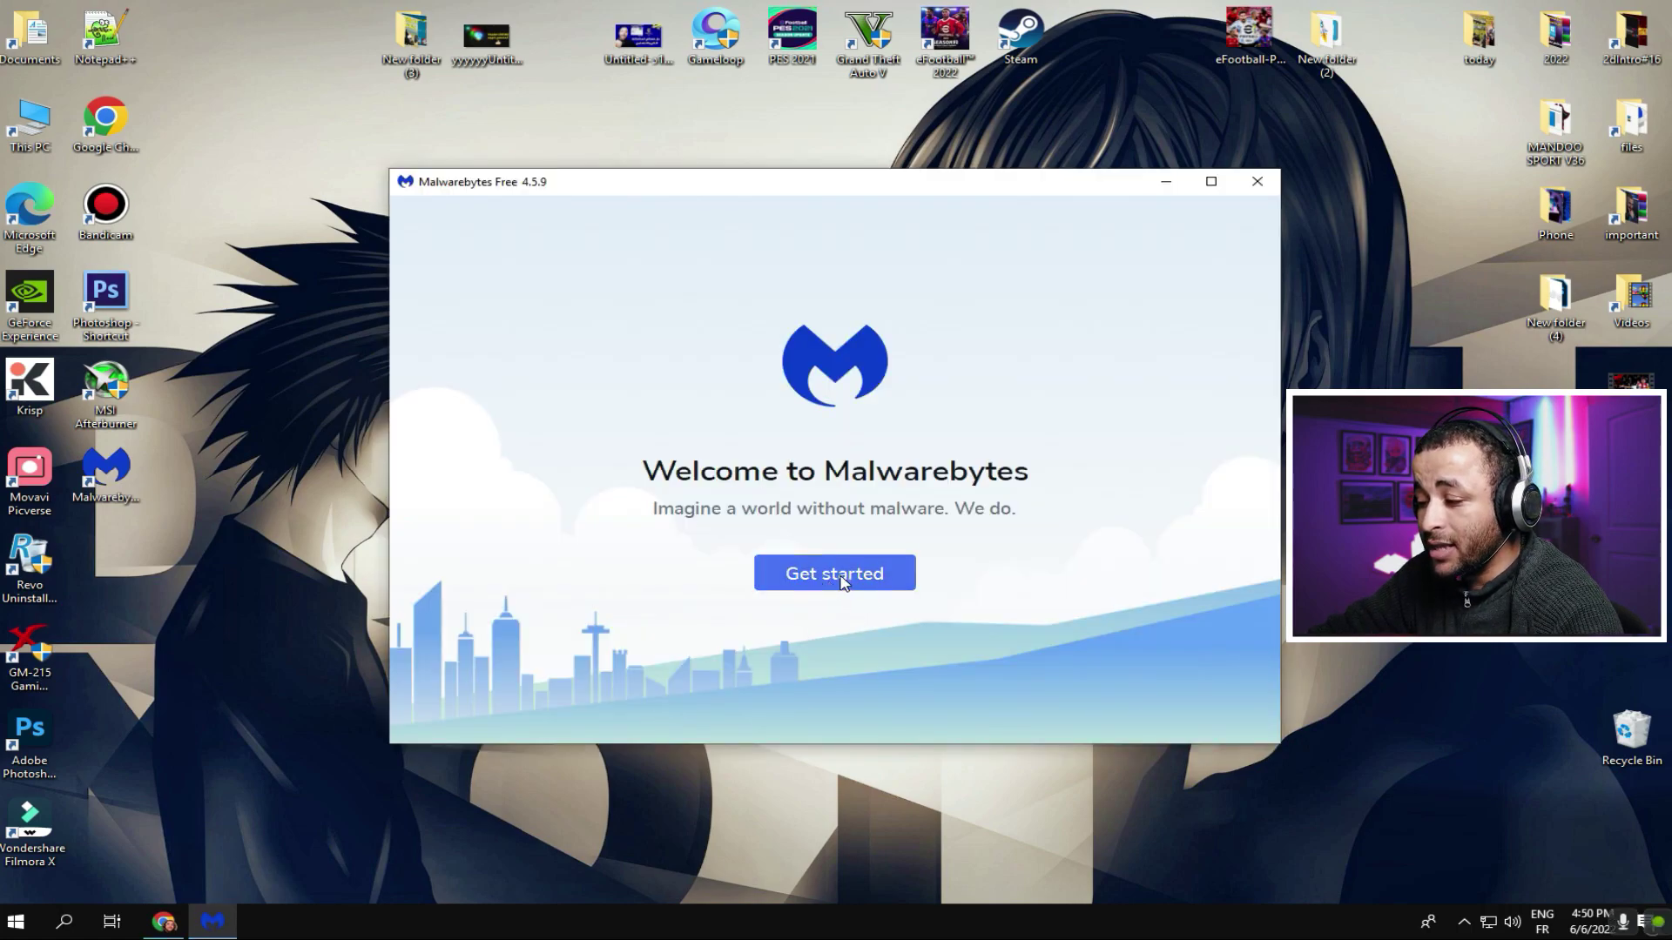
Step: Activate the free 14-day Premium trial without giving an email and start a threat scan
click(849, 581)
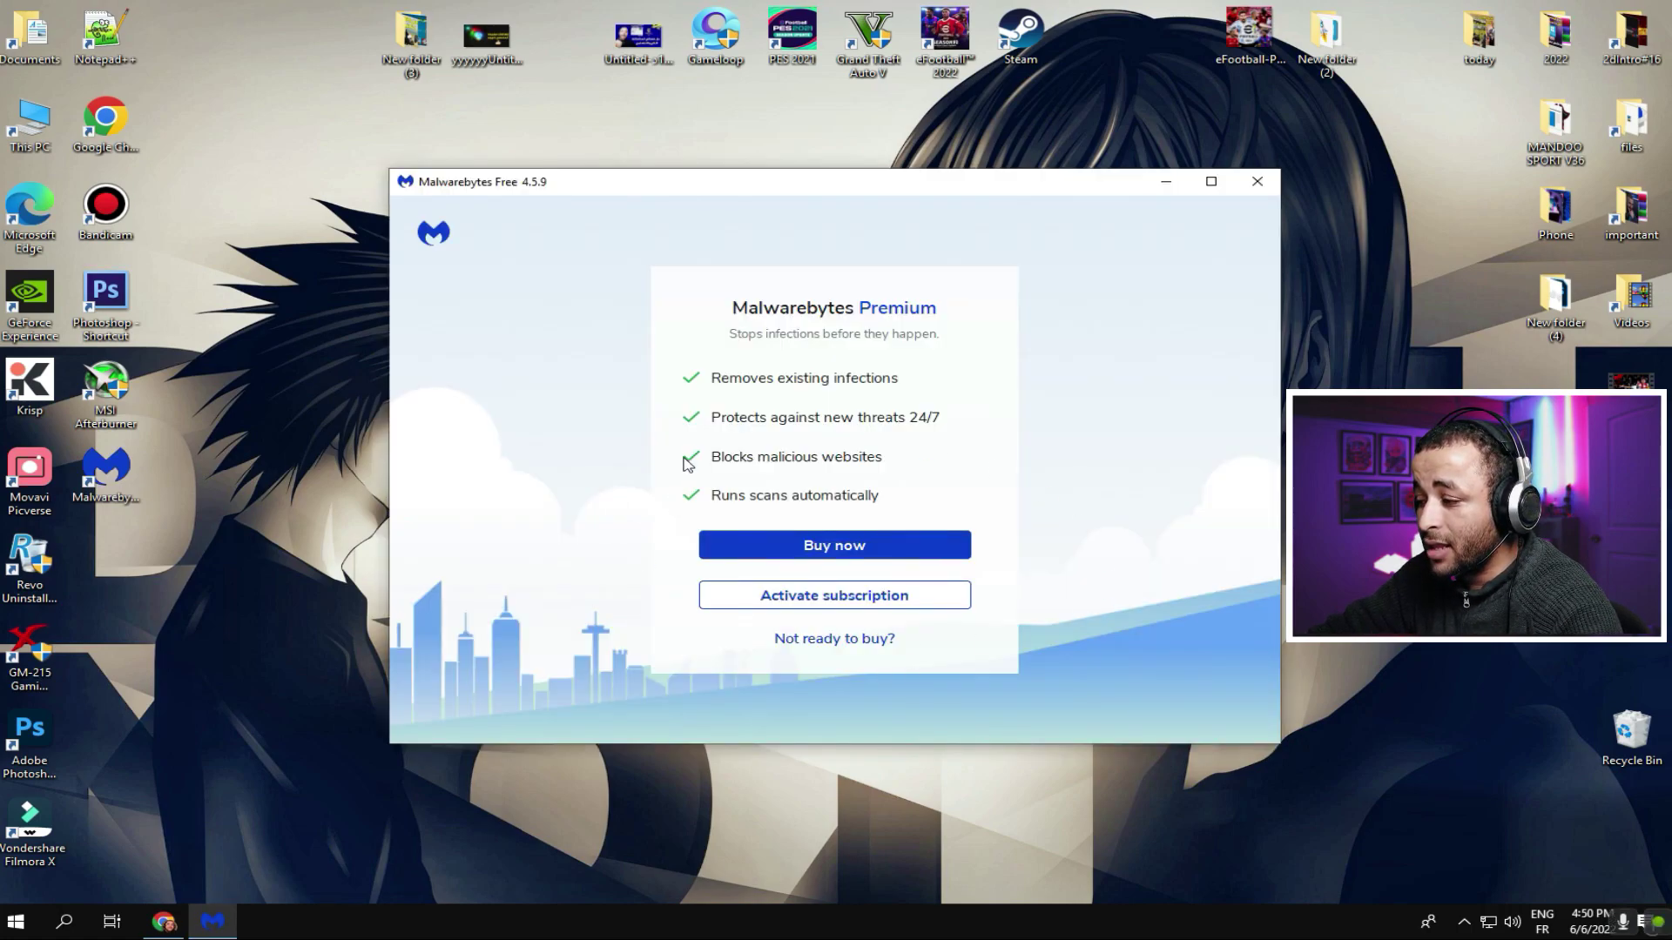
click(843, 643)
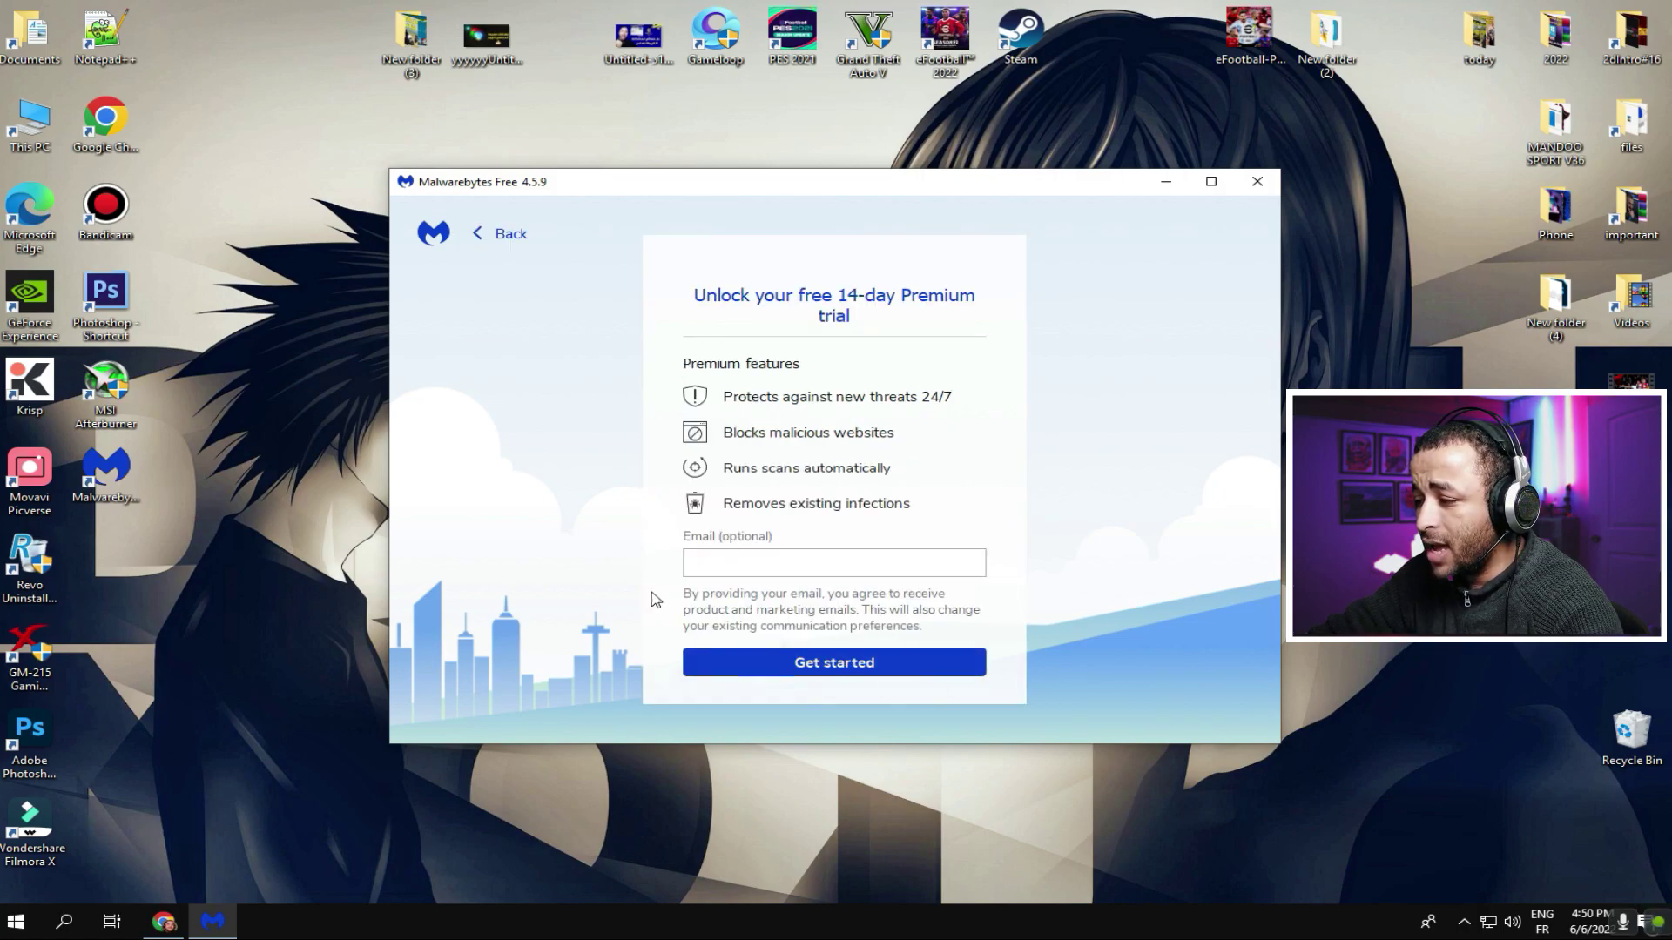
click(789, 672)
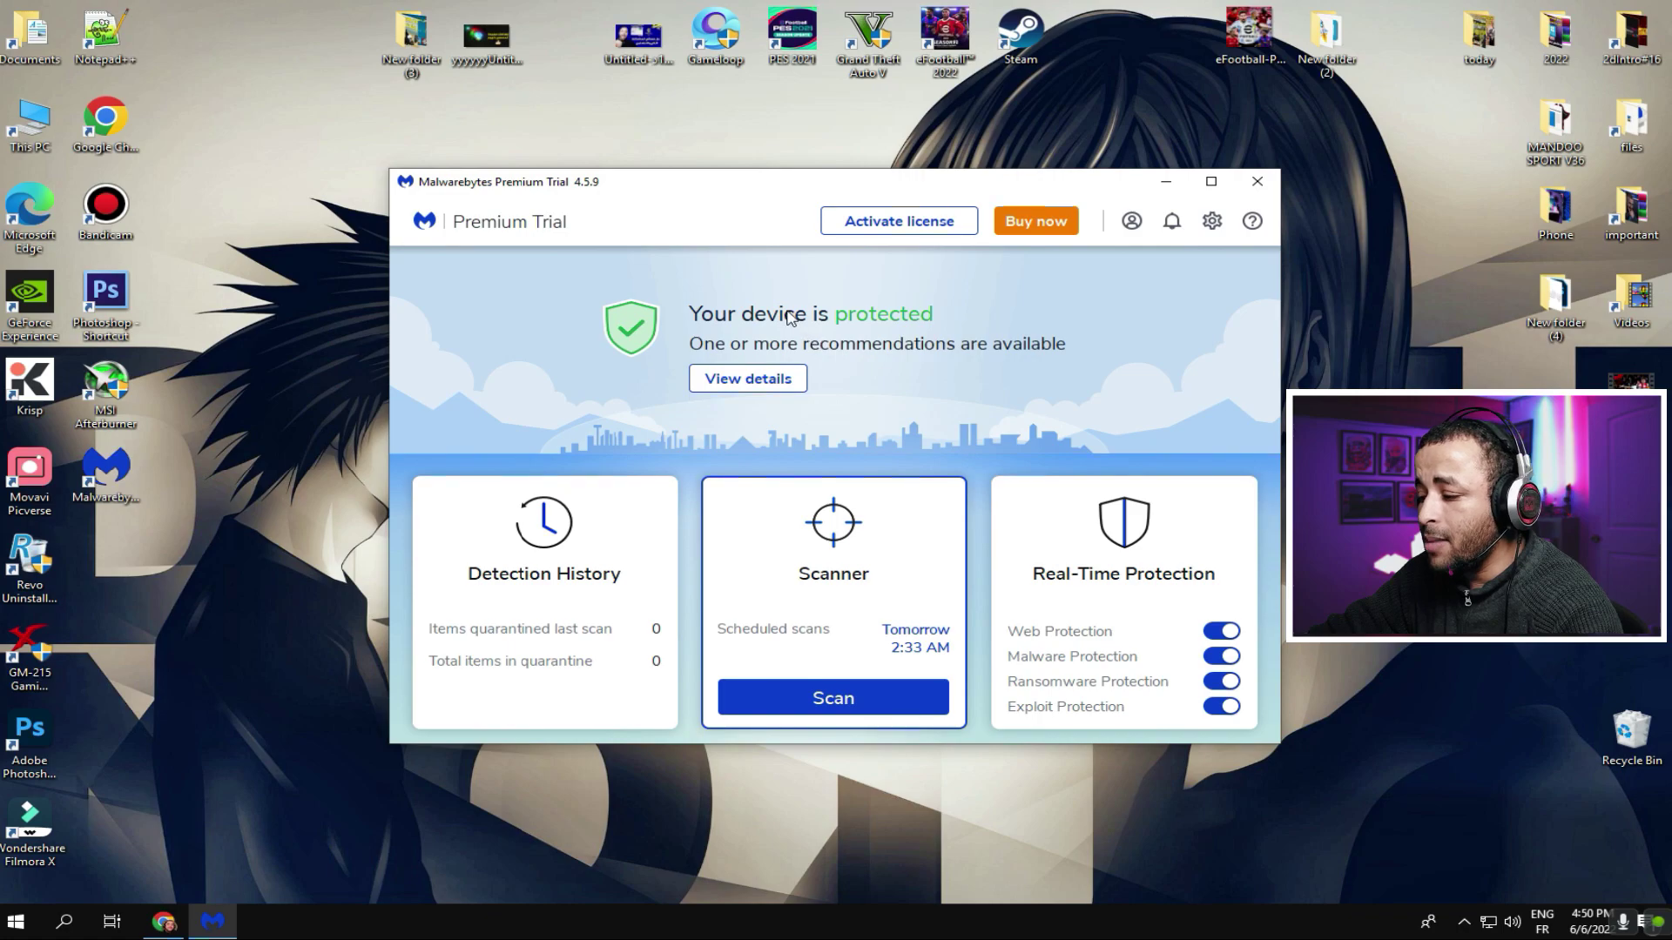
click(841, 705)
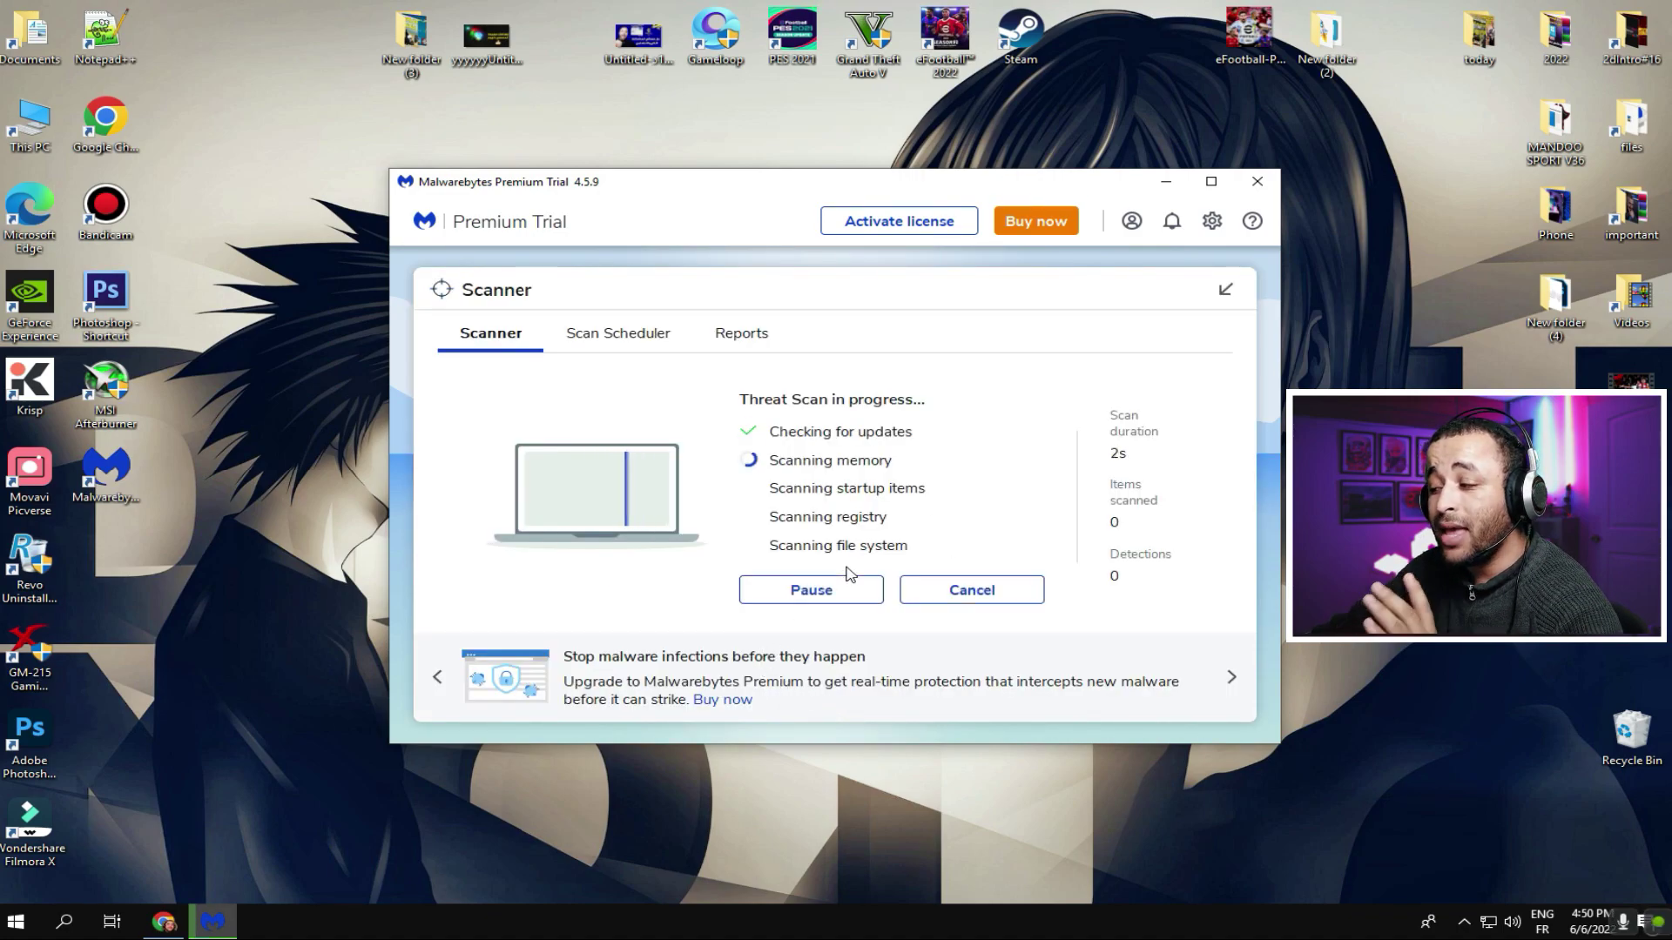
drag(744, 182, 656, 144)
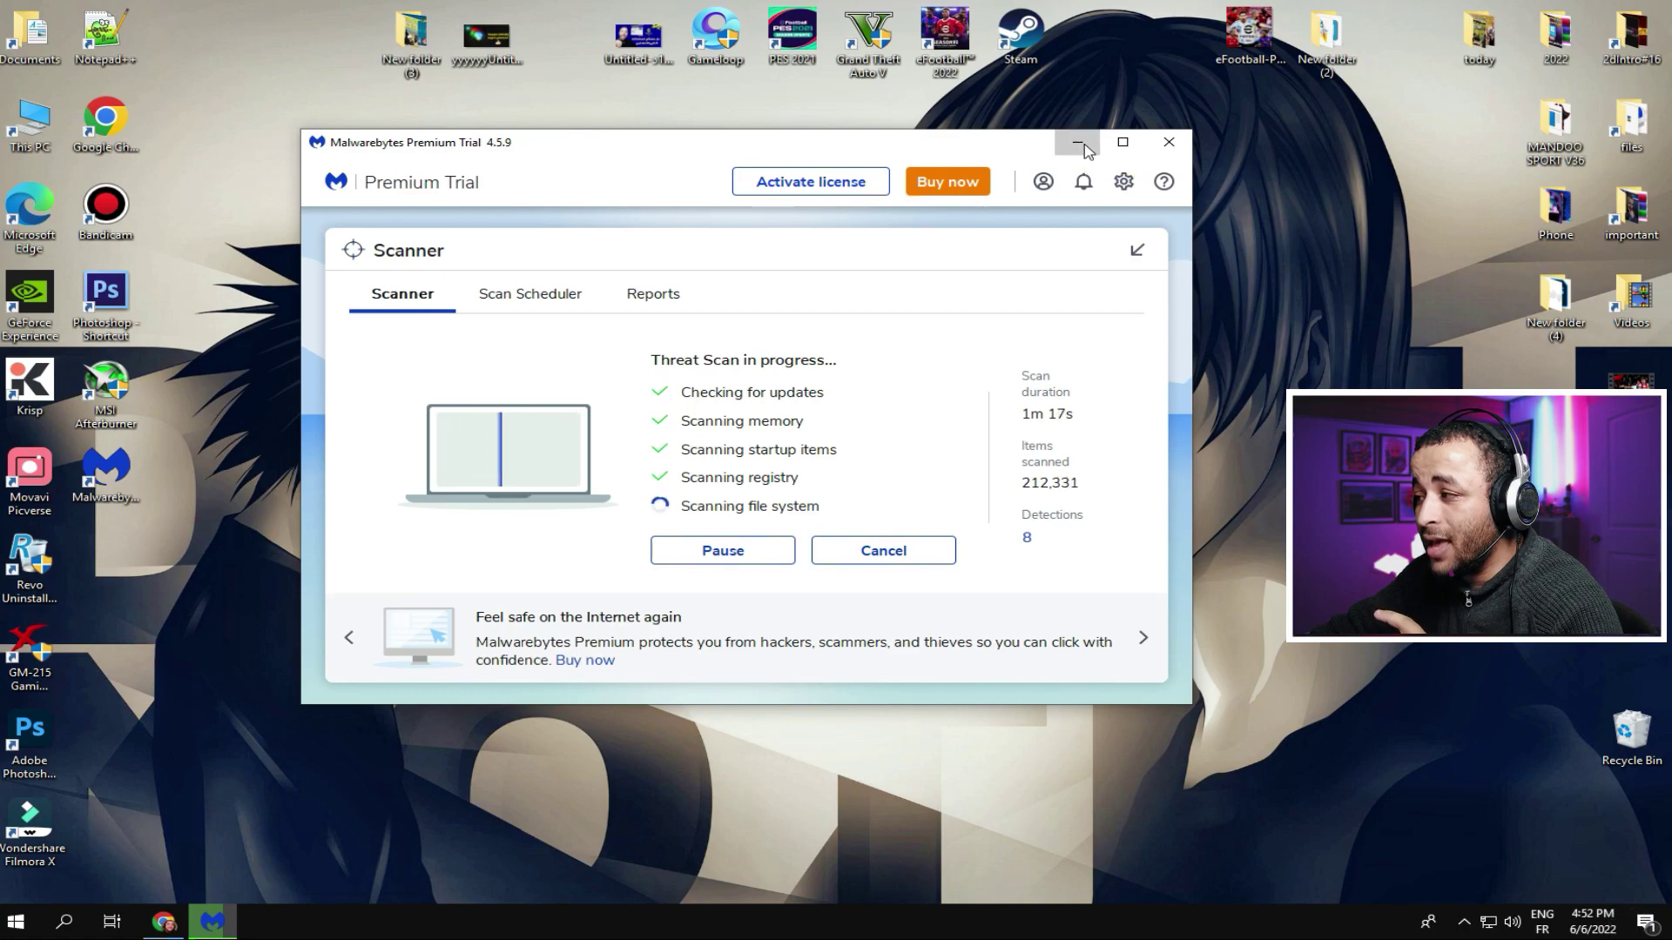
Step: Minimize the Malwarebytes window while the scan runs and refresh the desktop
click(1077, 142)
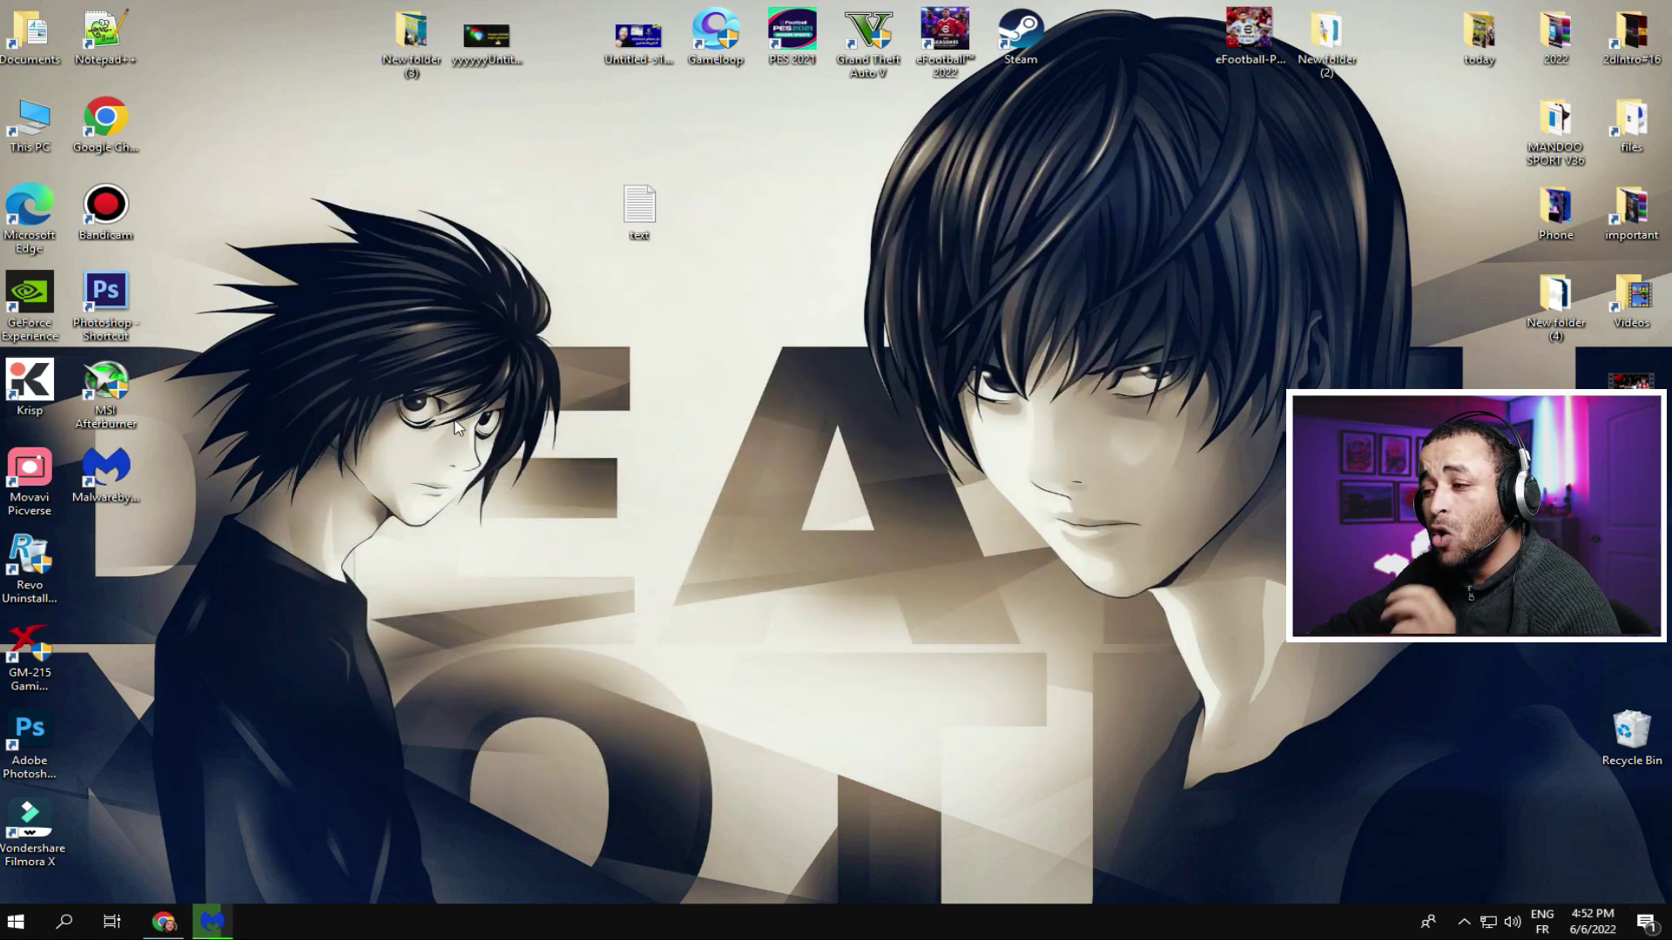
right_click(473, 389)
click(523, 437)
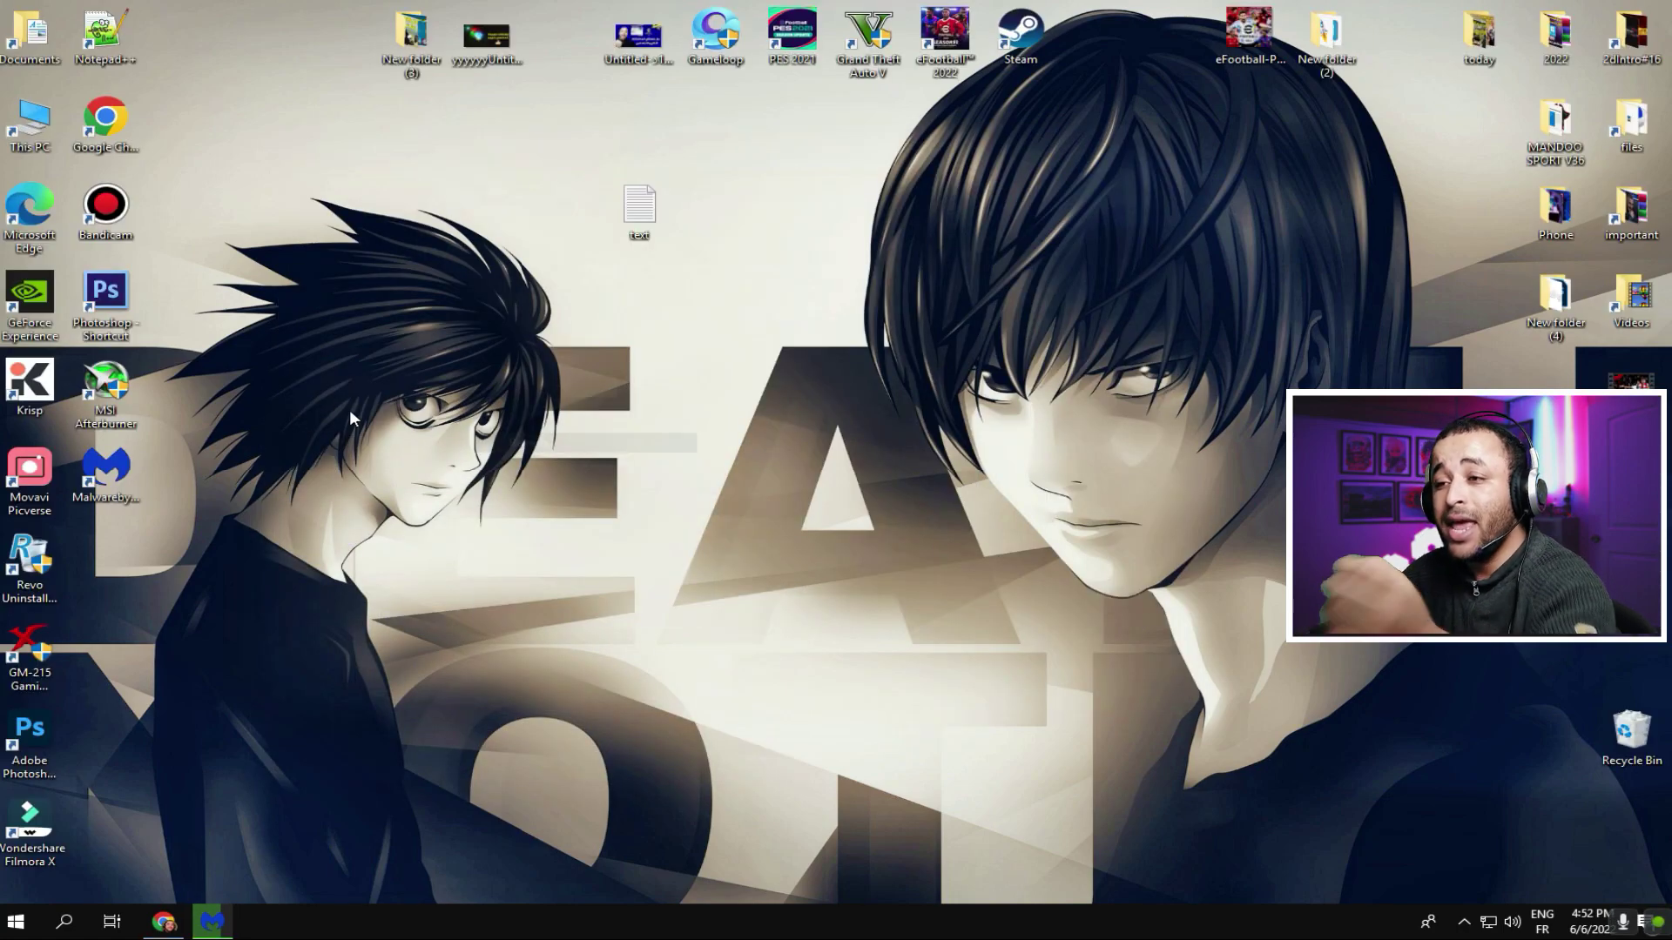
Step: Open the computer's properties from This PC and go to the advanced system settings
double_click(29, 122)
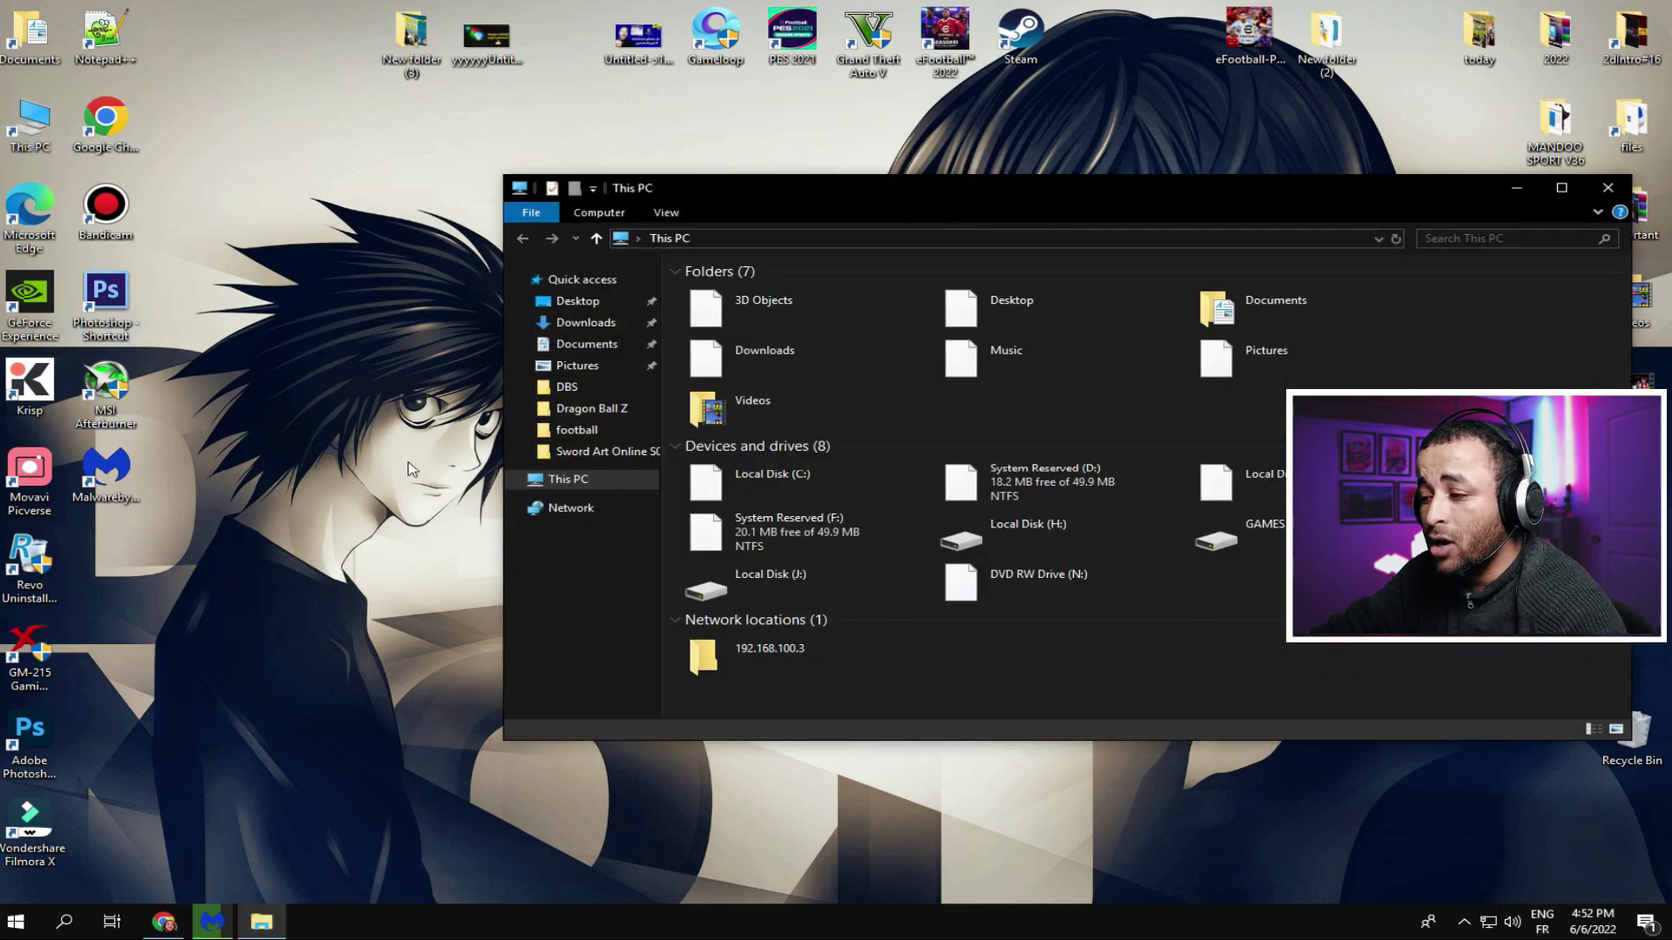
double_click(1179, 191)
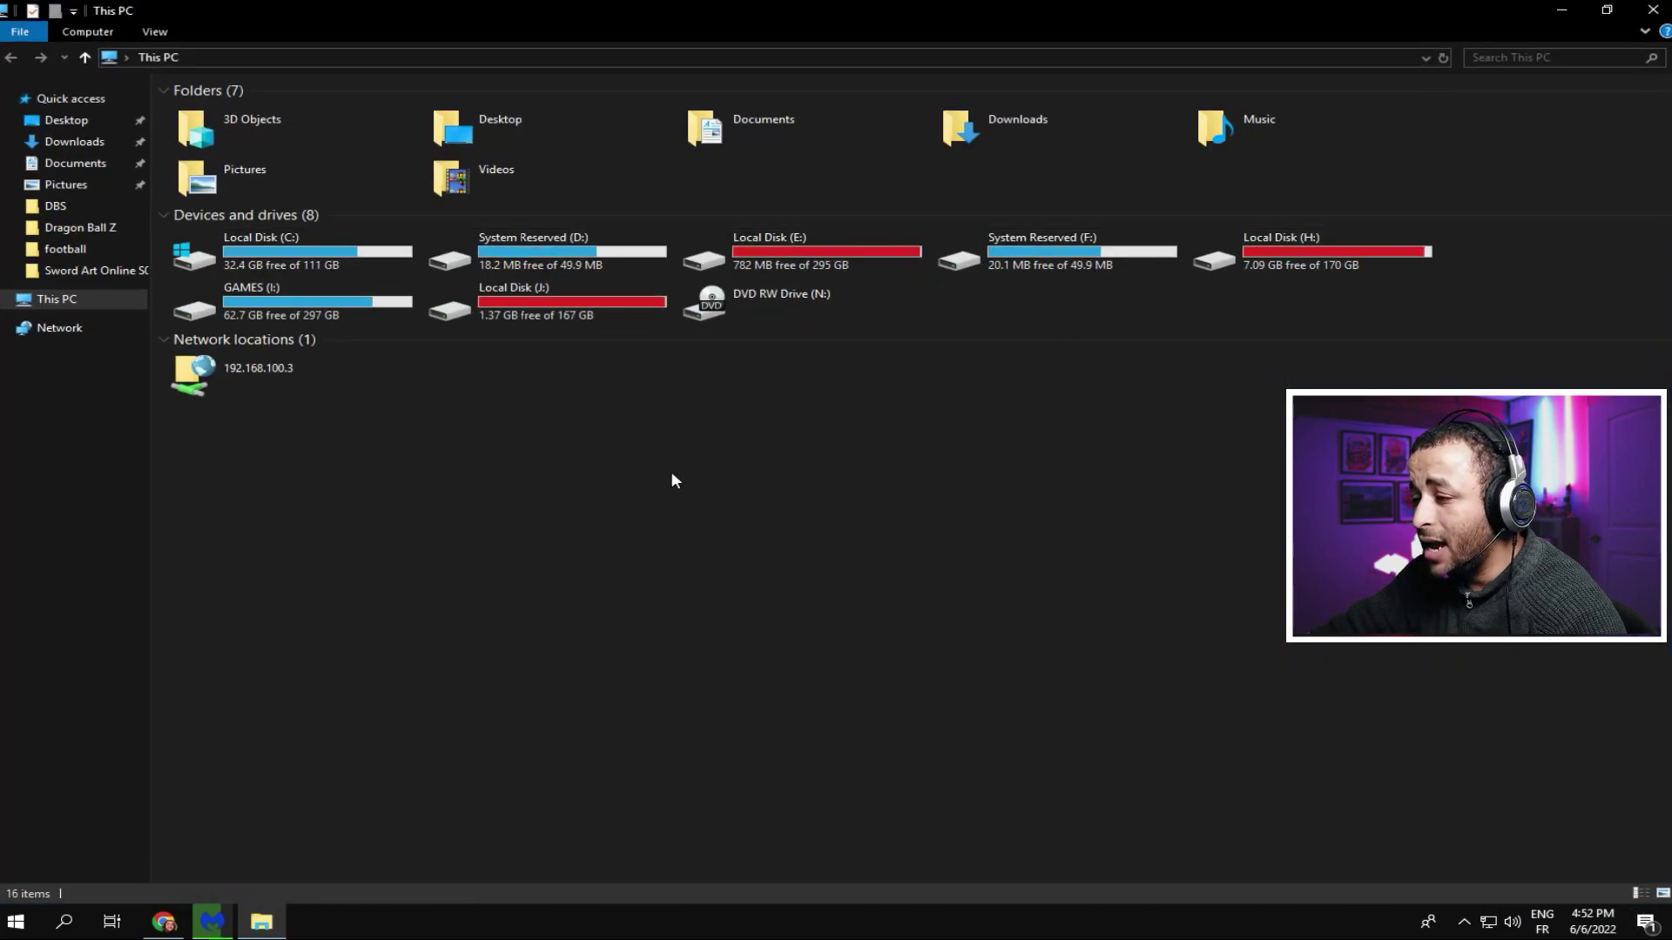
right_click(629, 485)
click(707, 677)
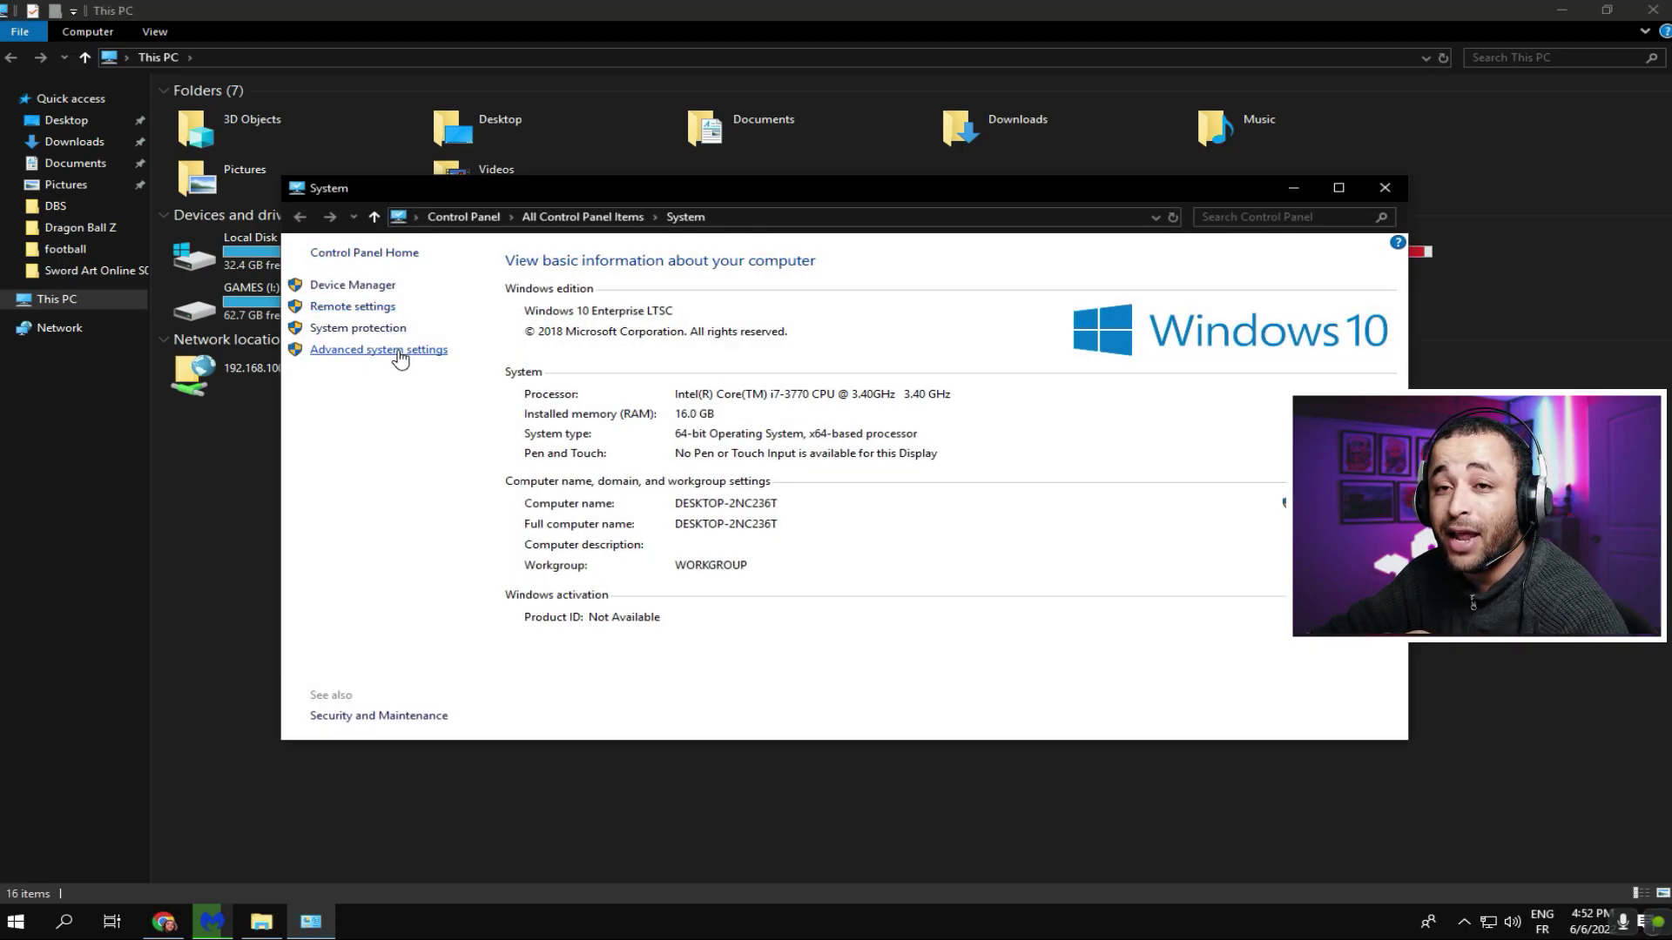
click(400, 350)
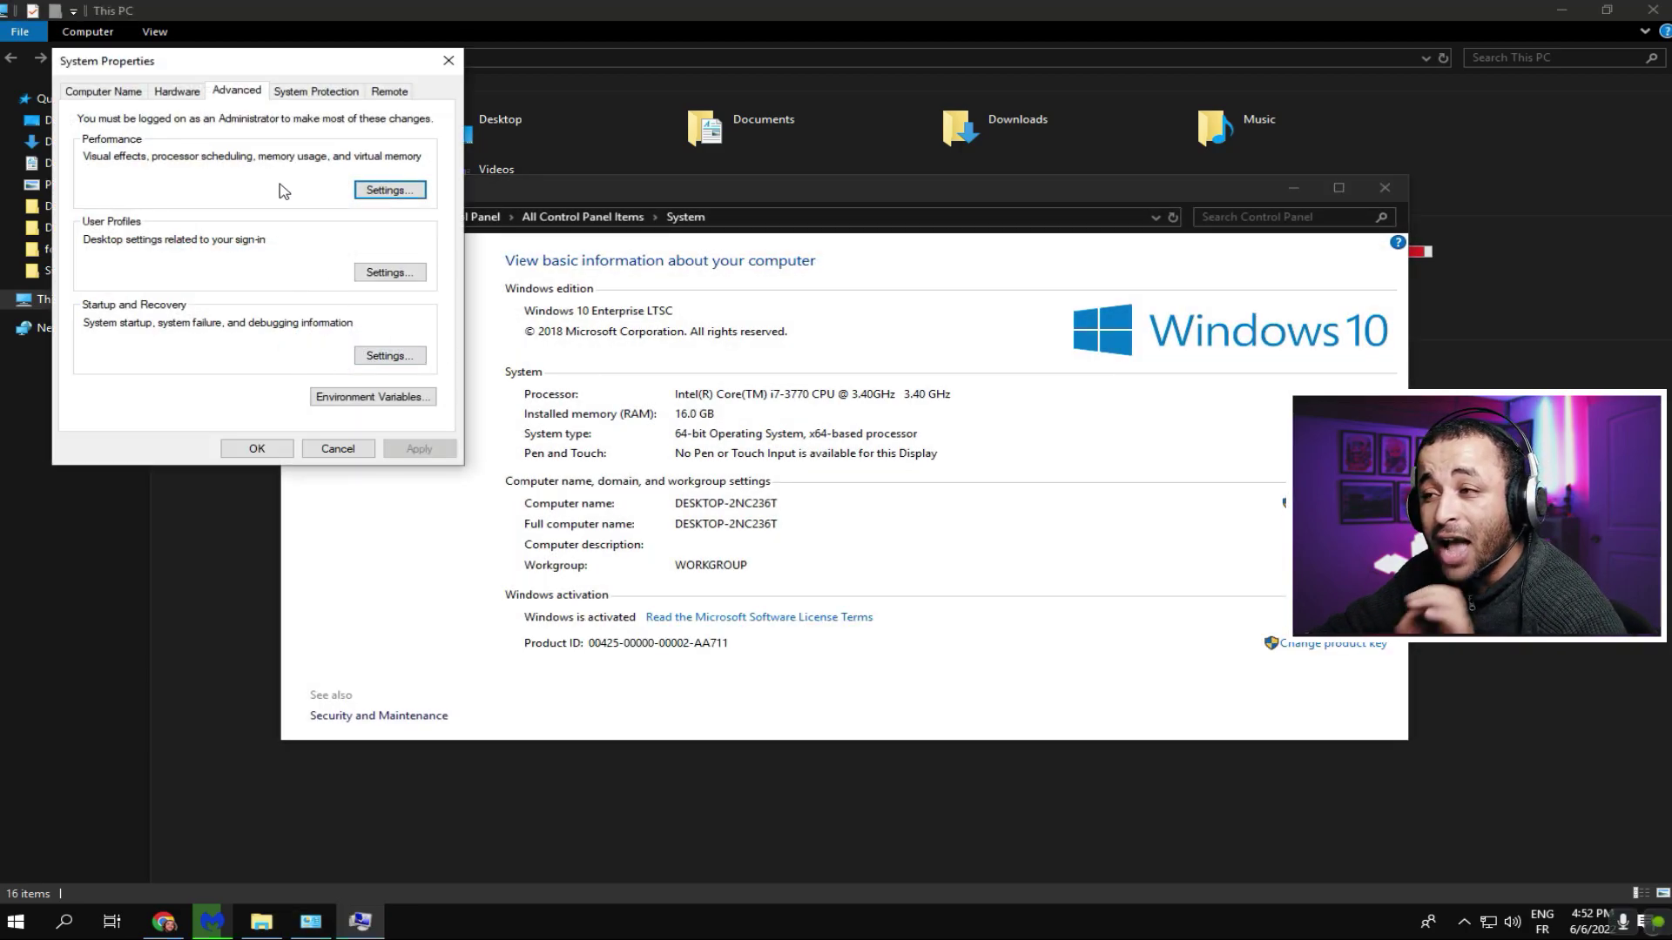
Step: Set the Windows visual effects to "Adjust for best performance" in the Performance Options and apply it
drag(272, 67, 496, 121)
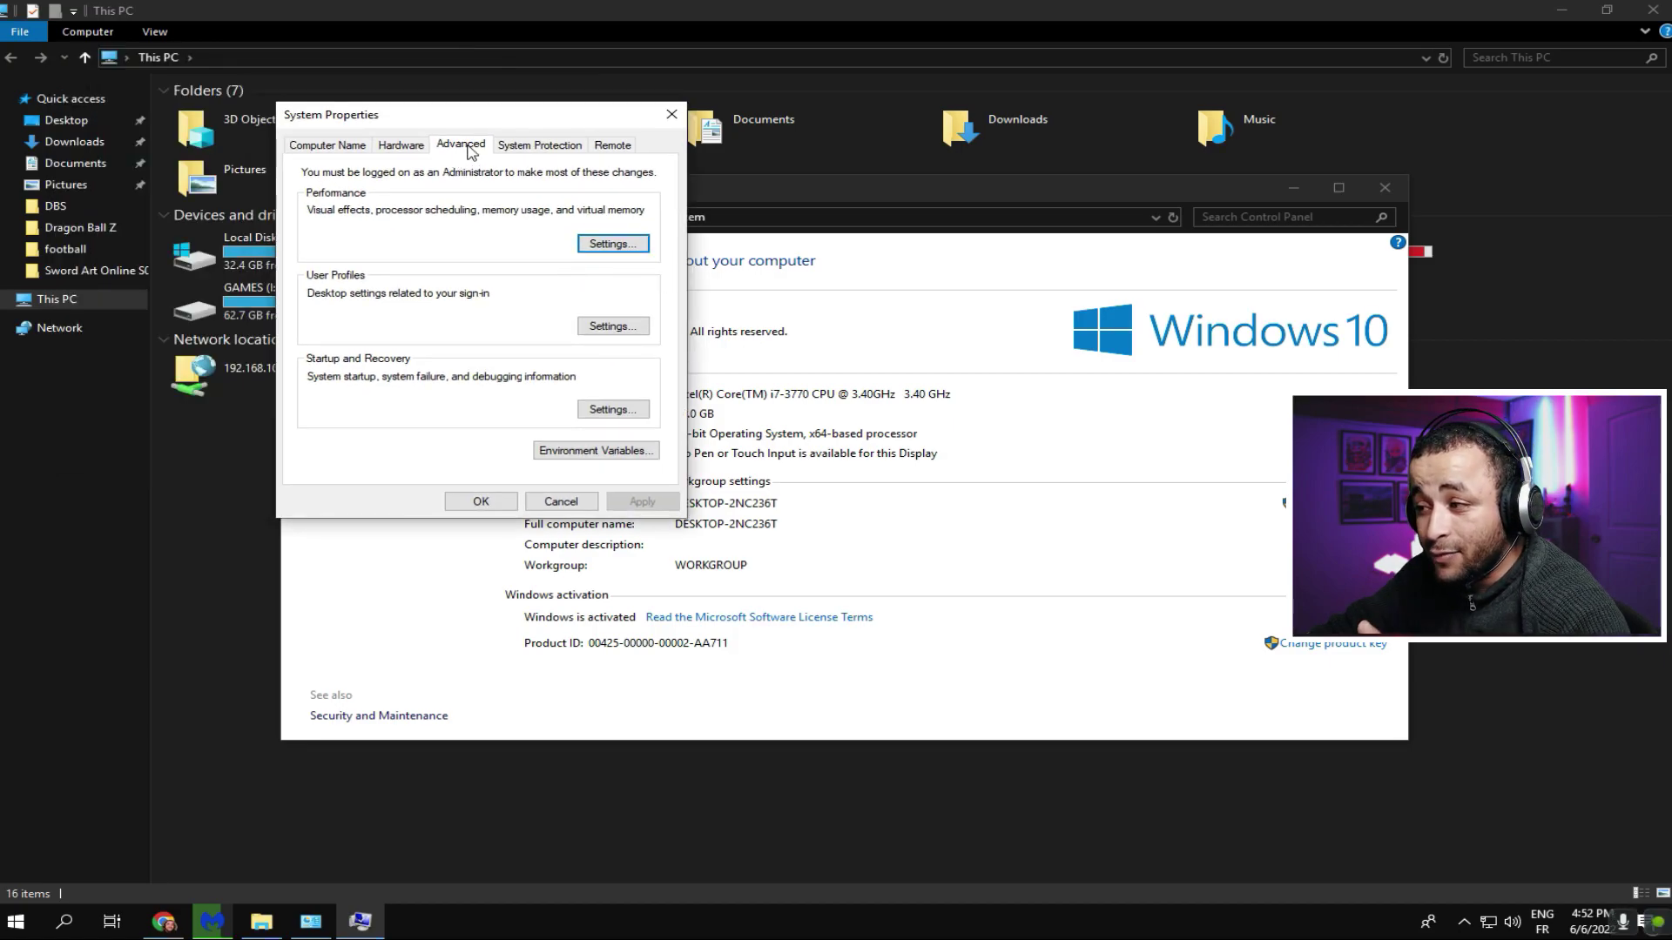
click(613, 243)
click(418, 325)
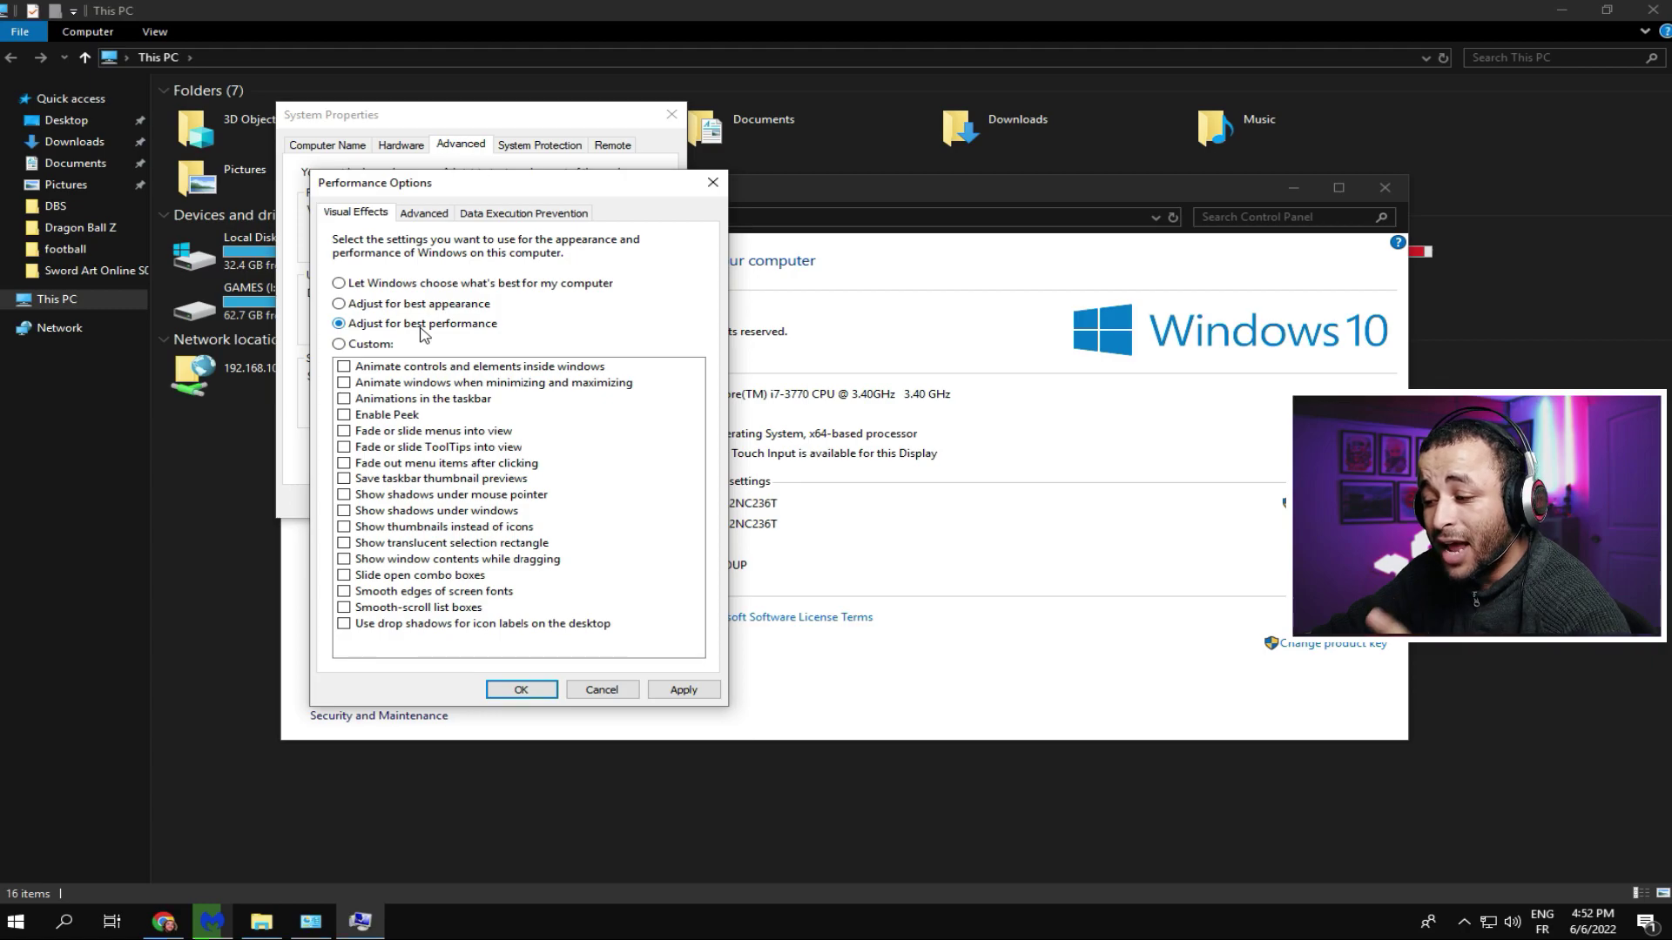
click(679, 689)
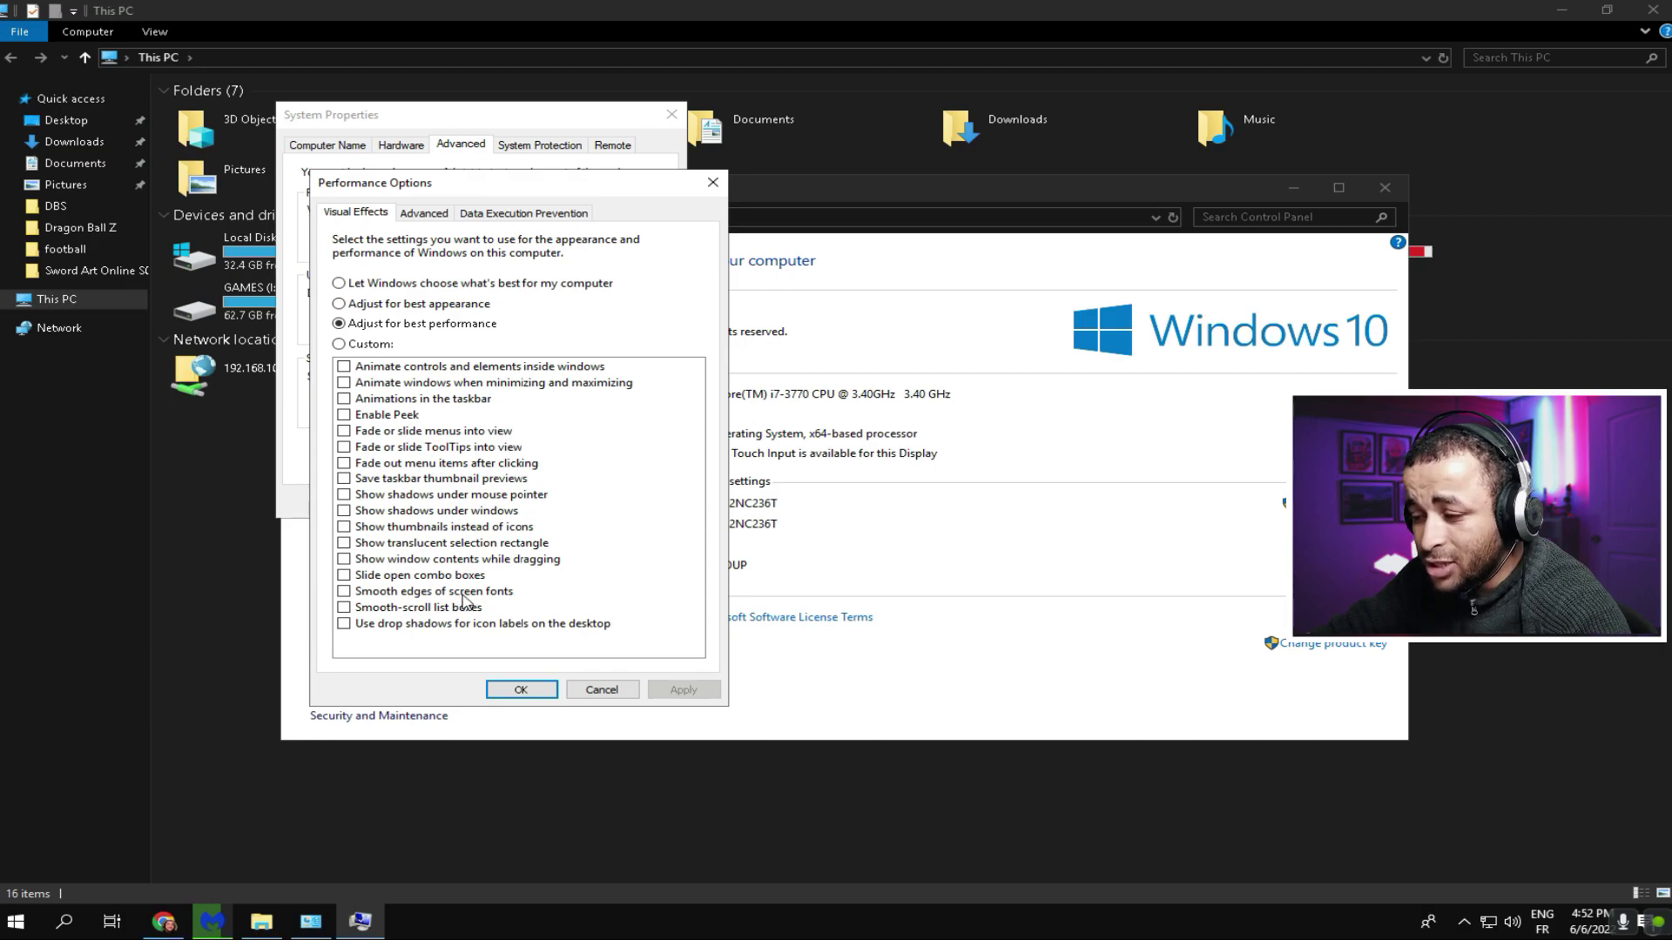
Step: Enable "Show thumbnails instead of icons" and "Smooth edges of screen fonts", apply the changes and confirm both settings dialogs
click(345, 527)
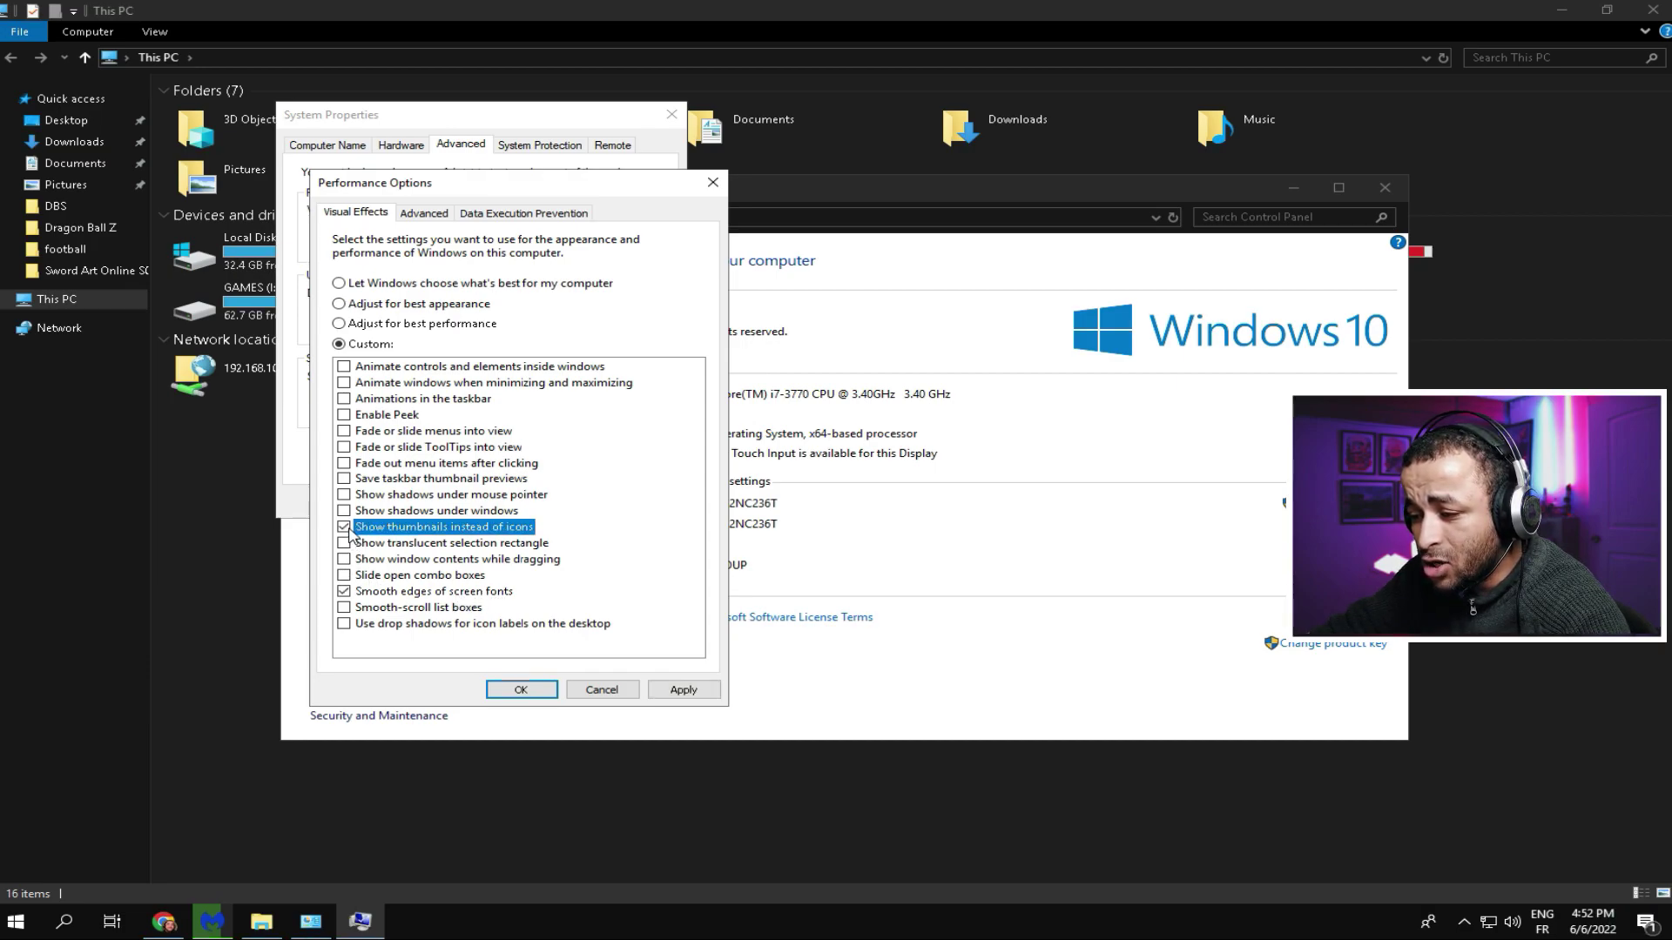
click(668, 688)
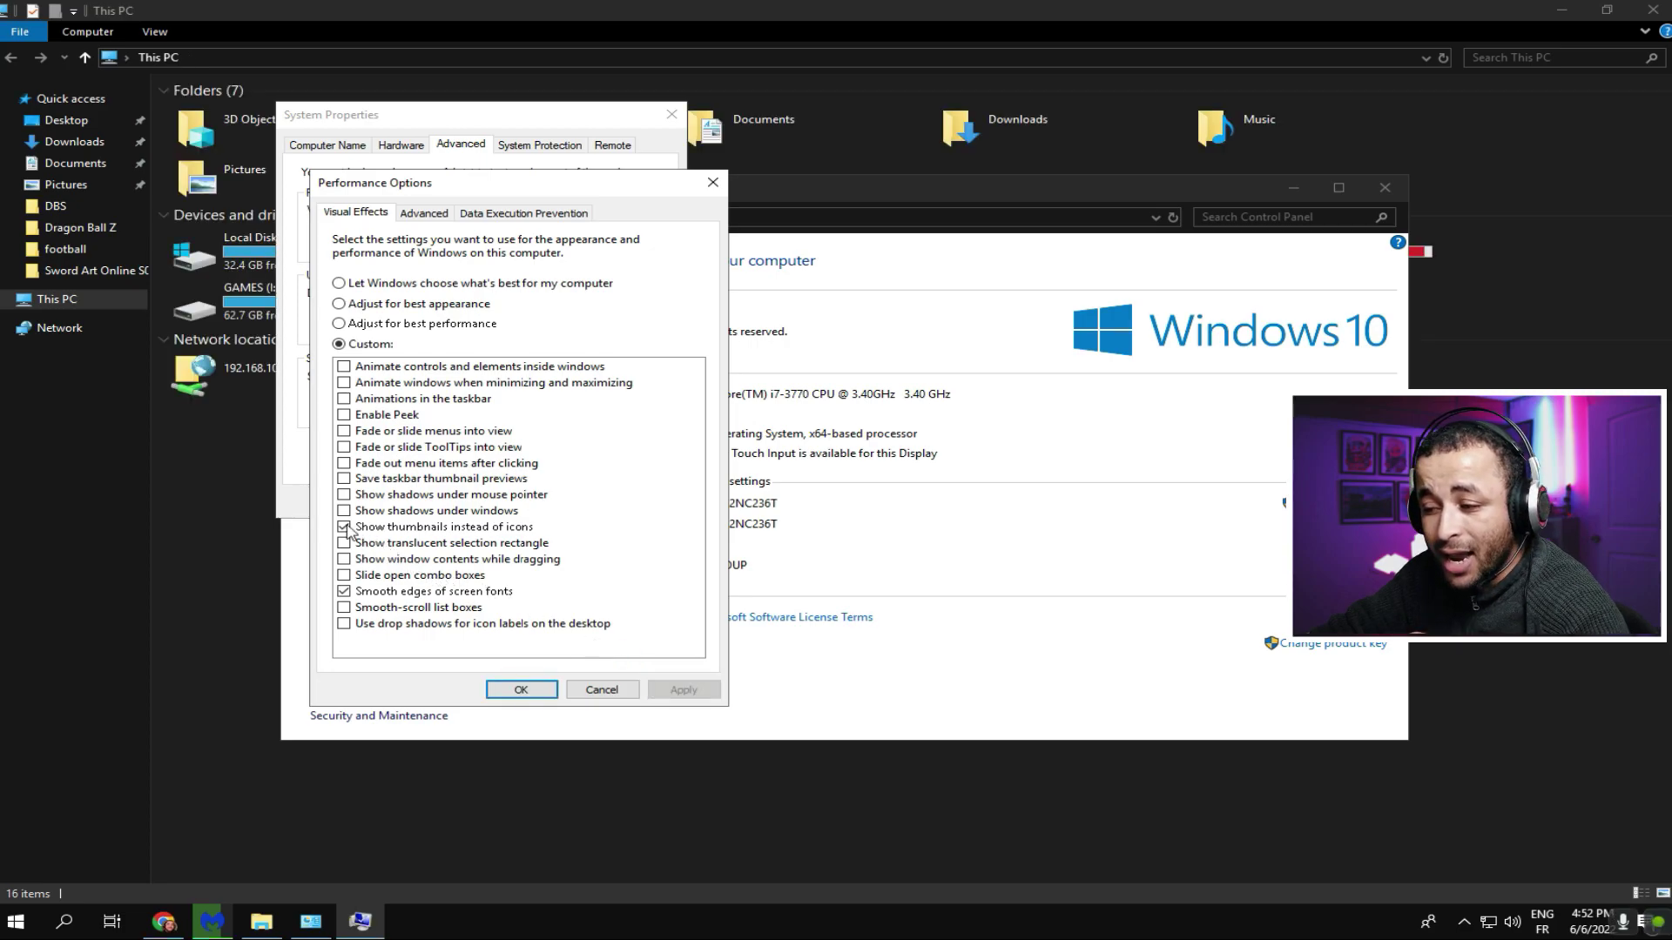
click(519, 690)
click(479, 505)
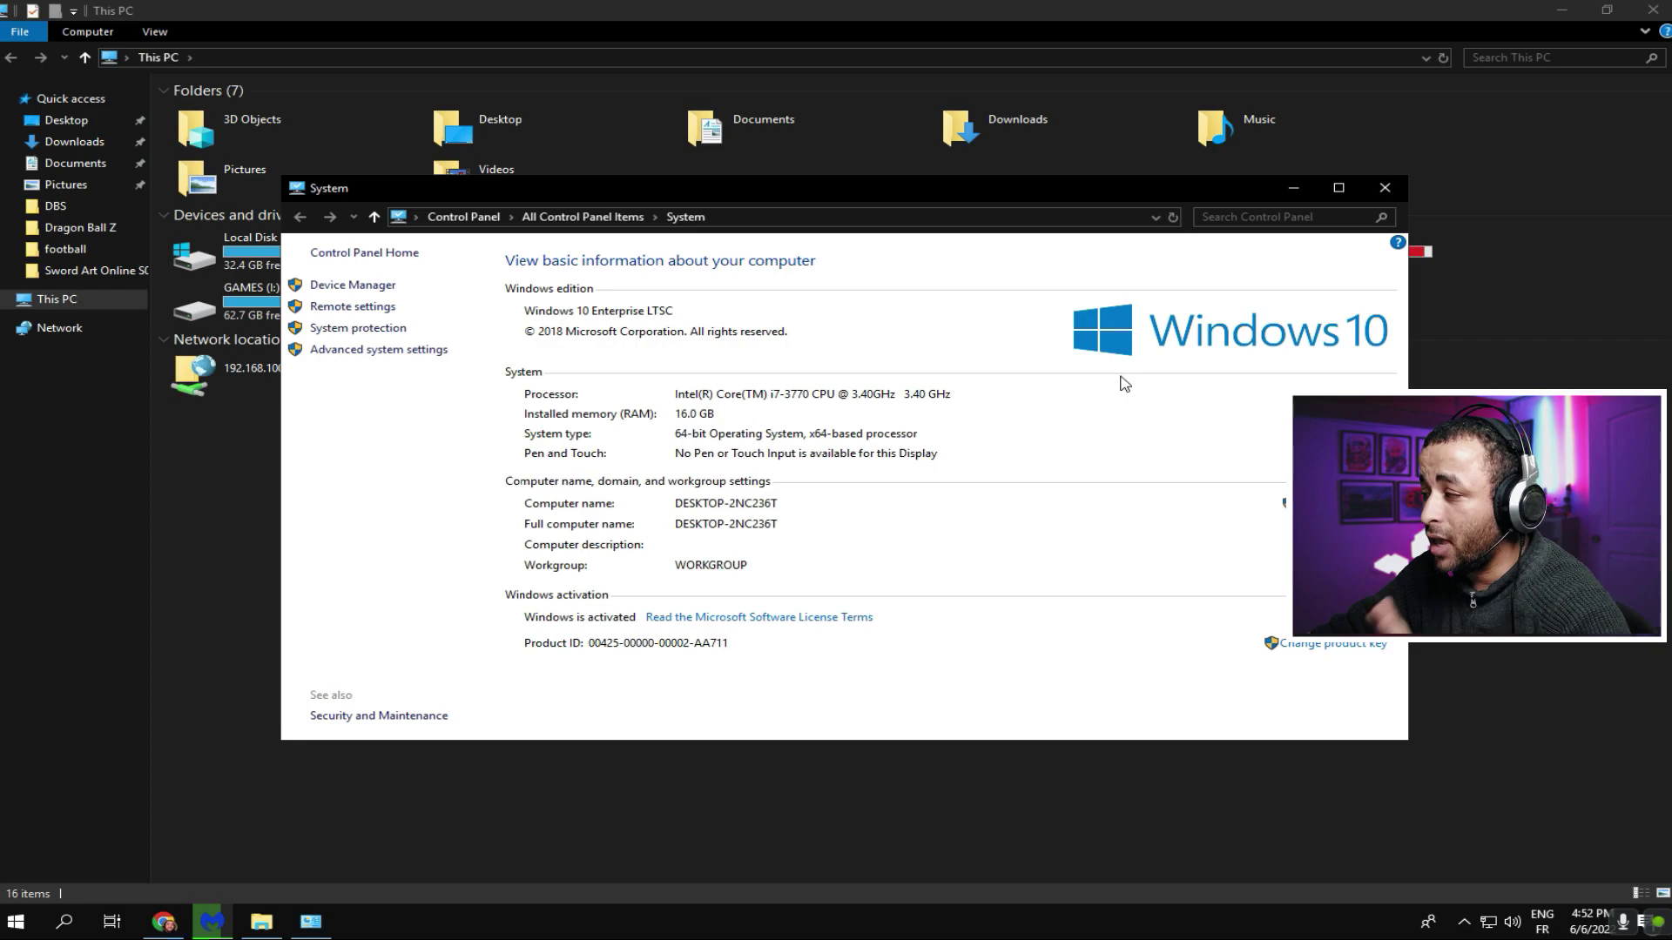
Step: Close the System and This PC windows and refresh the desktop
click(1384, 187)
click(1652, 10)
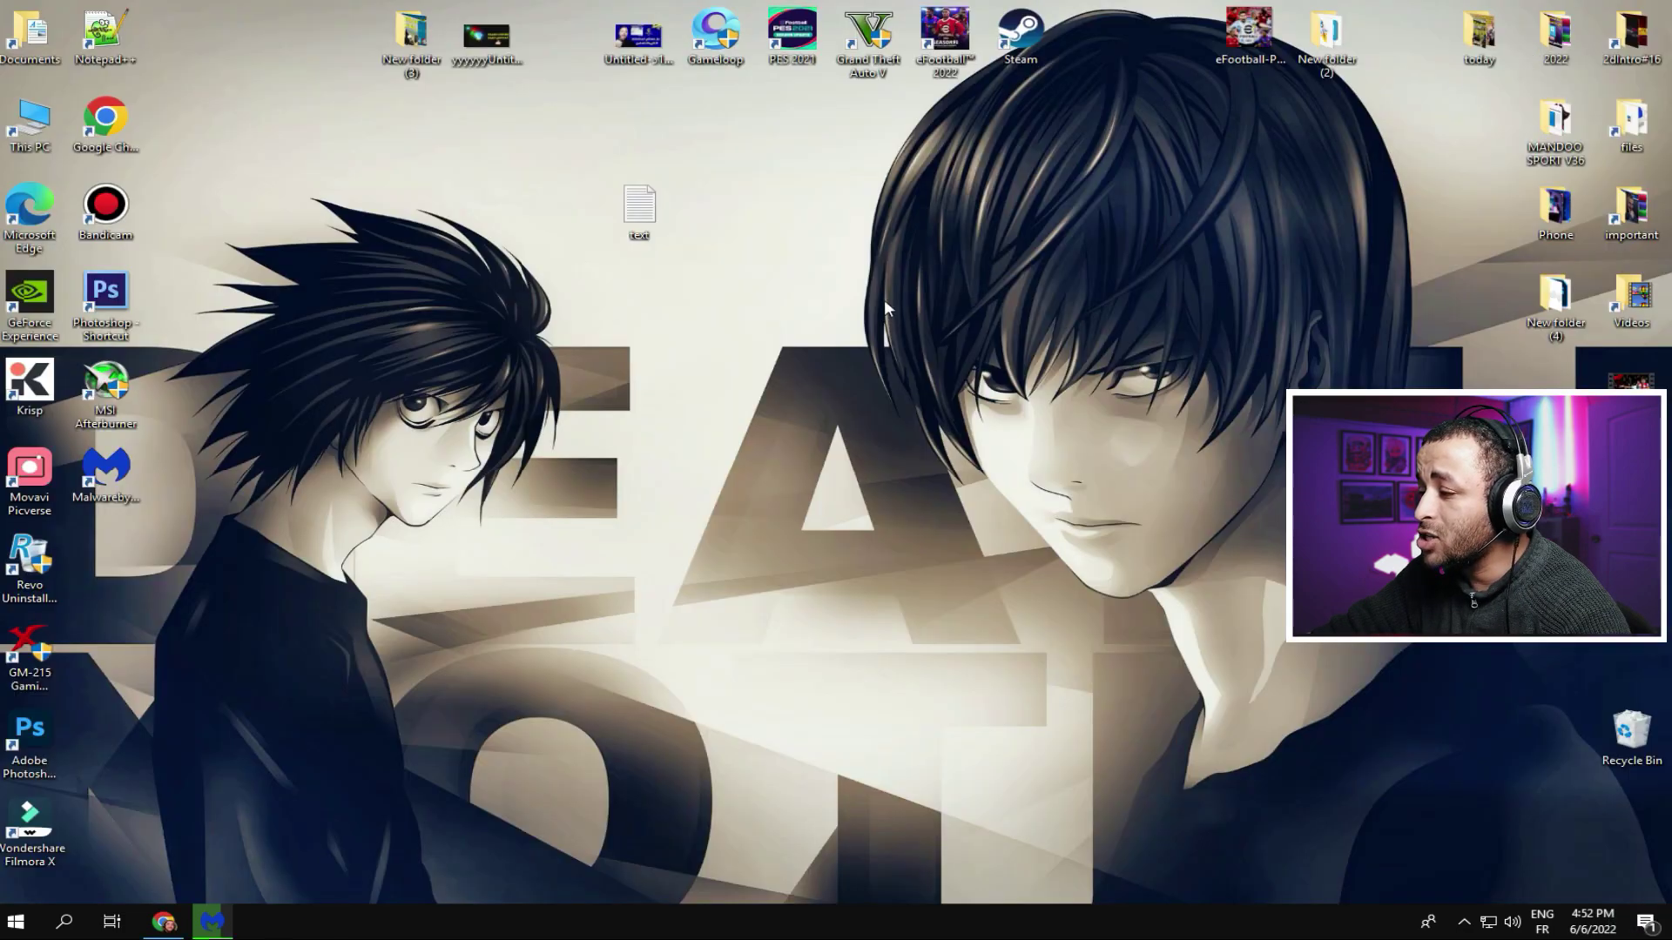
right_click(628, 348)
click(653, 401)
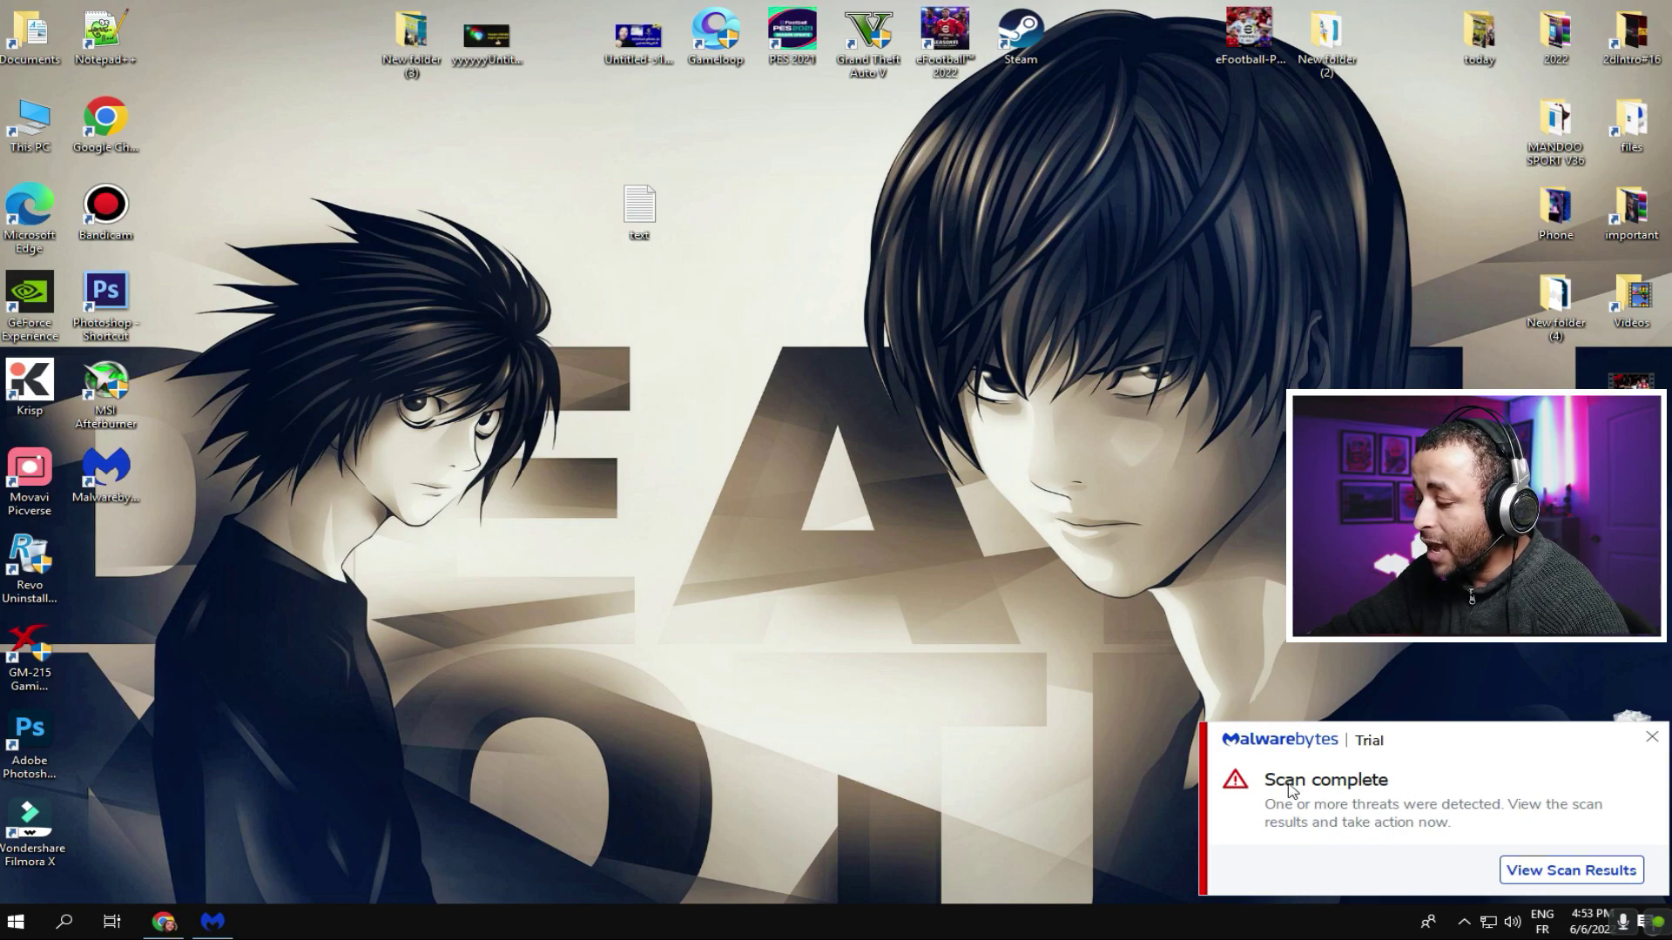
Step: Bring Malwarebytes back up and review the list of detected items in the threat scan results
click(213, 921)
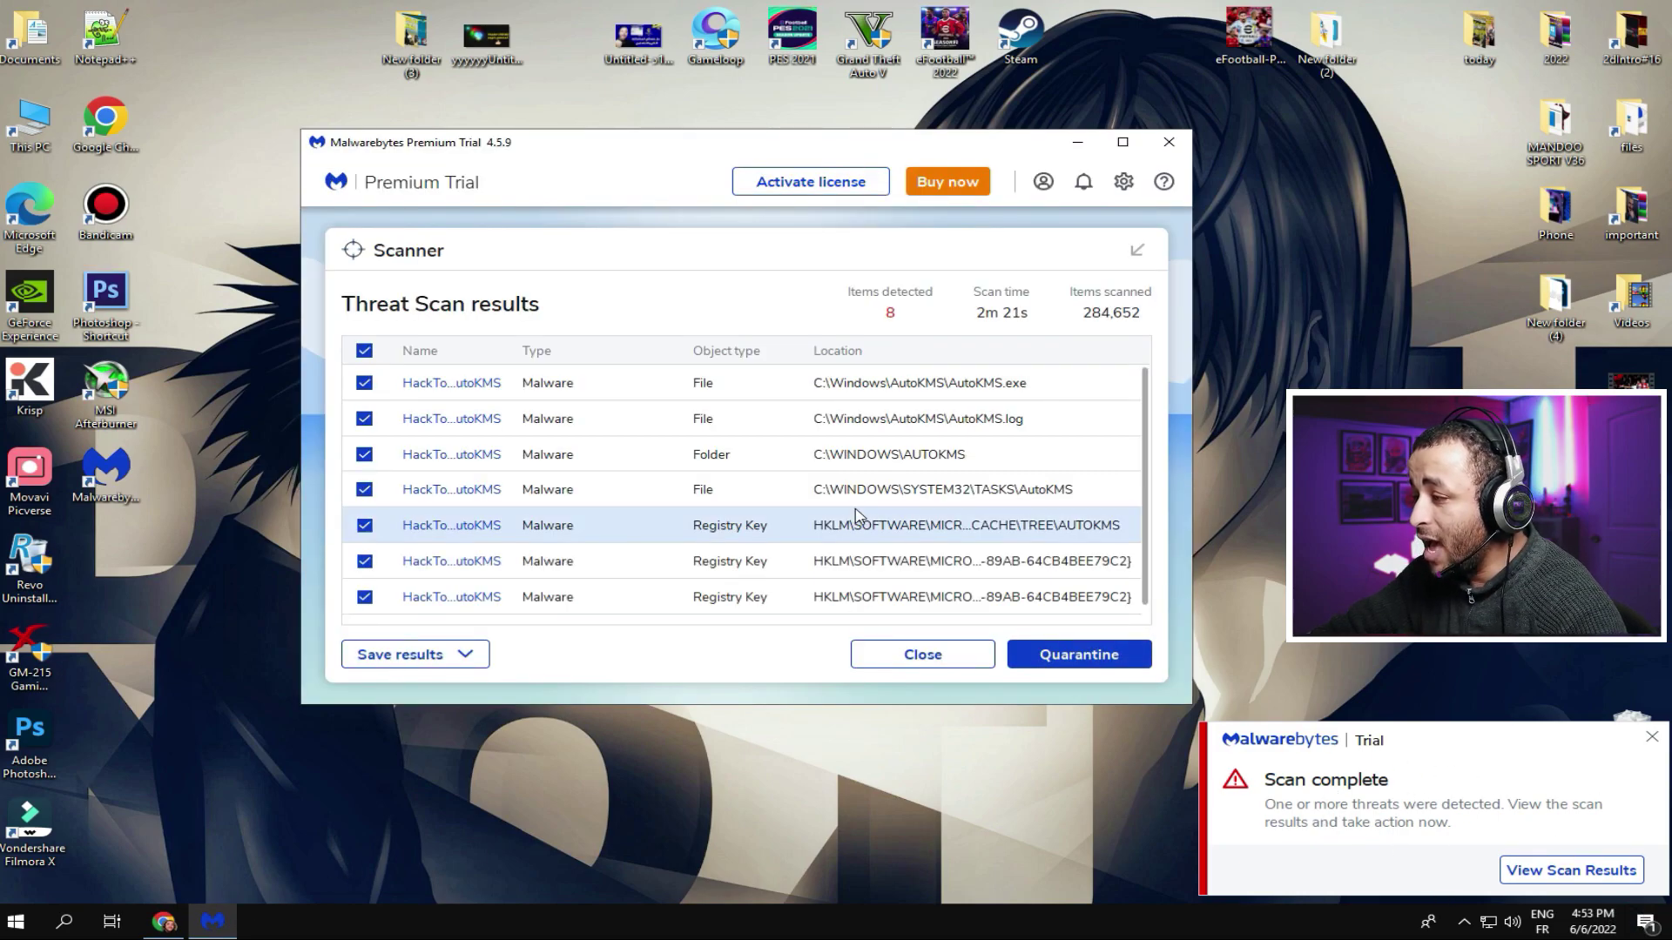
scroll(1142, 470, down, 2)
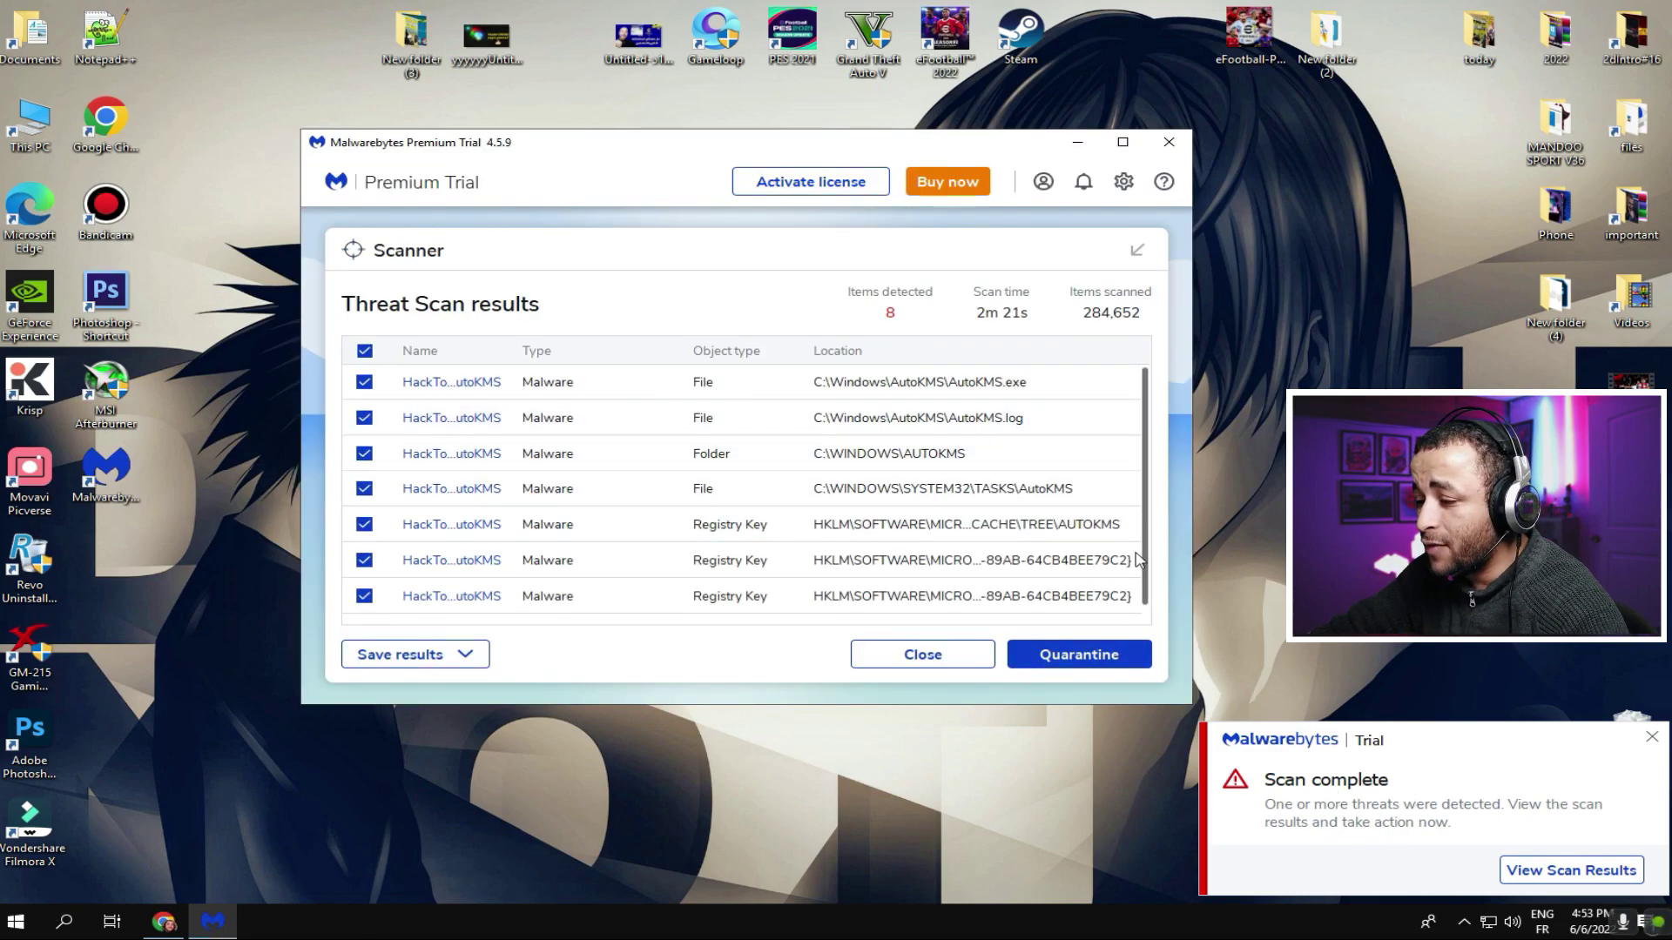
scroll(784, 410, up, 1)
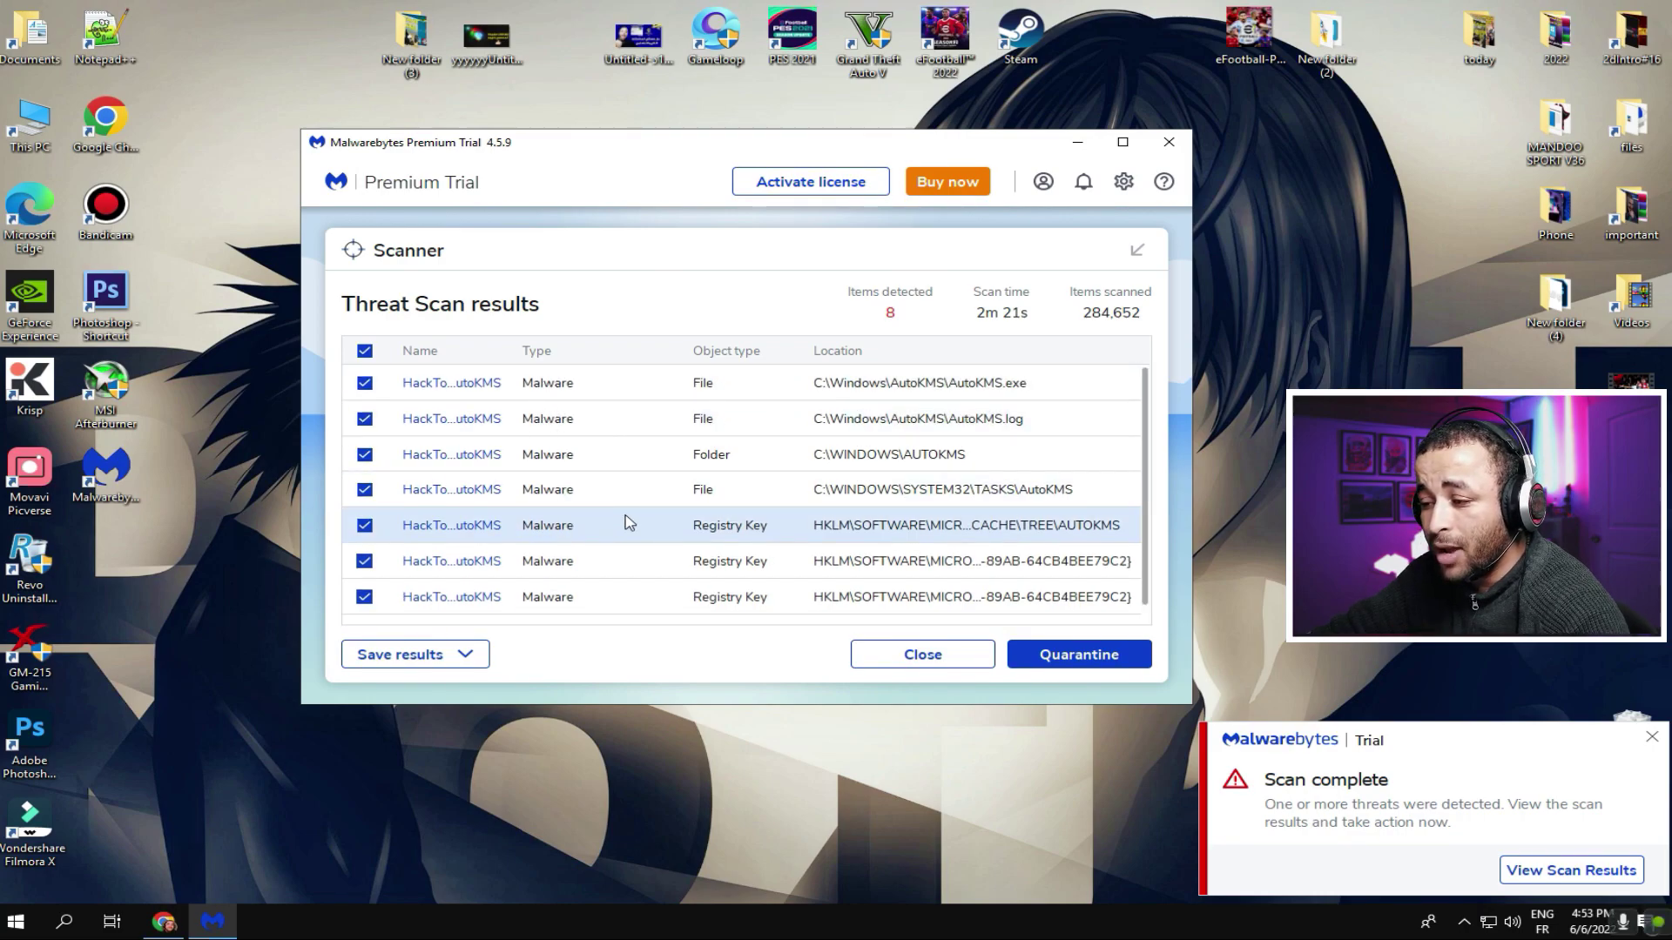
scroll(629, 522, down, 1)
scroll(655, 579, up, 1)
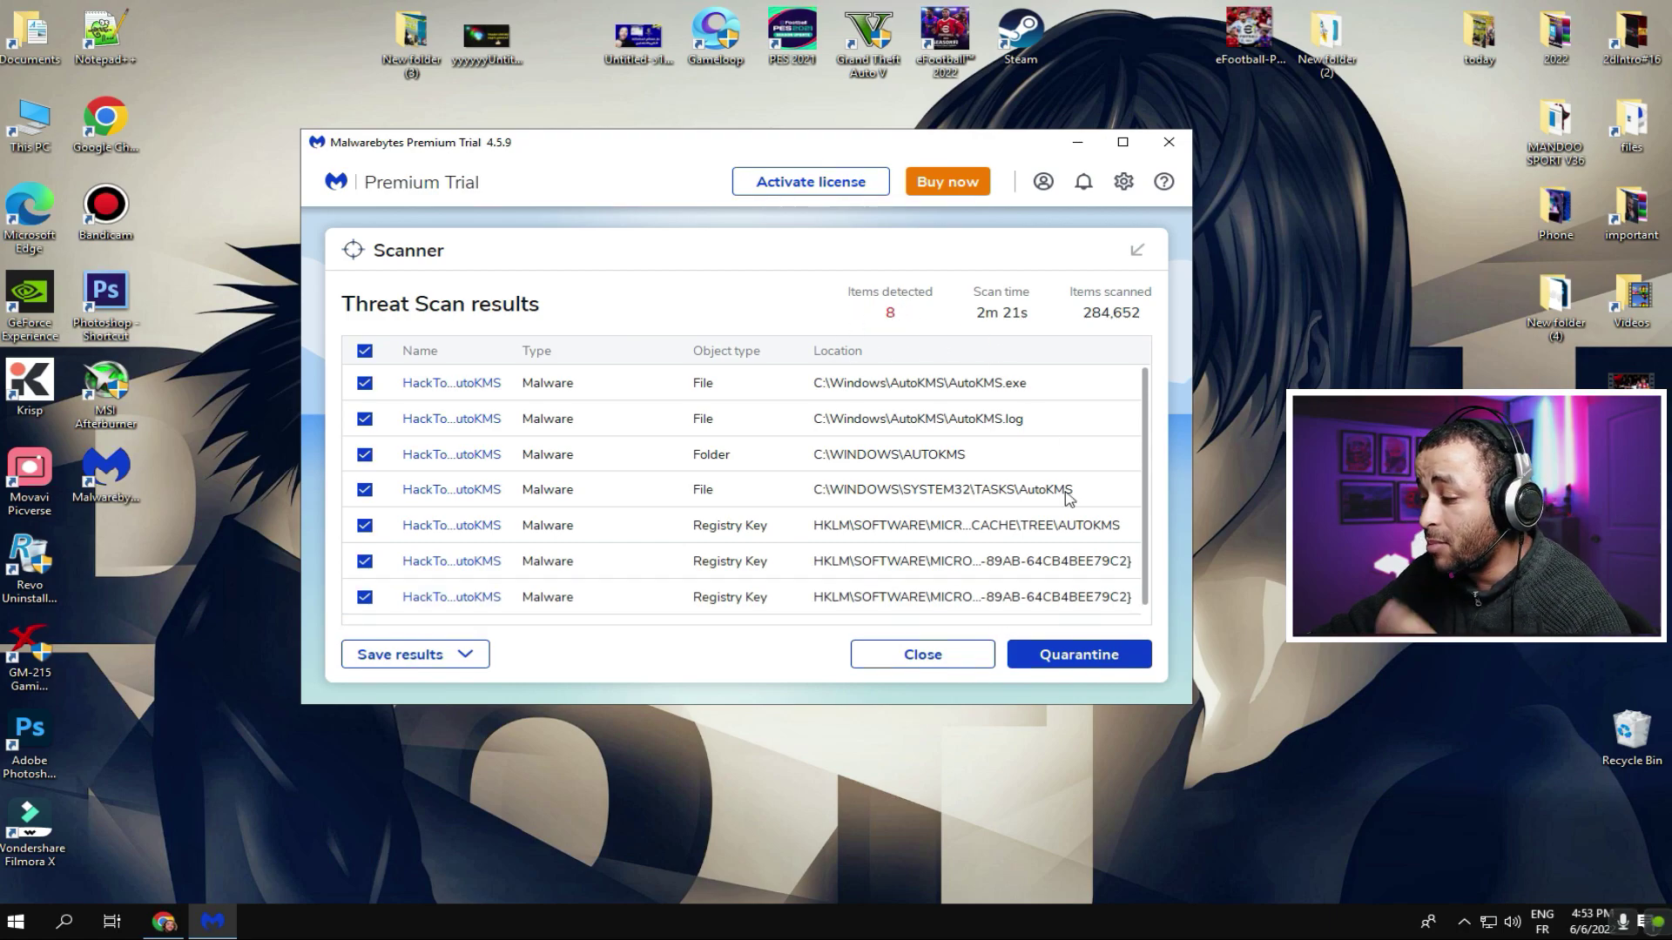
Step: Quarantine all the detected threats and dismiss the scan summary and the product offer that follows
click(1081, 658)
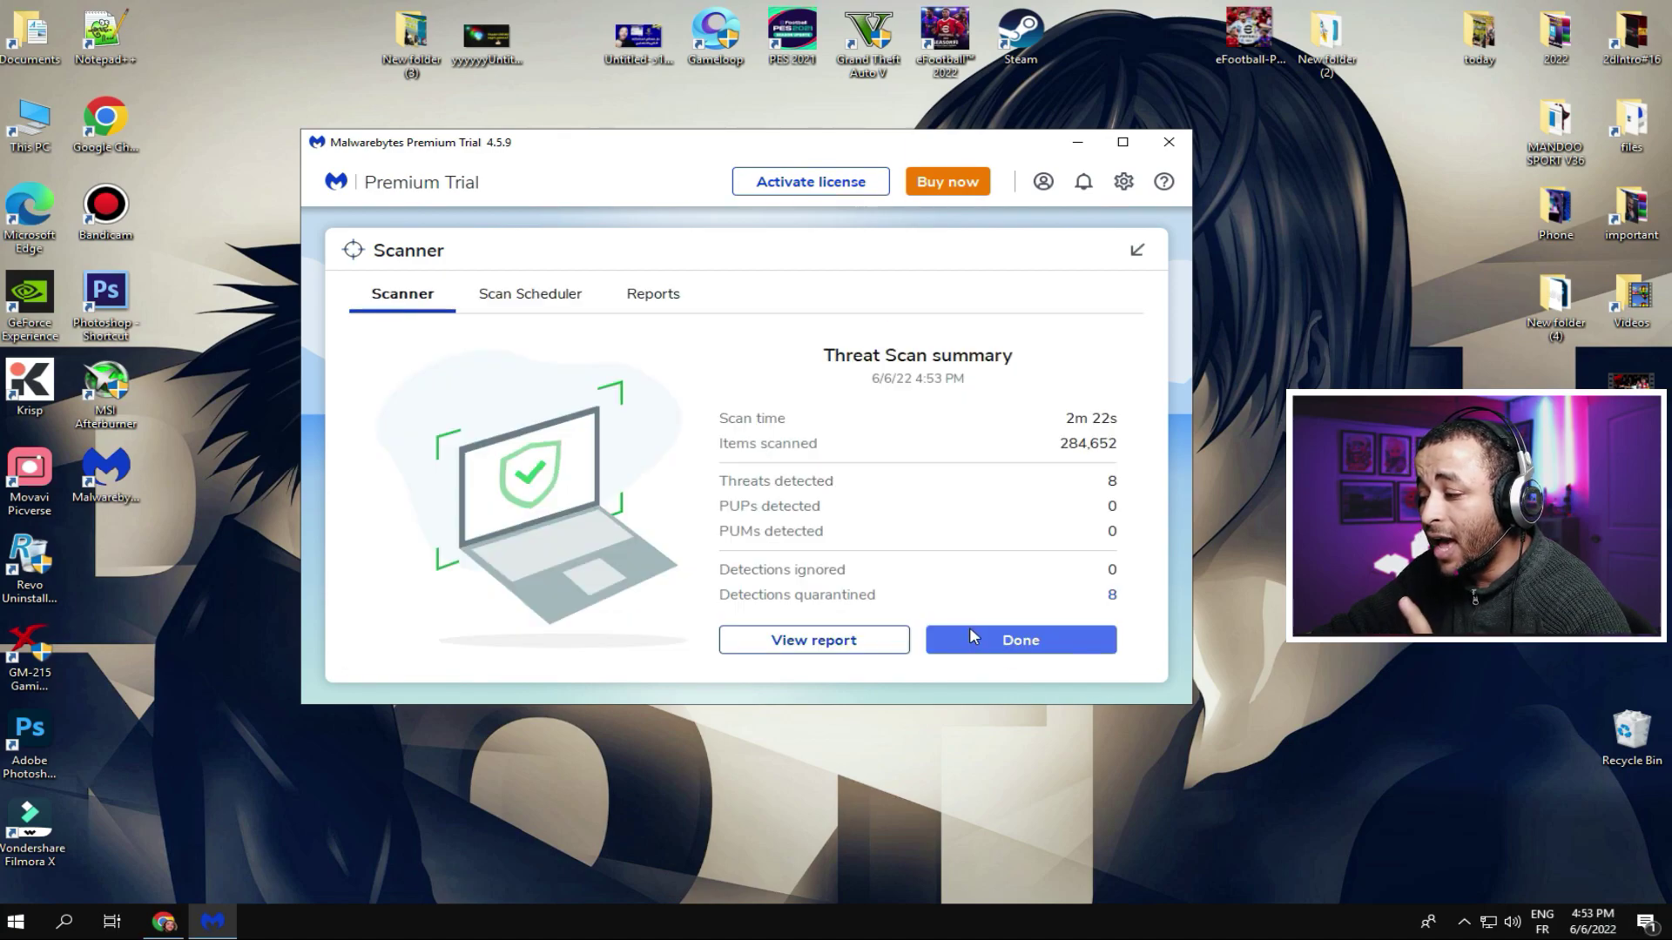
click(979, 646)
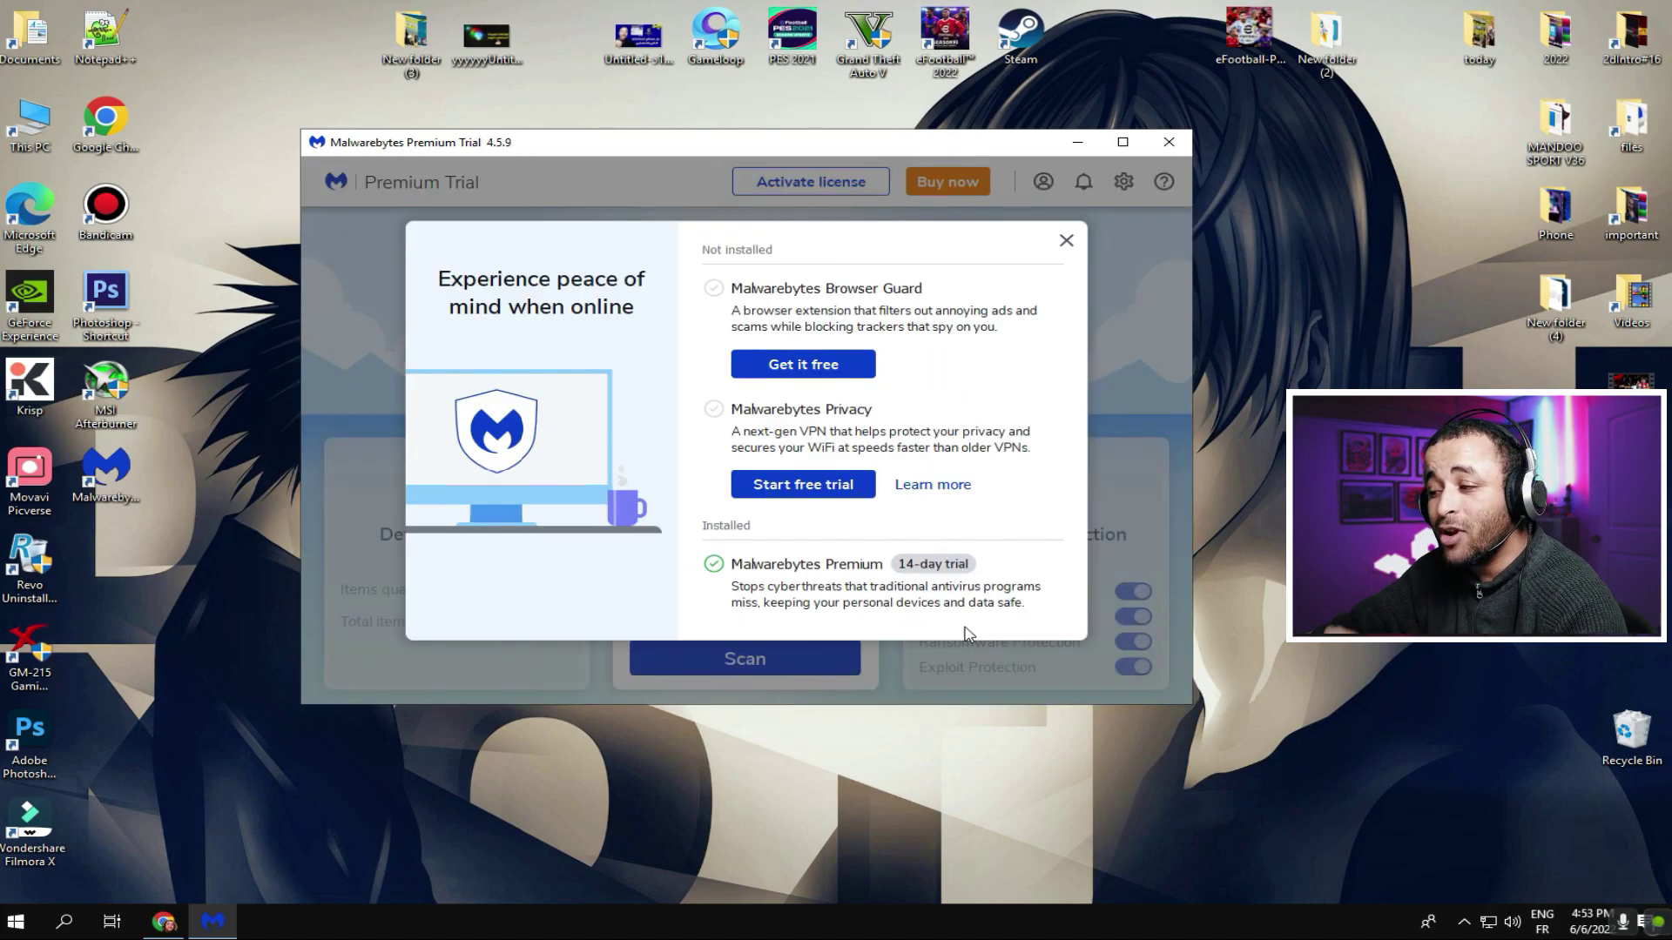
click(1064, 243)
Step: Refresh the desktop and close Malwarebytes
drag(741, 153, 579, 146)
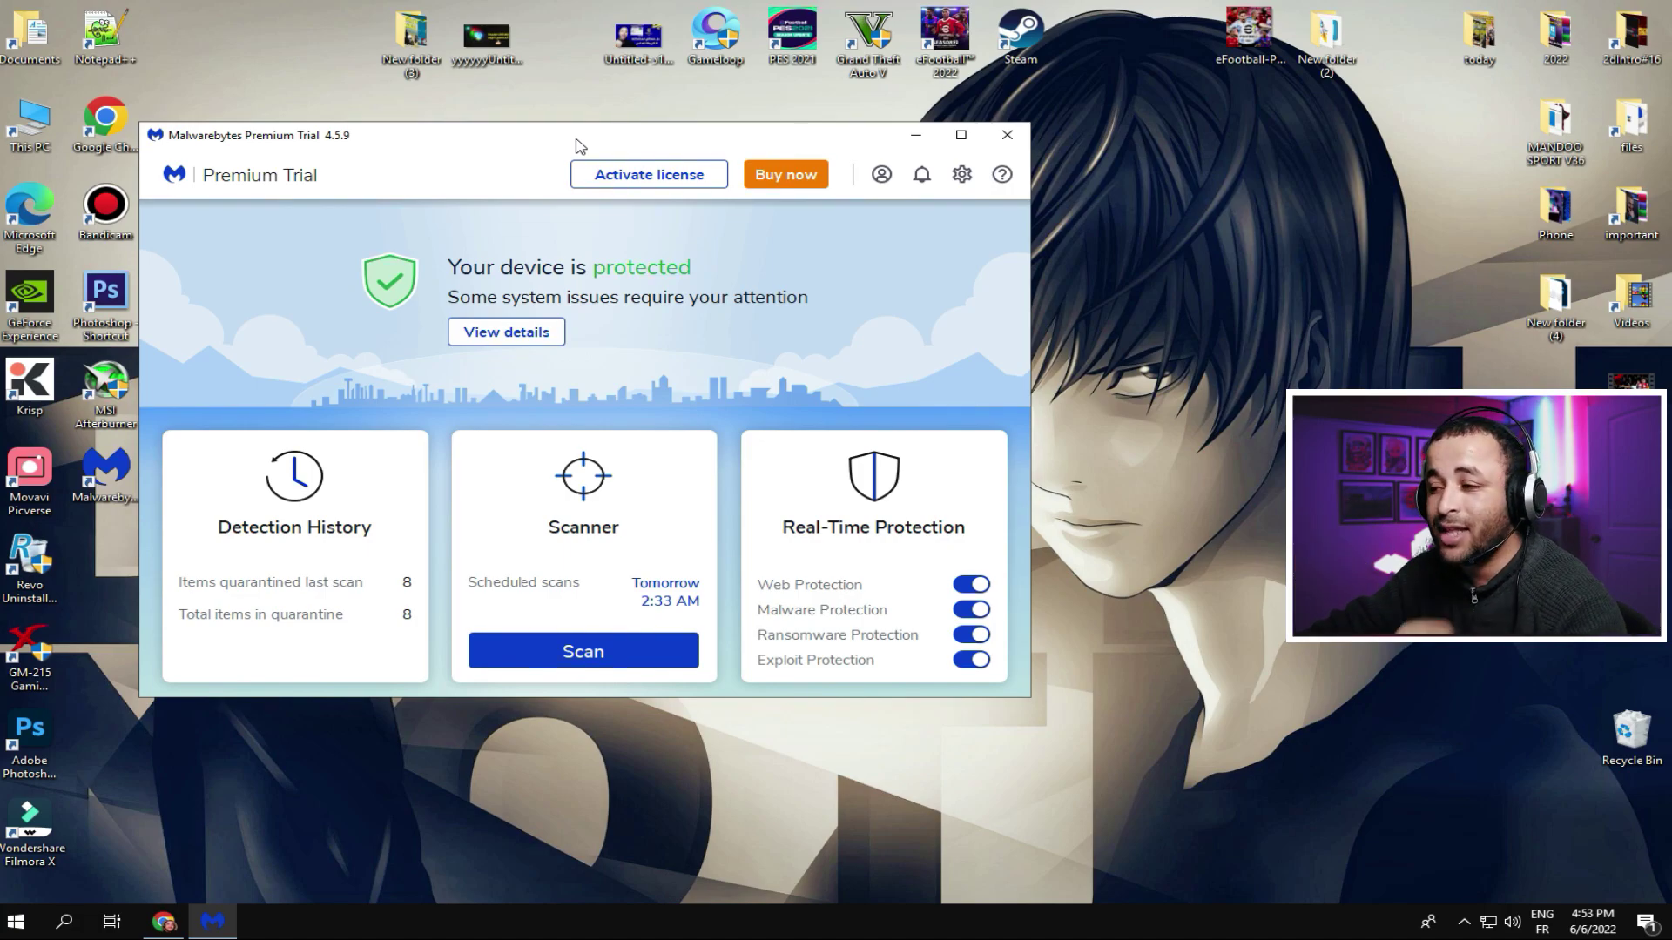
right_click(1148, 284)
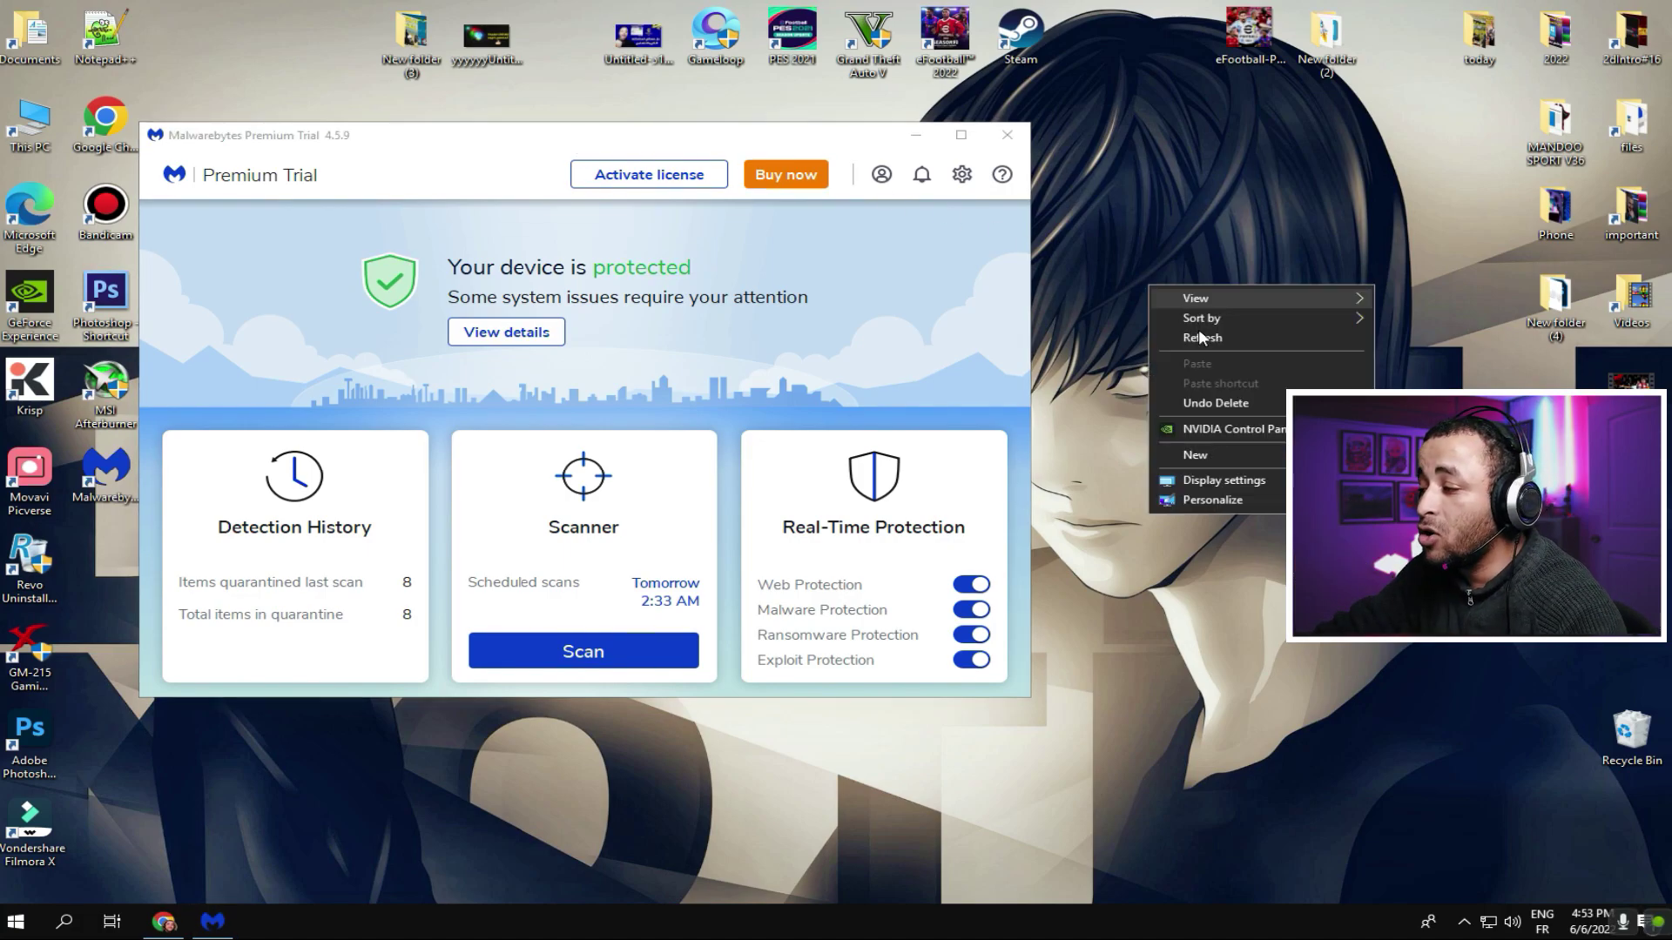
click(1196, 331)
click(1014, 144)
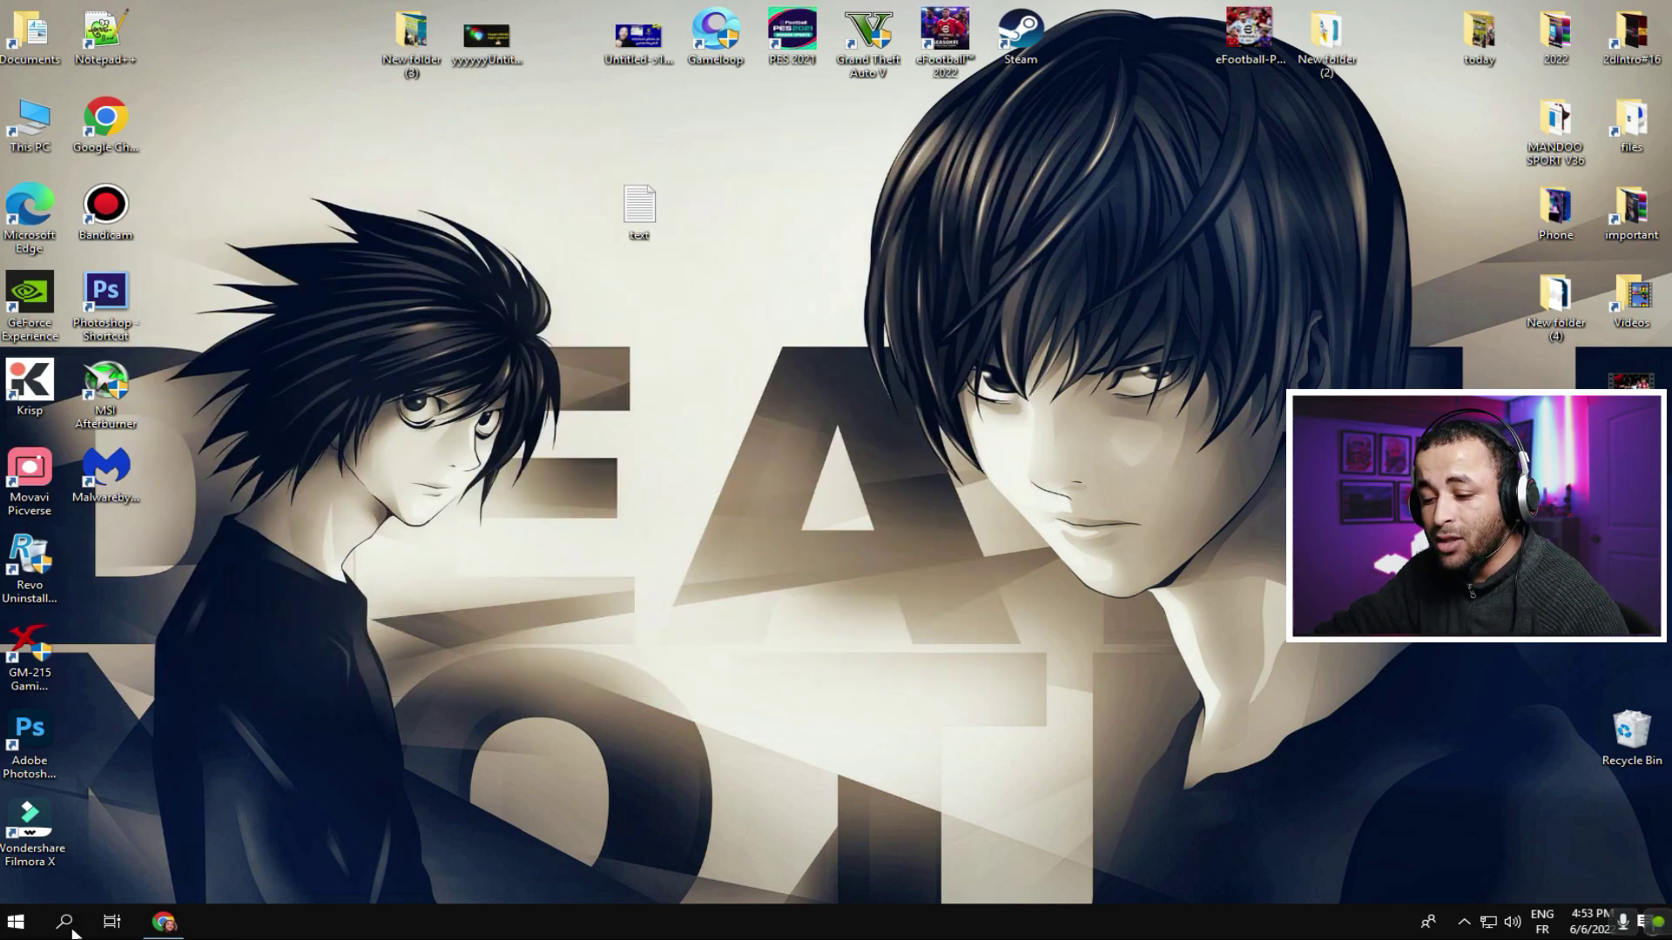
Step: Open System Configuration by running msconfig from the Run dialog, and refresh the desktop
click(63, 922)
text(run)
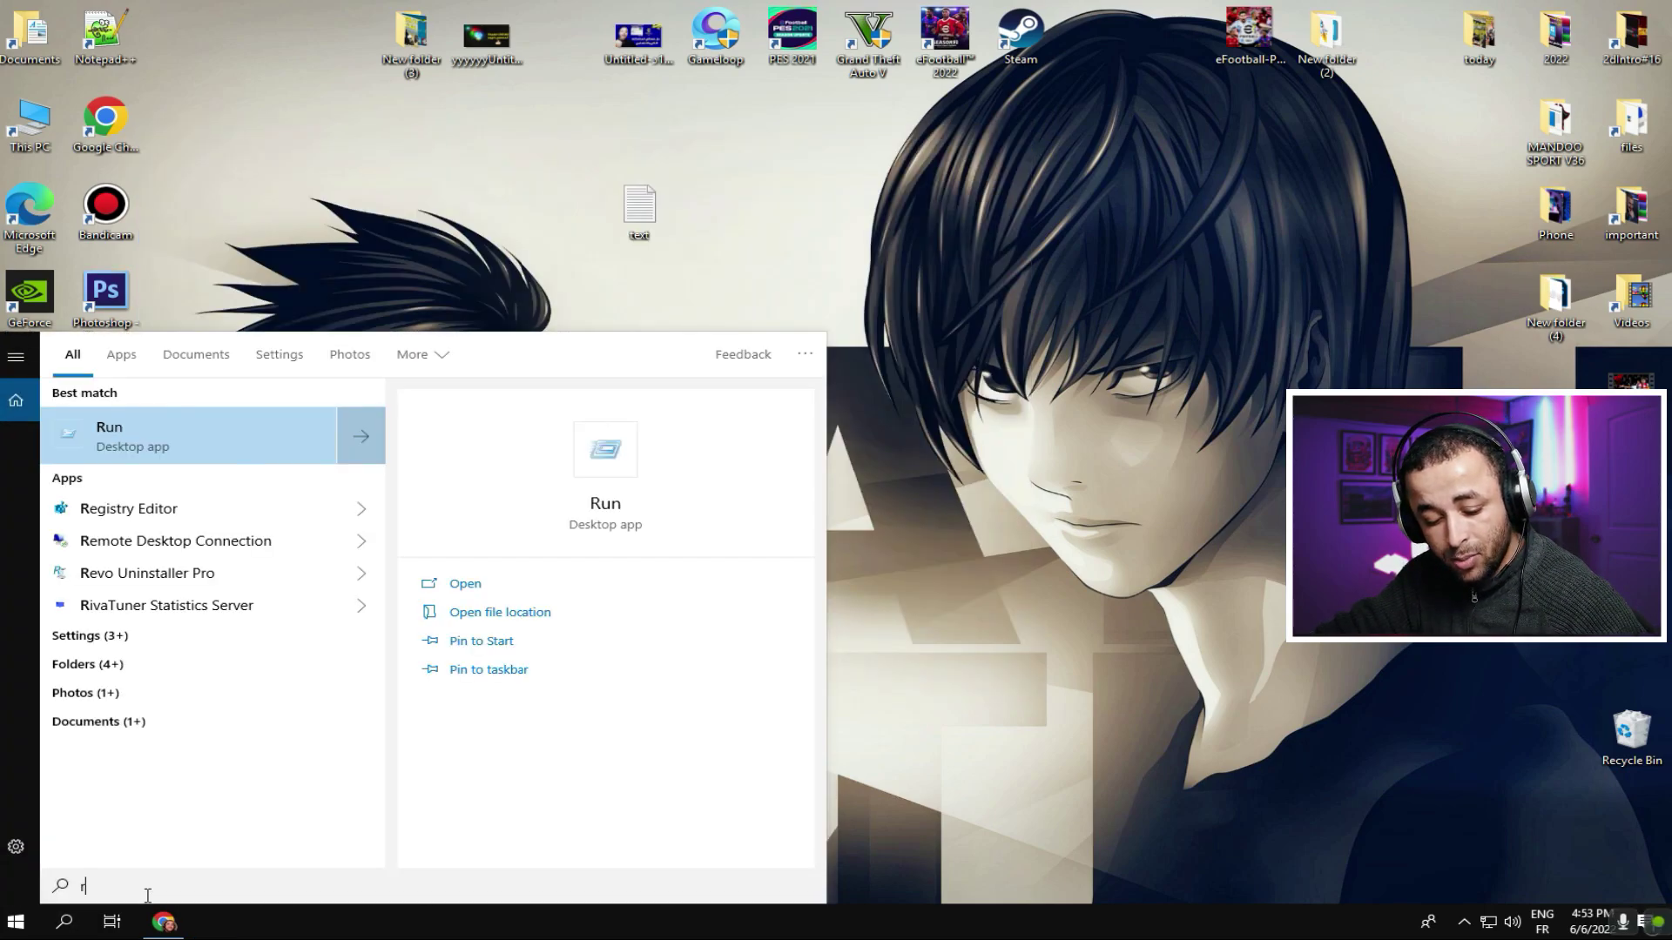
click(205, 438)
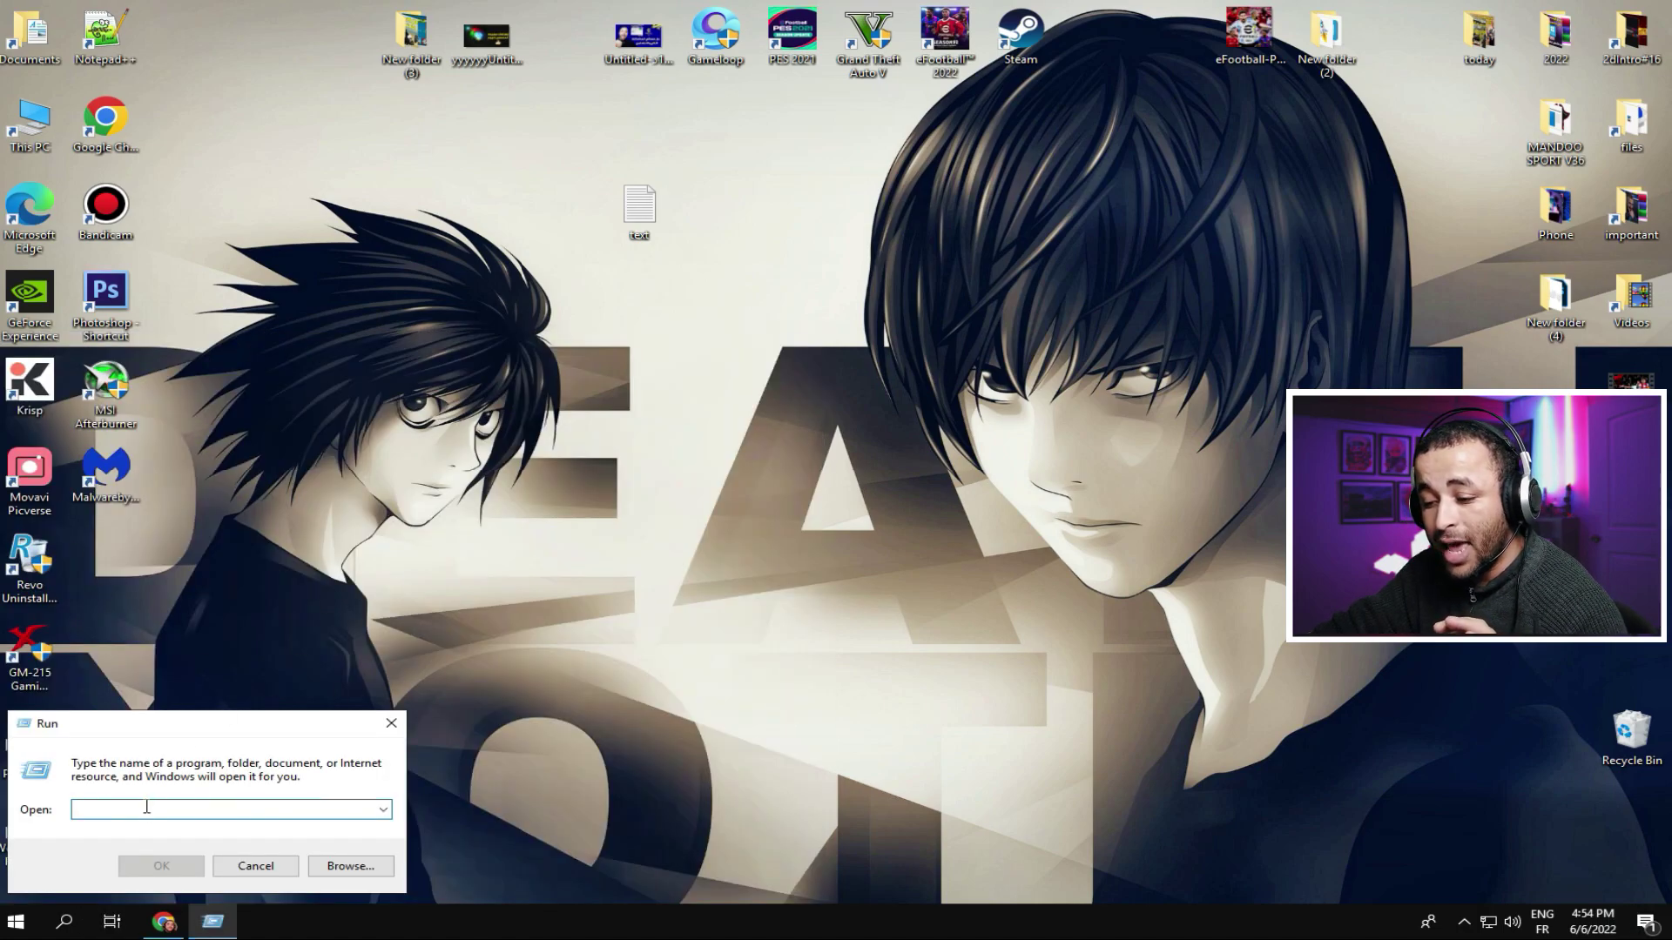
text(msc)
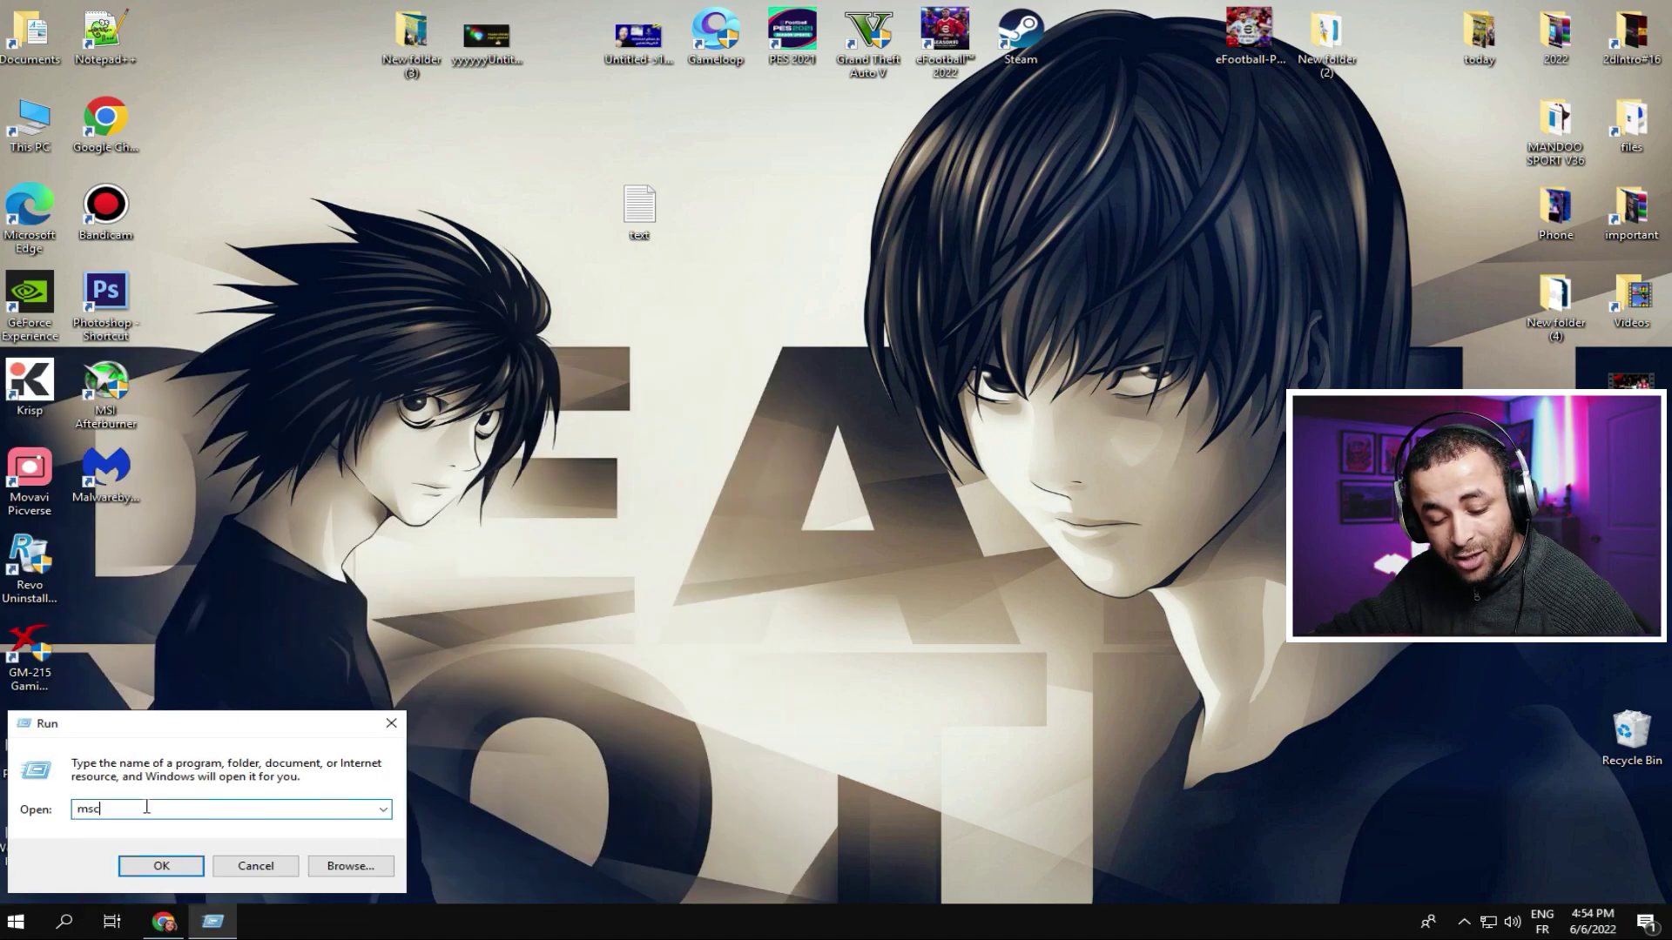
text(onfig)
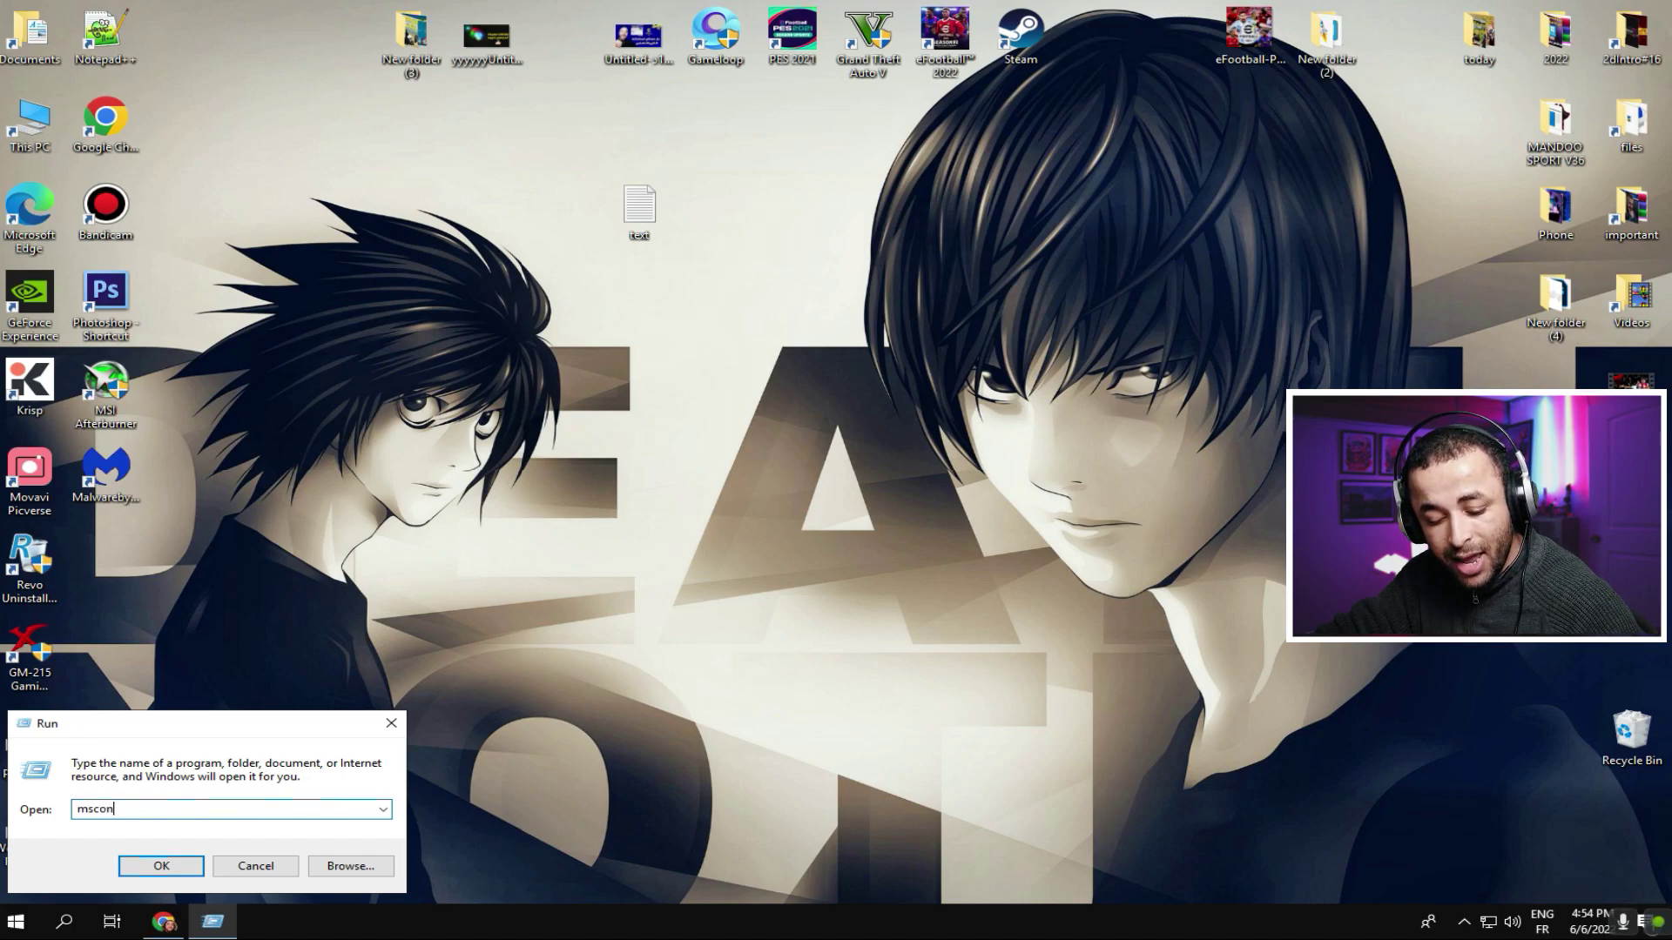
click(162, 866)
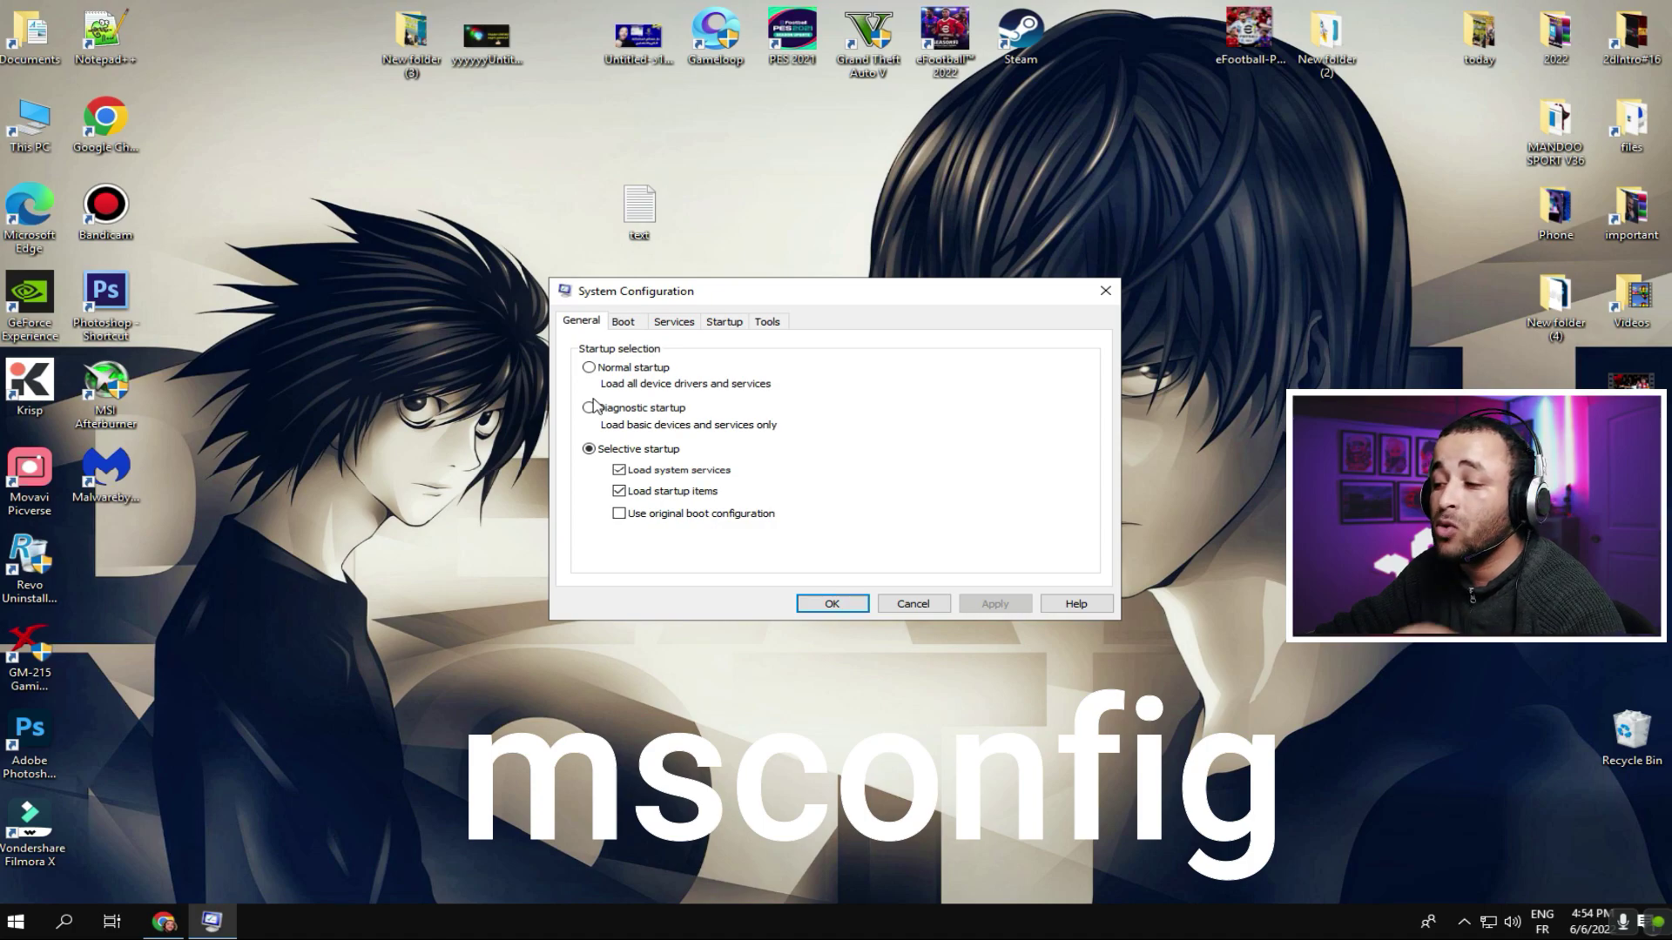
right_click(817, 203)
click(876, 259)
drag(764, 294, 718, 310)
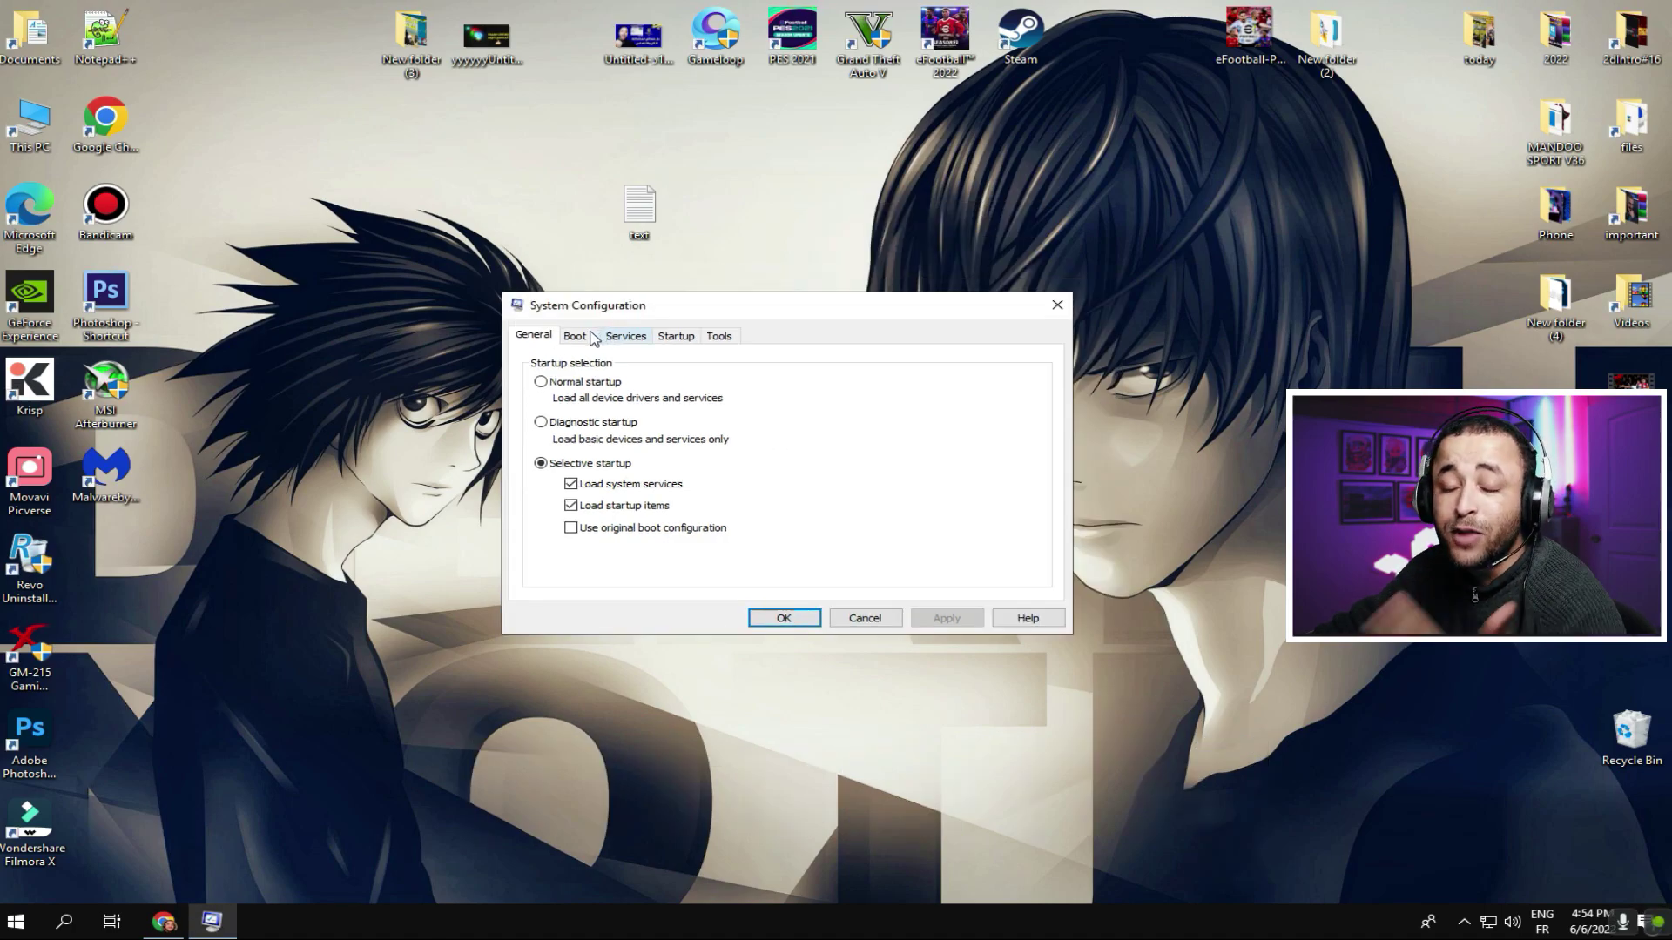
Step: Set the number of processors to 8 in the advanced boot options for Windows 10
click(588, 336)
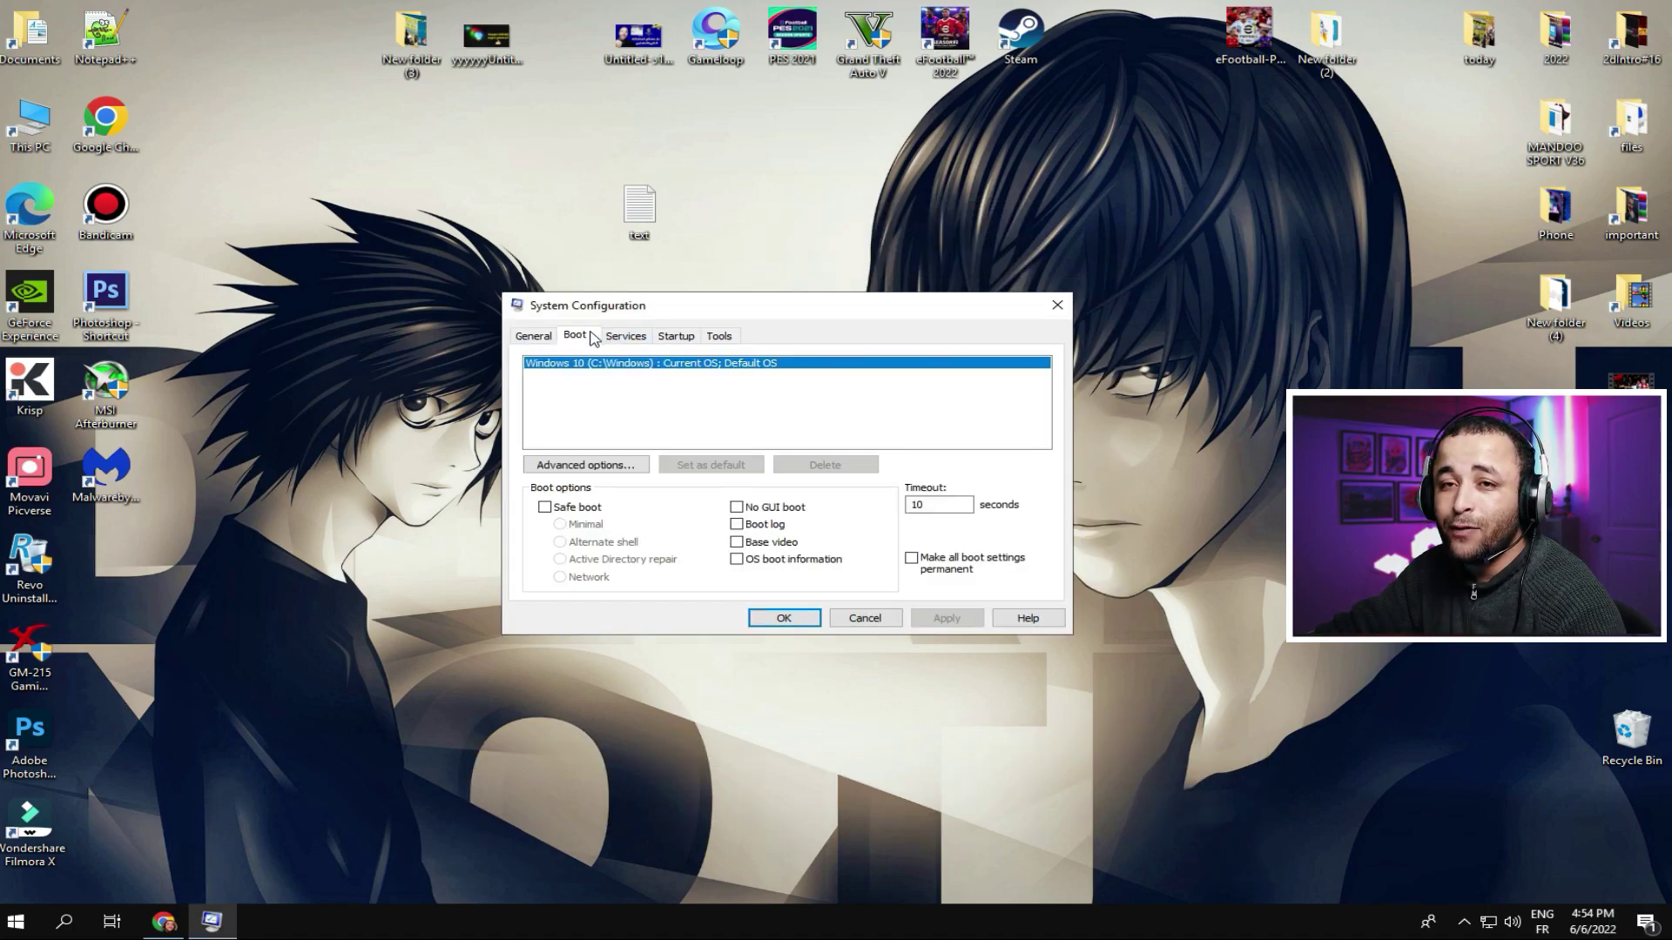
click(596, 468)
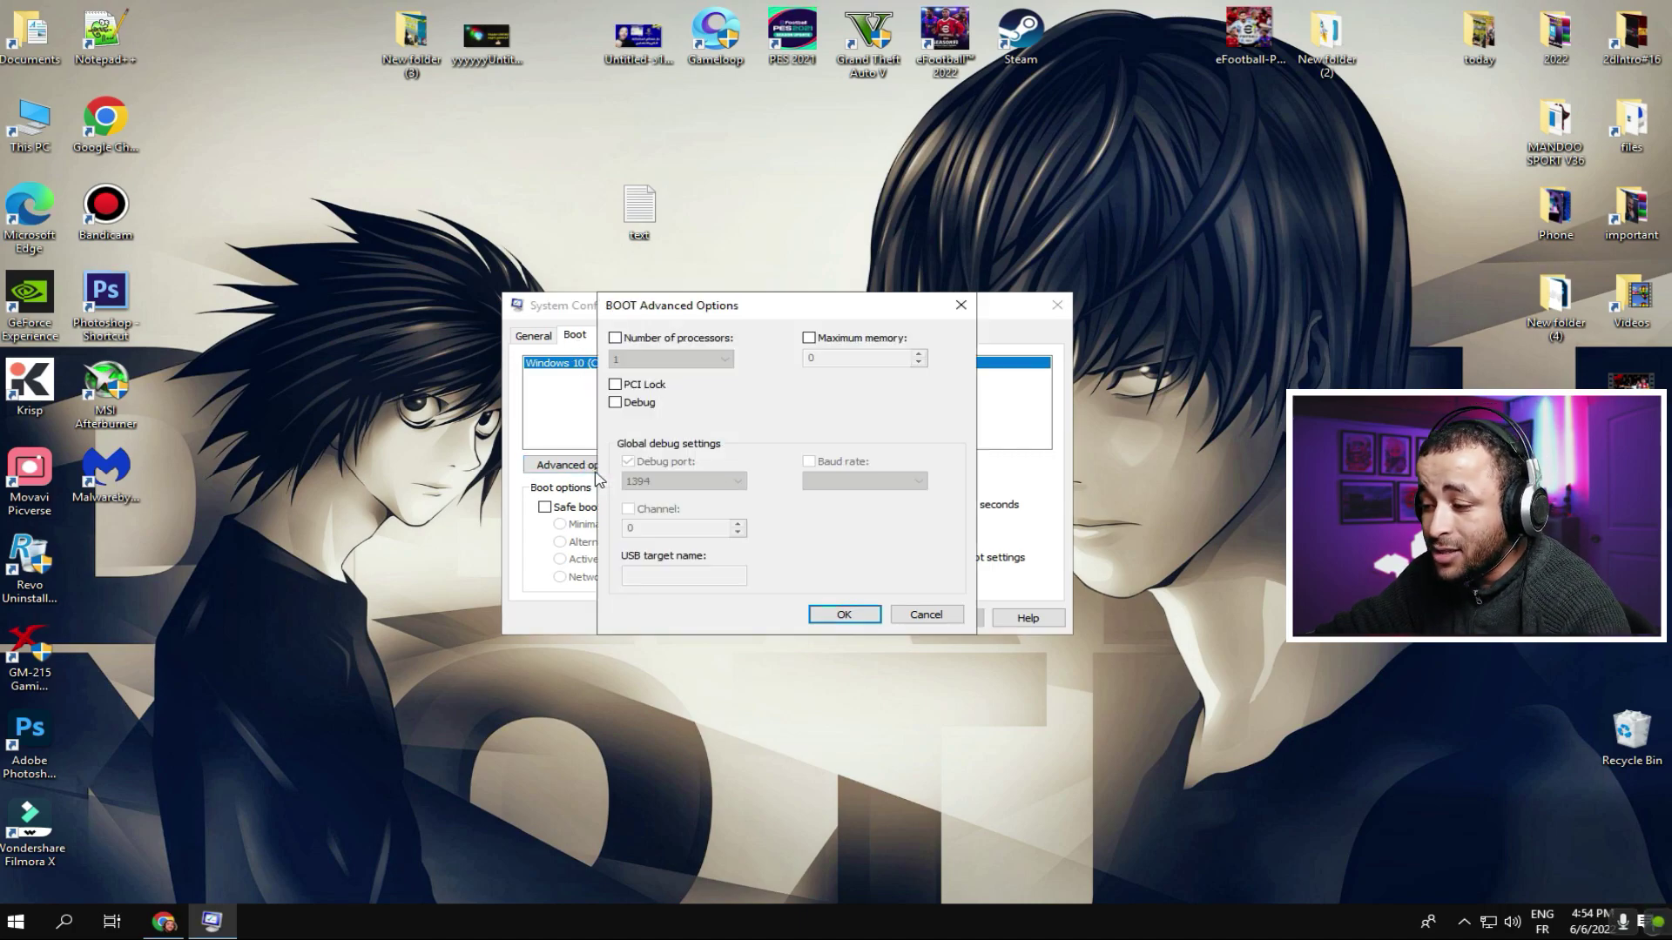
click(615, 338)
click(620, 358)
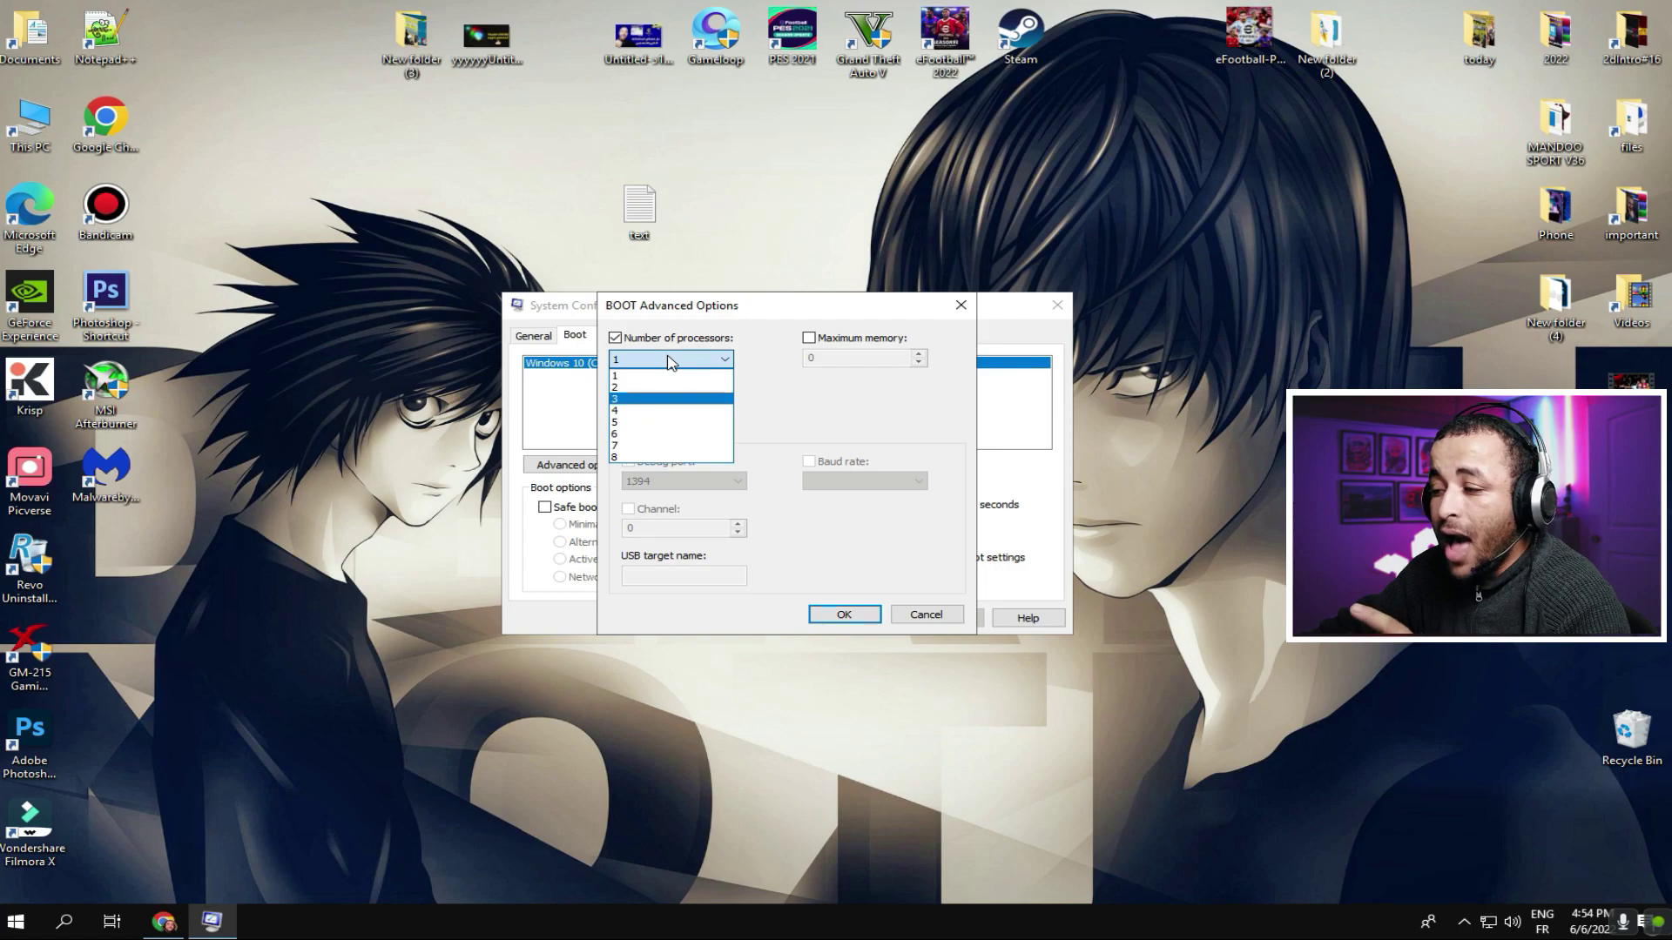
click(662, 457)
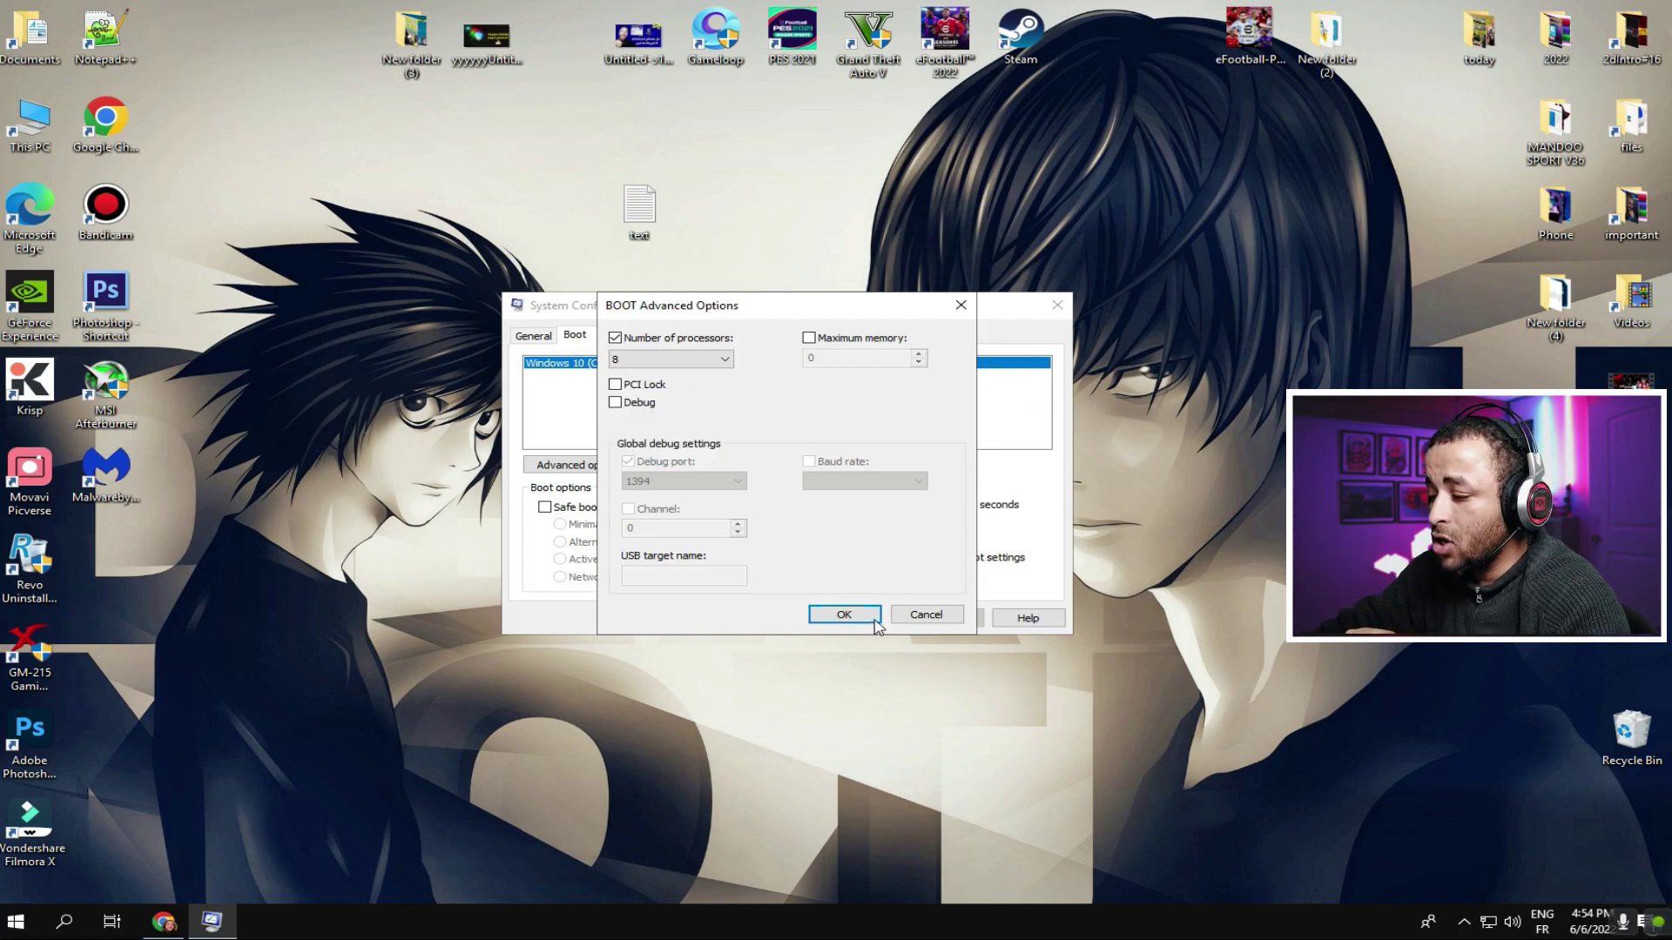
click(862, 615)
Step: Apply and confirm the System Configuration changes without restarting the computer, and refresh the desktop
click(958, 620)
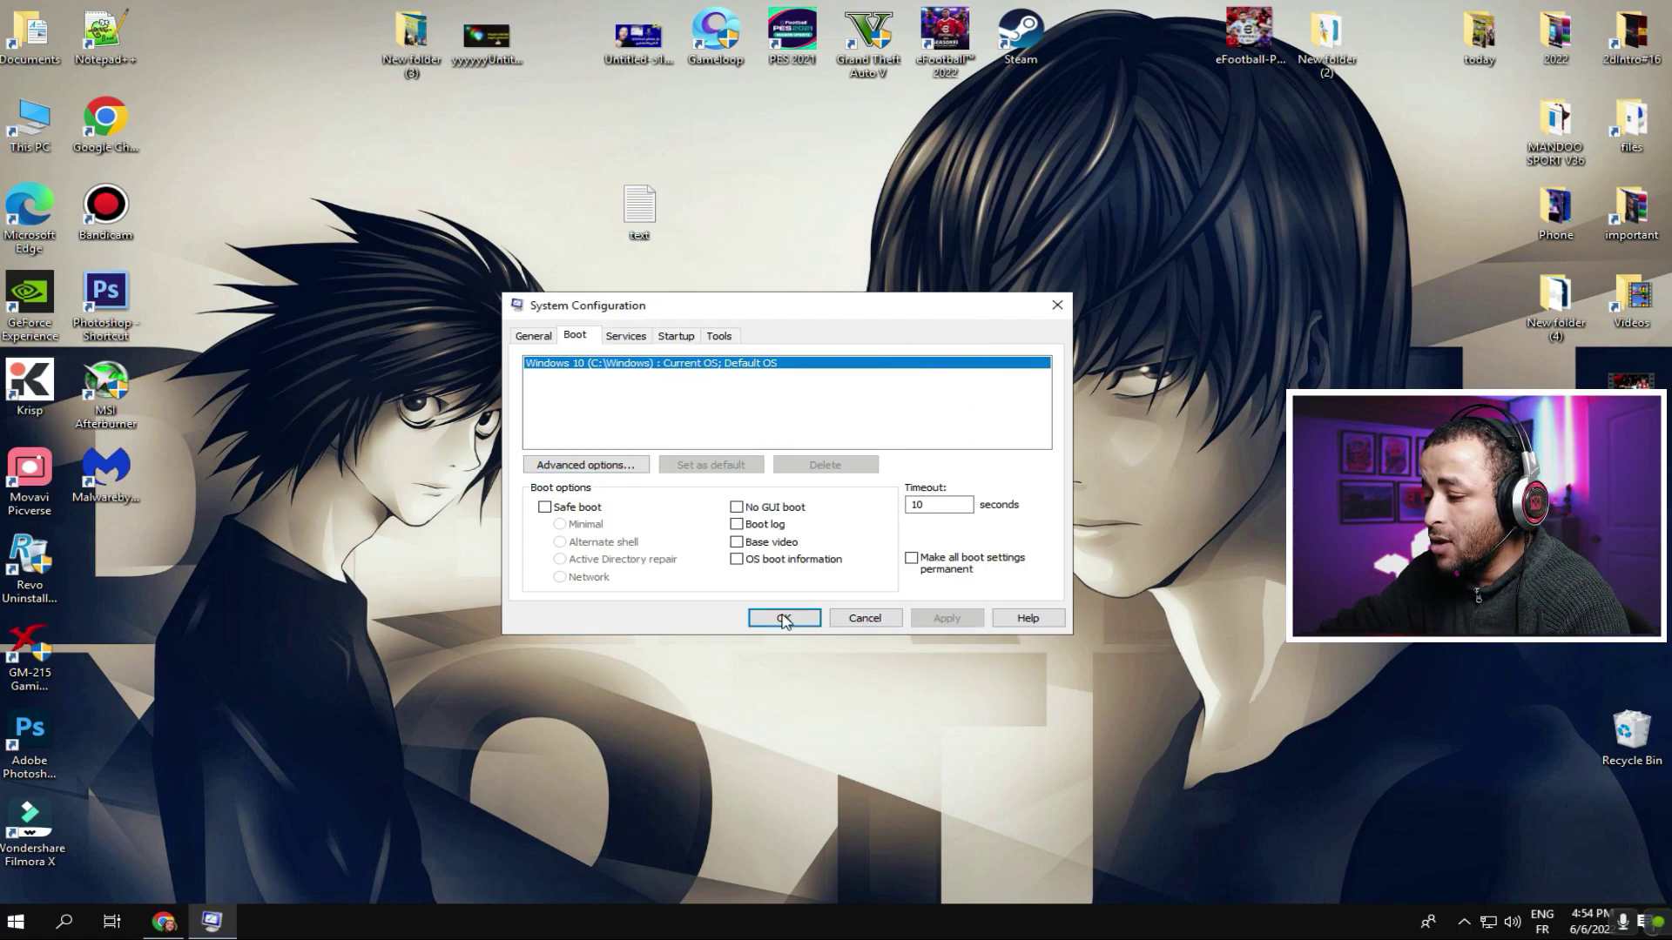
click(783, 619)
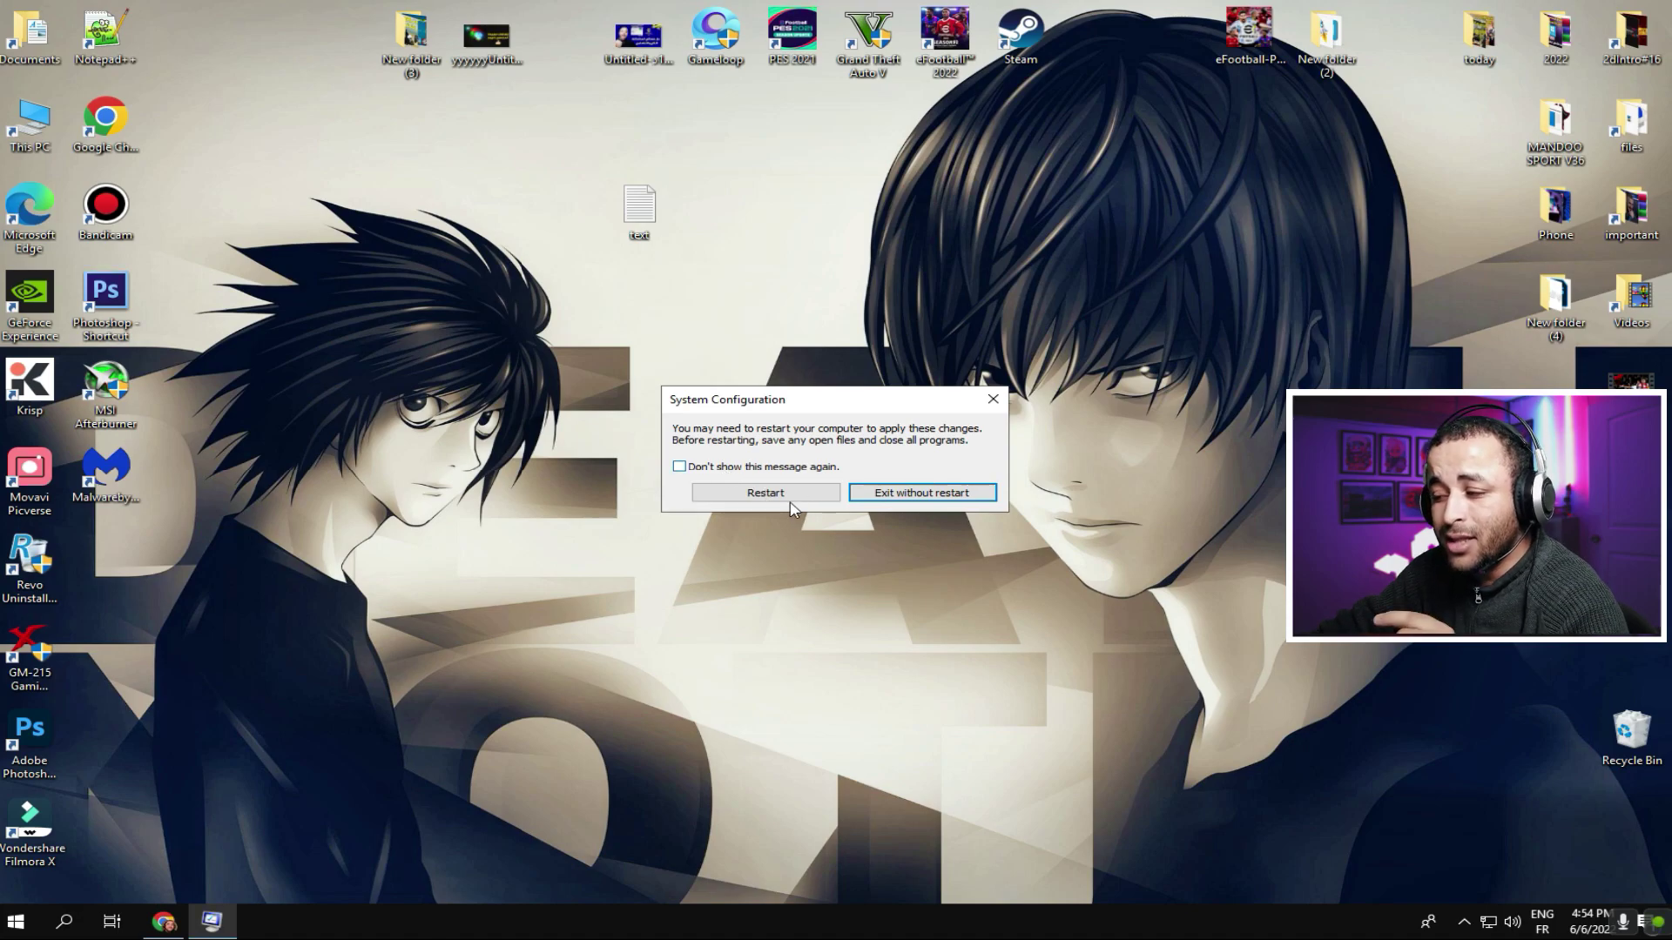
click(923, 492)
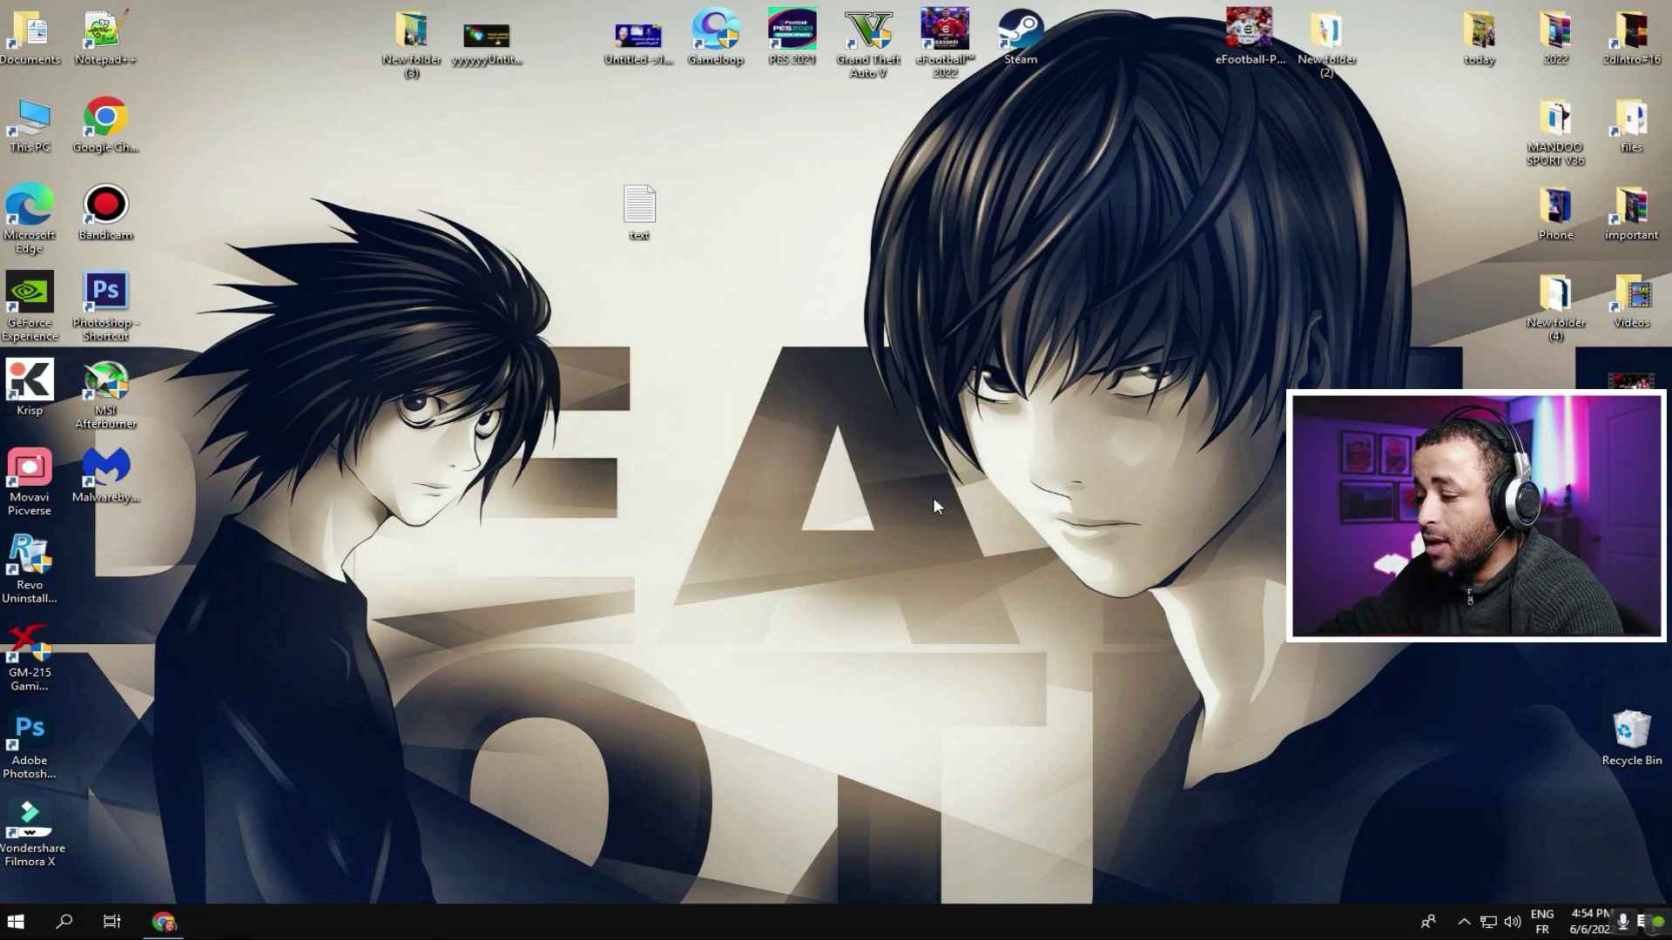
right_click(336, 386)
click(395, 440)
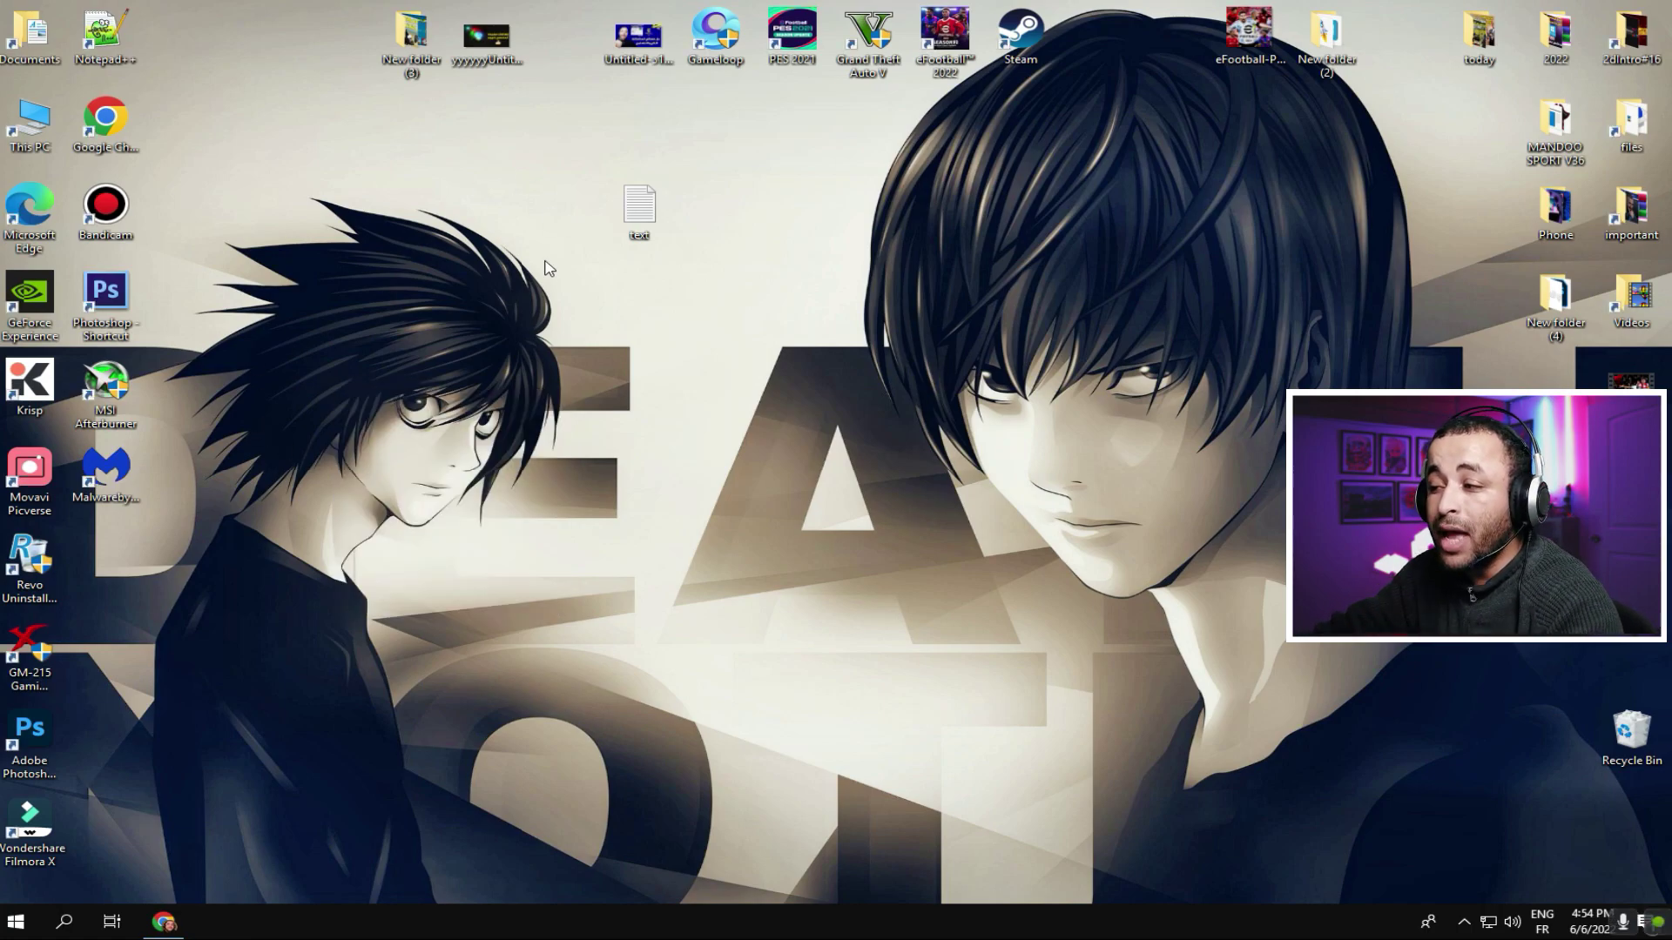
Step: Open the "text" file on the desktop and highlight all of its contents
double_click(623, 214)
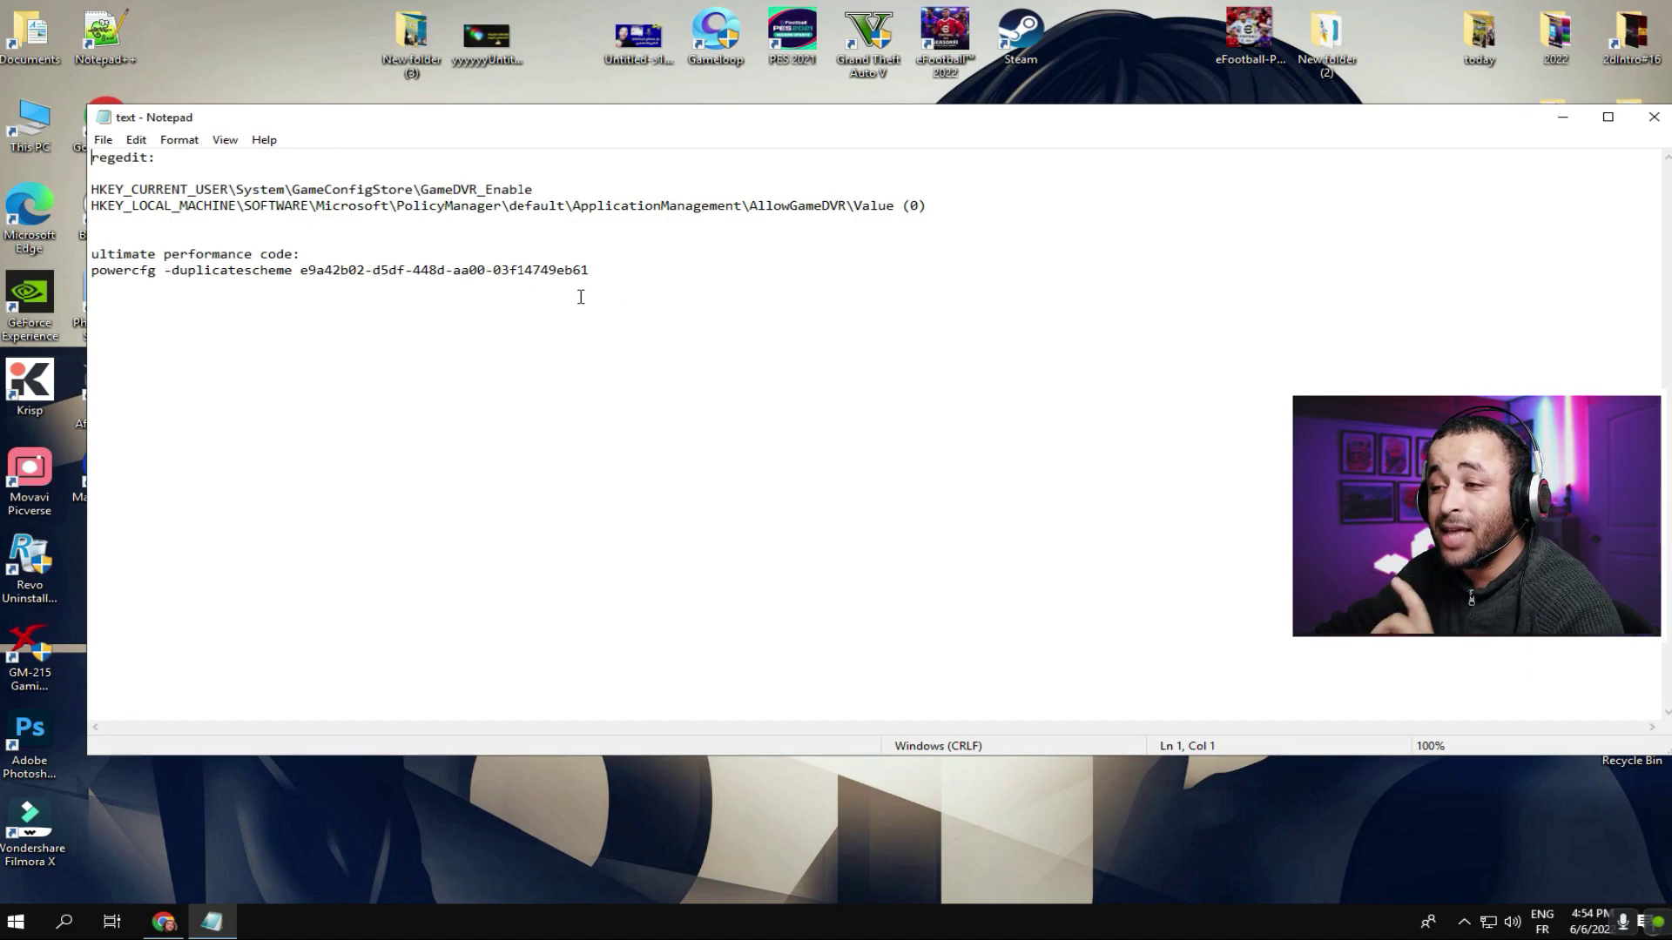
key(ctrl+a)
click(649, 369)
key(ctrl+a)
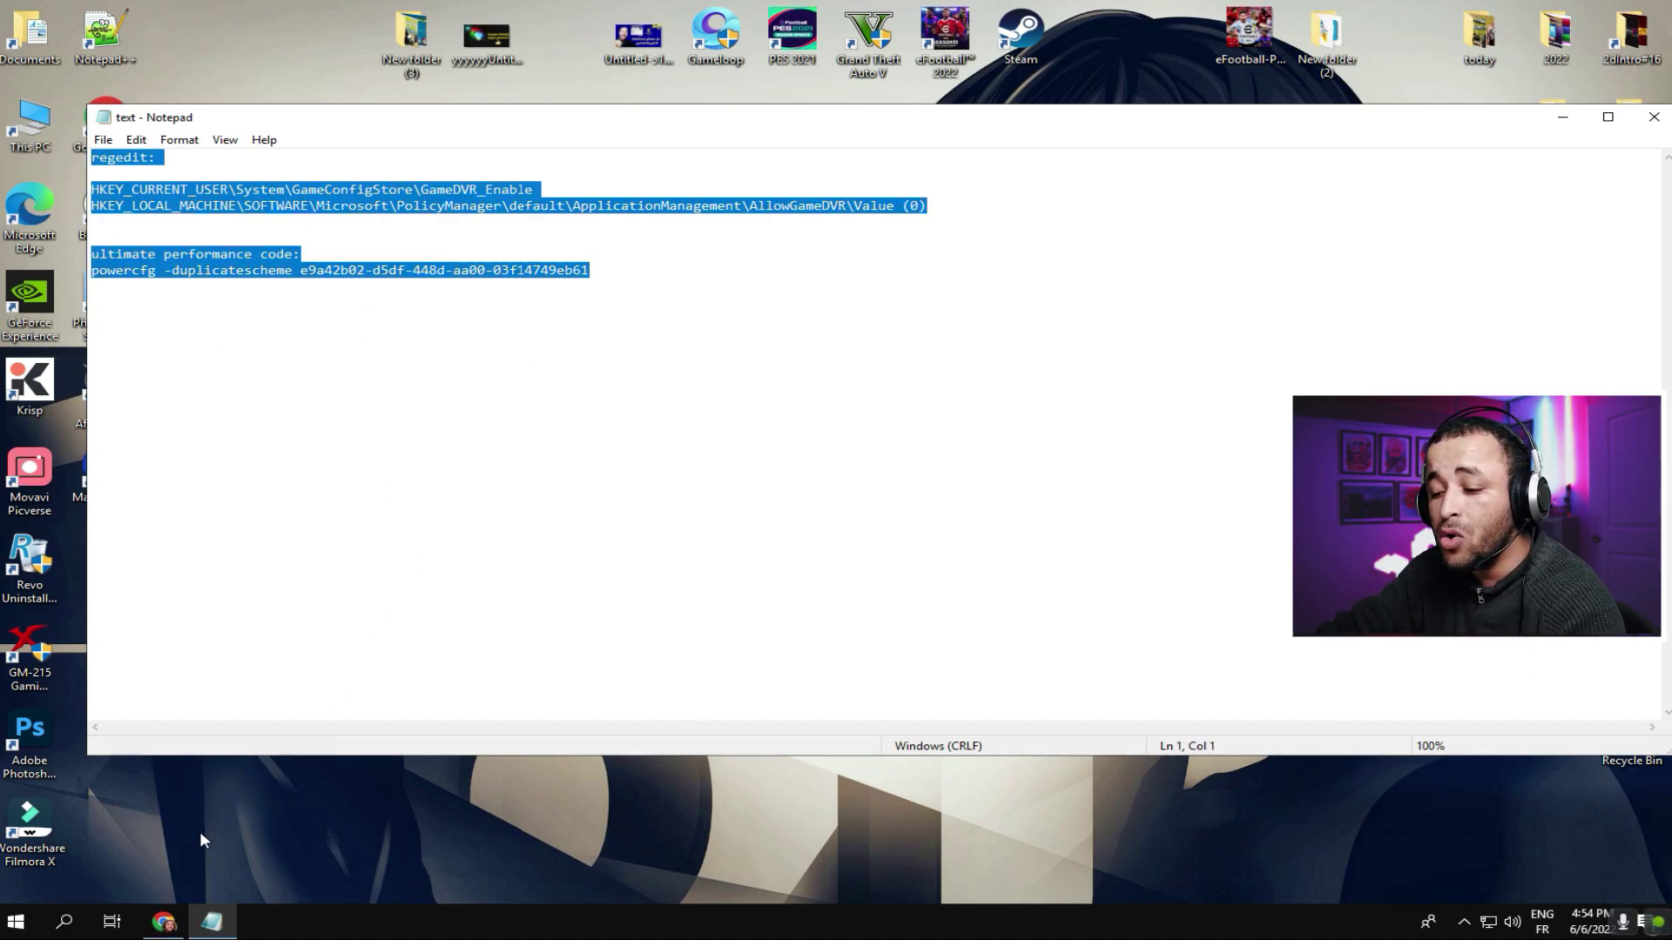
Step: Switch to Chrome, look over the article on fixing FPS drops in PC games, and minimize the browser
click(166, 922)
key(ctrl+shift+Tab)
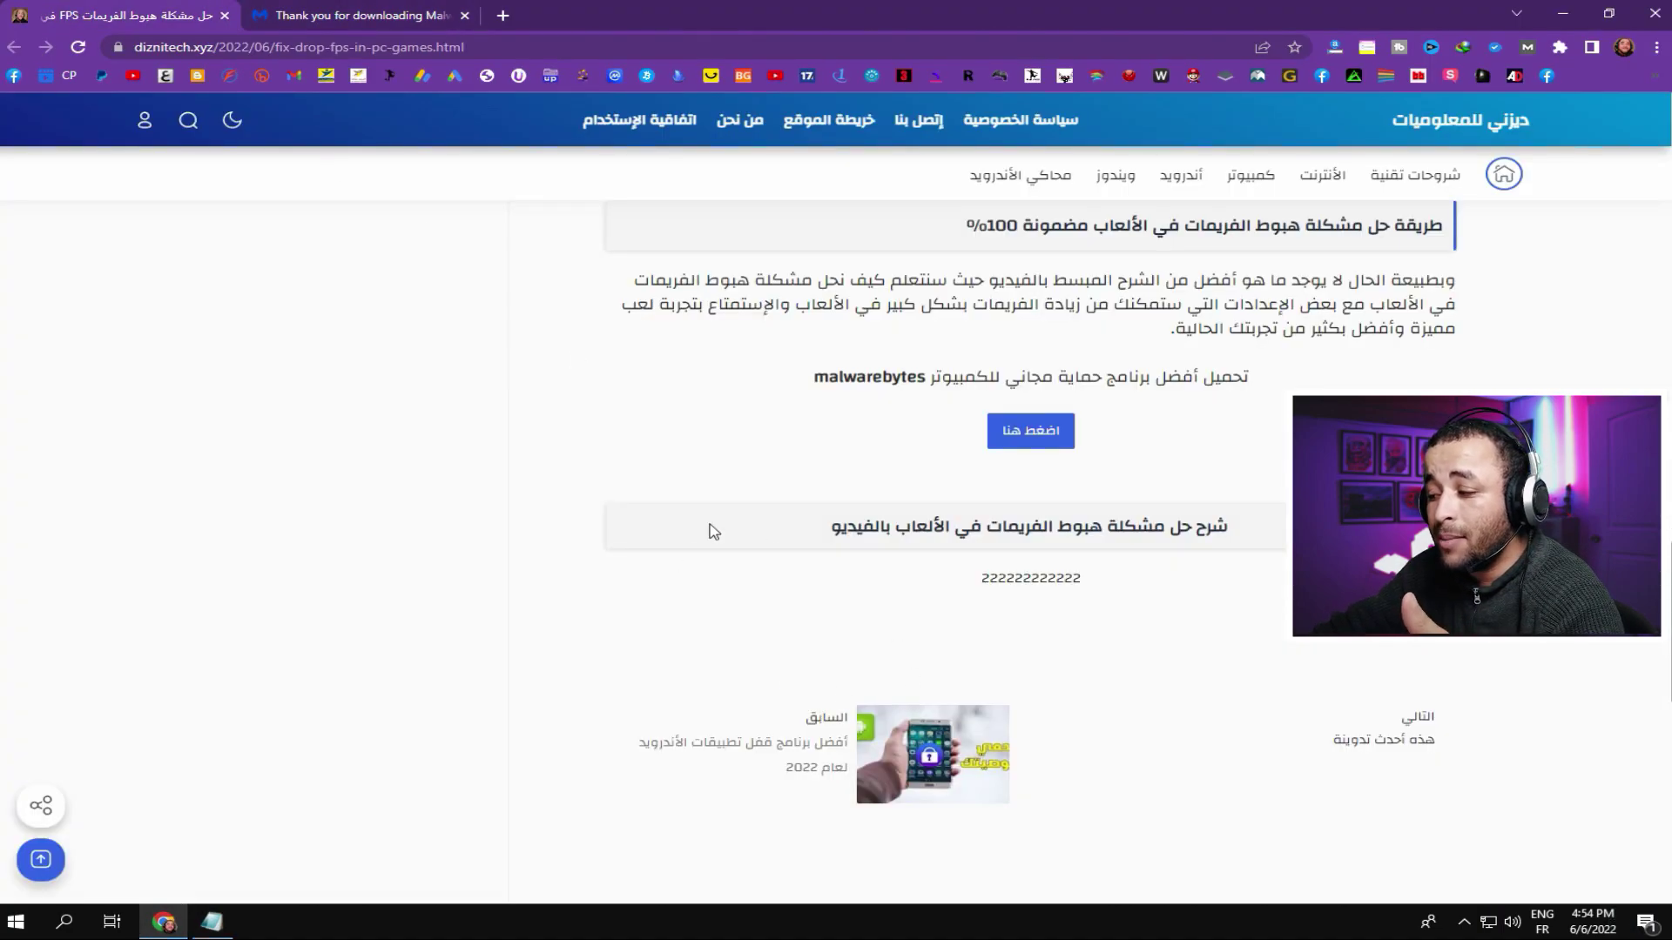
scroll(823, 494, up, 6)
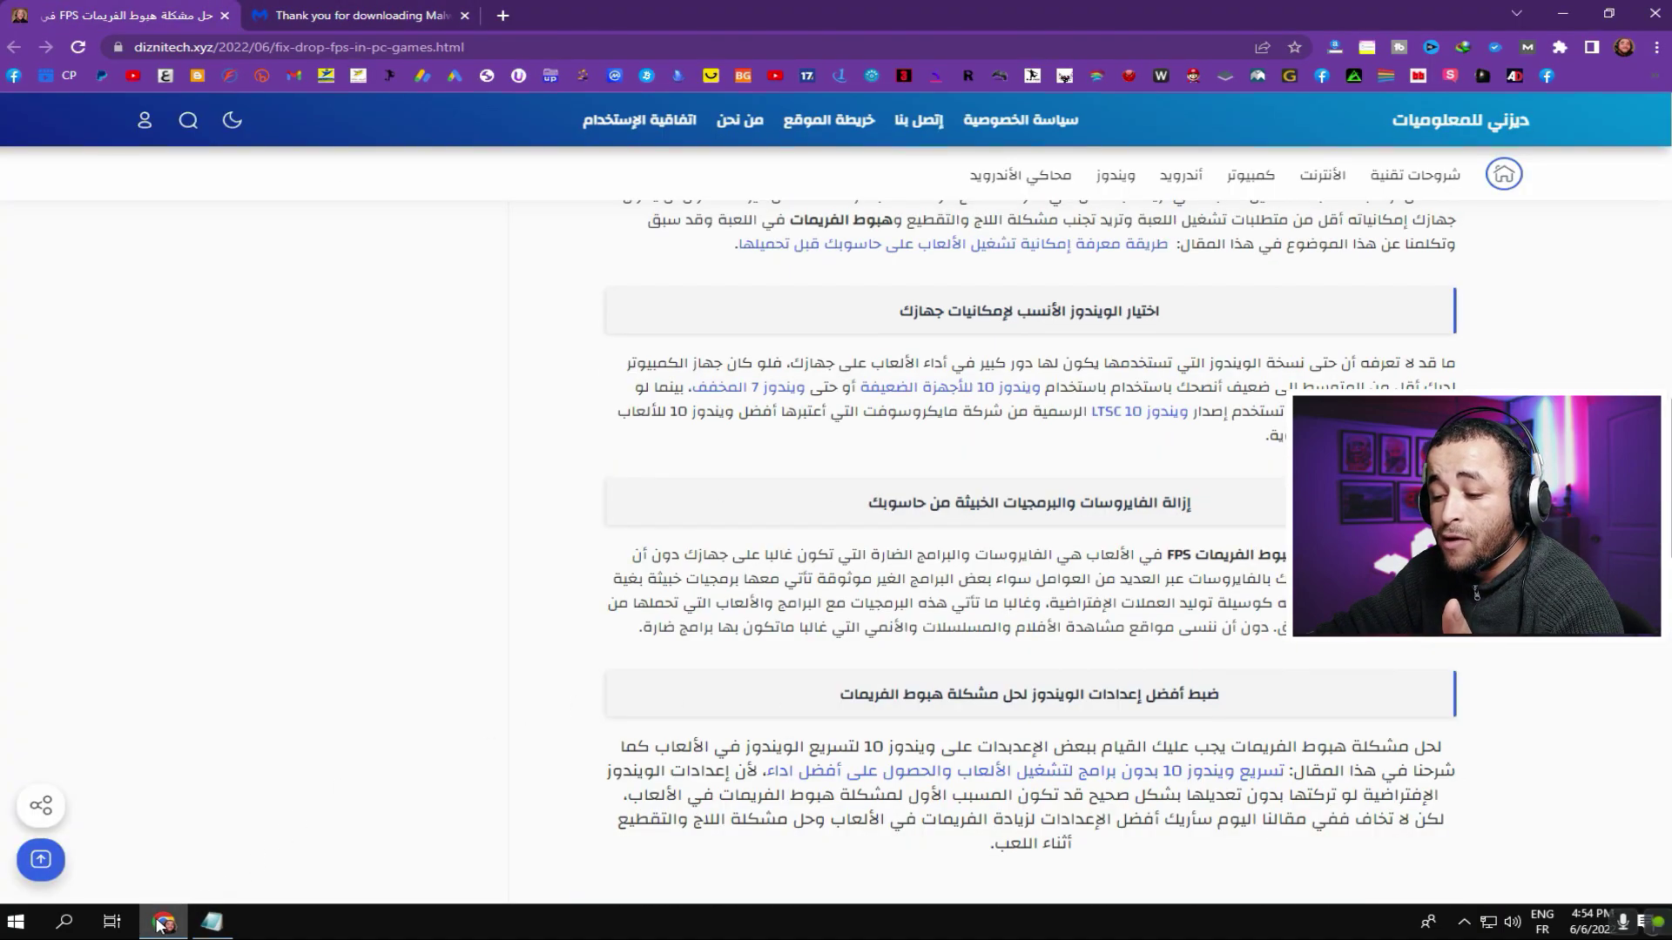
mouse_move(155, 928)
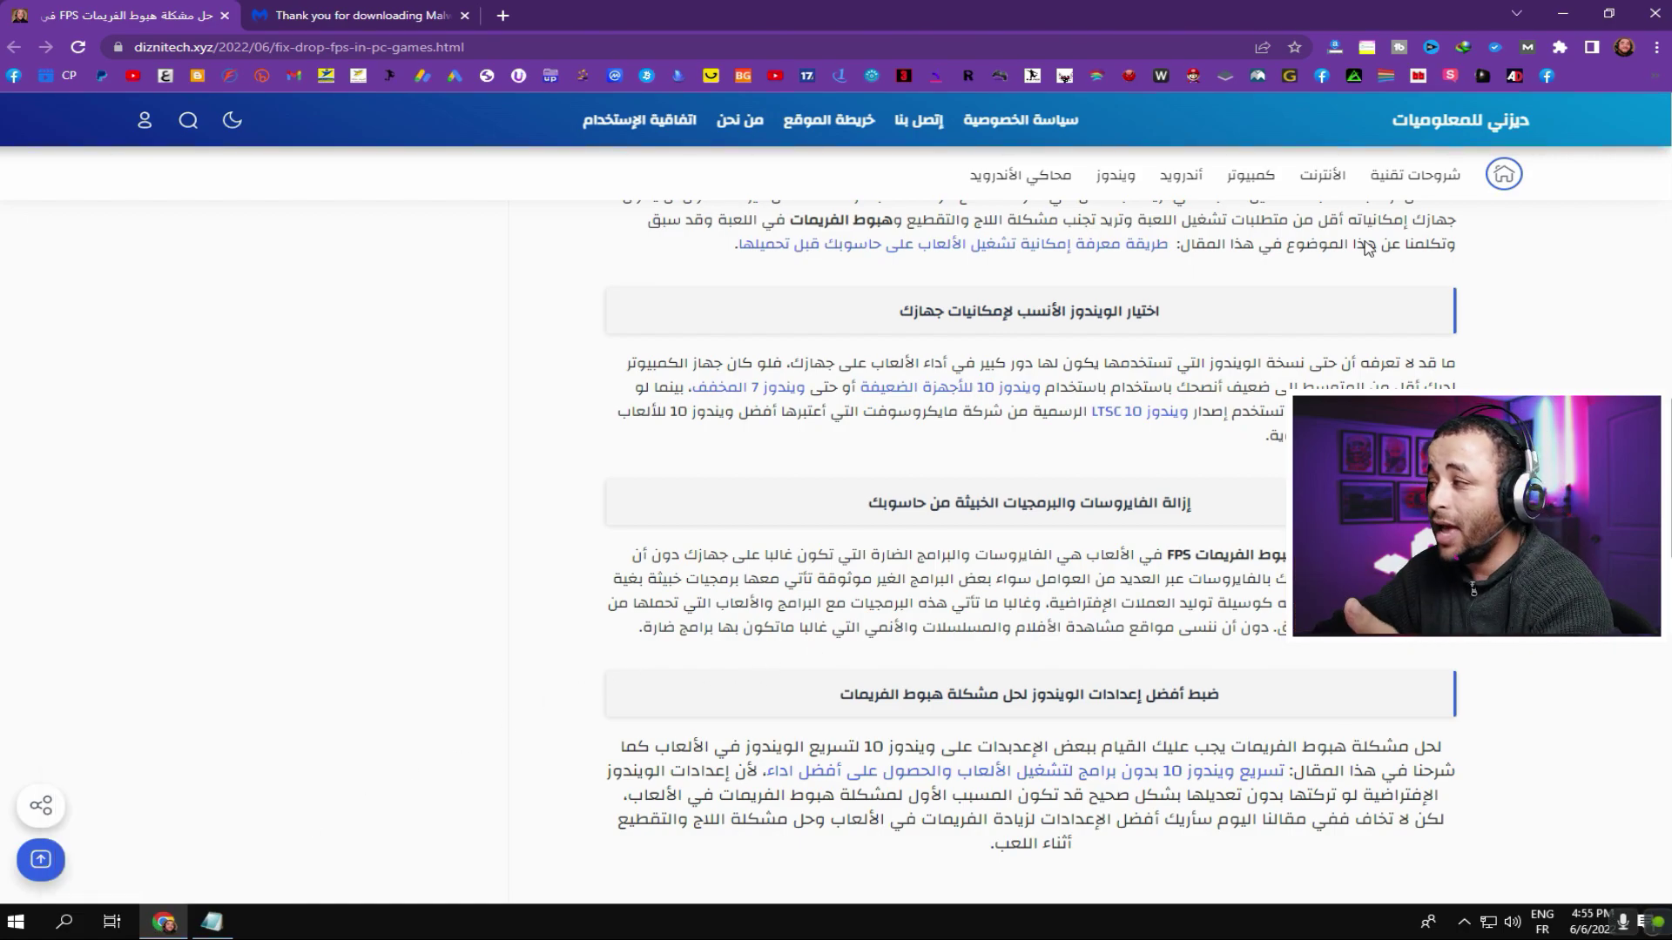
click(1563, 14)
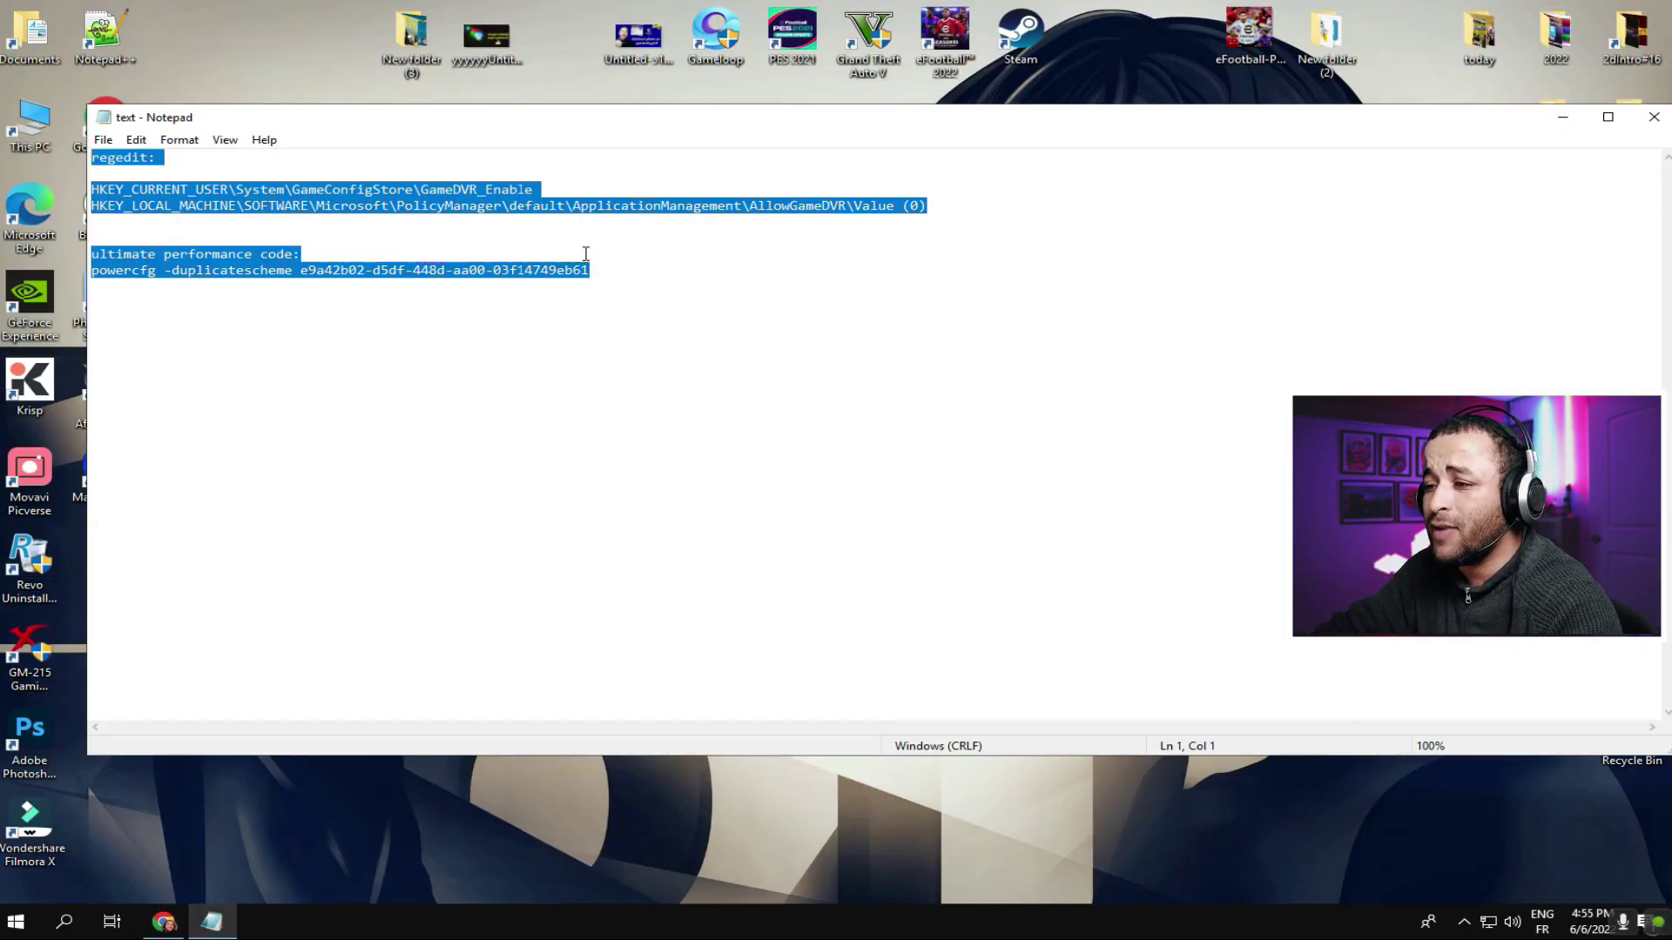
Step: Examine the registry paths and the ultimate performance code in the text file
click(538, 347)
drag(593, 270, 235, 237)
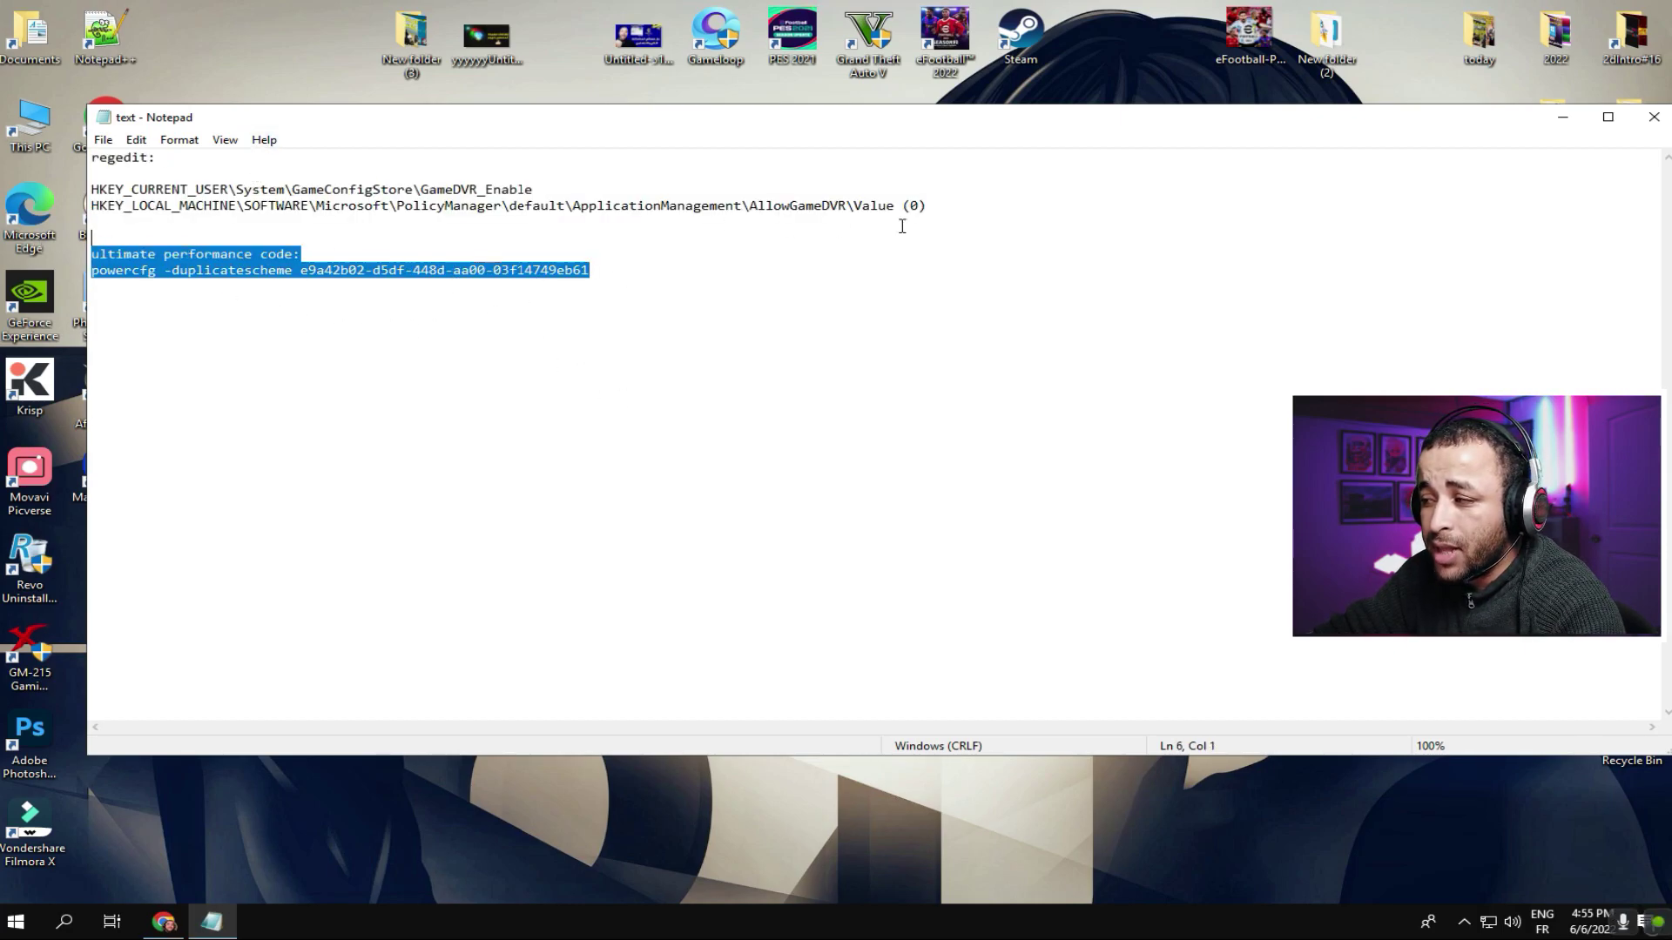
click(892, 226)
key(shift+Up)
key(shift+Up)
key(shift+Up)
key(shift+Up)
drag(600, 273, 90, 254)
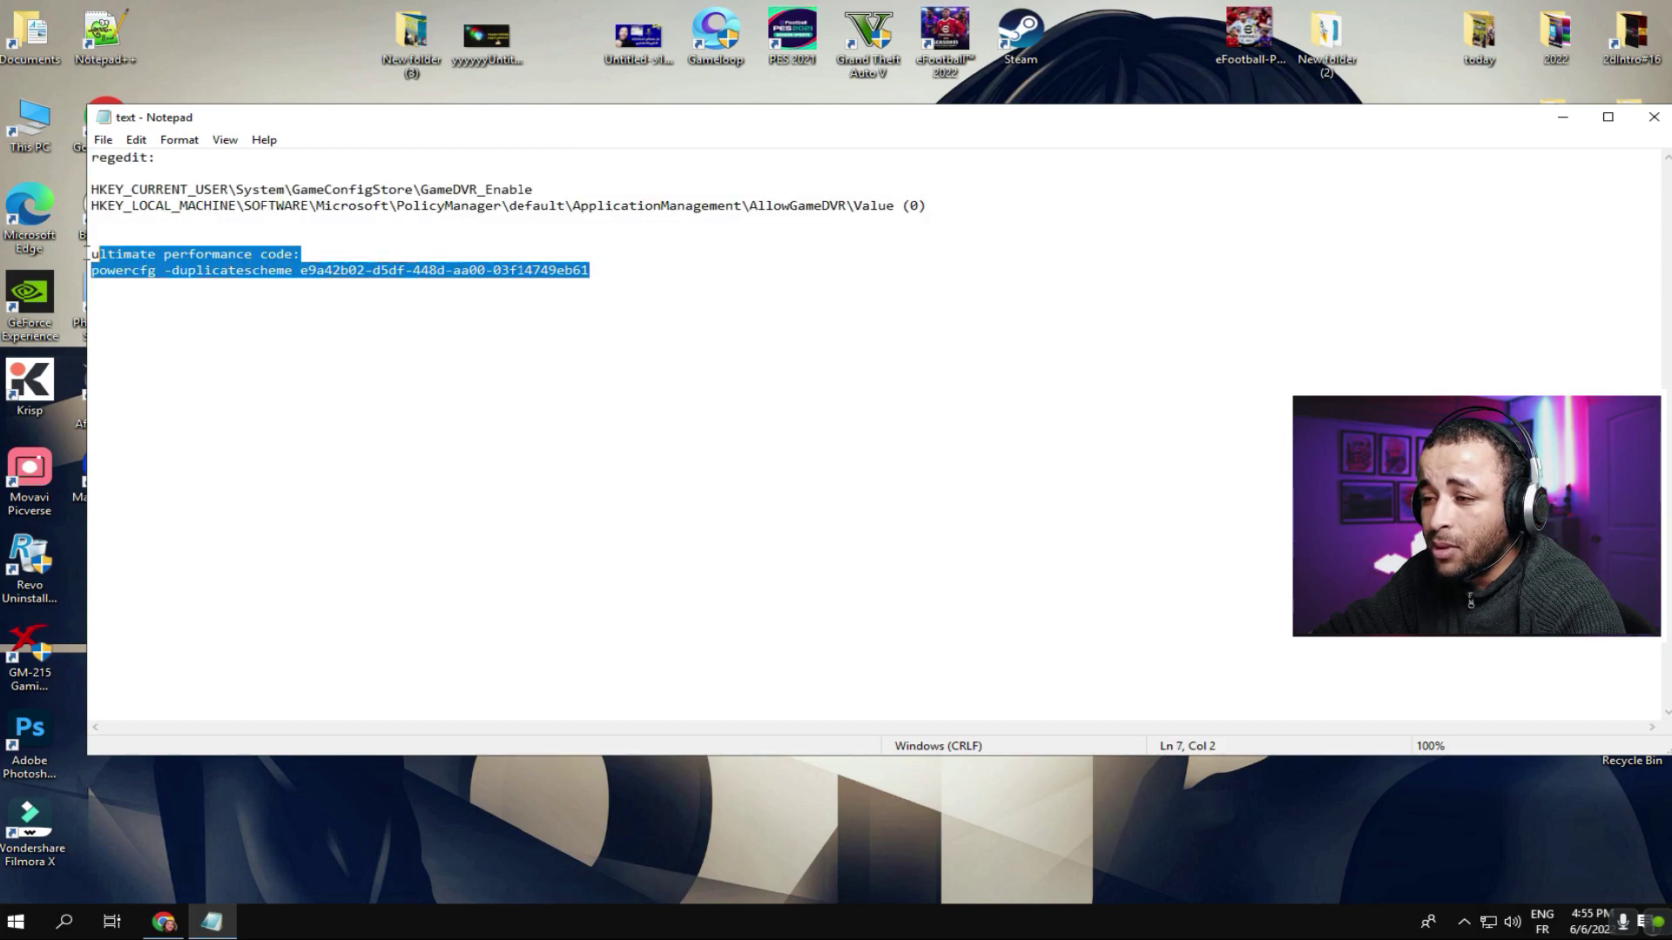
click(518, 301)
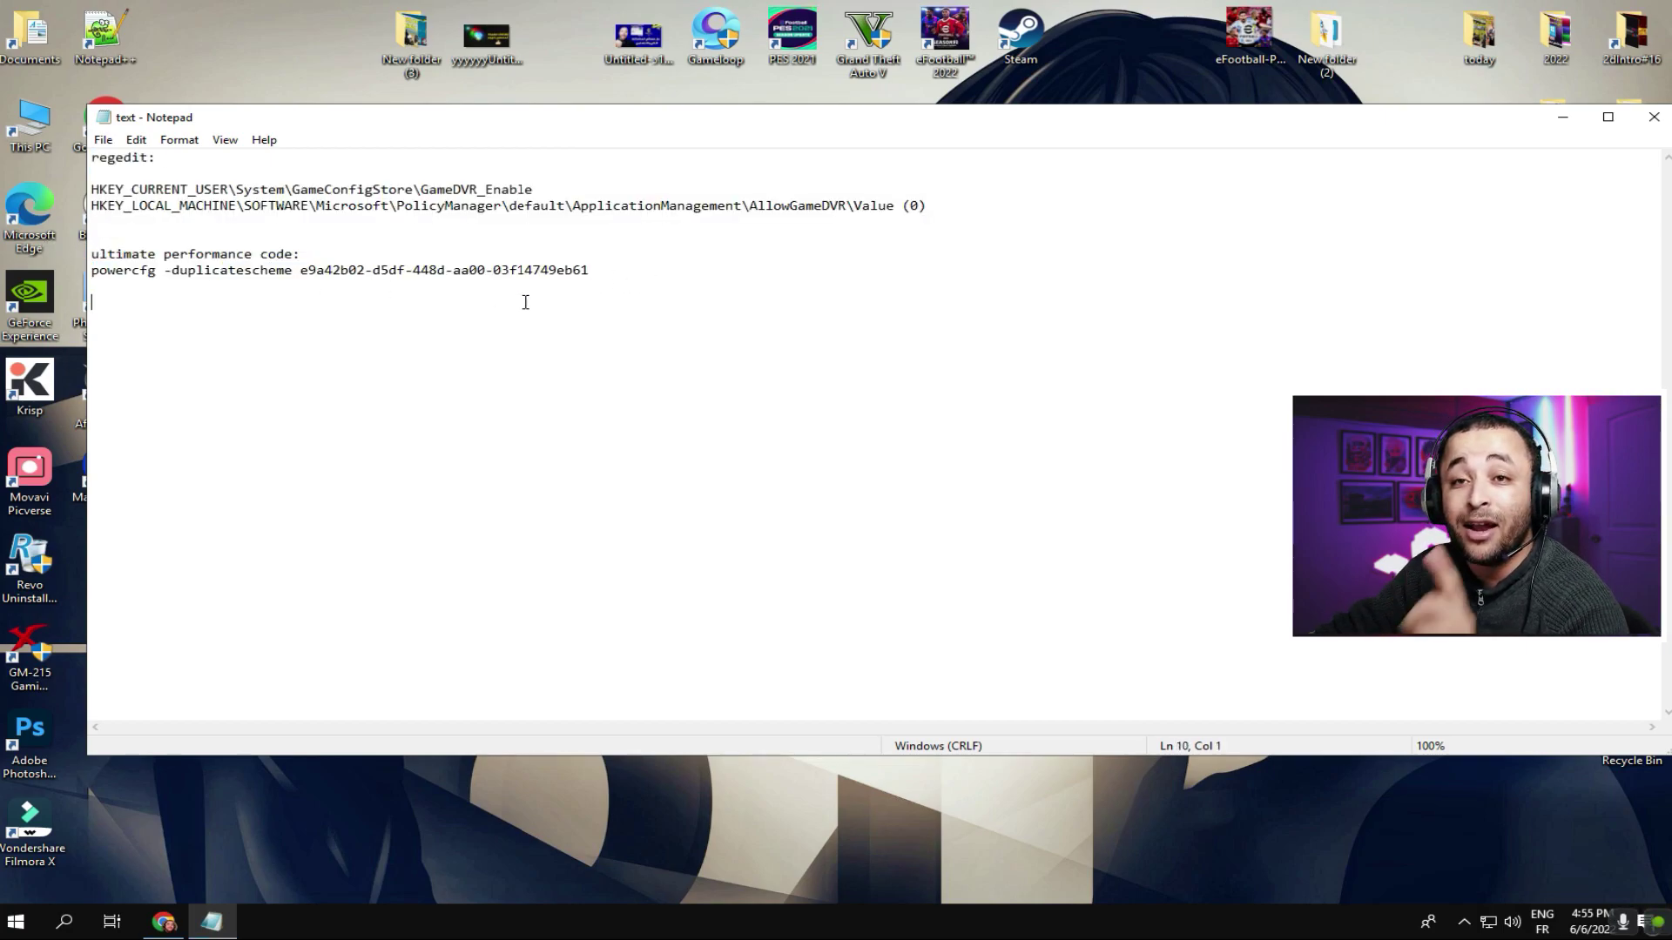
Step: Copy the powercfg -duplicatescheme command line from the text file and close Notepad
drag(590, 270, 144, 264)
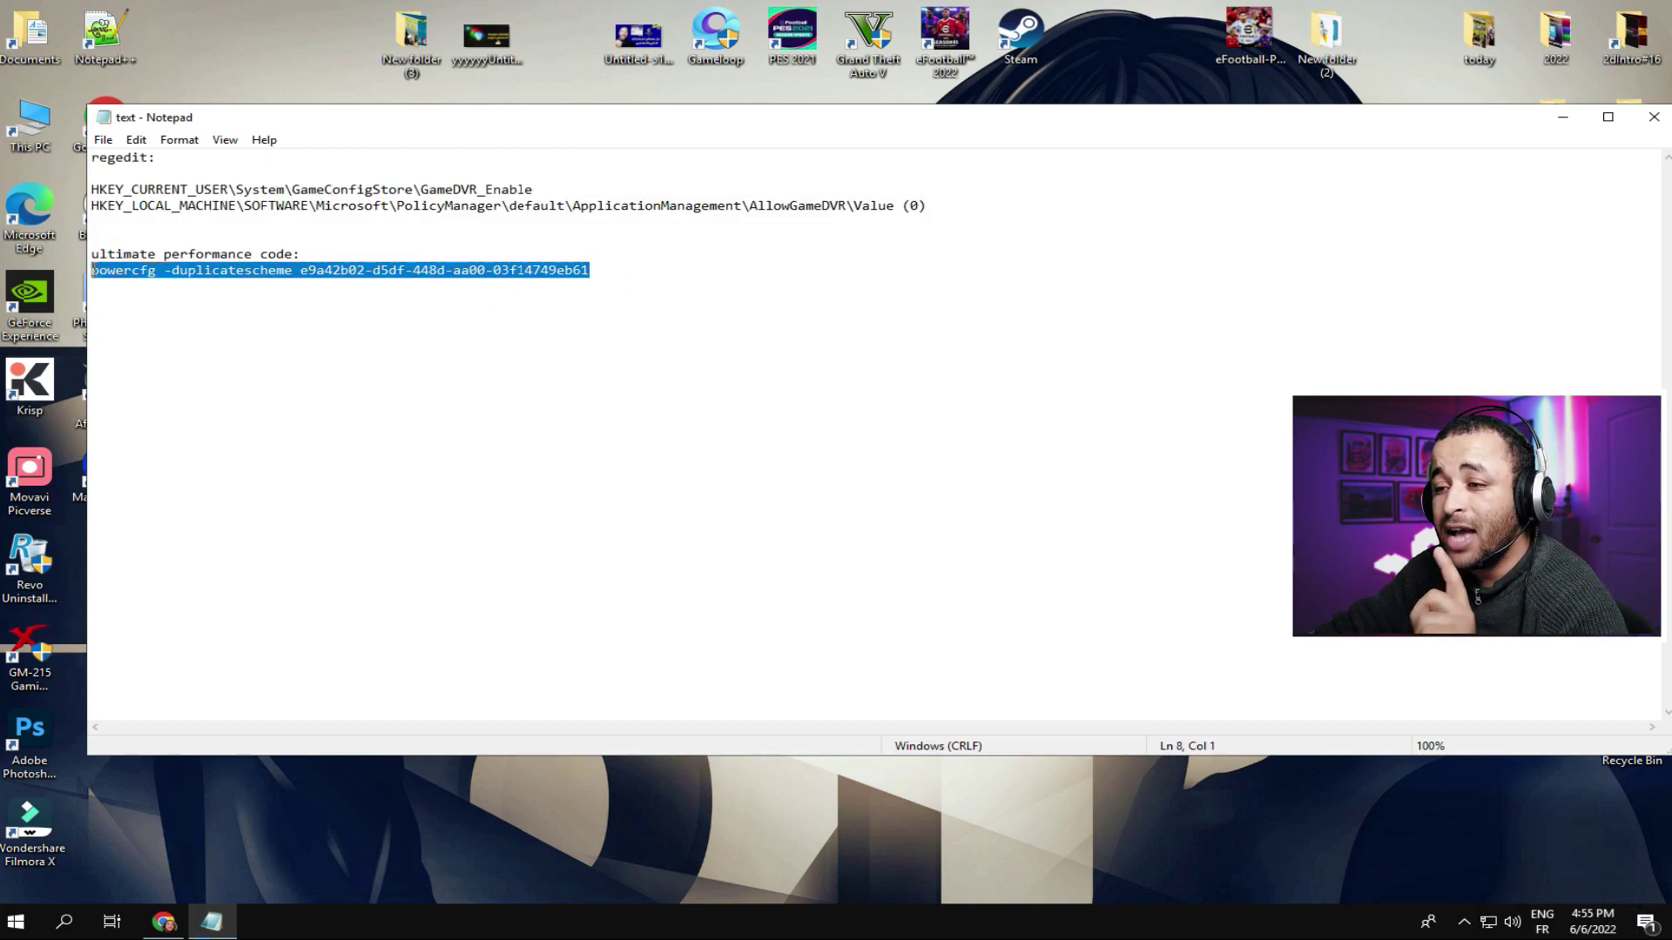
right_click(204, 274)
click(265, 329)
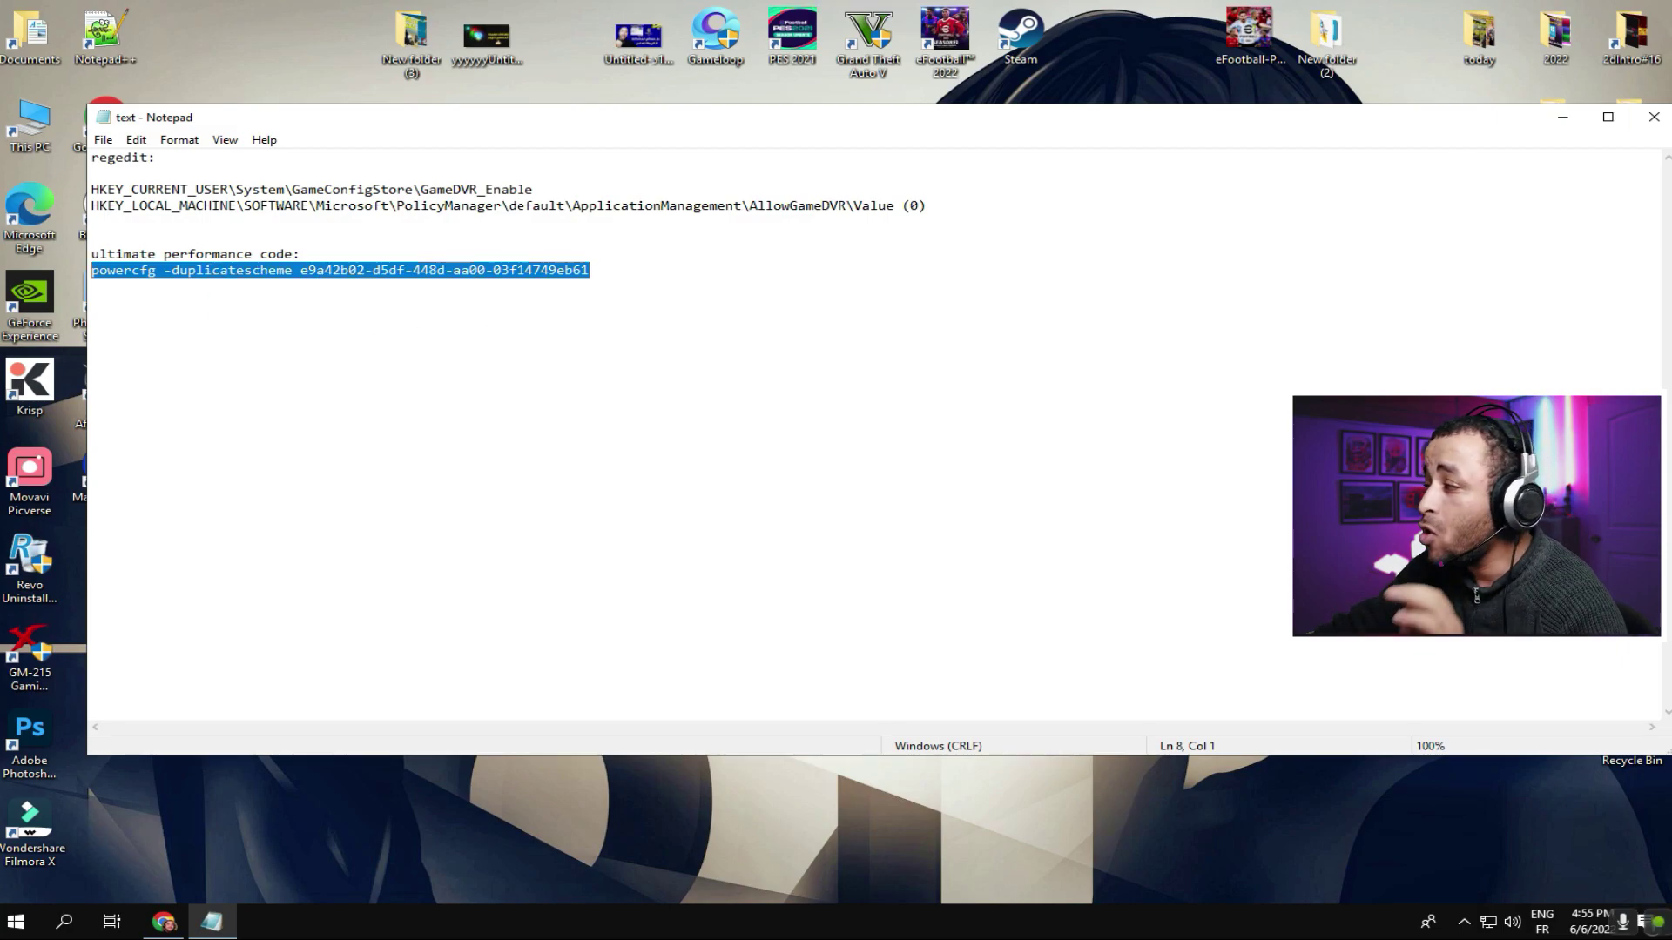
click(1660, 122)
Step: Search Windows for cmd and open Command Prompt as administrator, allowing the elevation
click(63, 921)
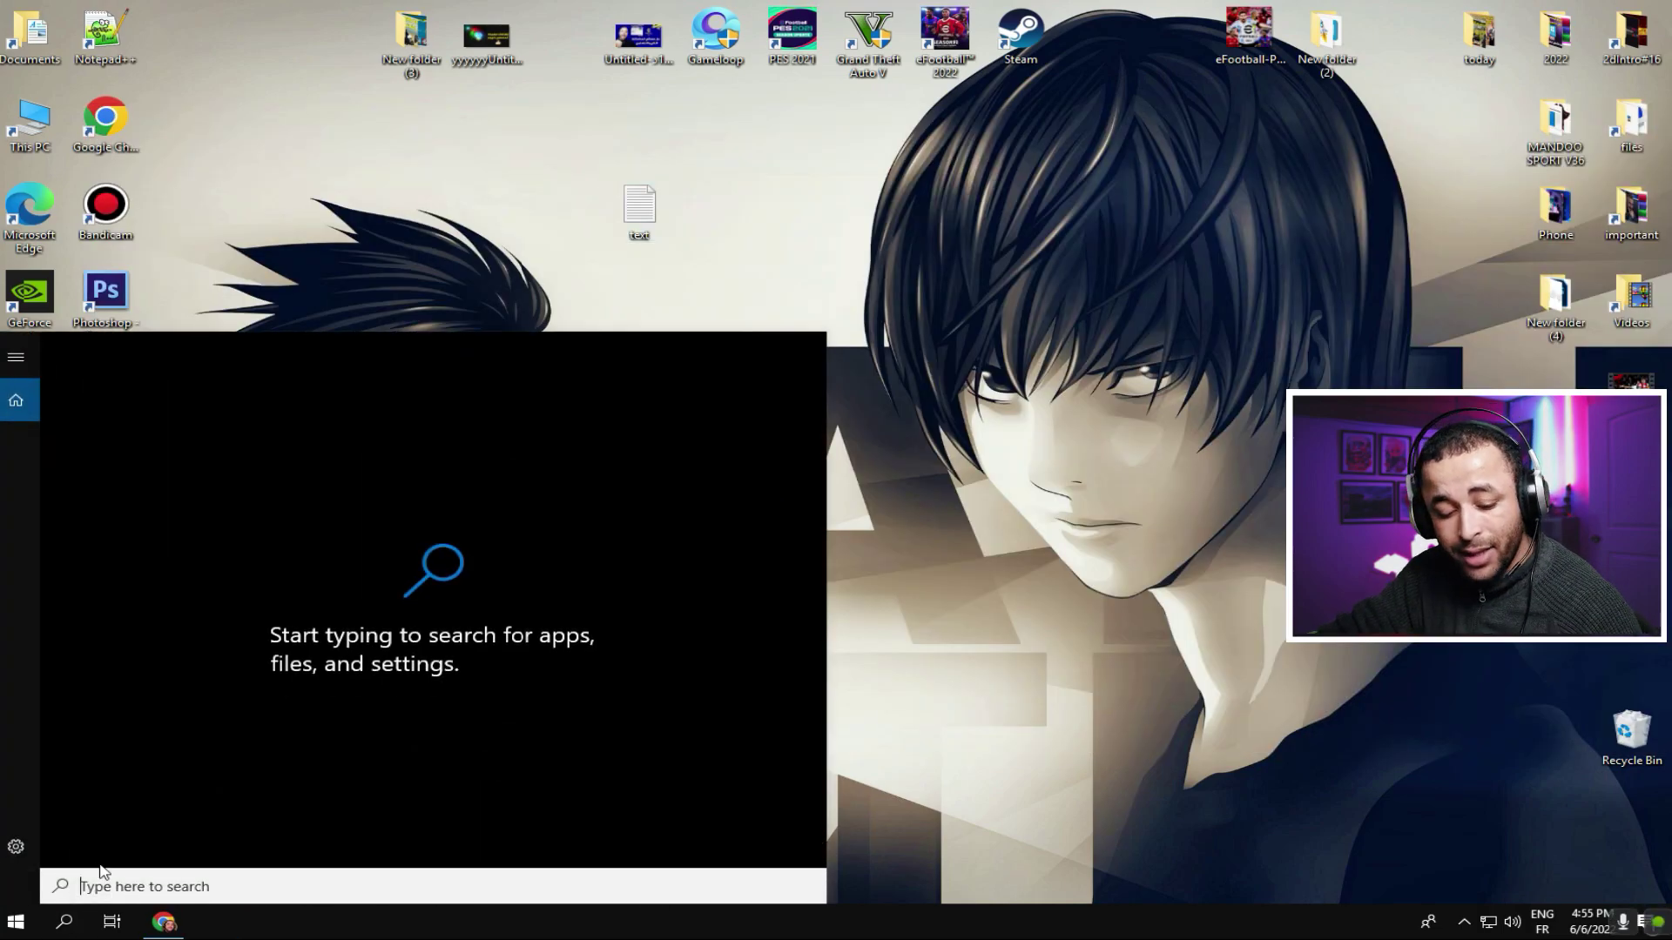
text(cmd)
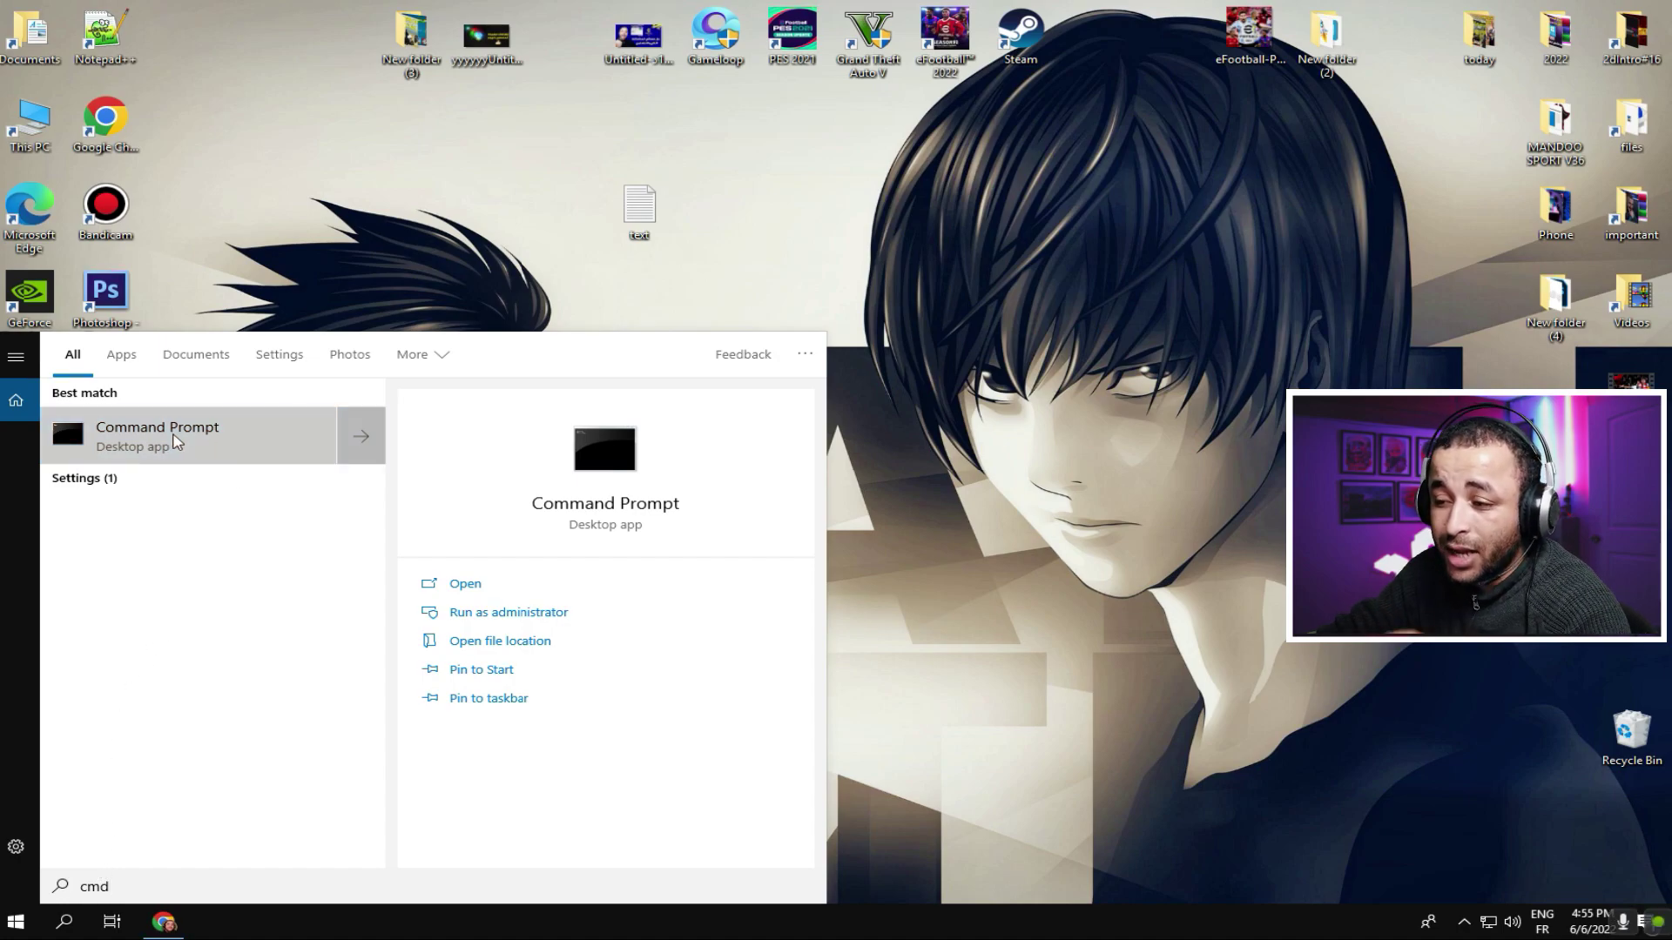
right_click(184, 442)
click(247, 457)
key(alt+y)
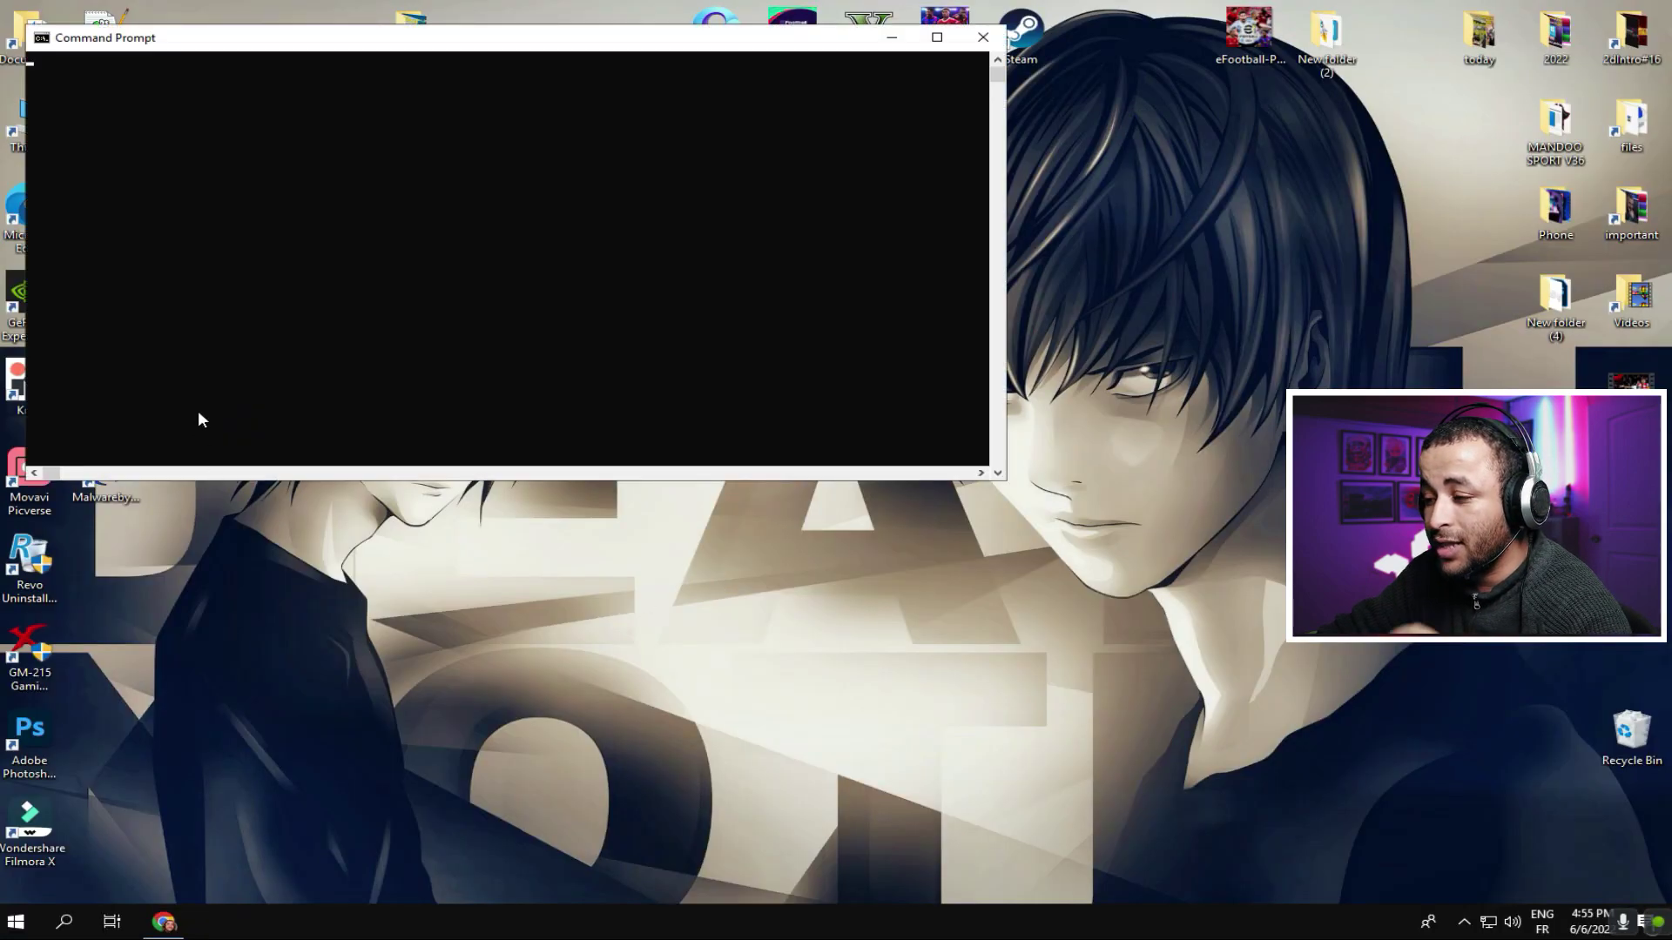
Step: Run powercfg -duplicatescheme e9a42b02-d5df-448d-aa00-03f14749eb61 in the administrator Command Prompt and close the window
click(248, 115)
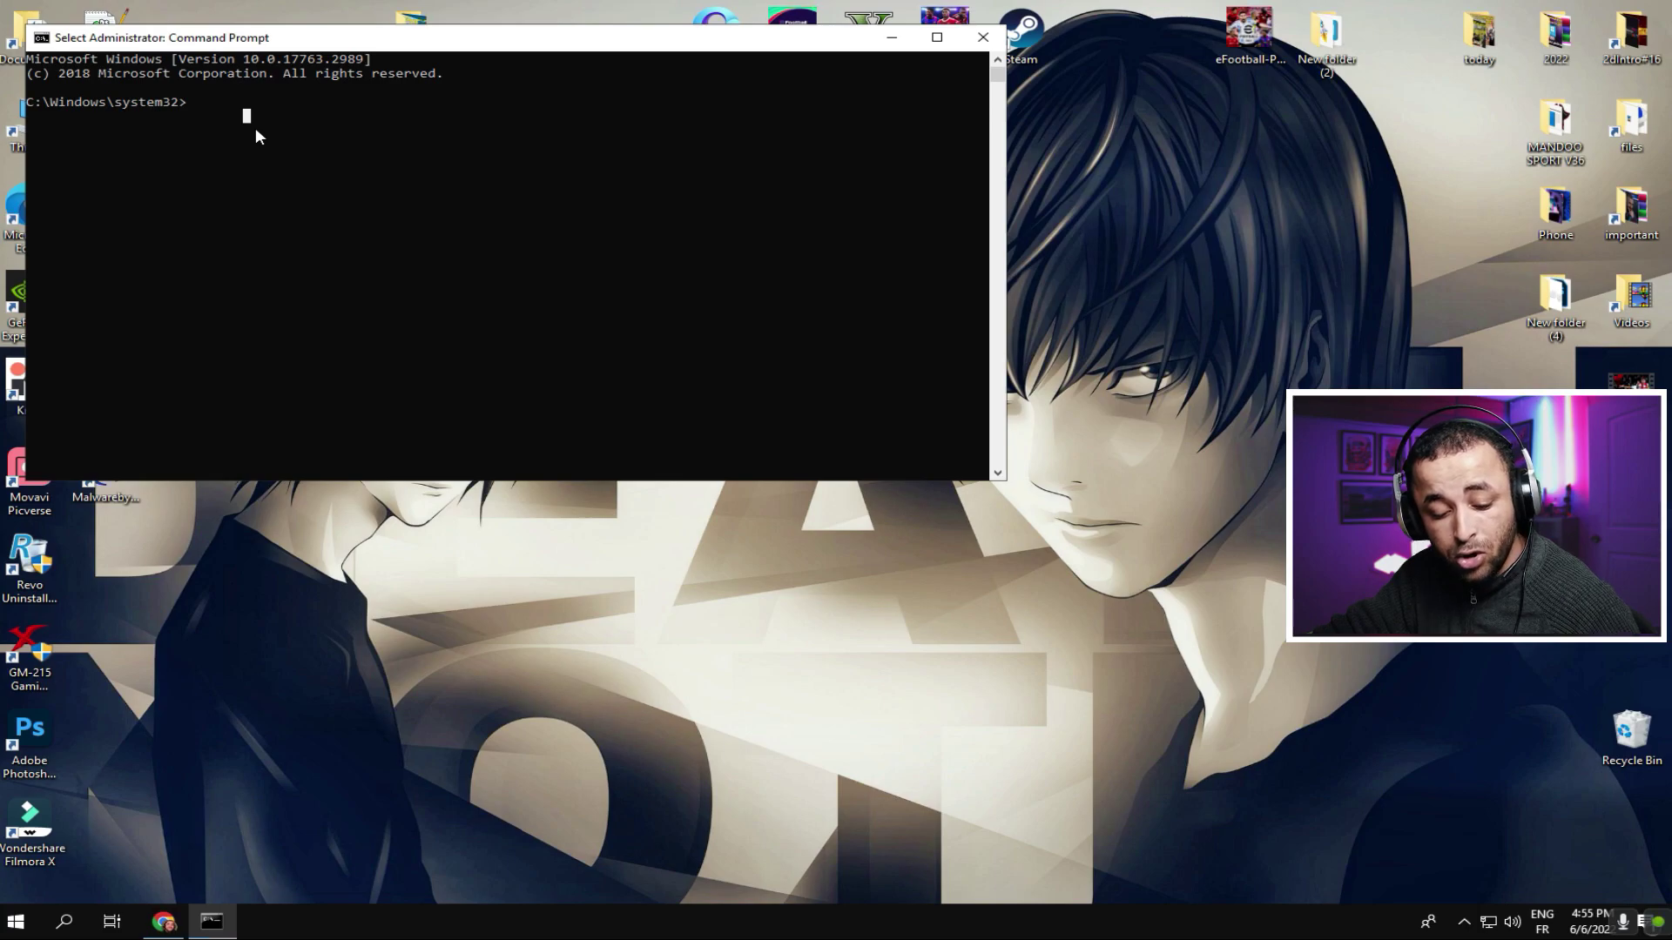
key(ctrl+v)
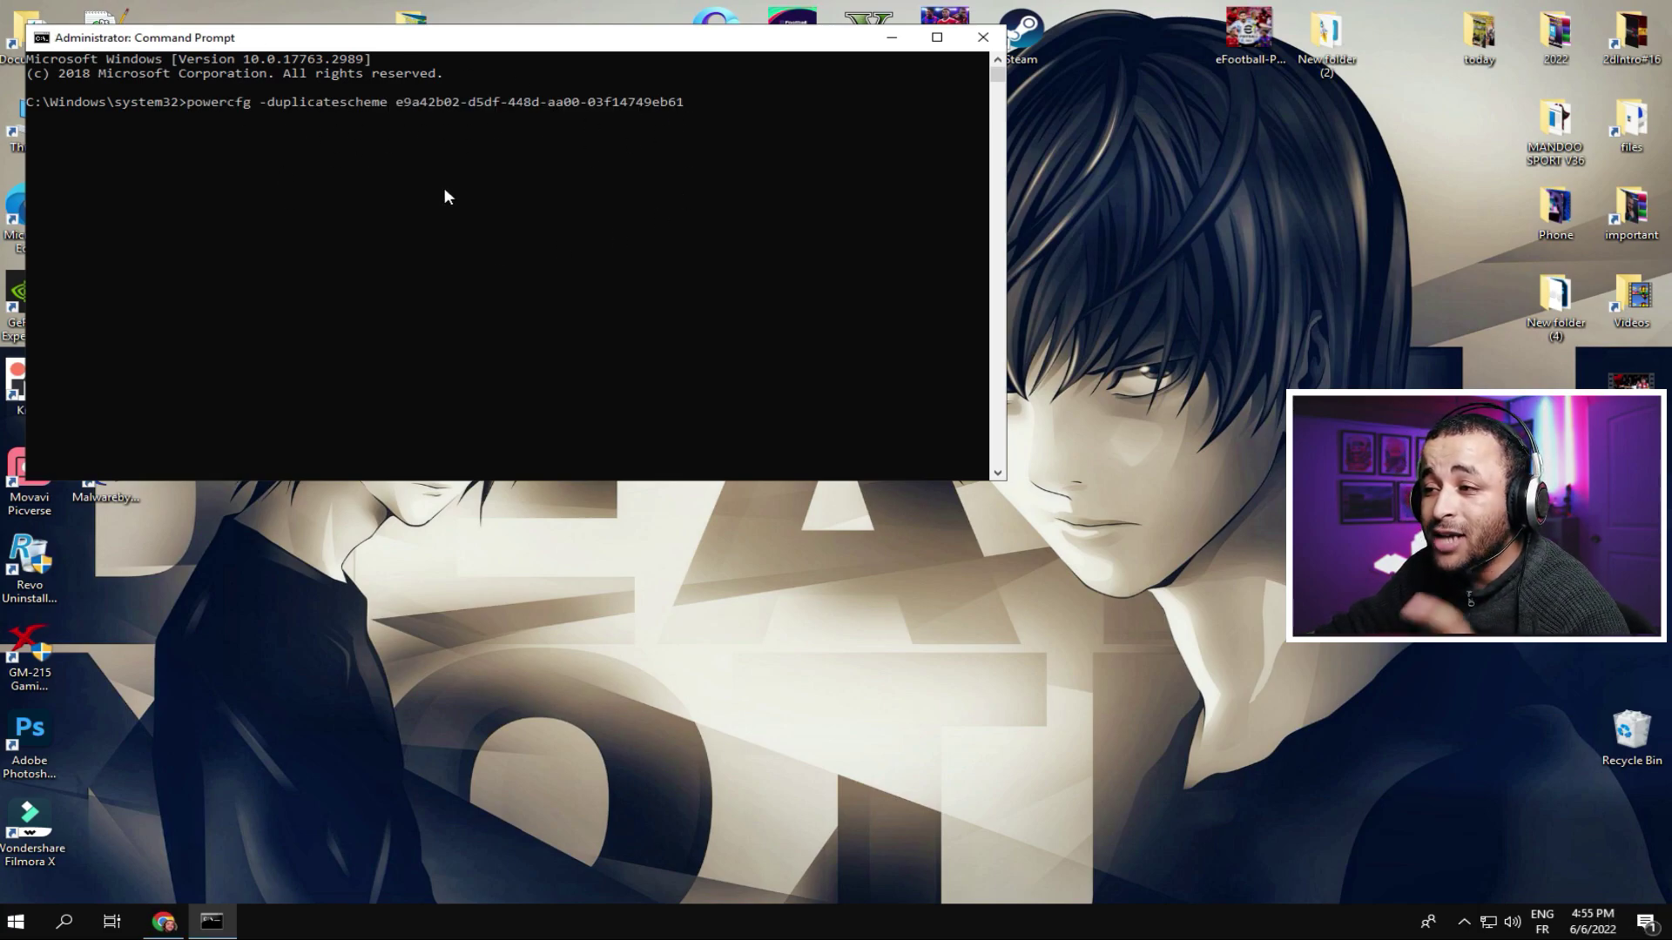
key(Return)
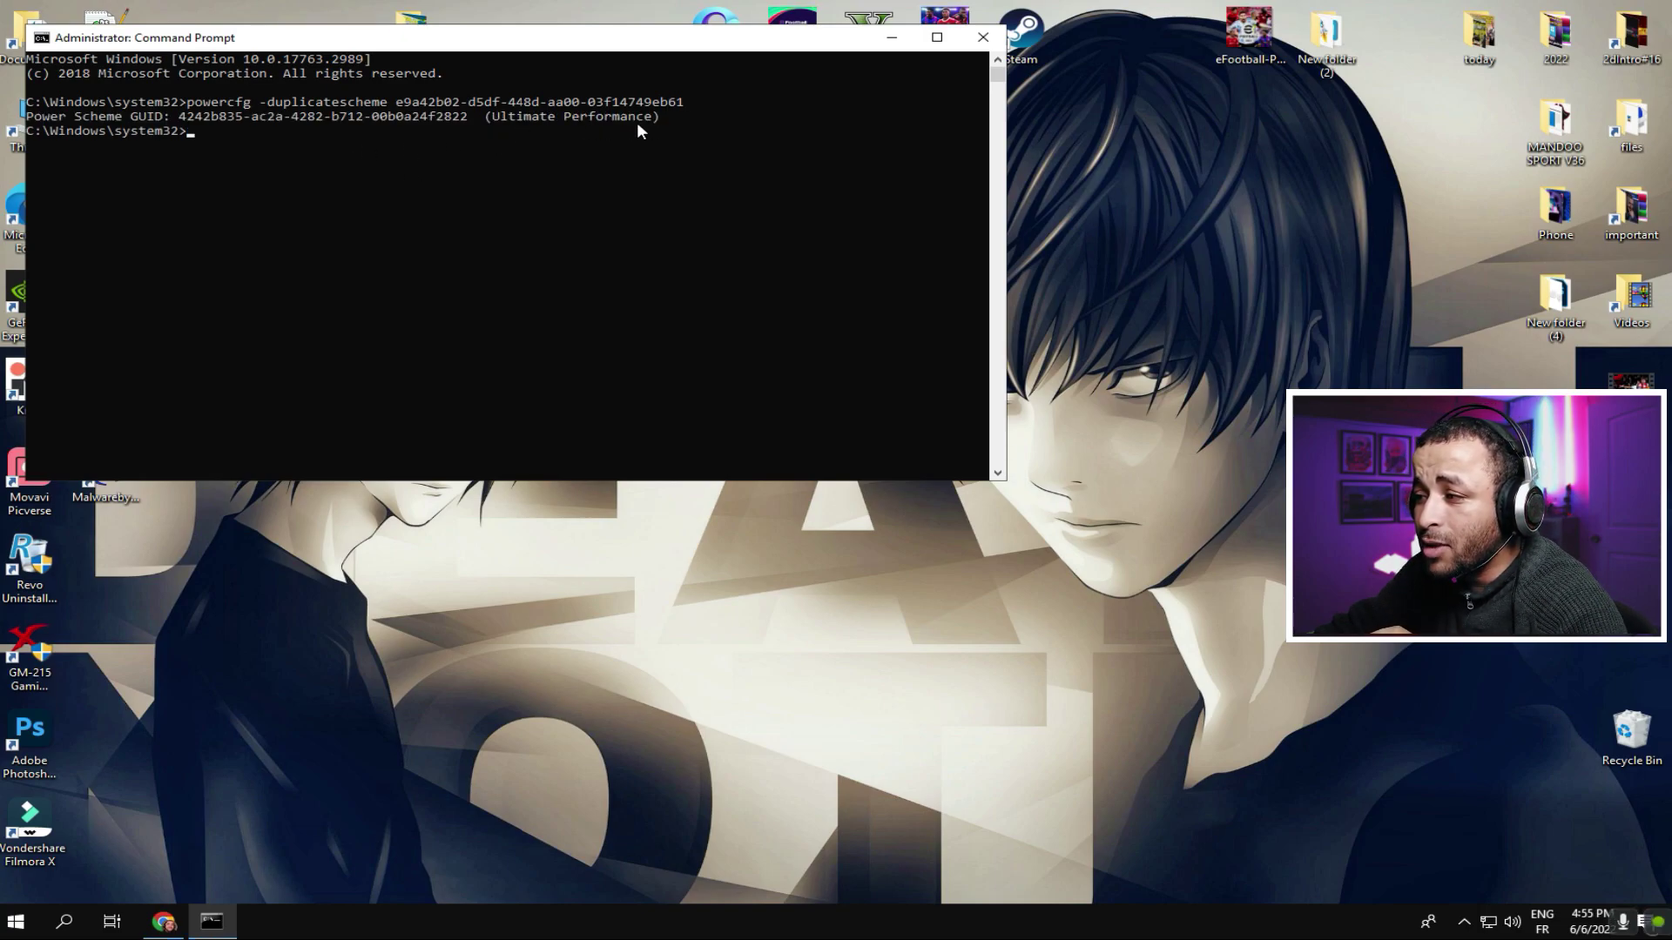
click(983, 36)
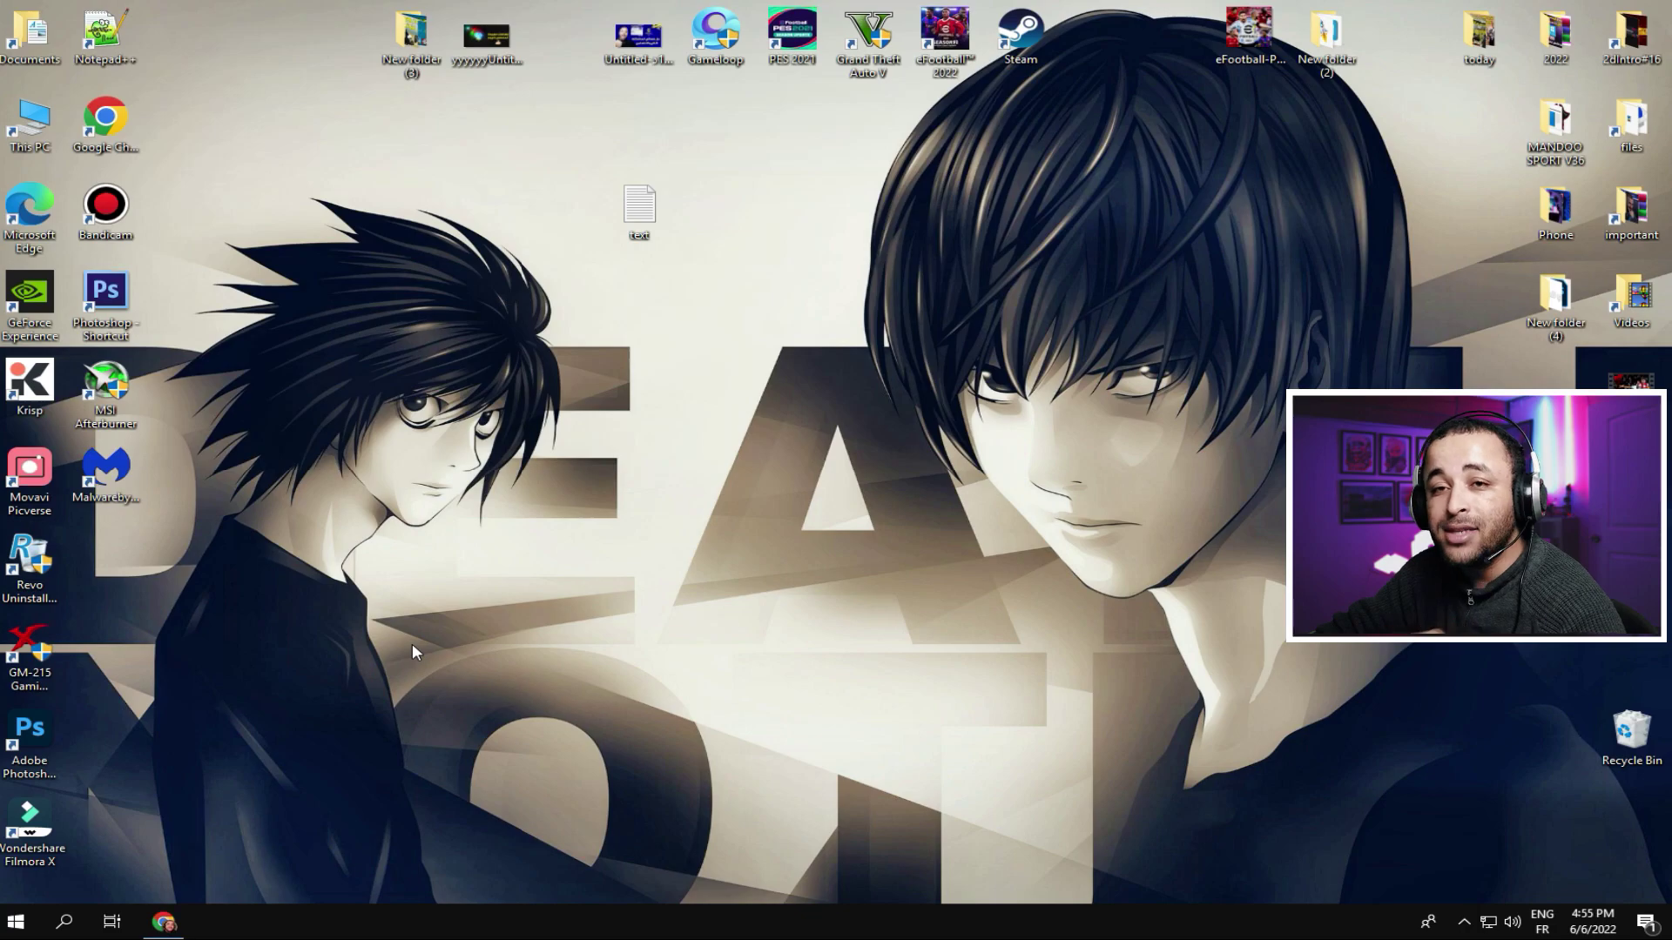
Step: Open Control Panel from the Windows System folder in the list of installed apps
key(super)
scroll(228, 698, down, 10)
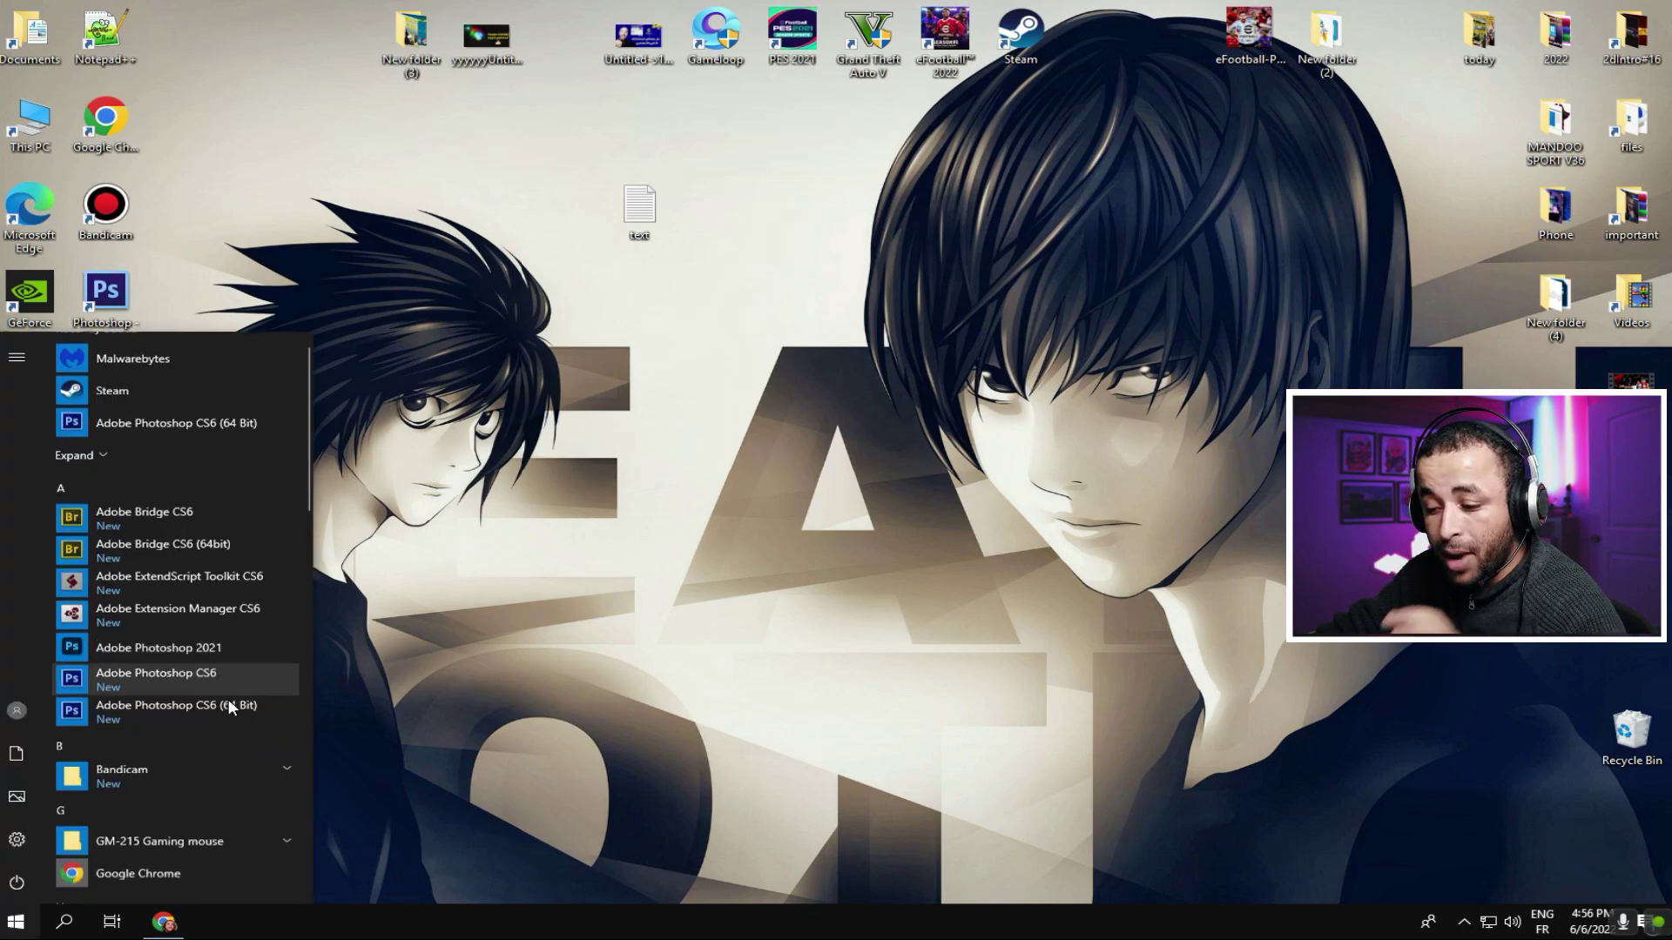
scroll(228, 698, down, 5)
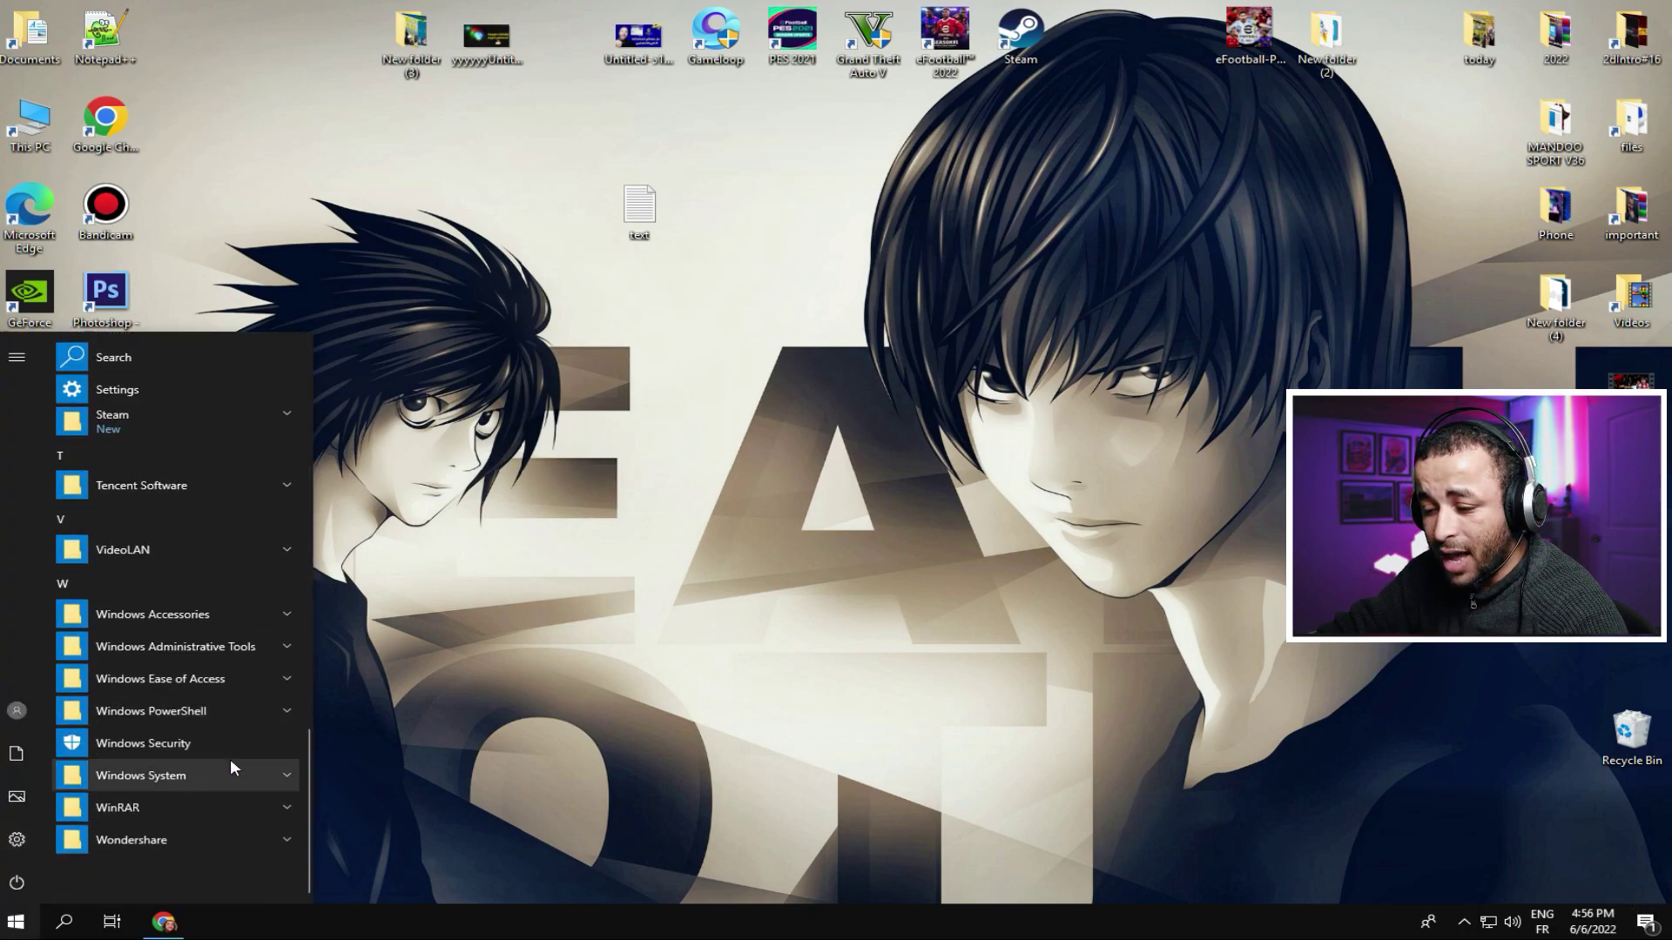
click(155, 780)
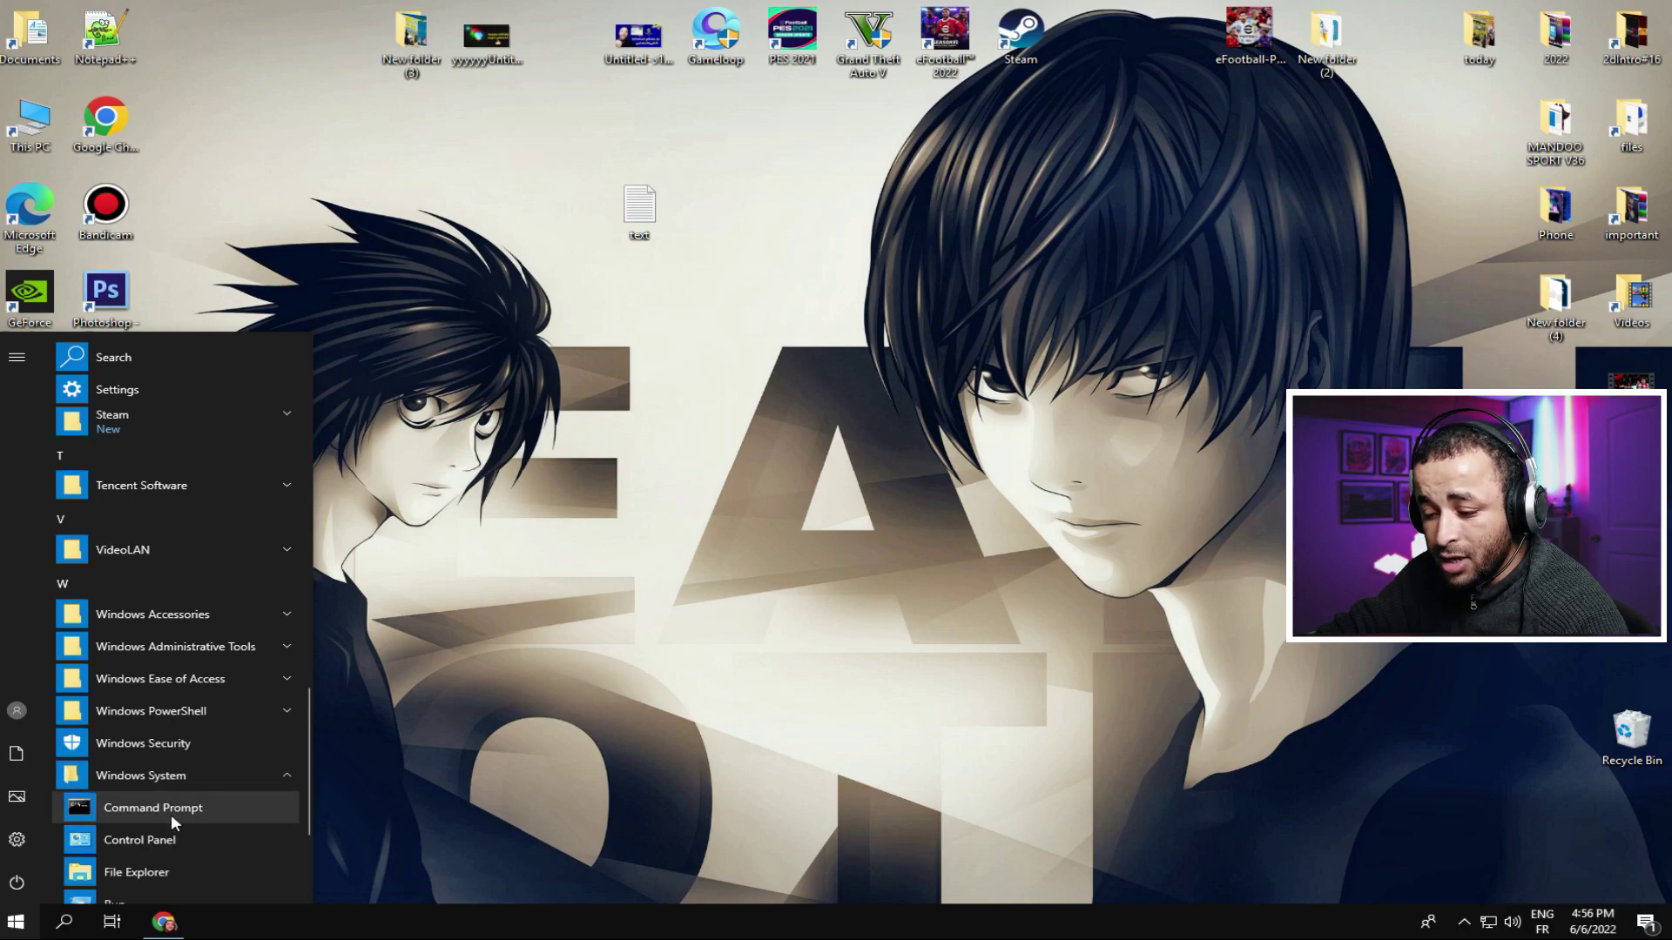
click(137, 841)
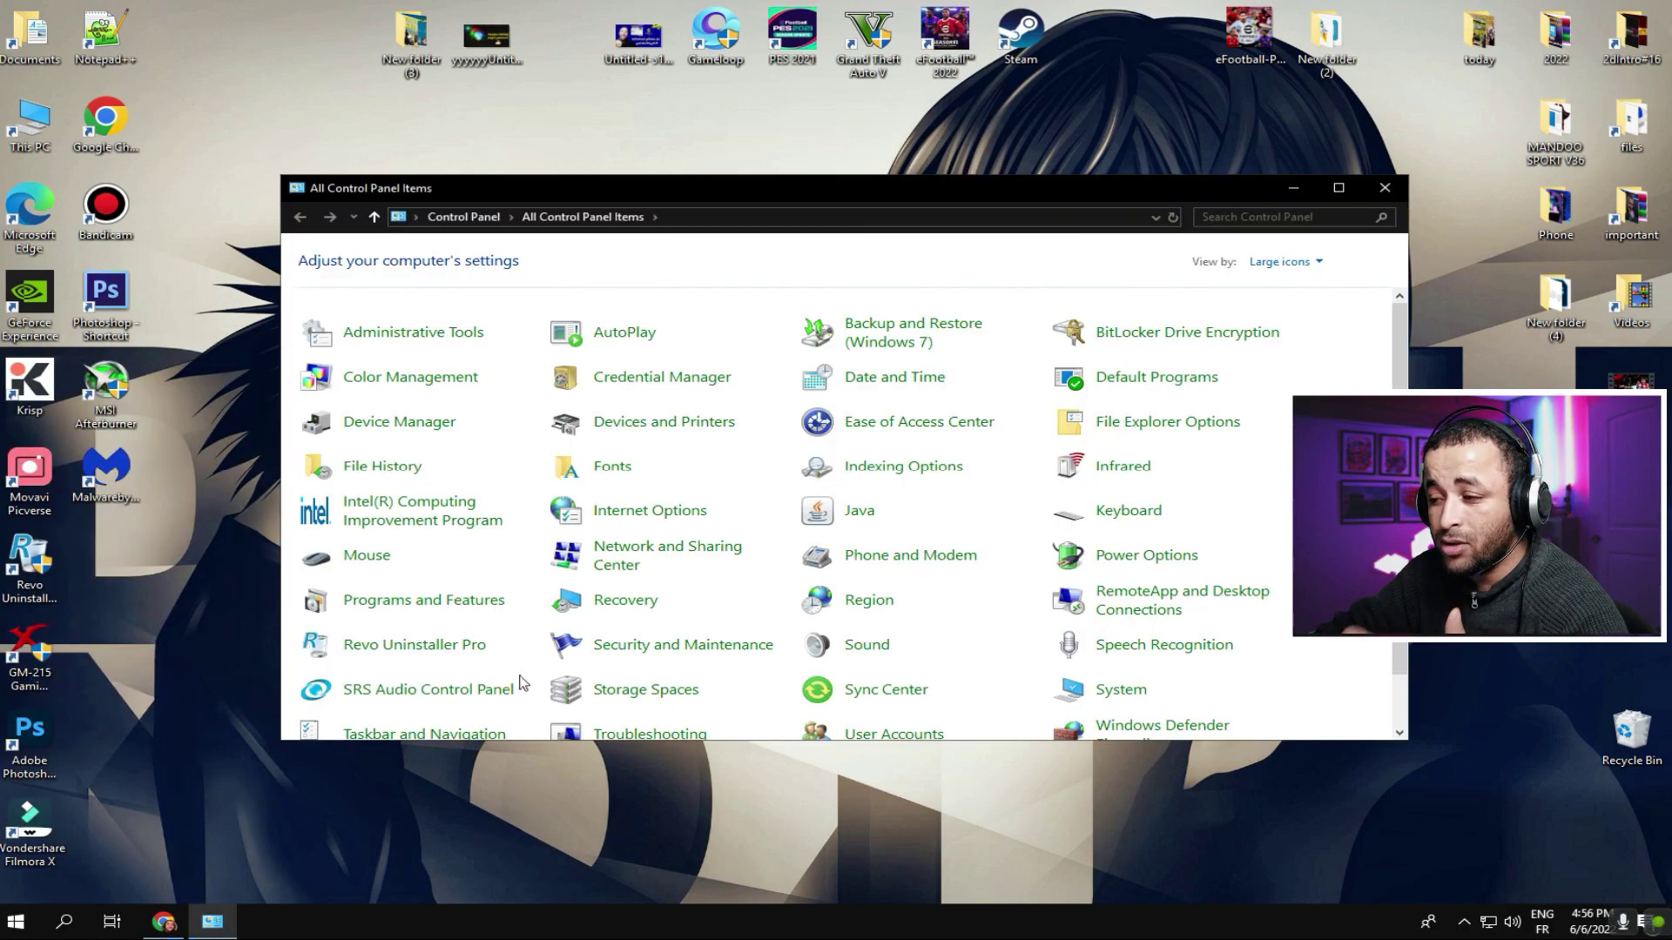
Step: Show the Control Panel items as large icons and open Power Options
click(65, 921)
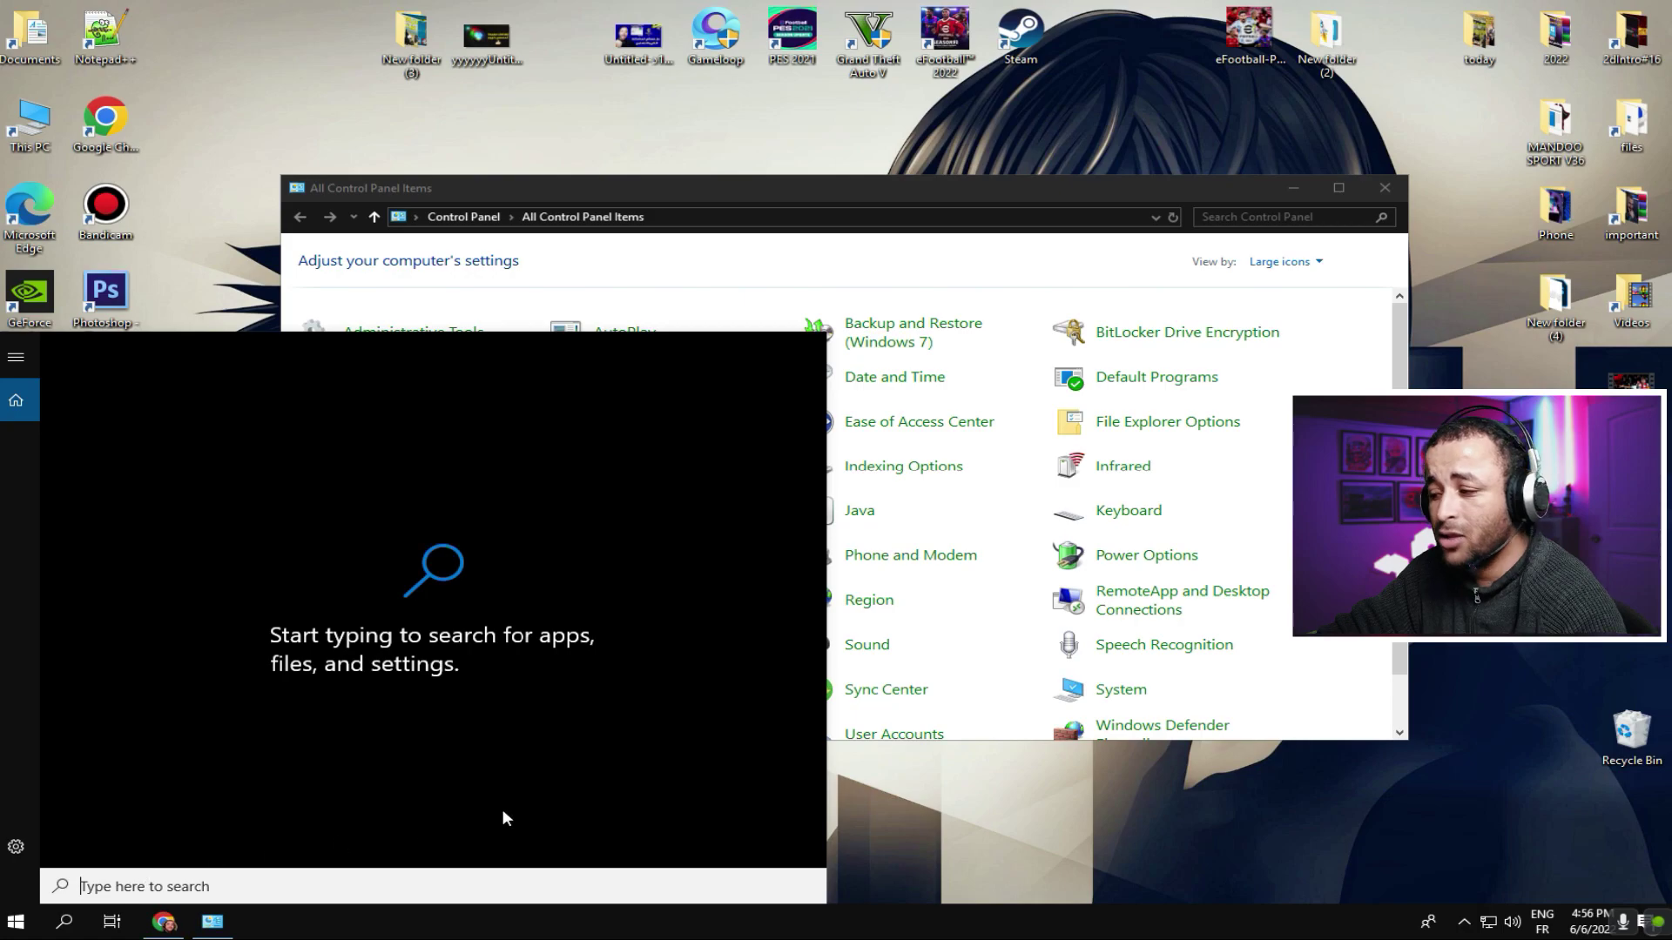
click(1028, 849)
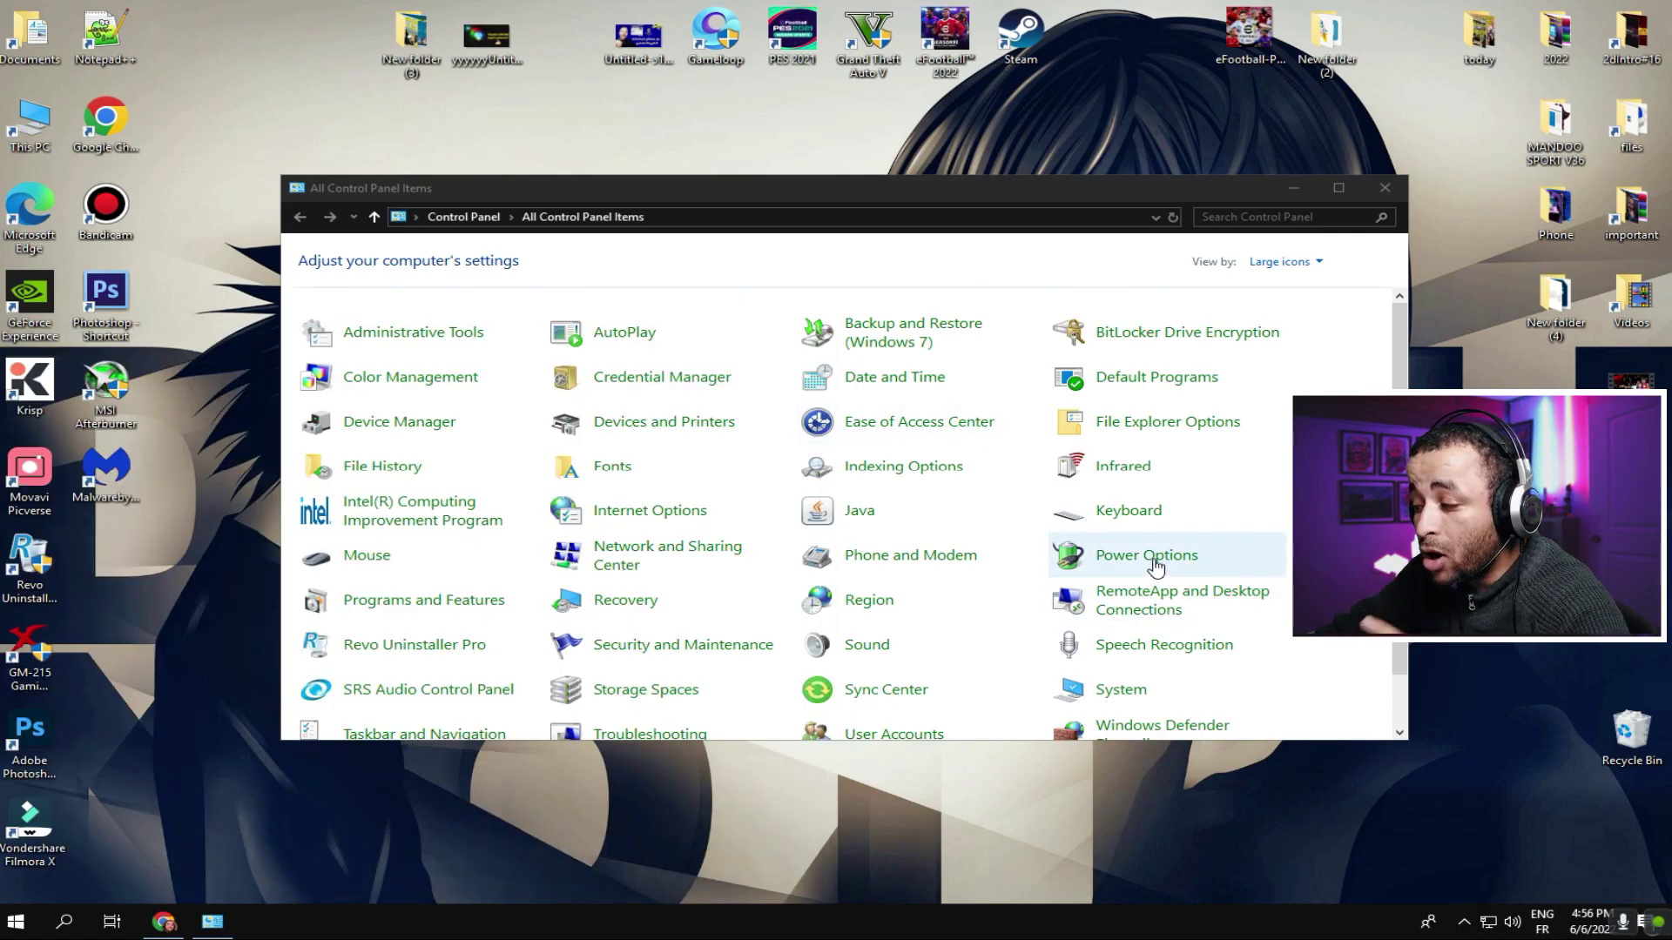
click(1292, 266)
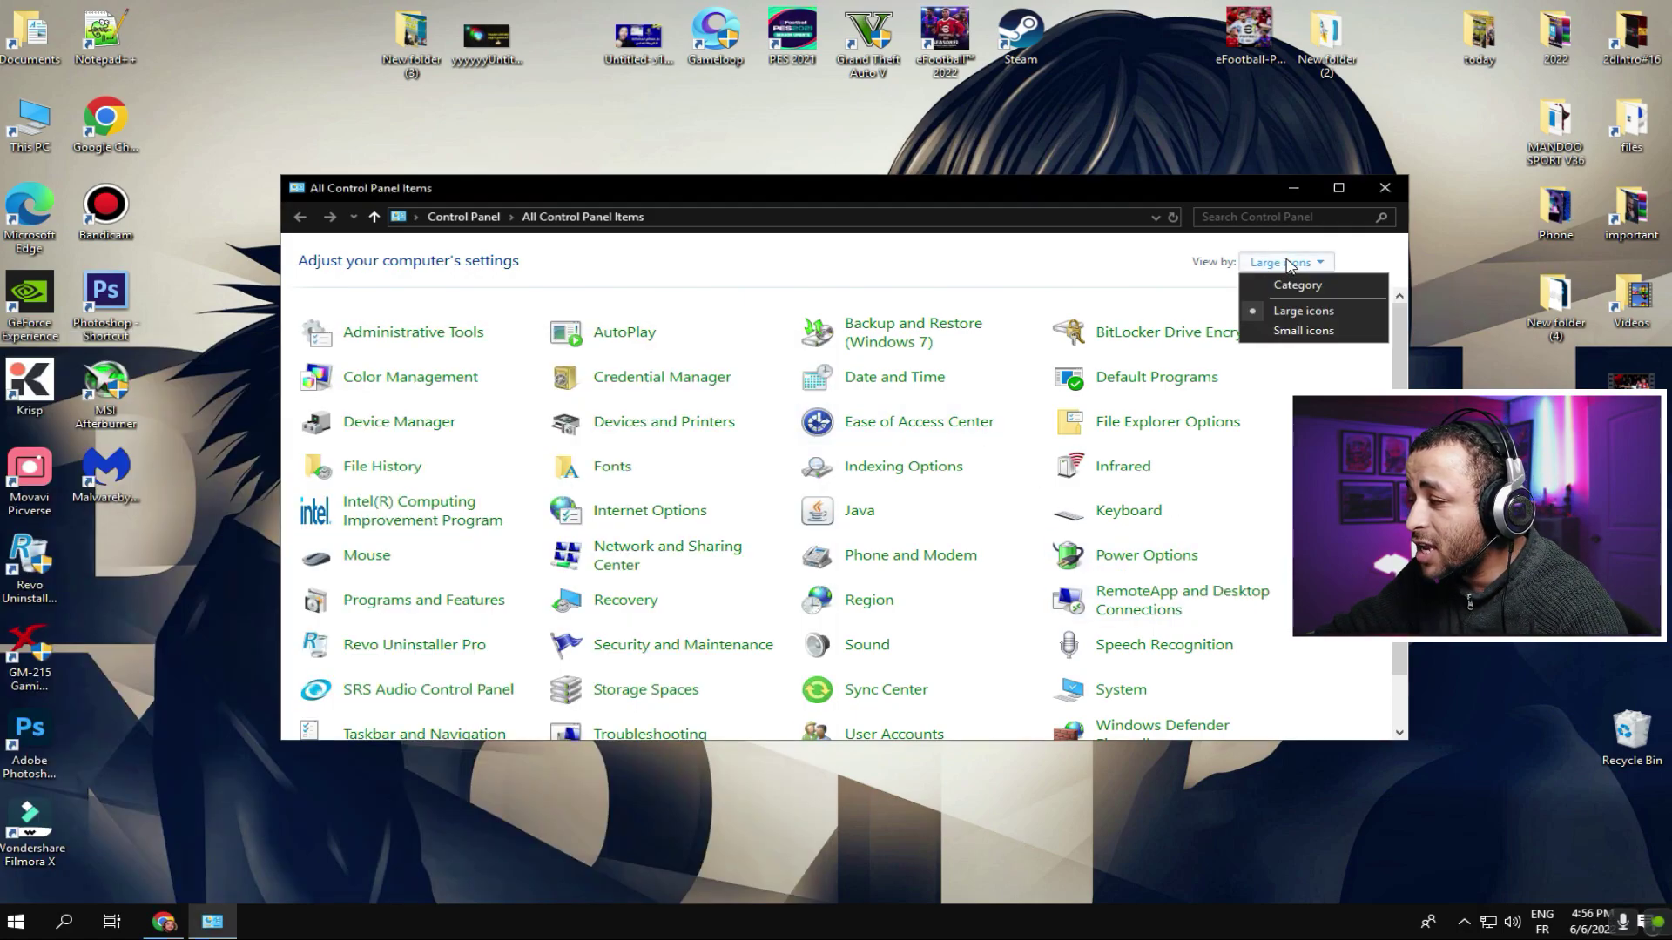
click(1292, 312)
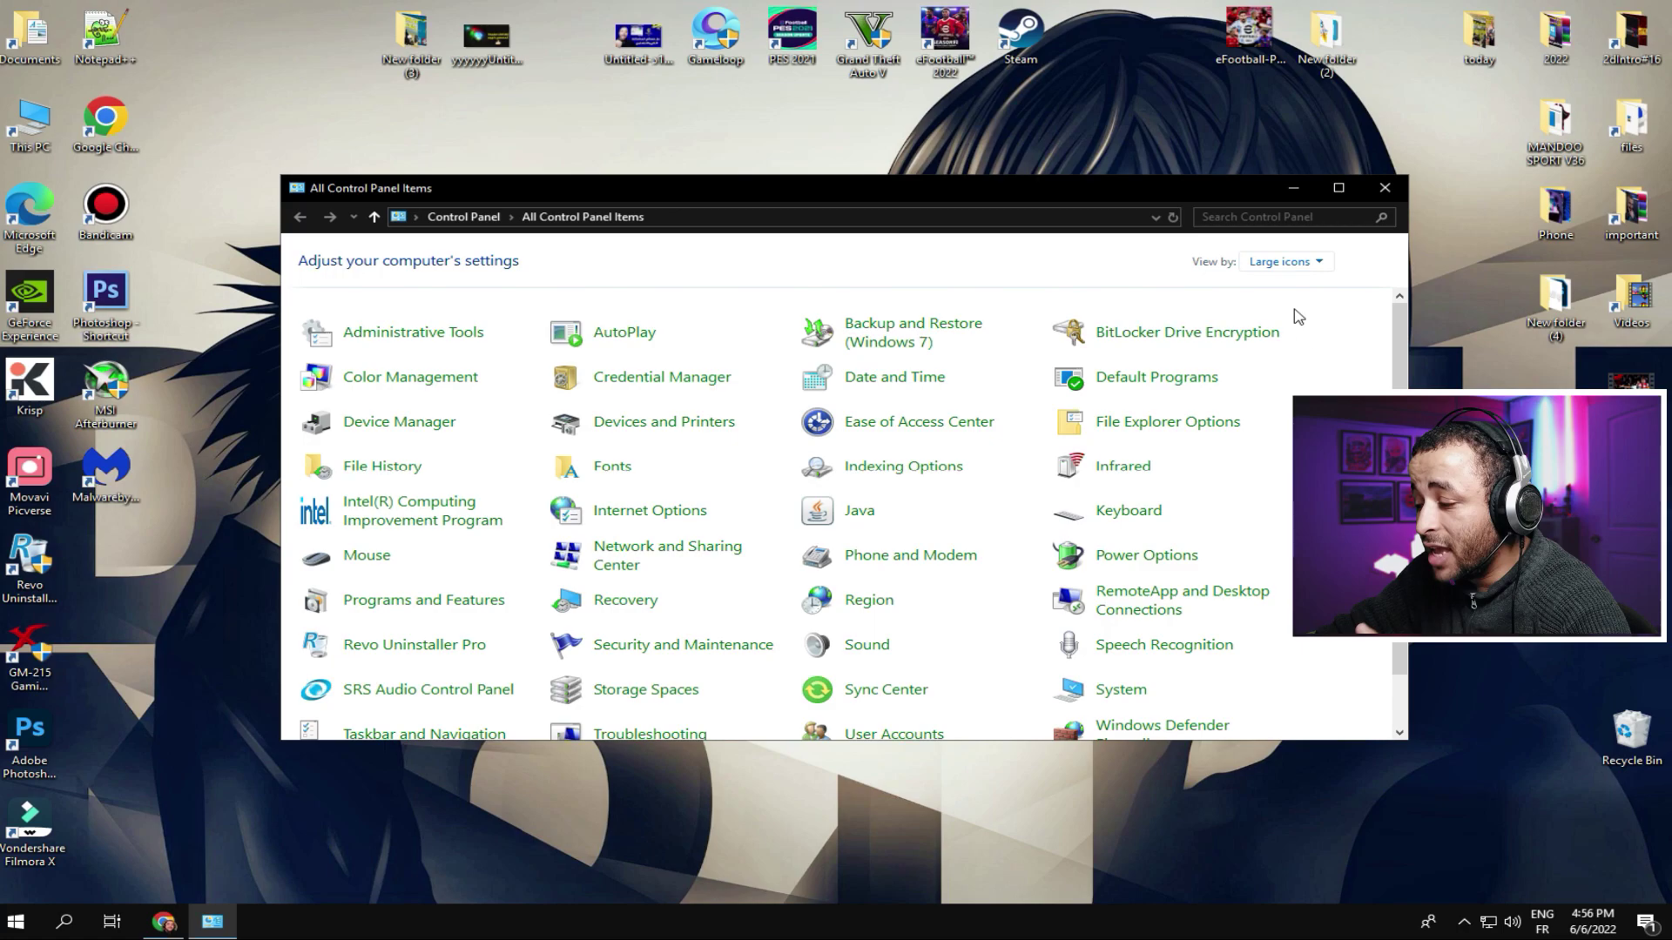
click(1144, 558)
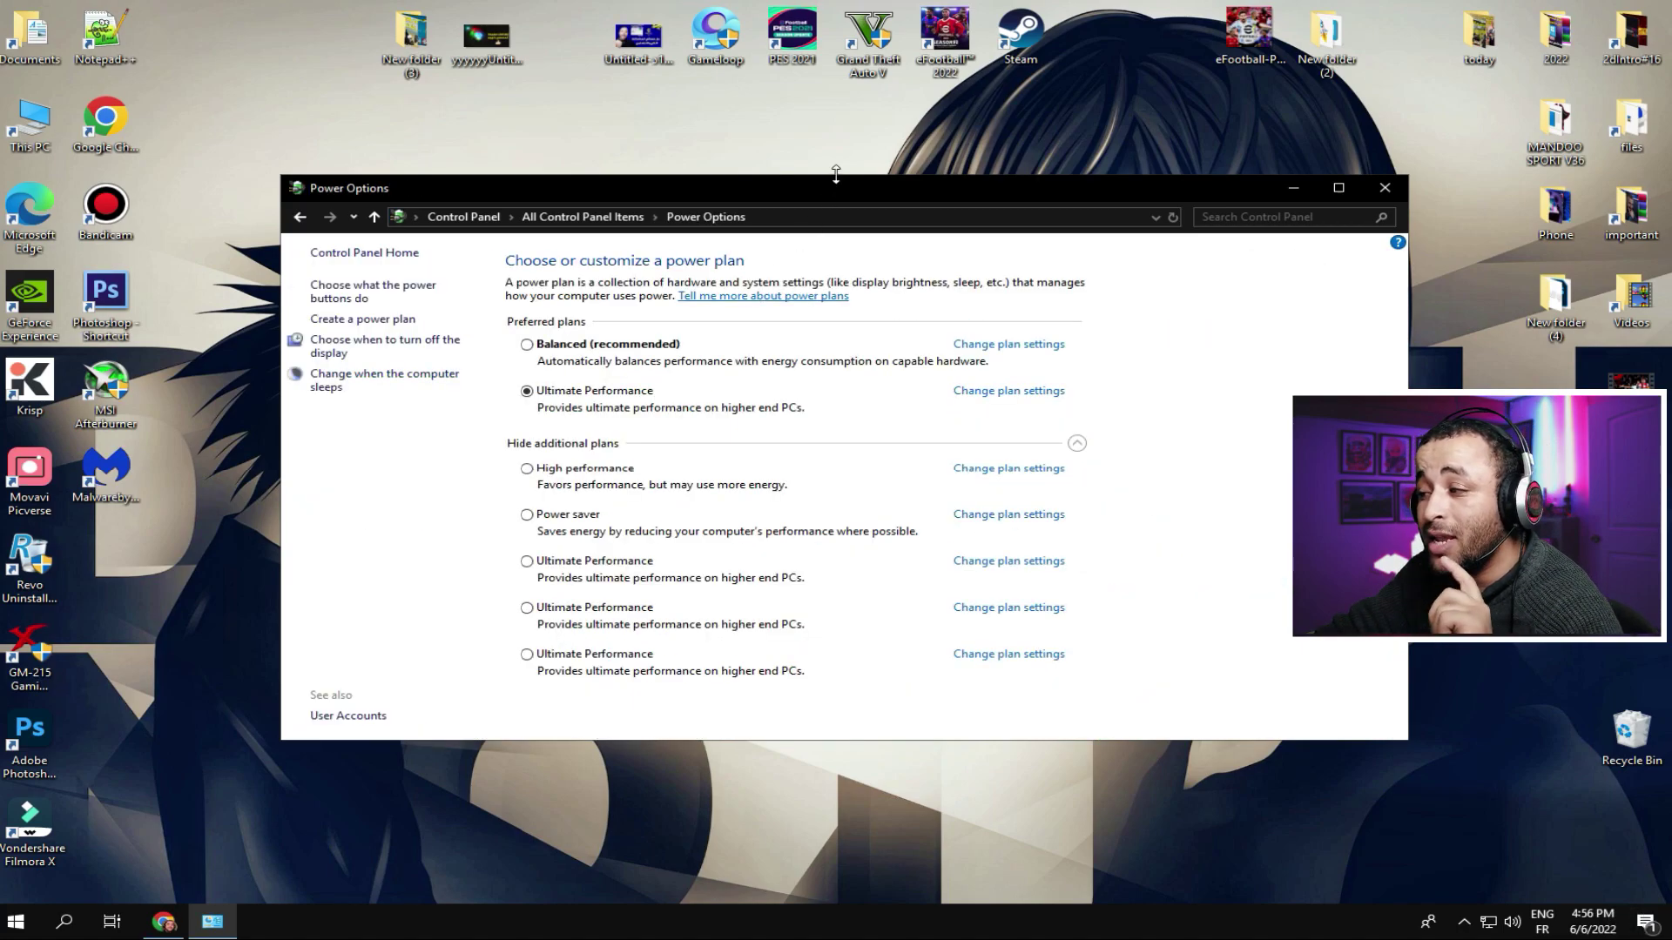
Step: Choose the Ultimate Performance plan under Preferred plans, close Power Options and refresh the desktop
drag(828, 189, 788, 167)
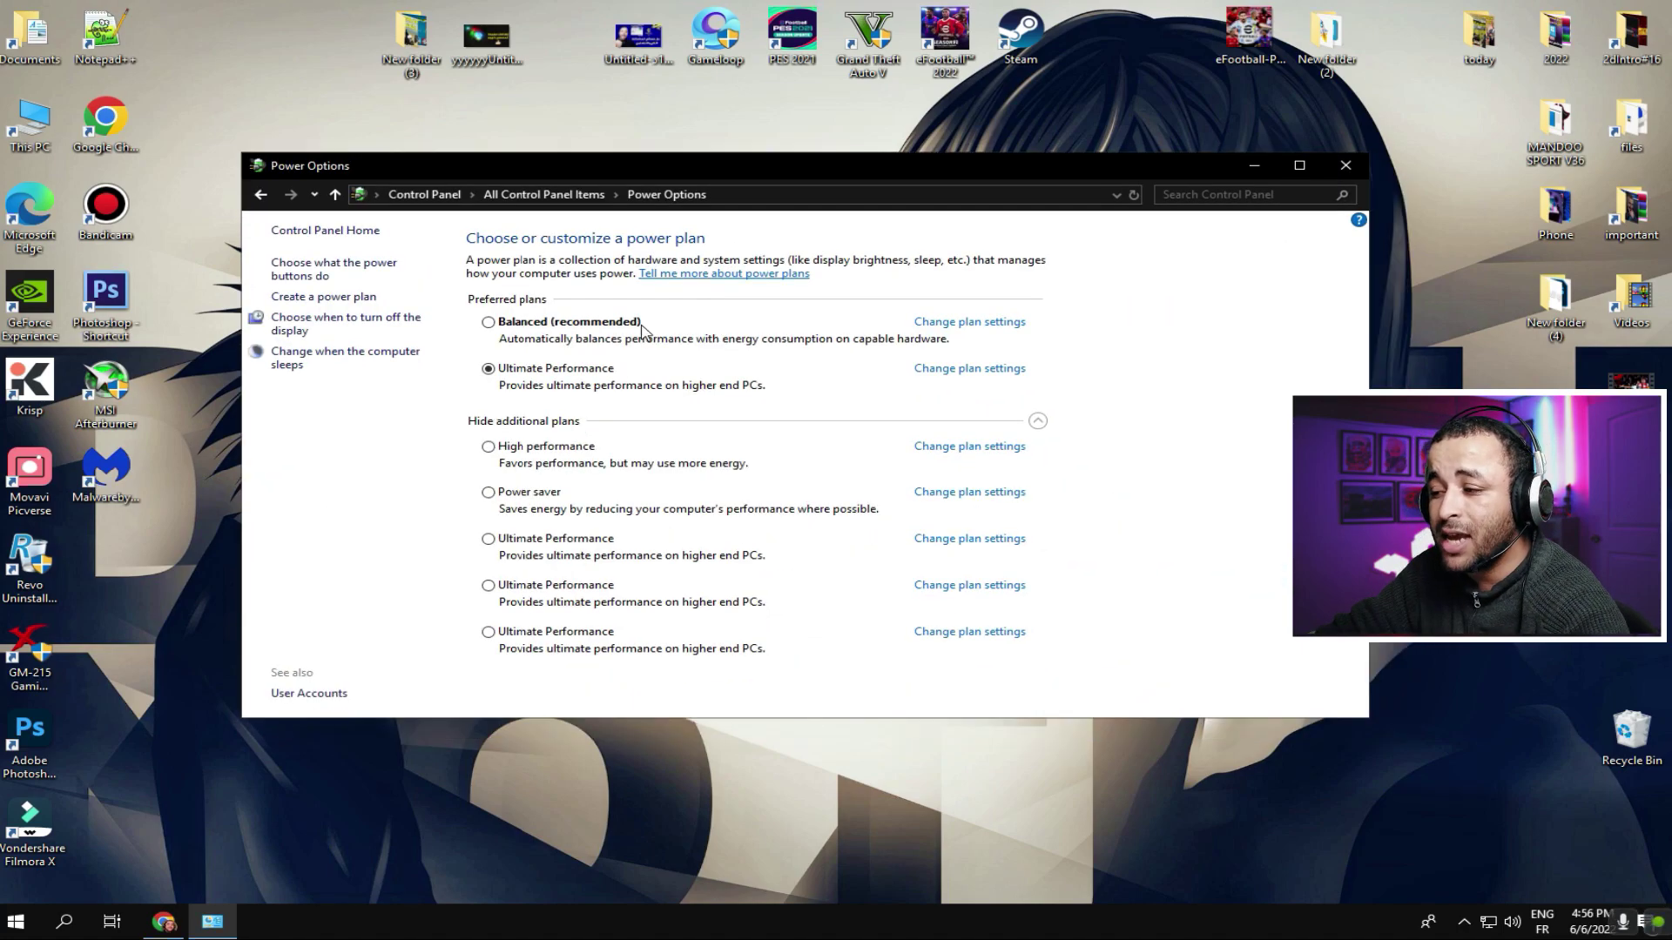
click(534, 446)
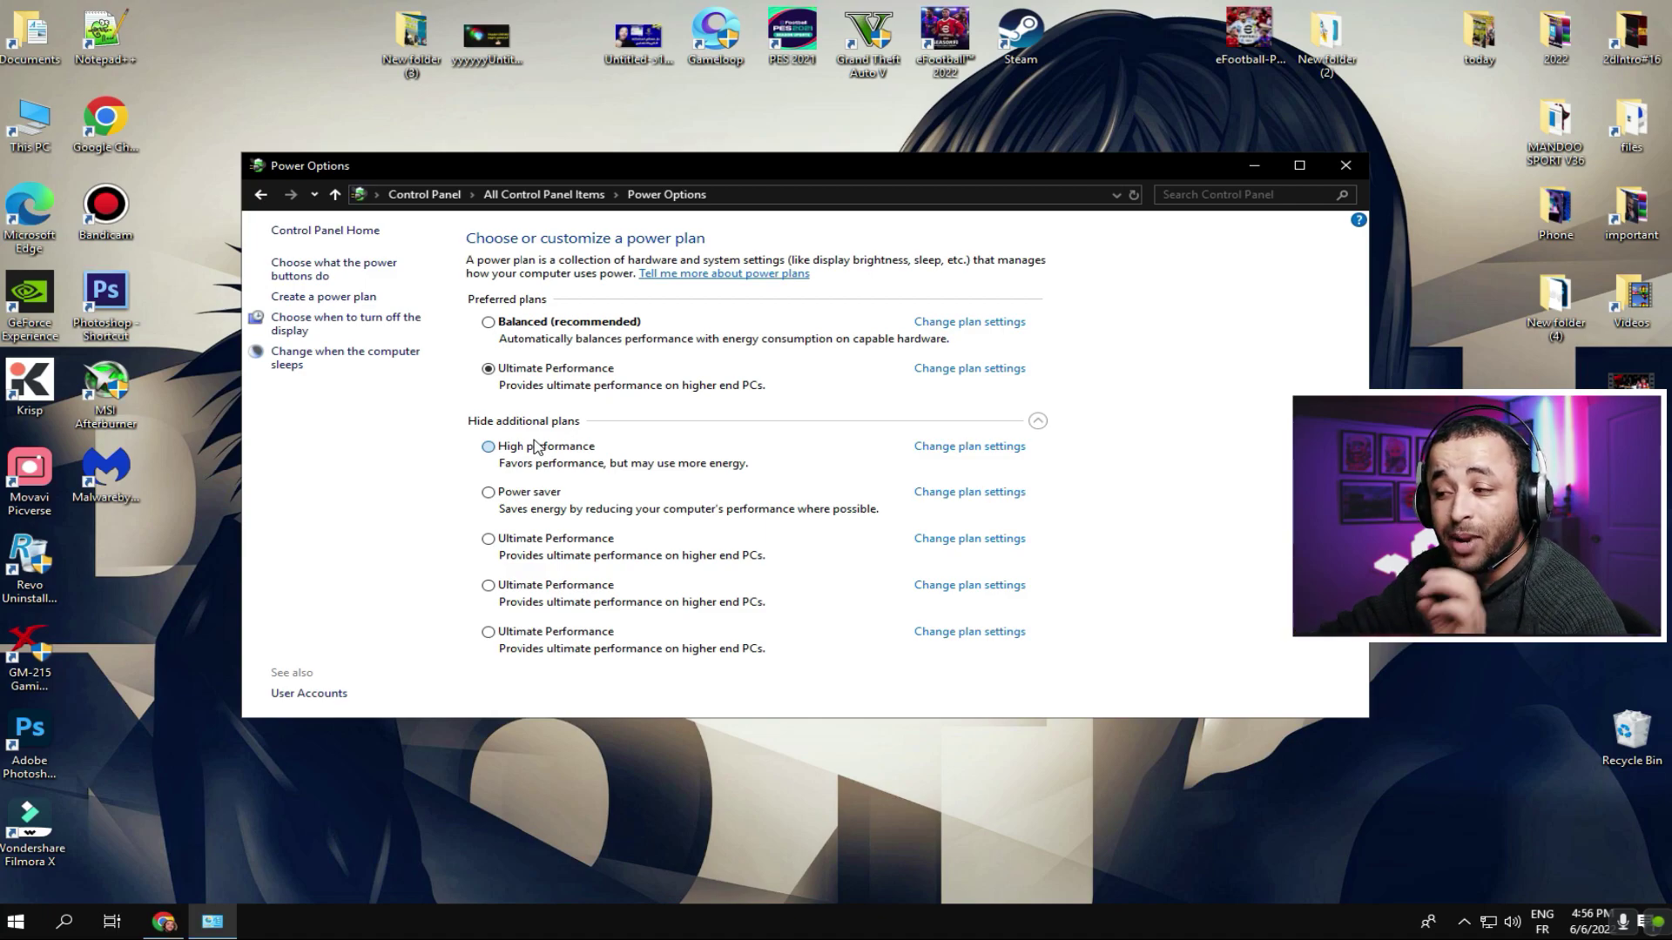
click(558, 373)
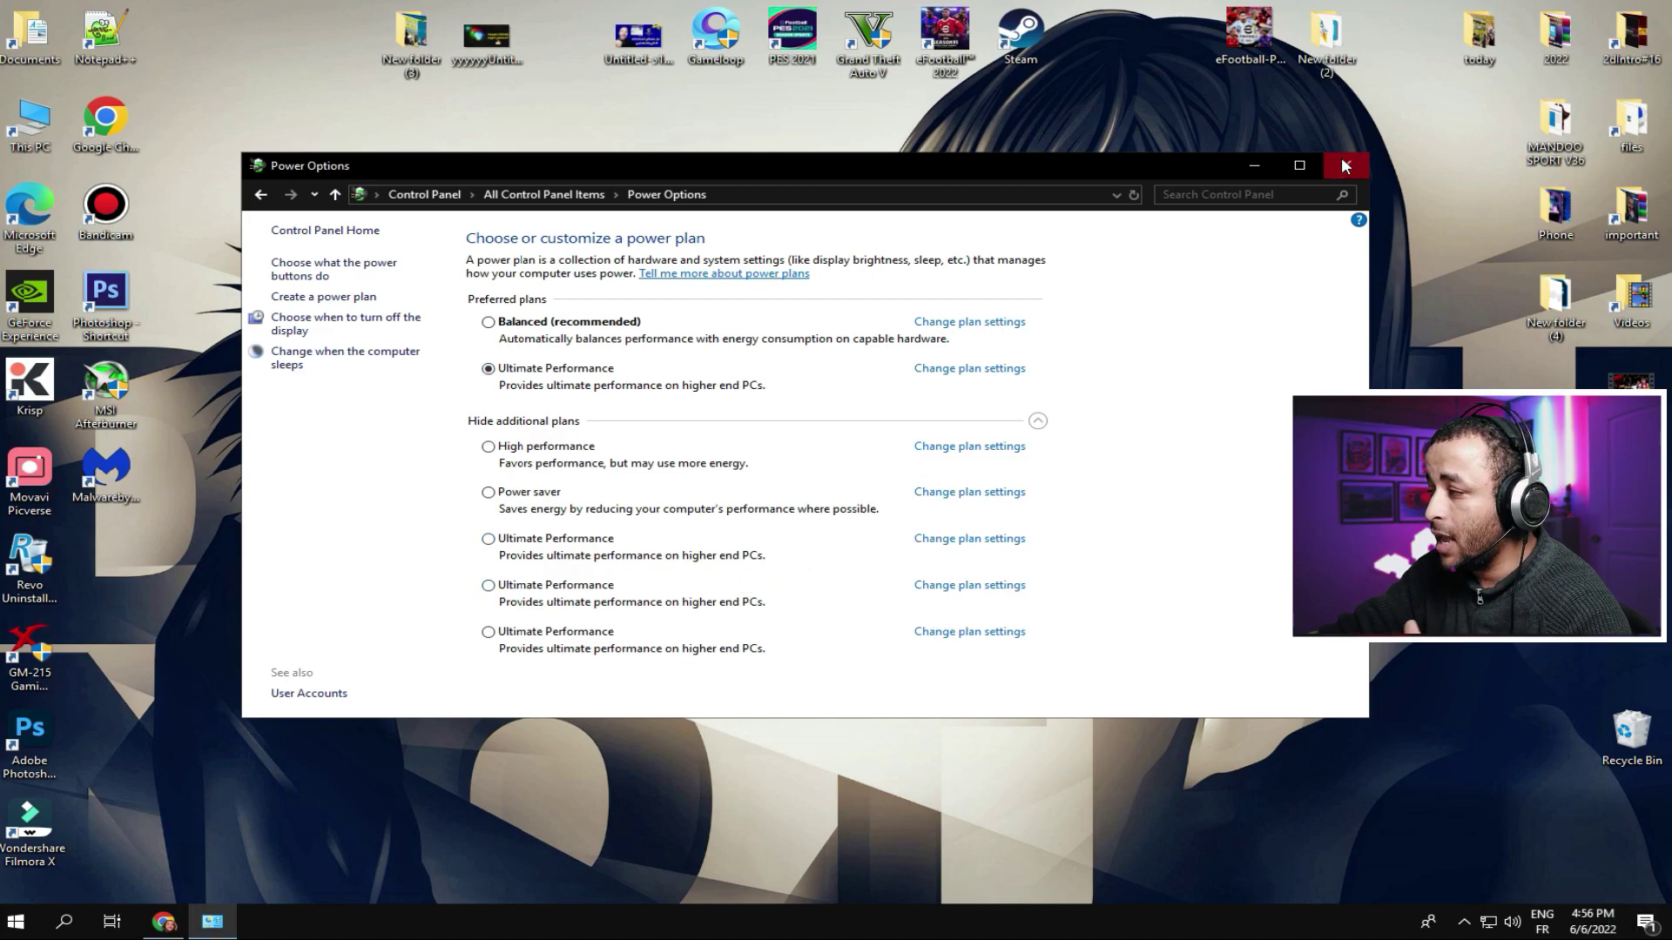
click(1345, 165)
right_click(335, 427)
click(374, 473)
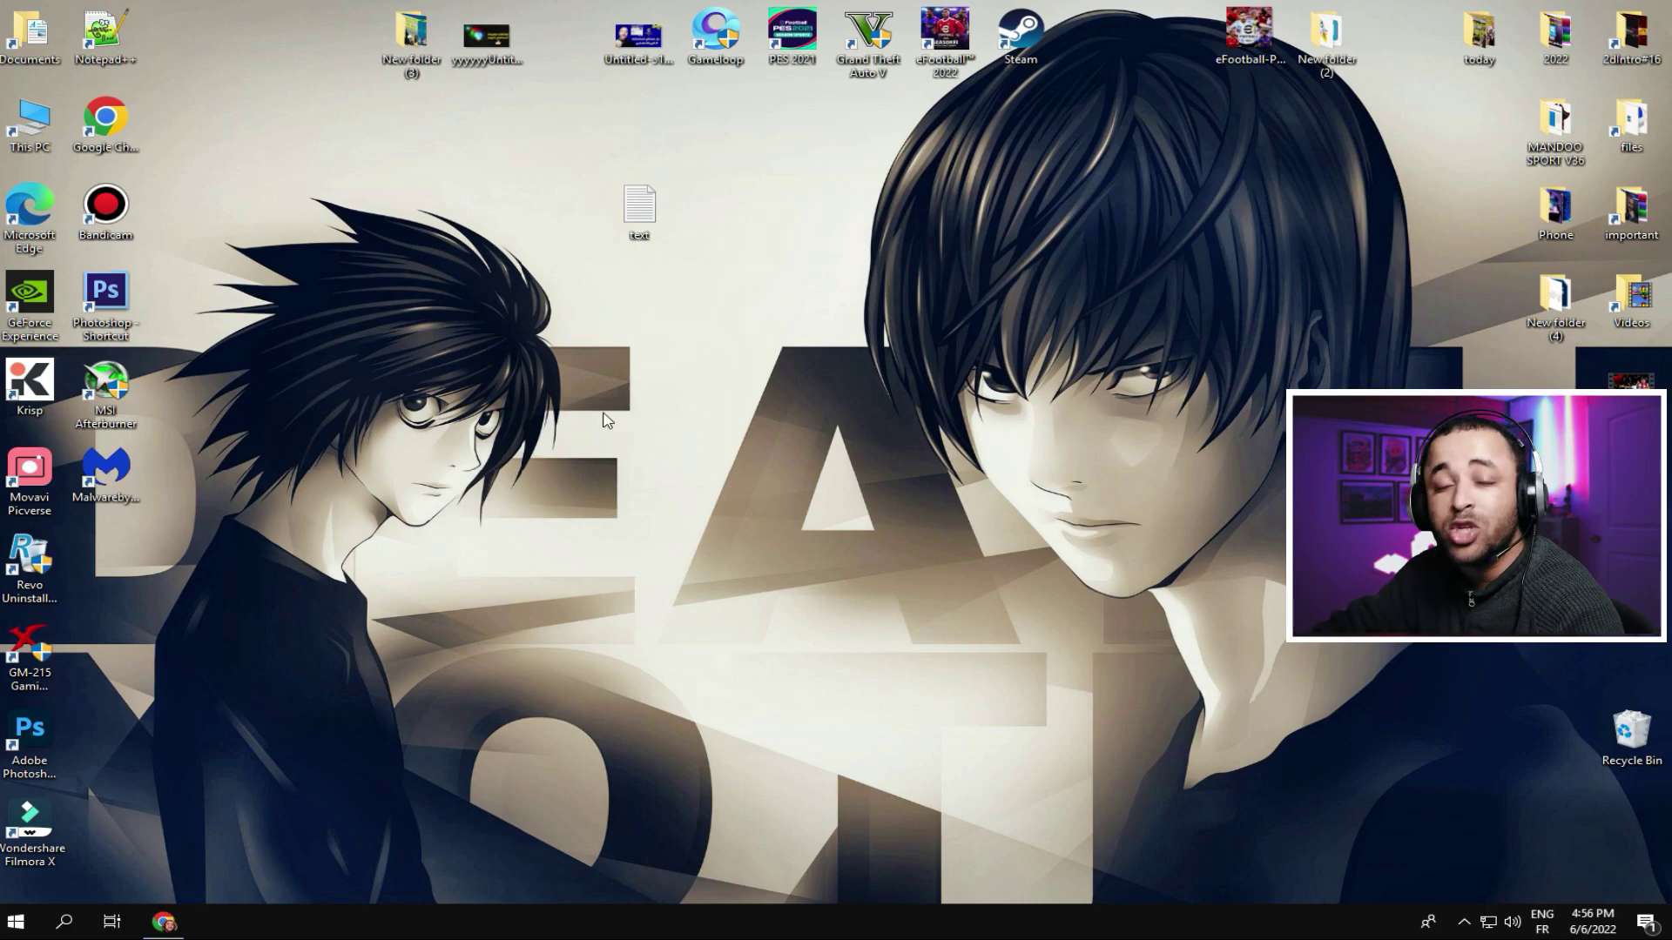
Step: Open the text file on the desktop and delete the ultimate performance code lines, leaving only the regedit paths
double_click(638, 209)
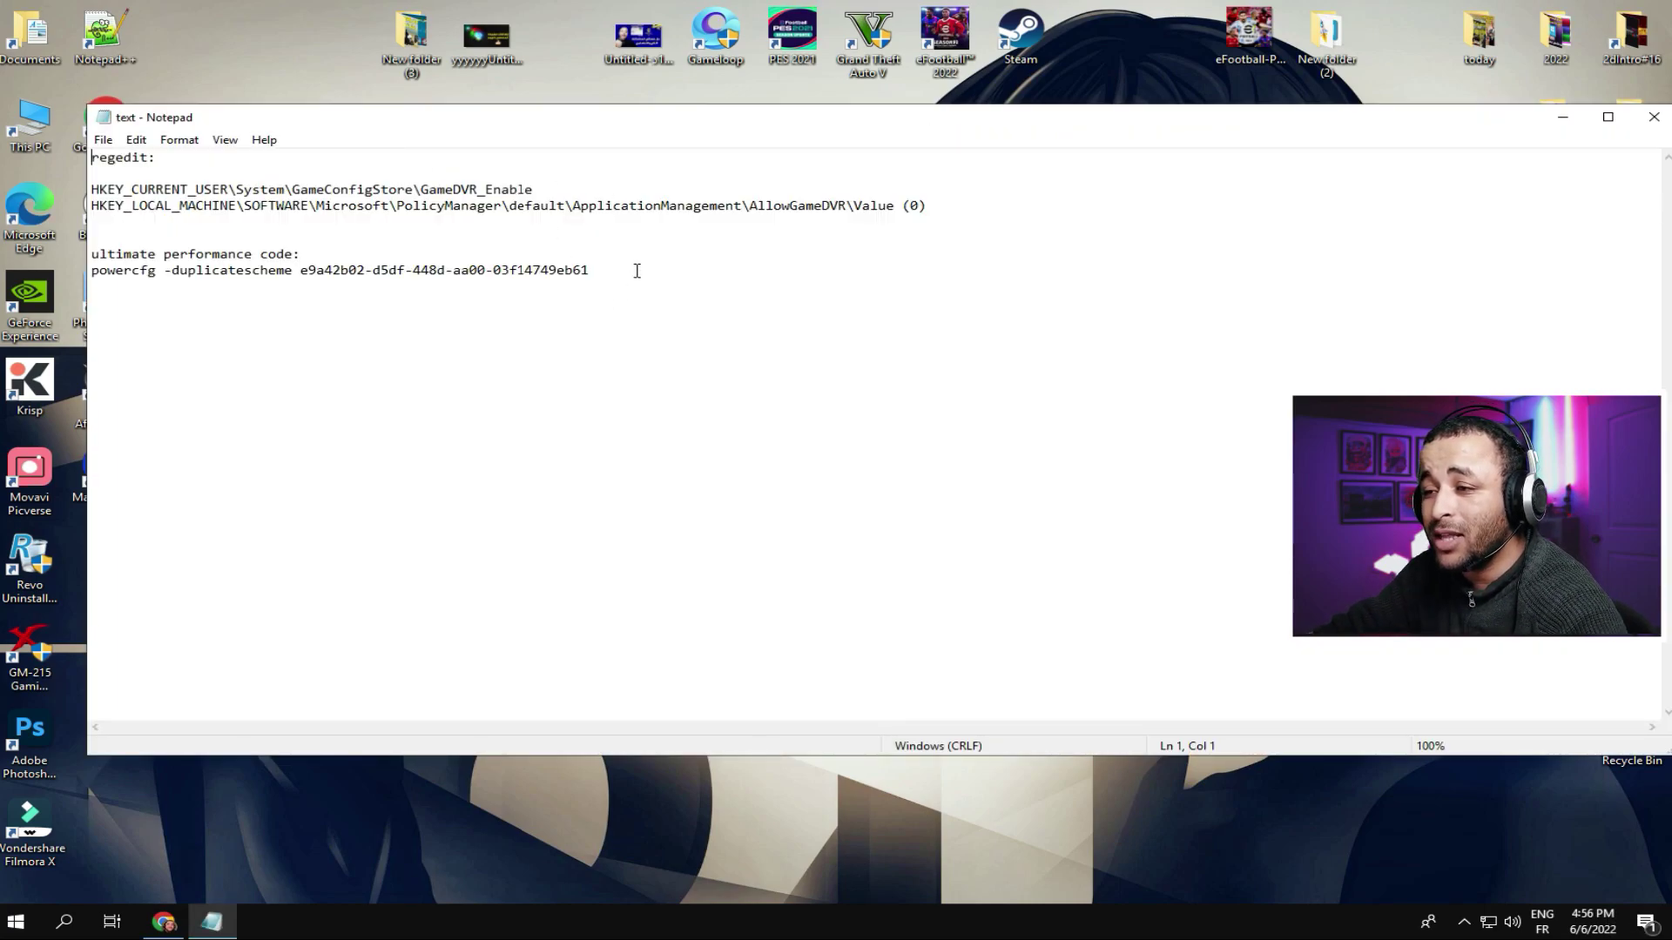
drag(635, 269, 91, 254)
key(Delete)
drag(947, 224, 90, 157)
click(400, 226)
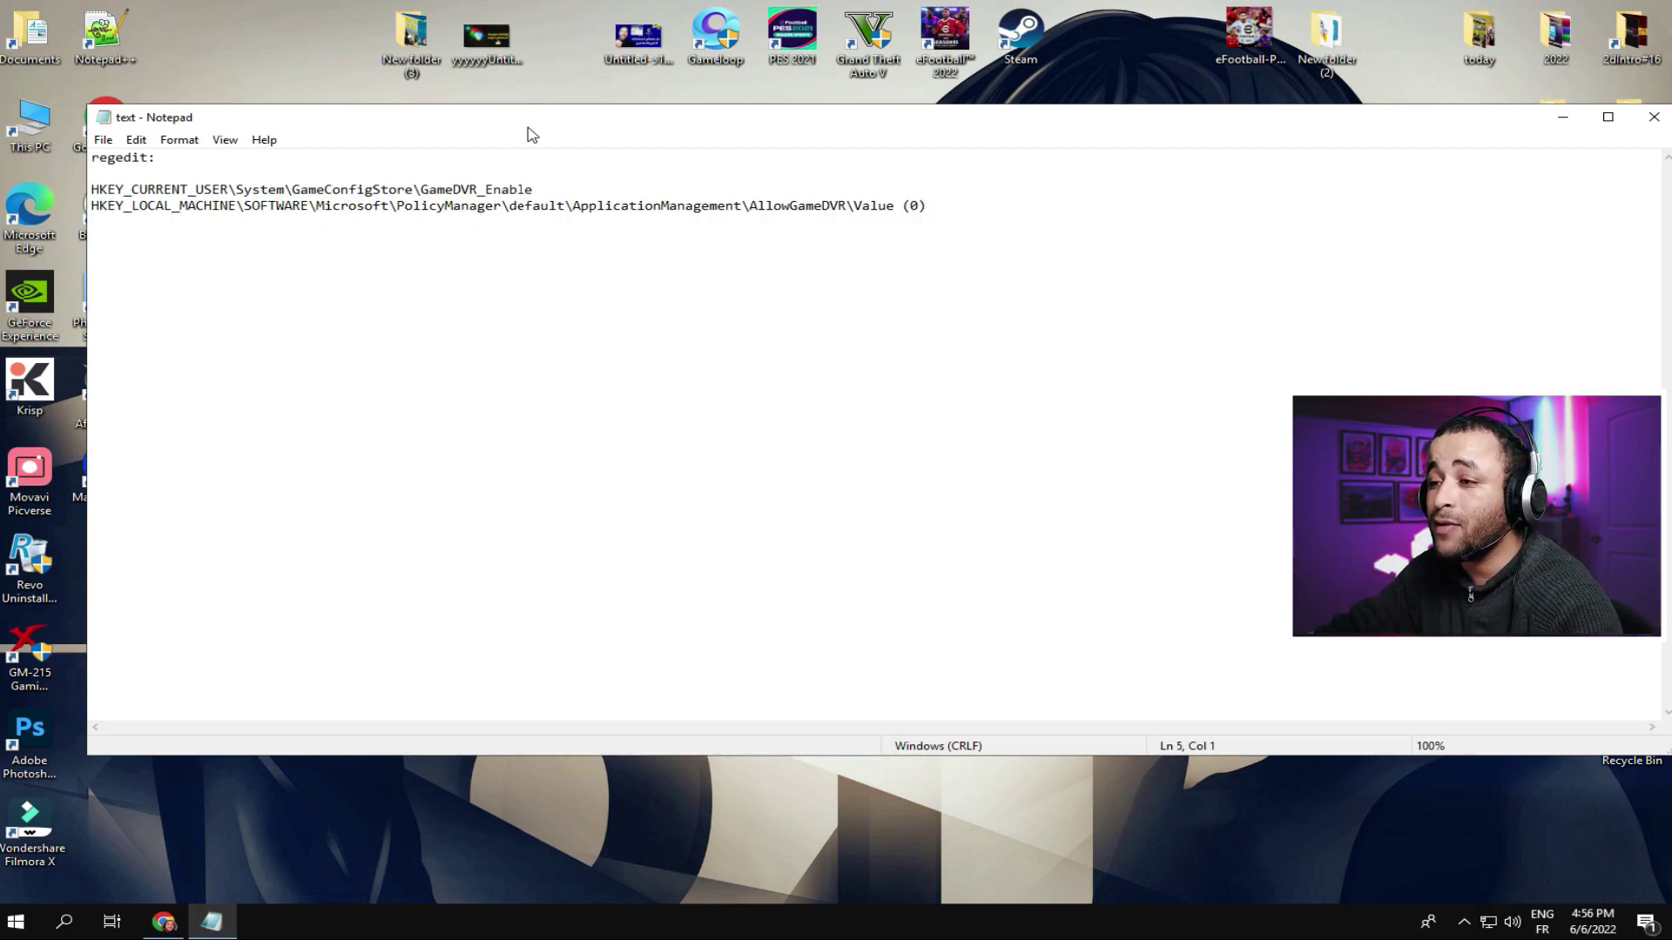
drag(530, 122, 554, 115)
Step: Search Windows for regedit, open Registry Editor with elevation allowed, and place its window below the registry paths in Notepad
click(78, 919)
text(re)
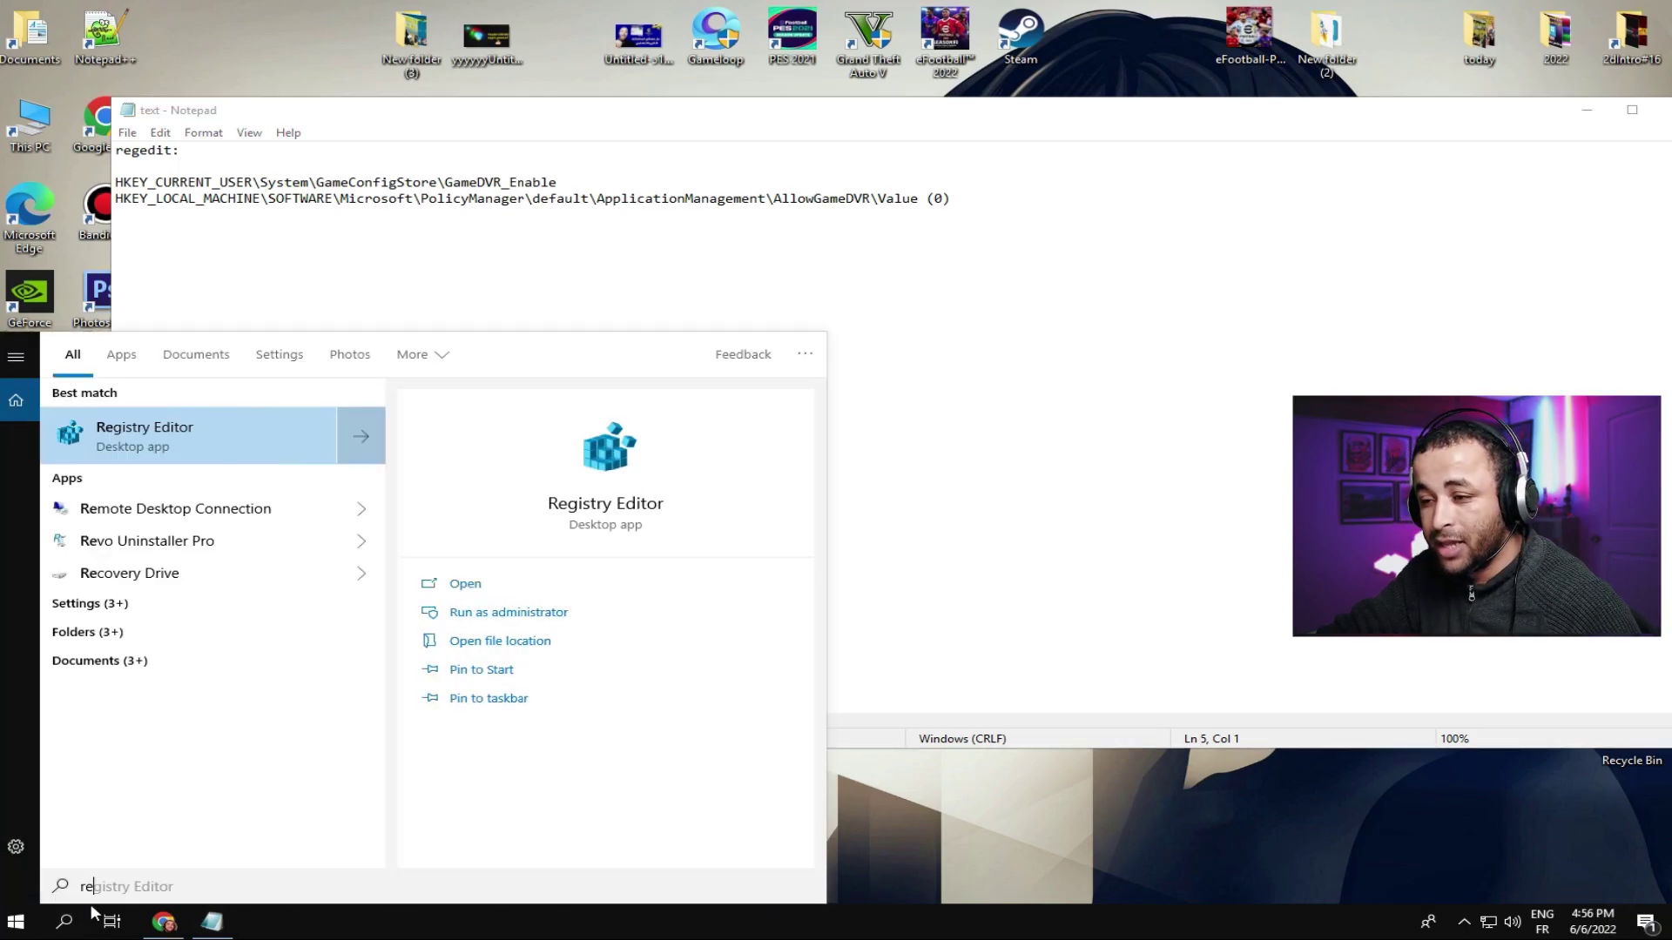
text(gedit)
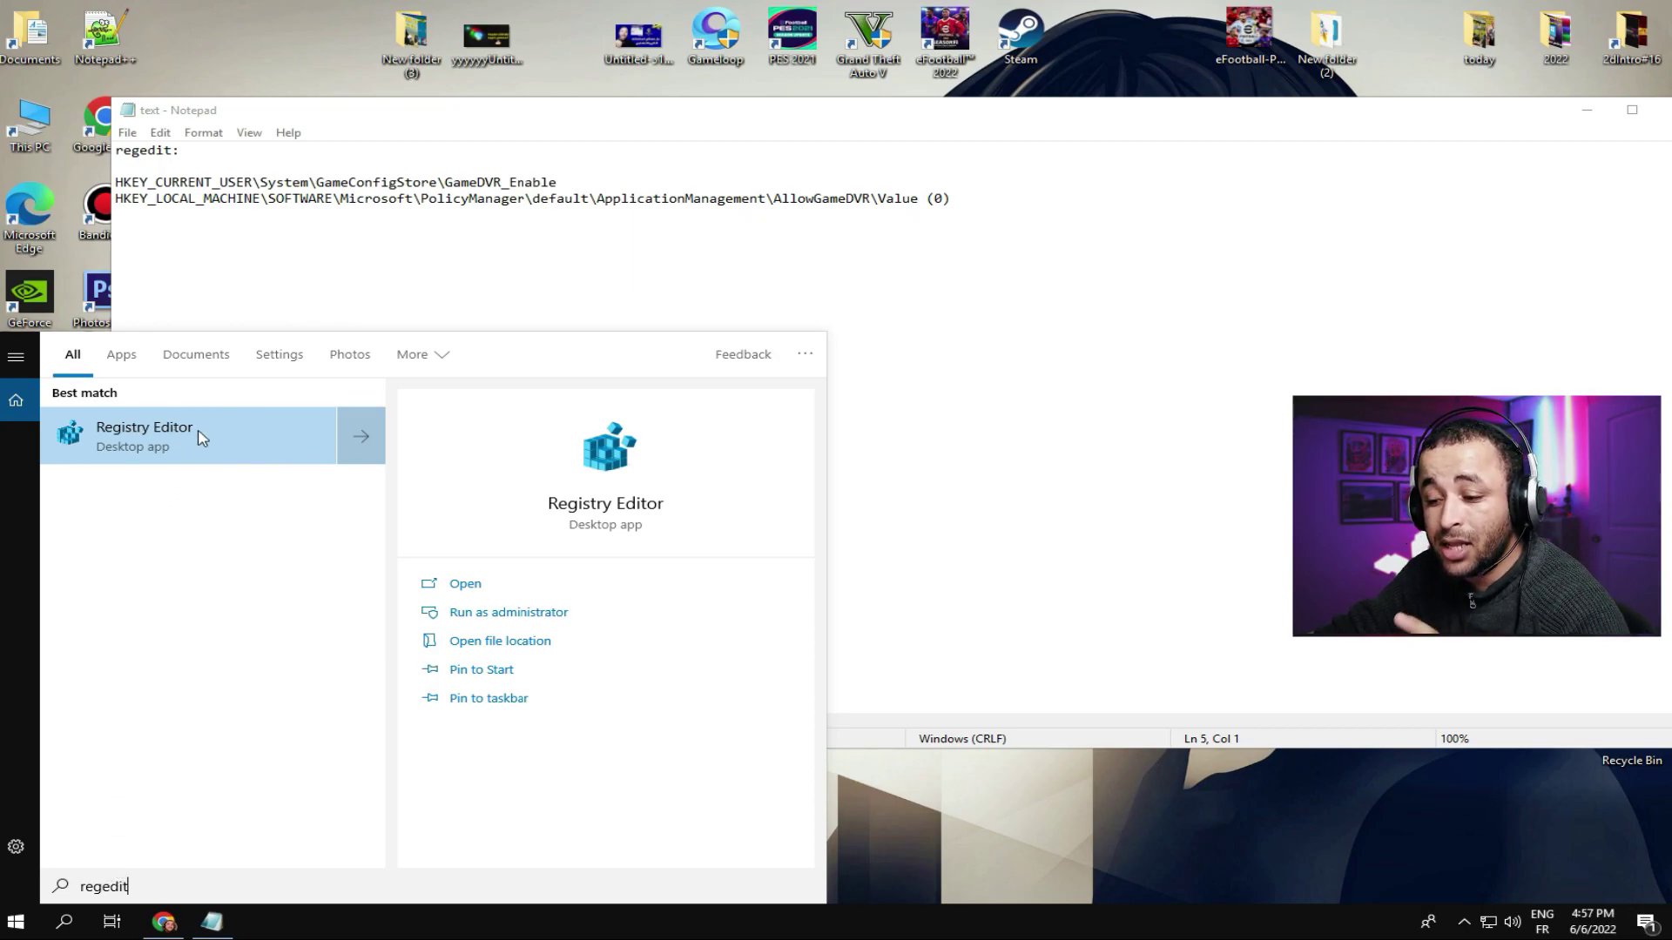
click(178, 436)
click(722, 574)
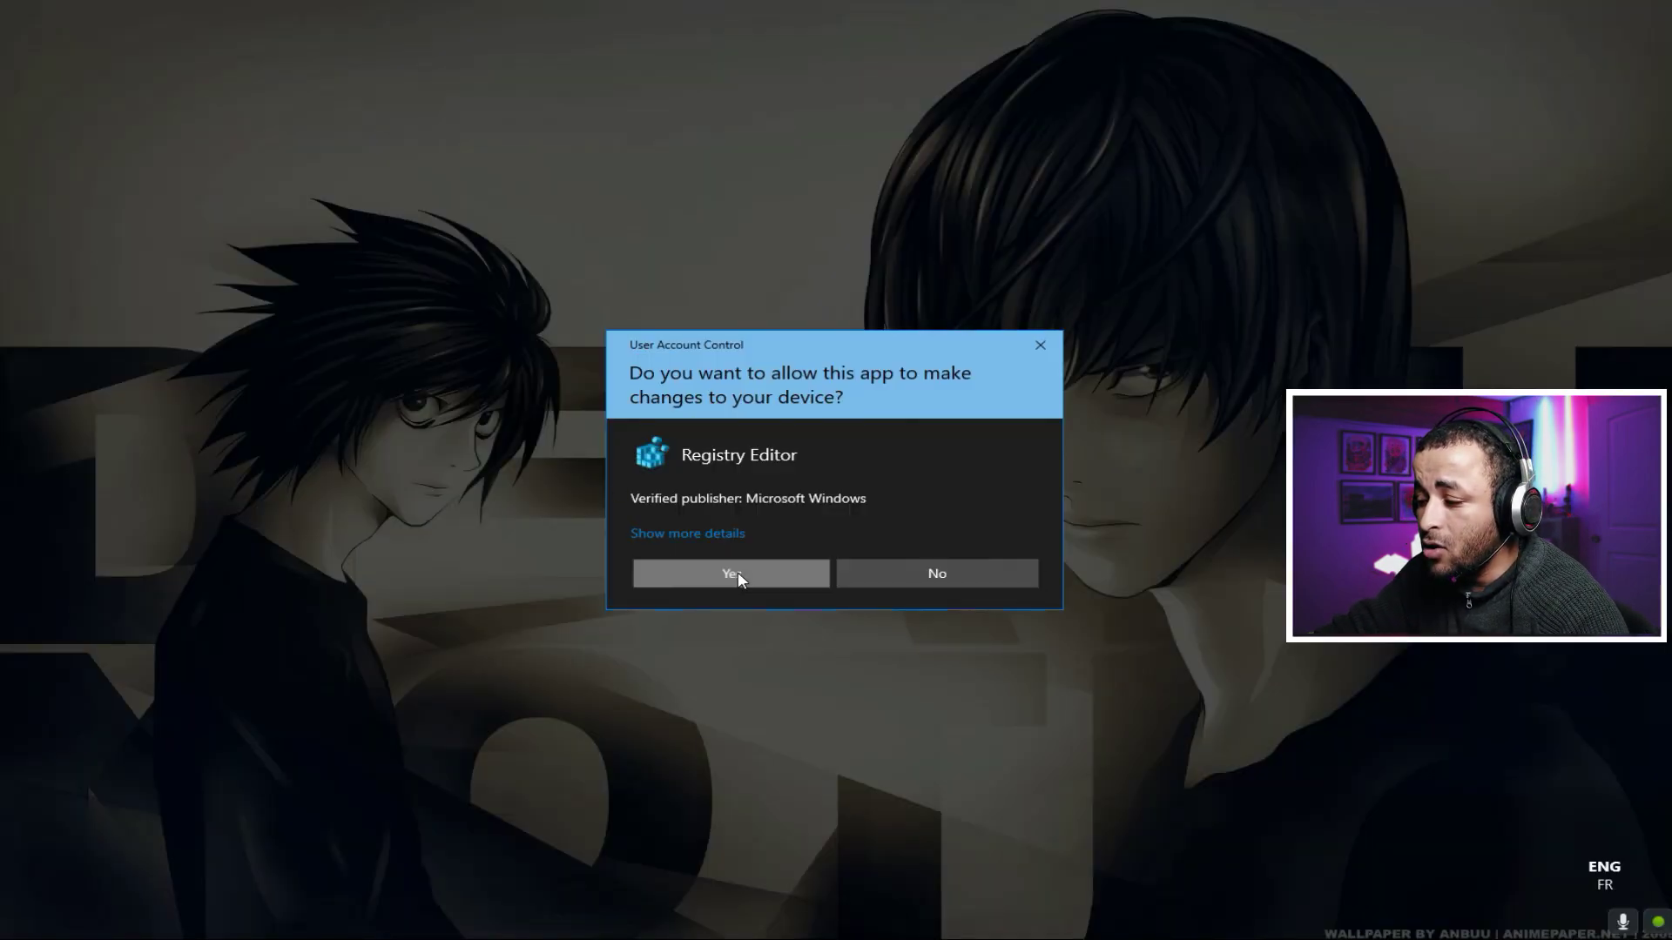
drag(929, 158, 1041, 276)
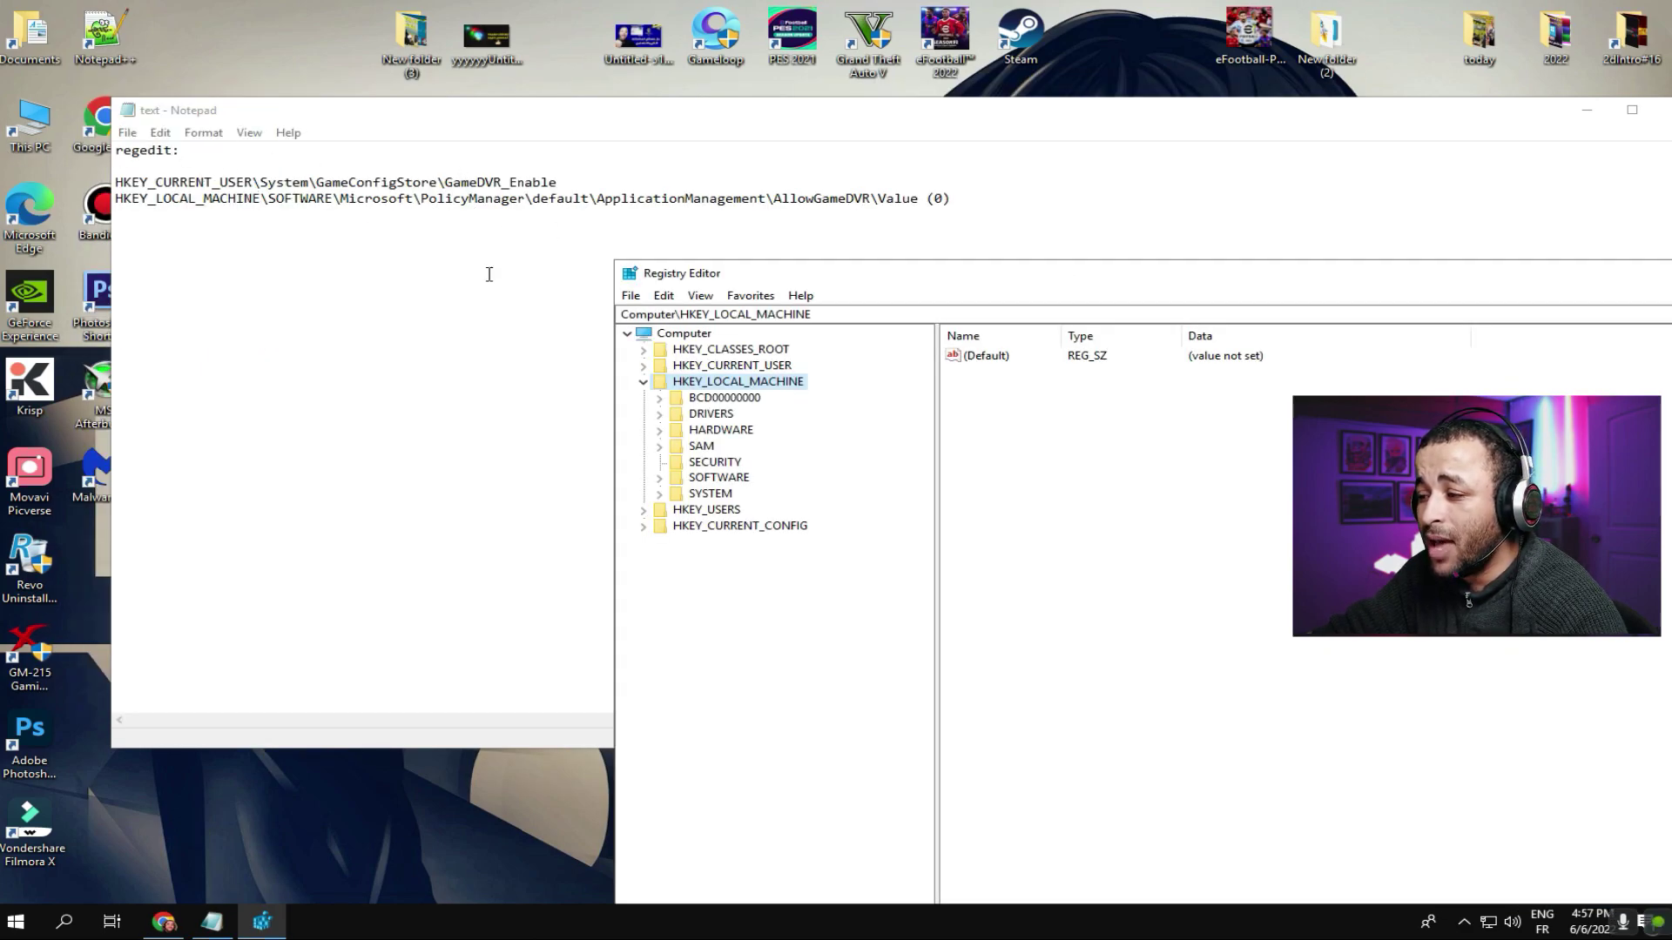
Step: Collapse HKEY_LOCAL_MACHINE and go to the registry key HKEY_CURRENT_USER\System\GameConfigStore
click(644, 382)
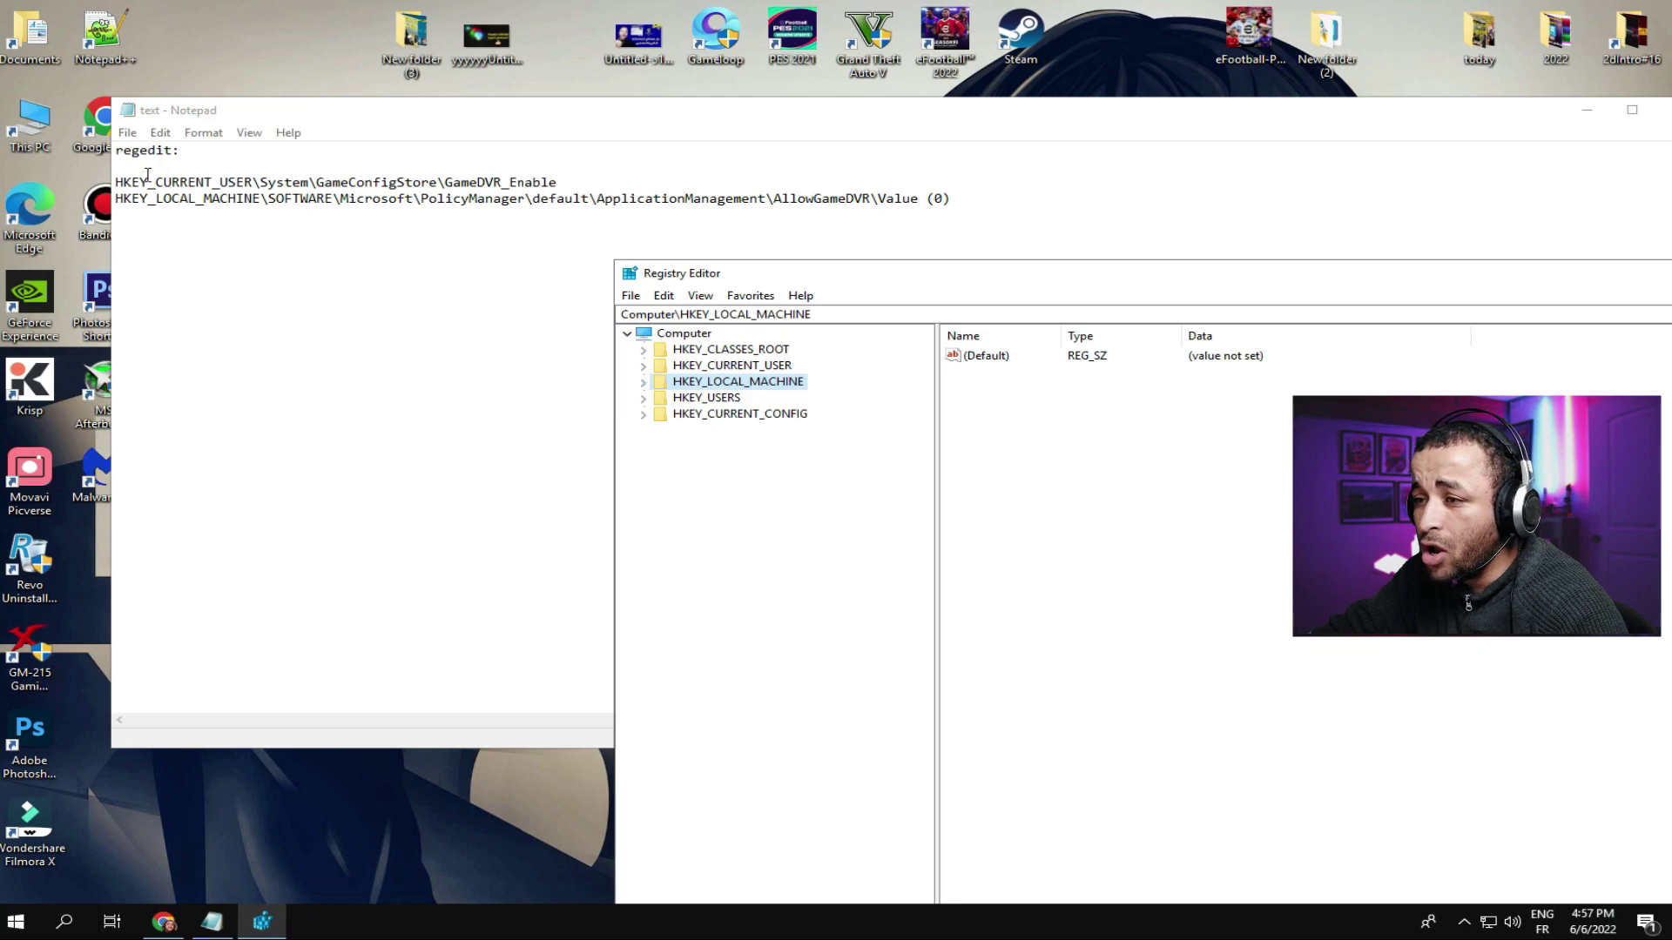
click(714, 366)
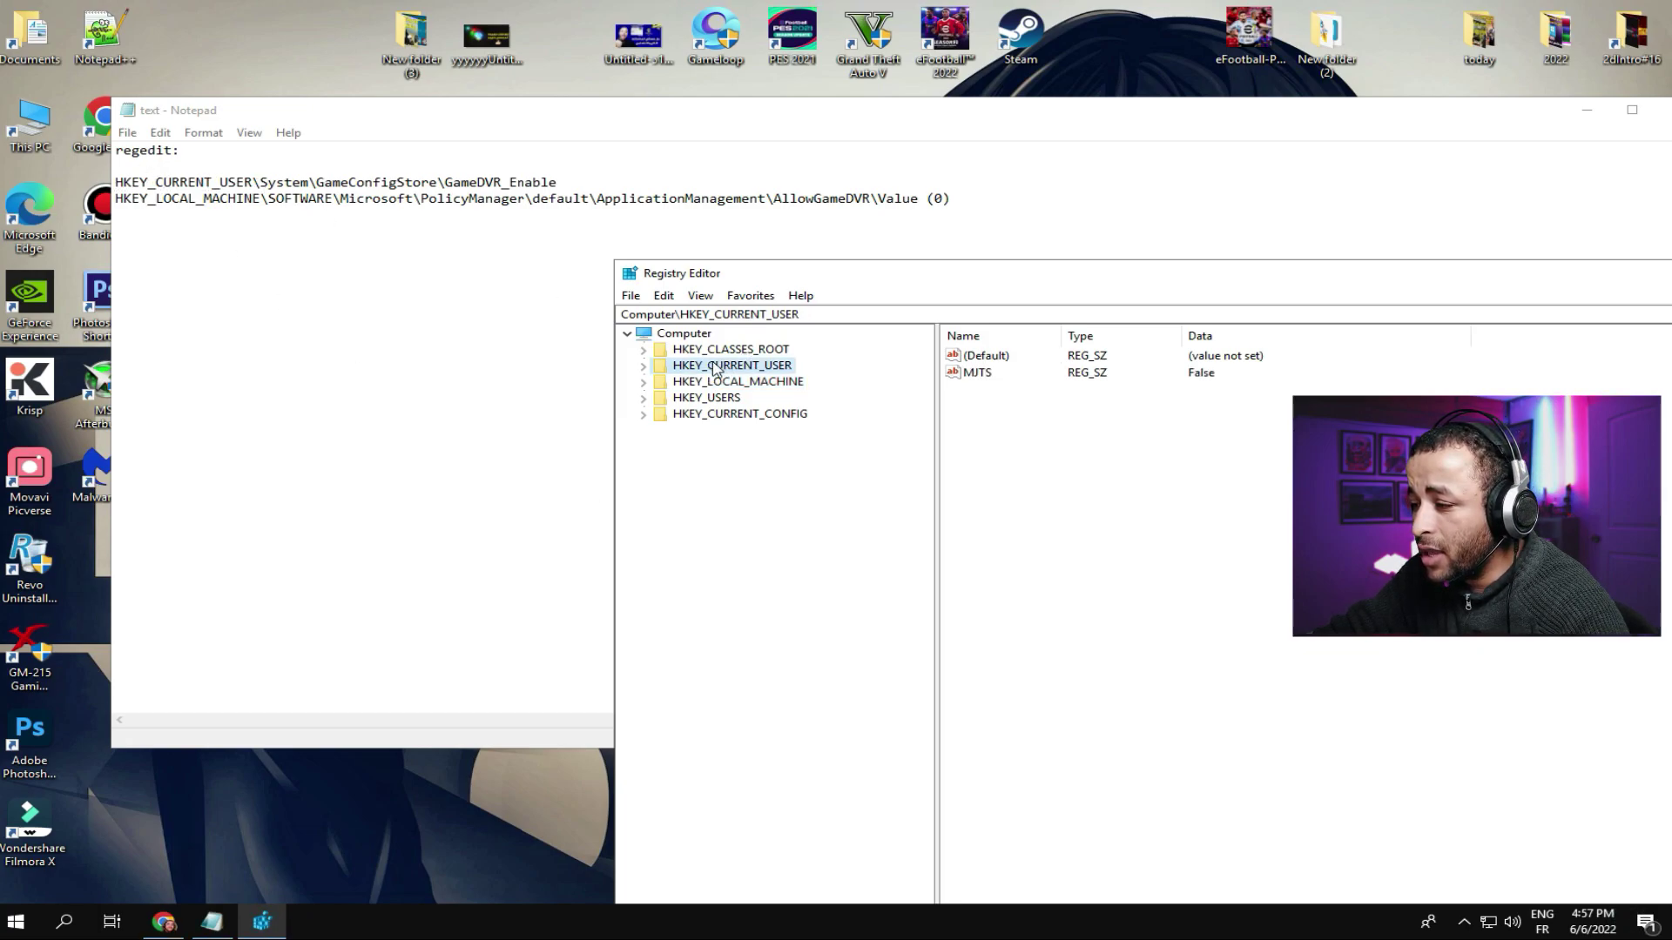
click(644, 367)
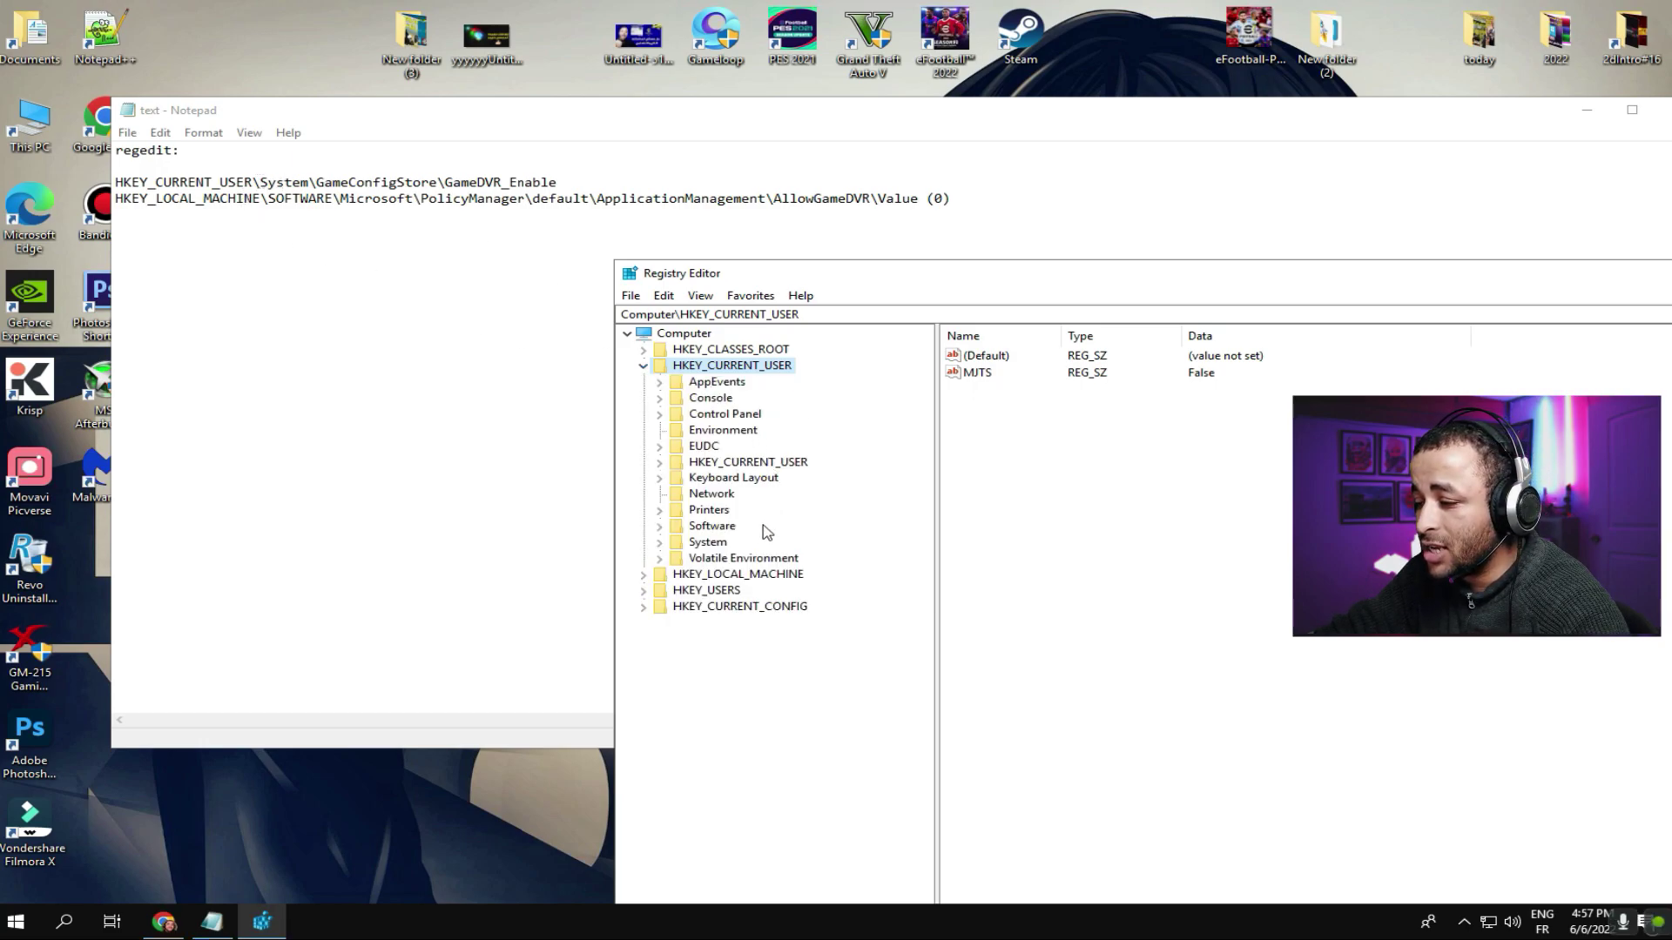
click(696, 544)
click(660, 542)
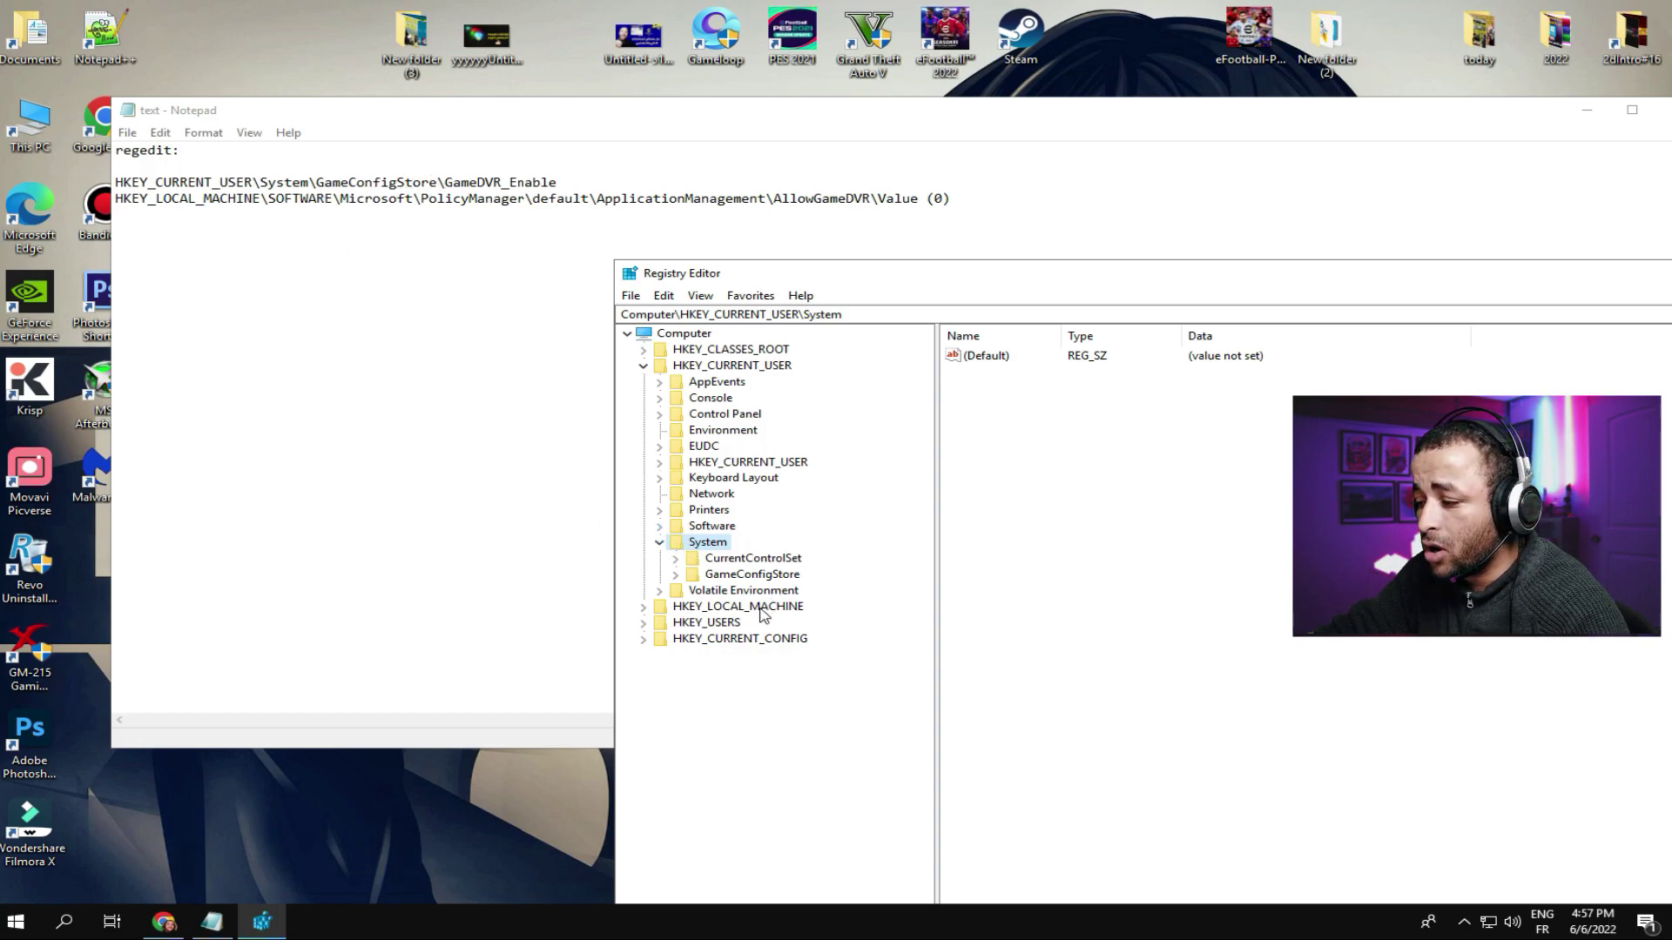
click(730, 577)
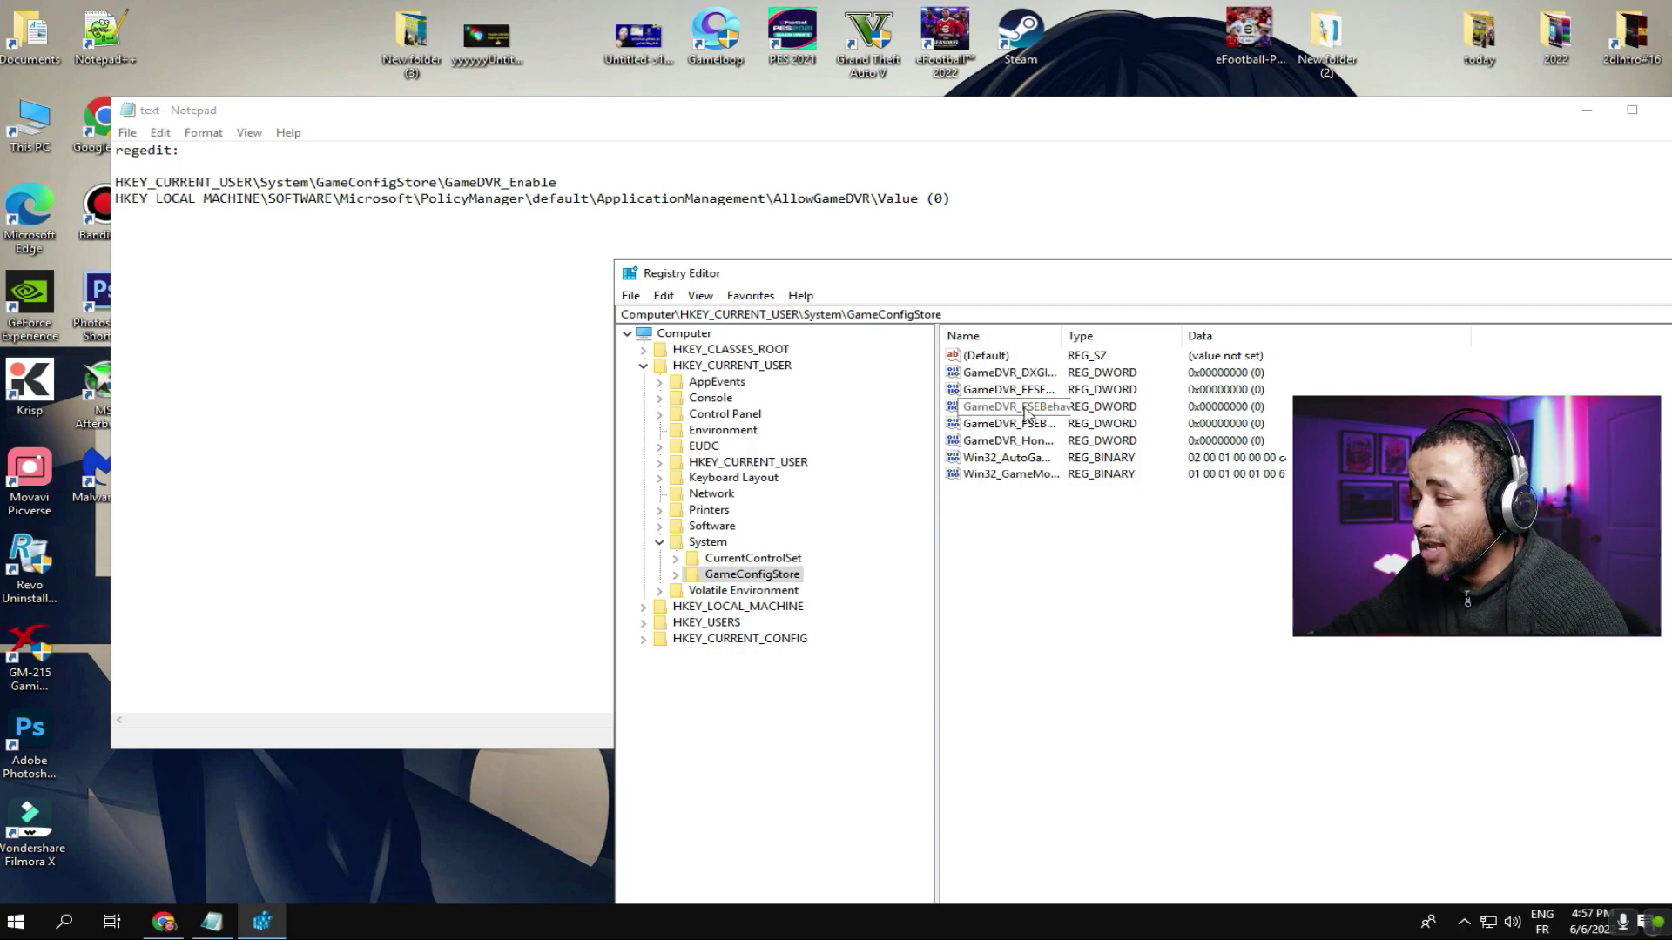
Step: Set the value data of GameDVR_Enabled to 0 with hexadecimal base, then reopen the entry to check and confirm it
double_click(1025, 409)
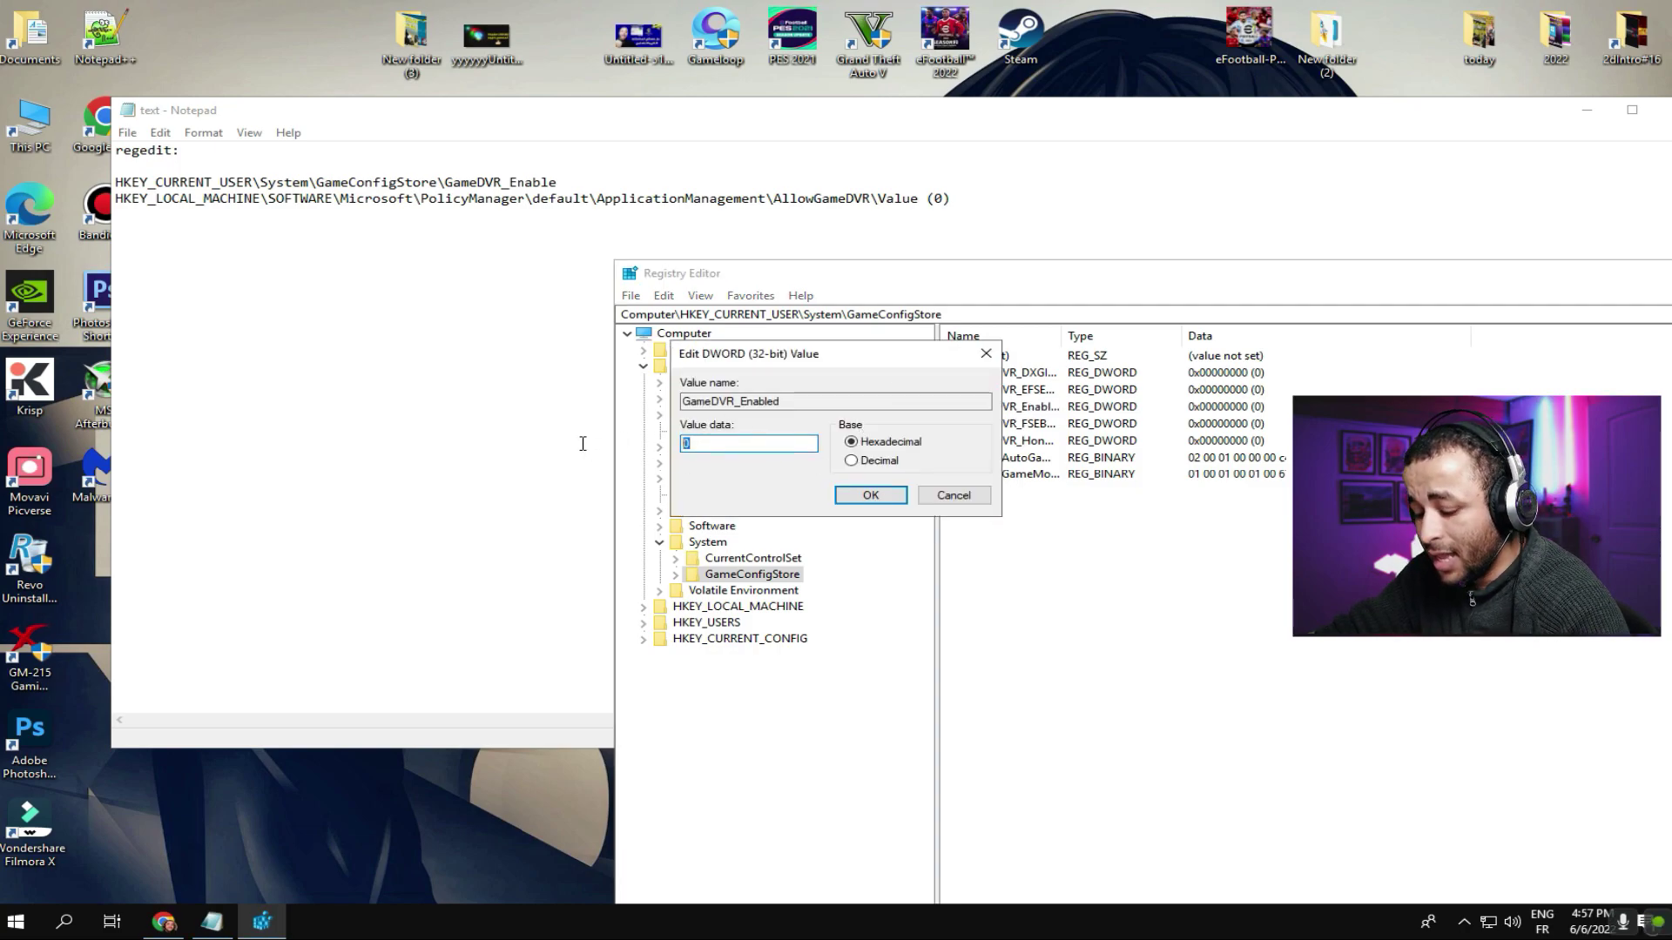
text(10)
click(871, 498)
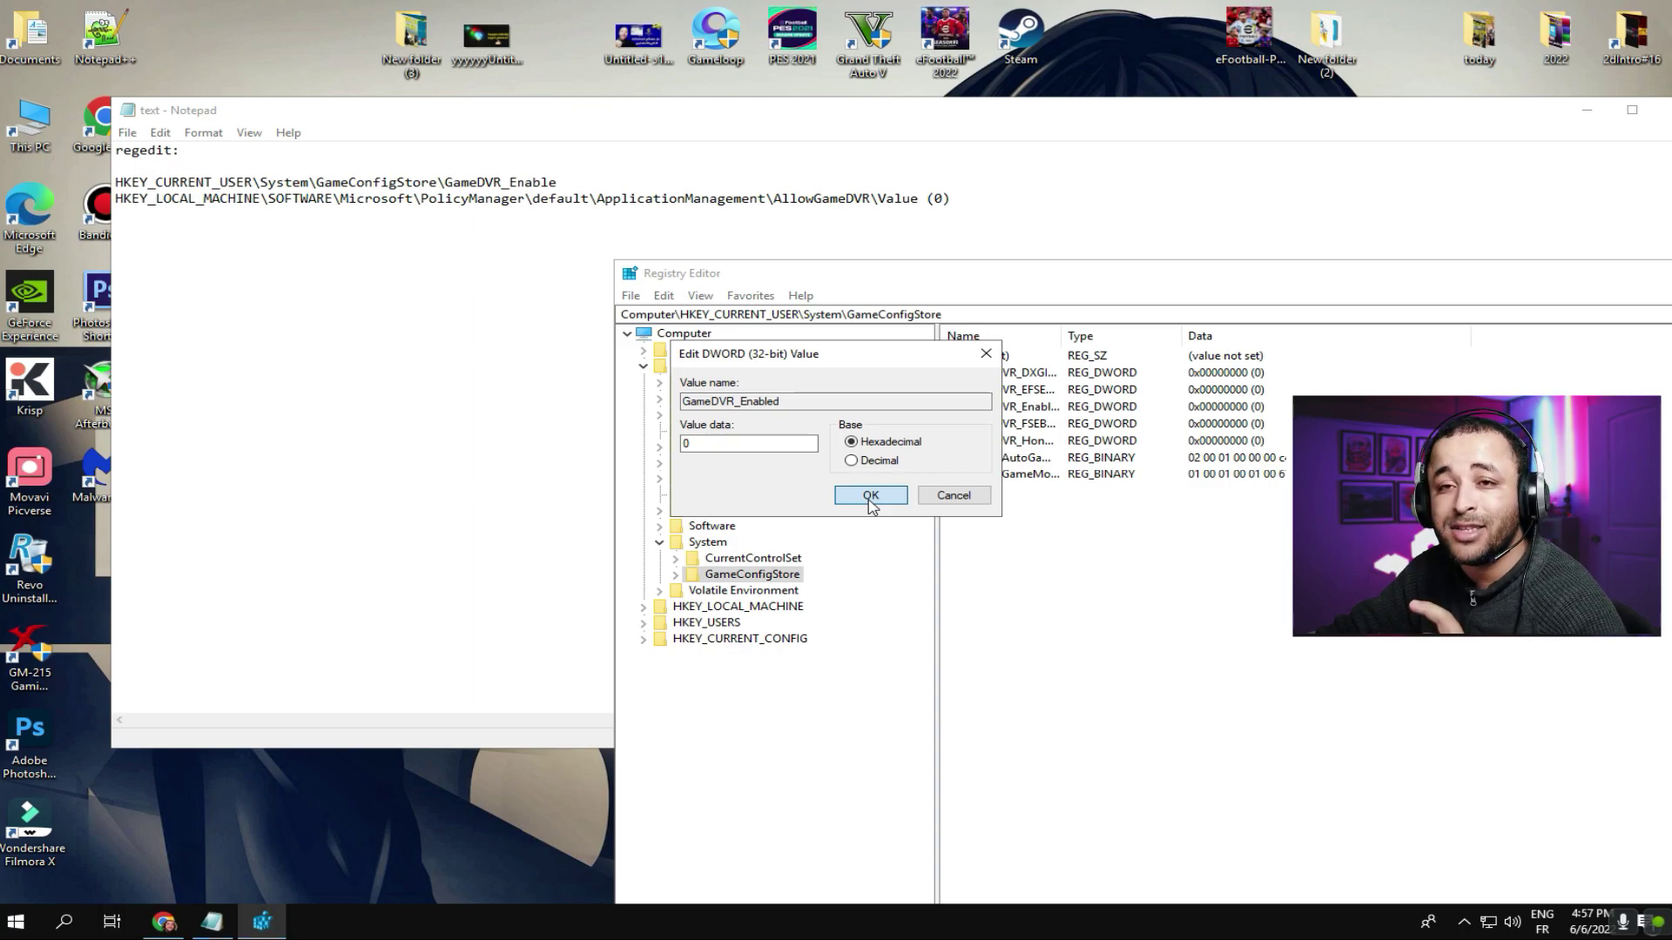
click(870, 501)
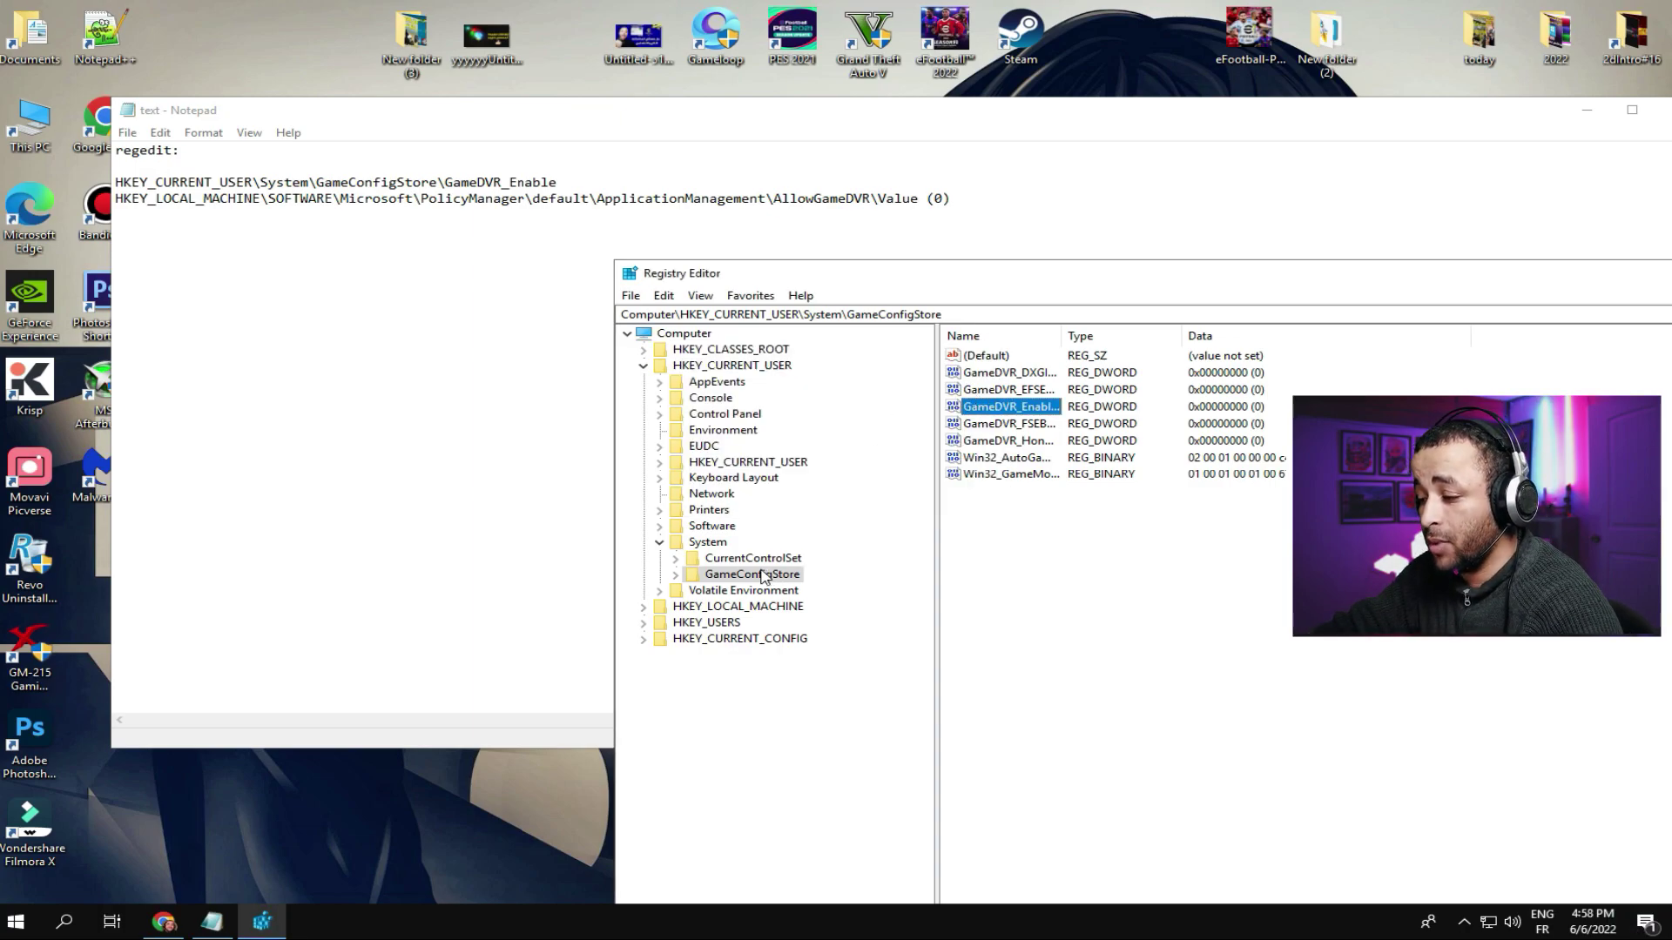
double_click(1007, 407)
click(724, 449)
click(709, 443)
click(870, 495)
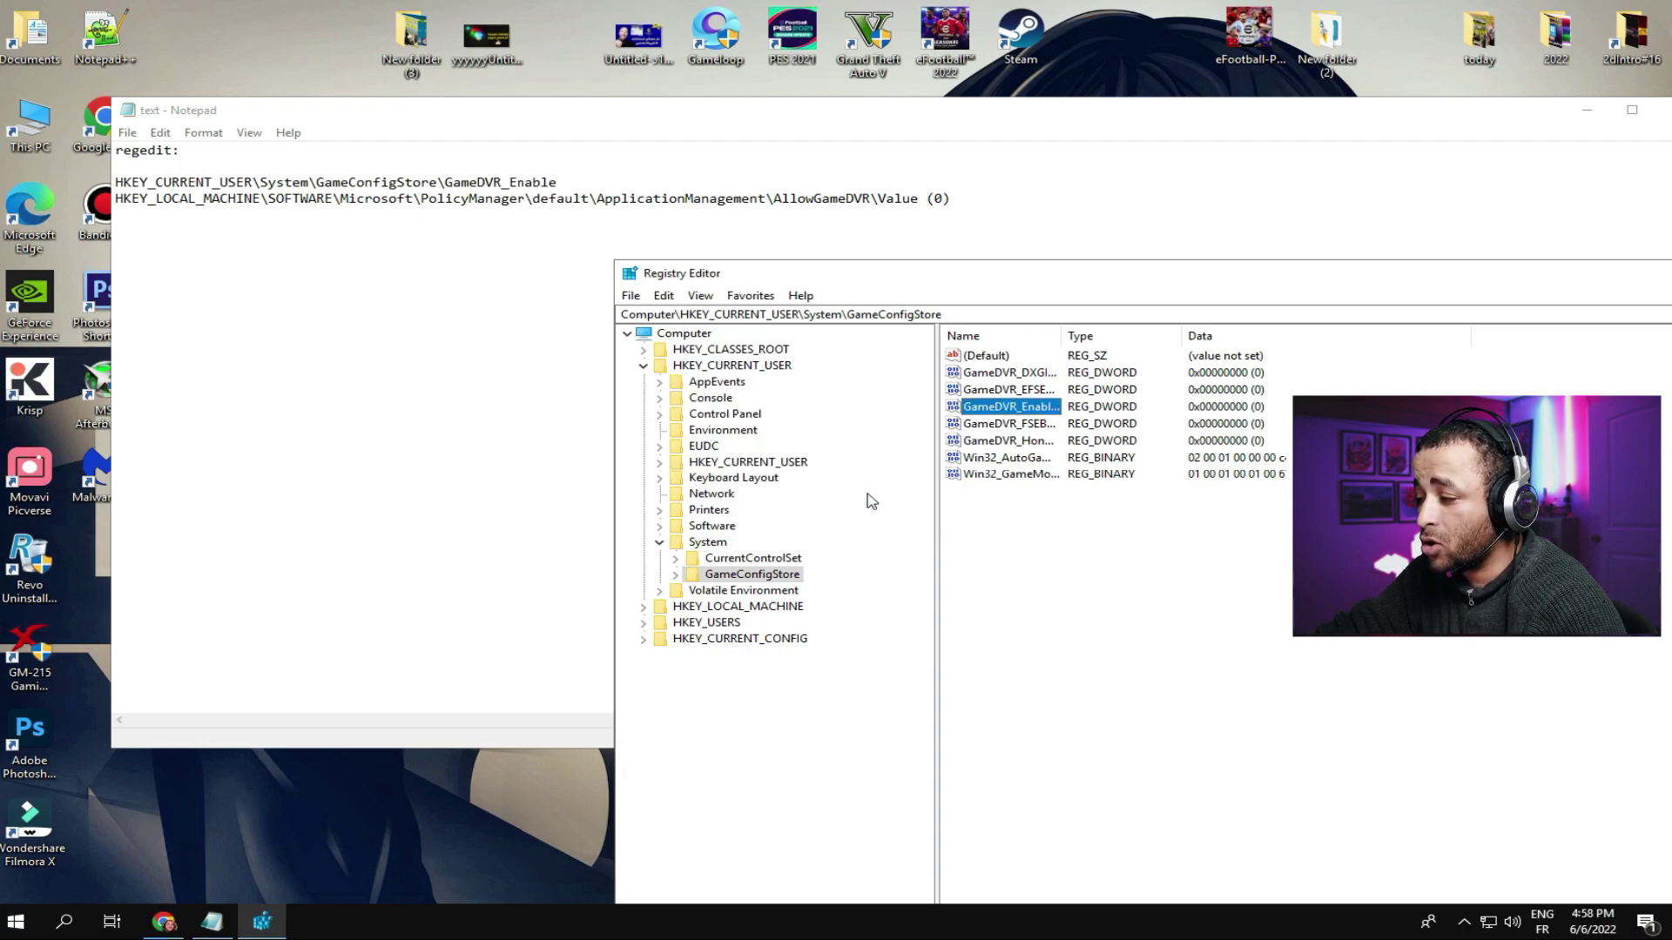
Step: Collapse HKEY_CURRENT_USER and expand the registry tree down to HKEY_LOCAL_MACHINE\SOFTWARE\Microsoft
click(644, 366)
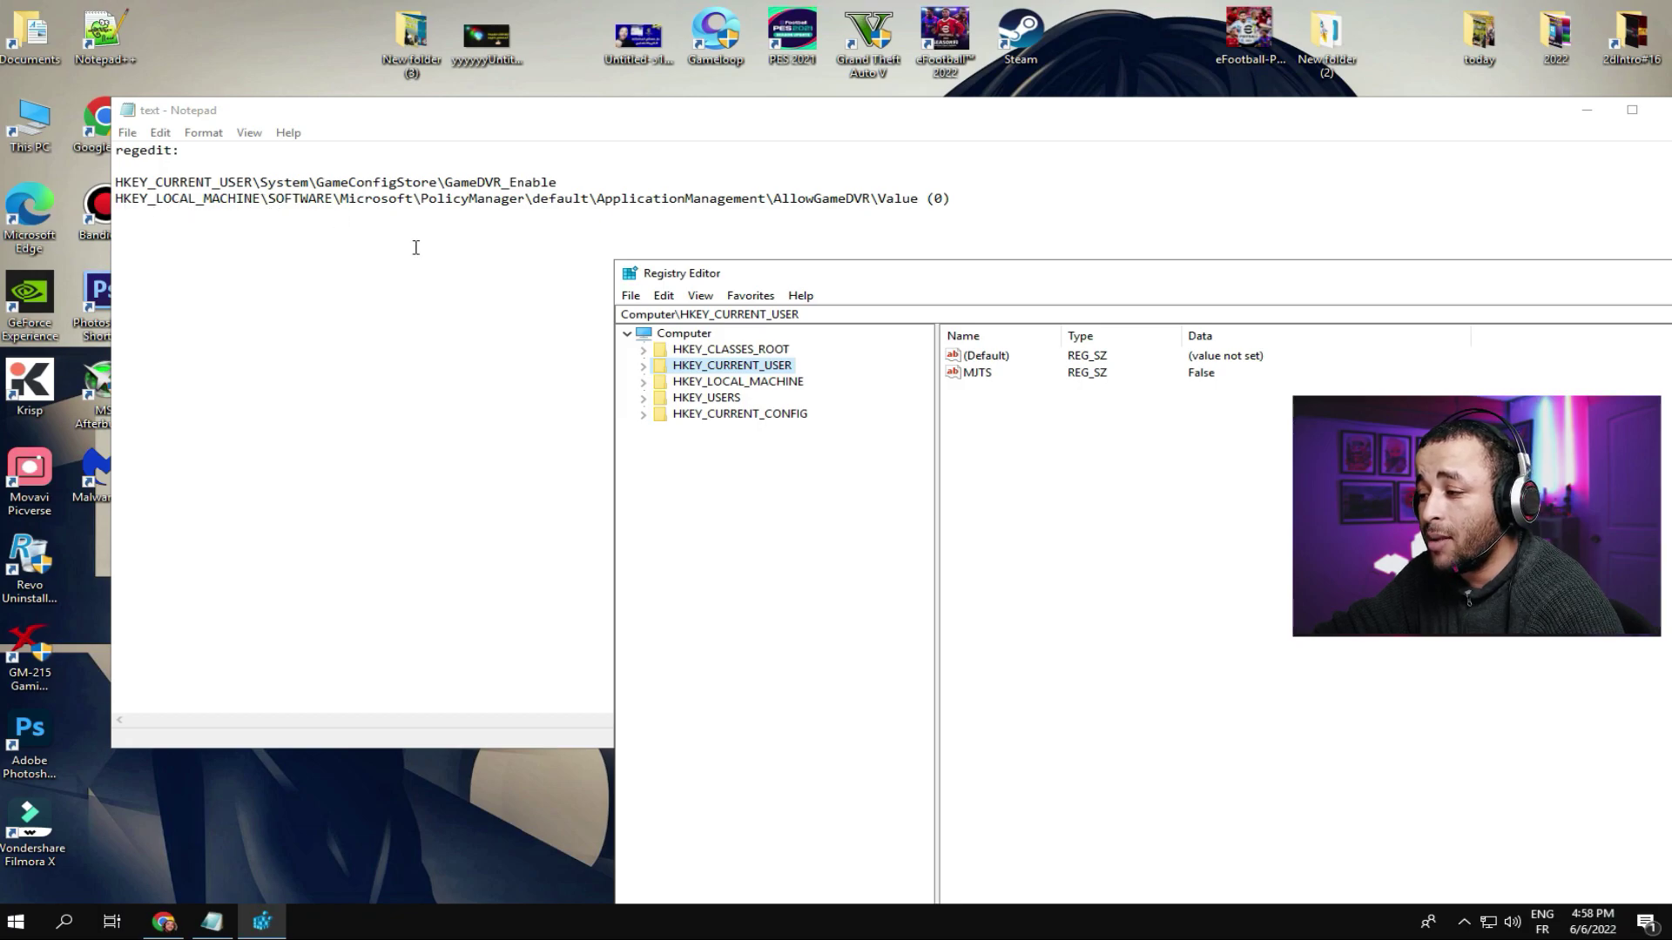
click(700, 382)
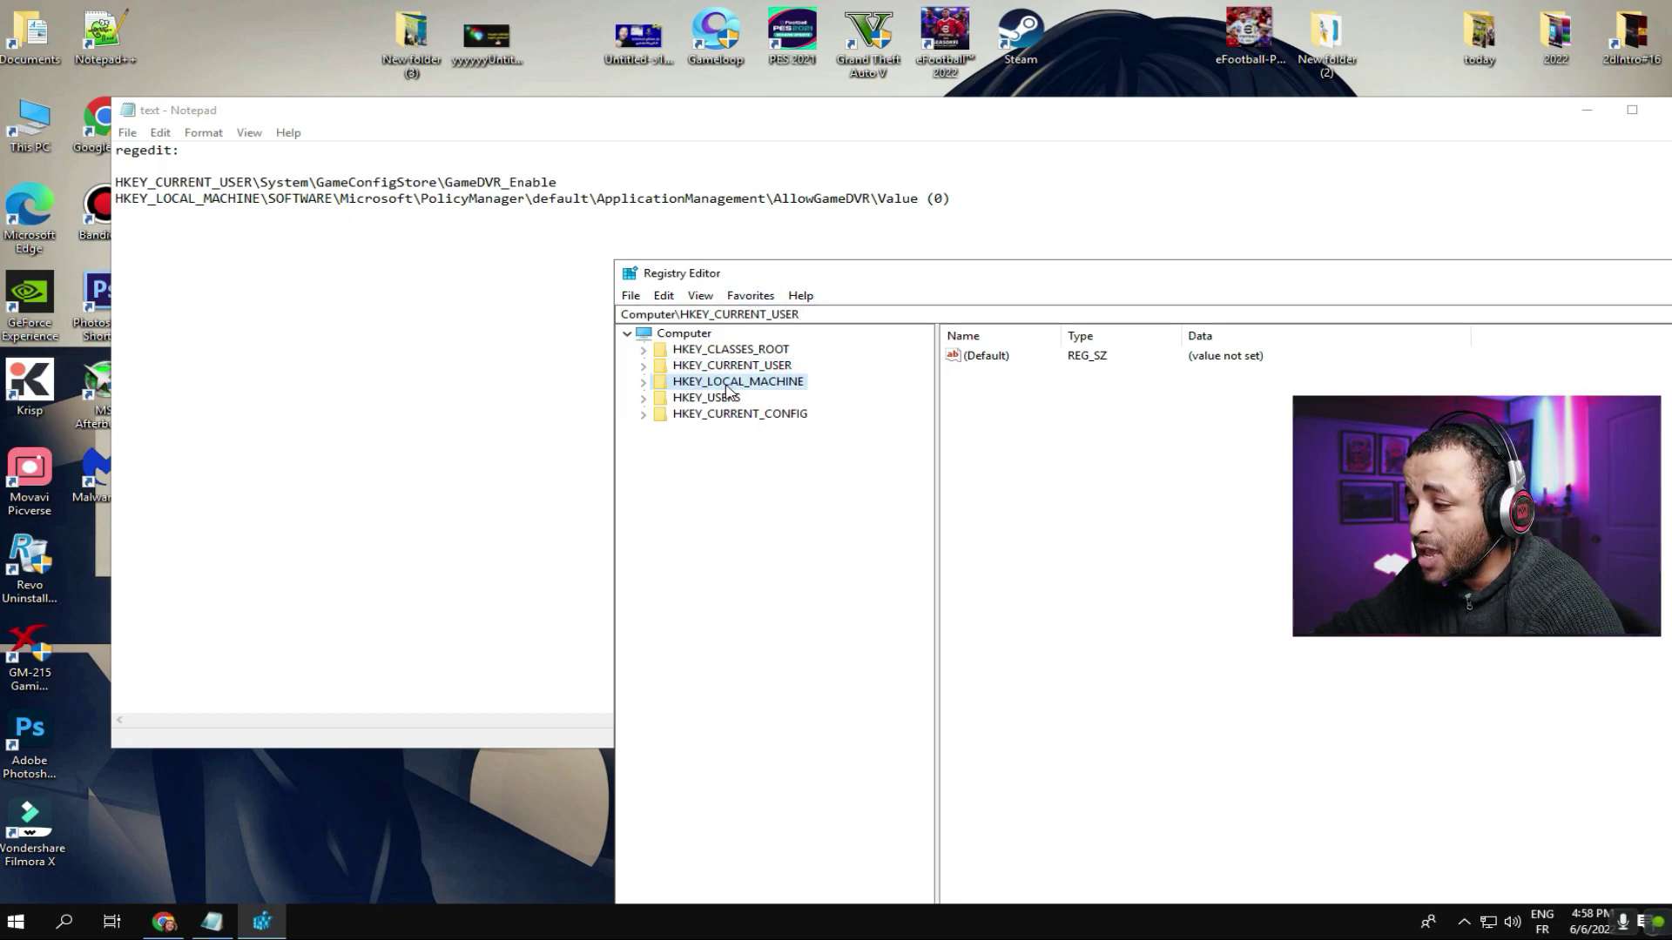
click(643, 384)
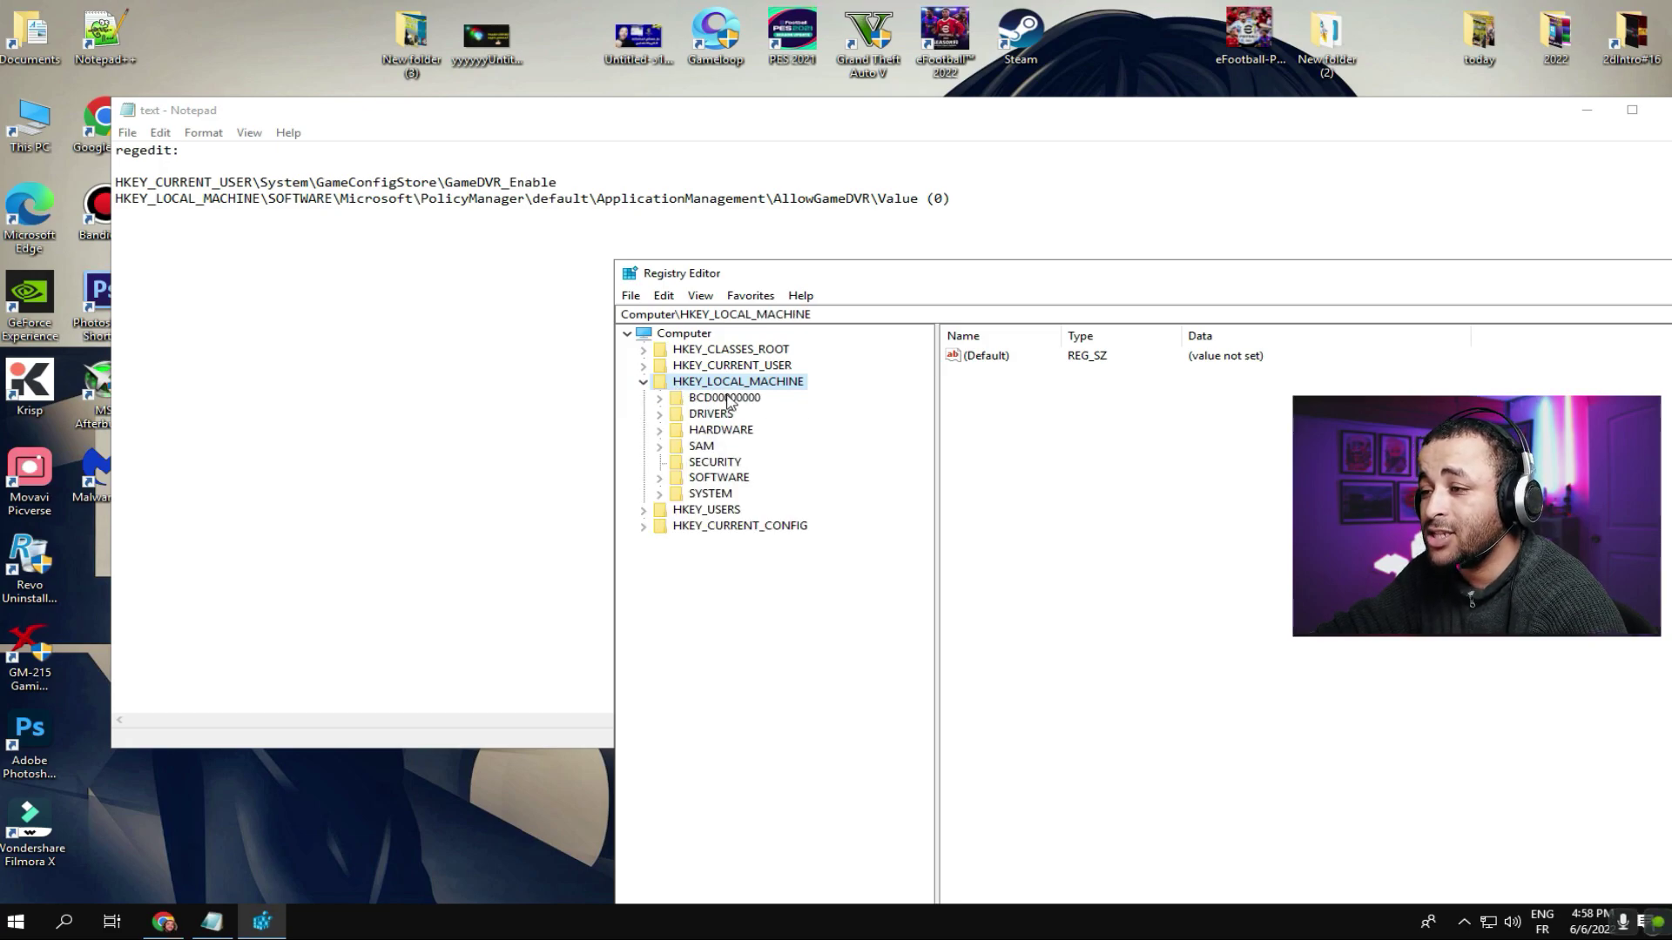
click(719, 479)
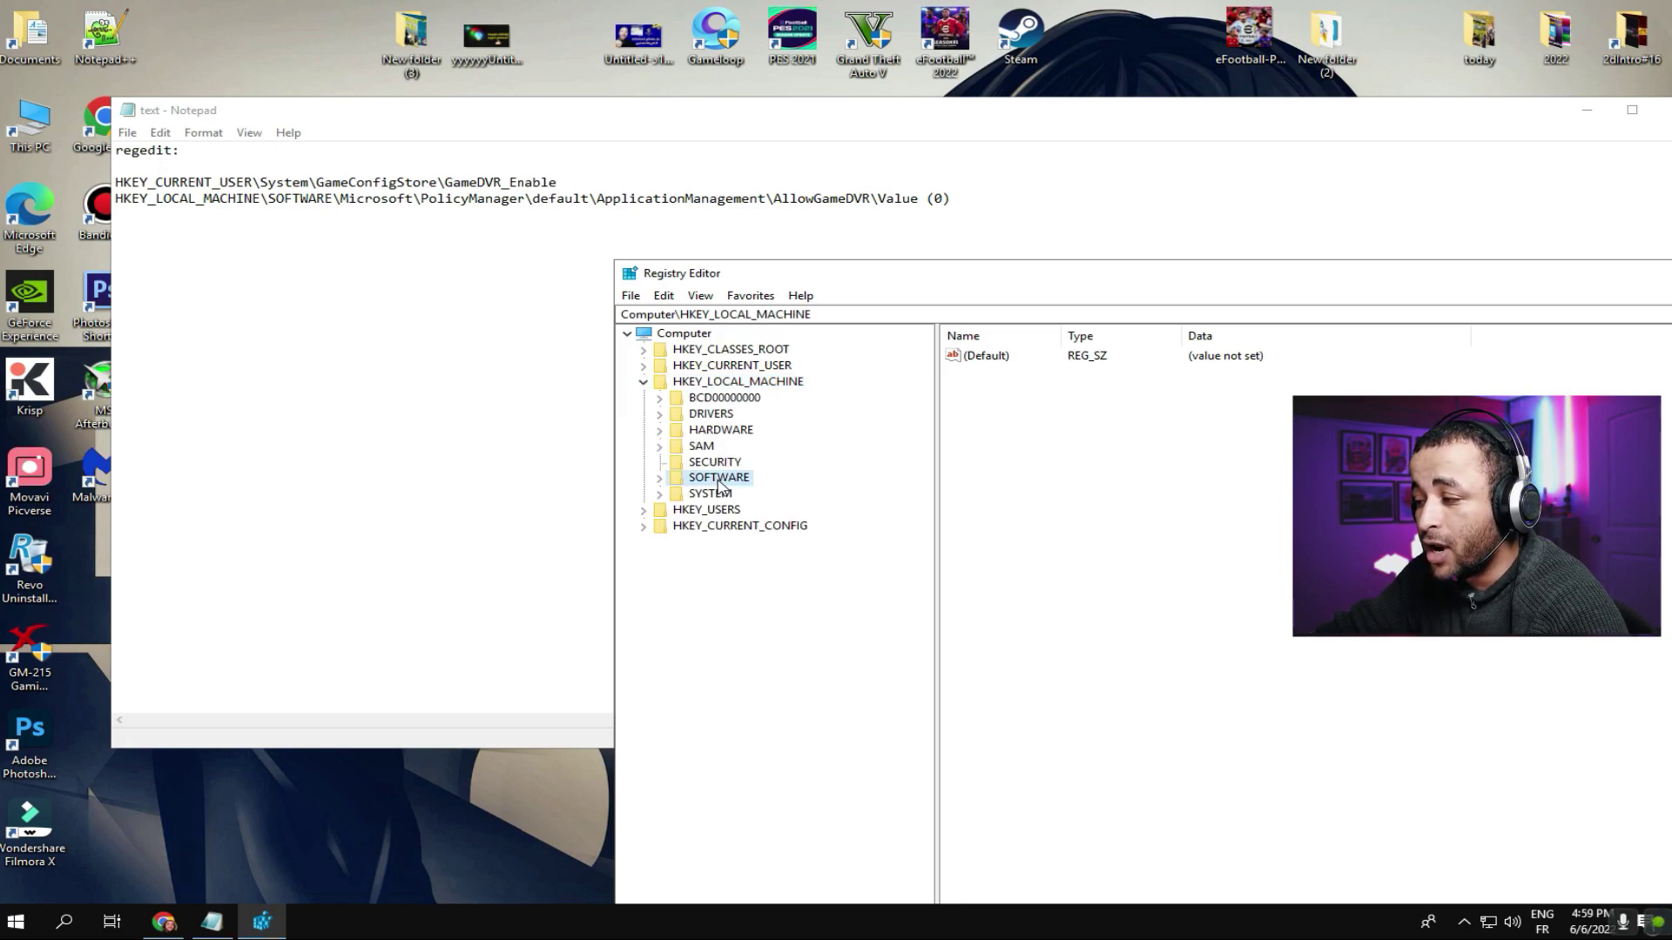
click(660, 479)
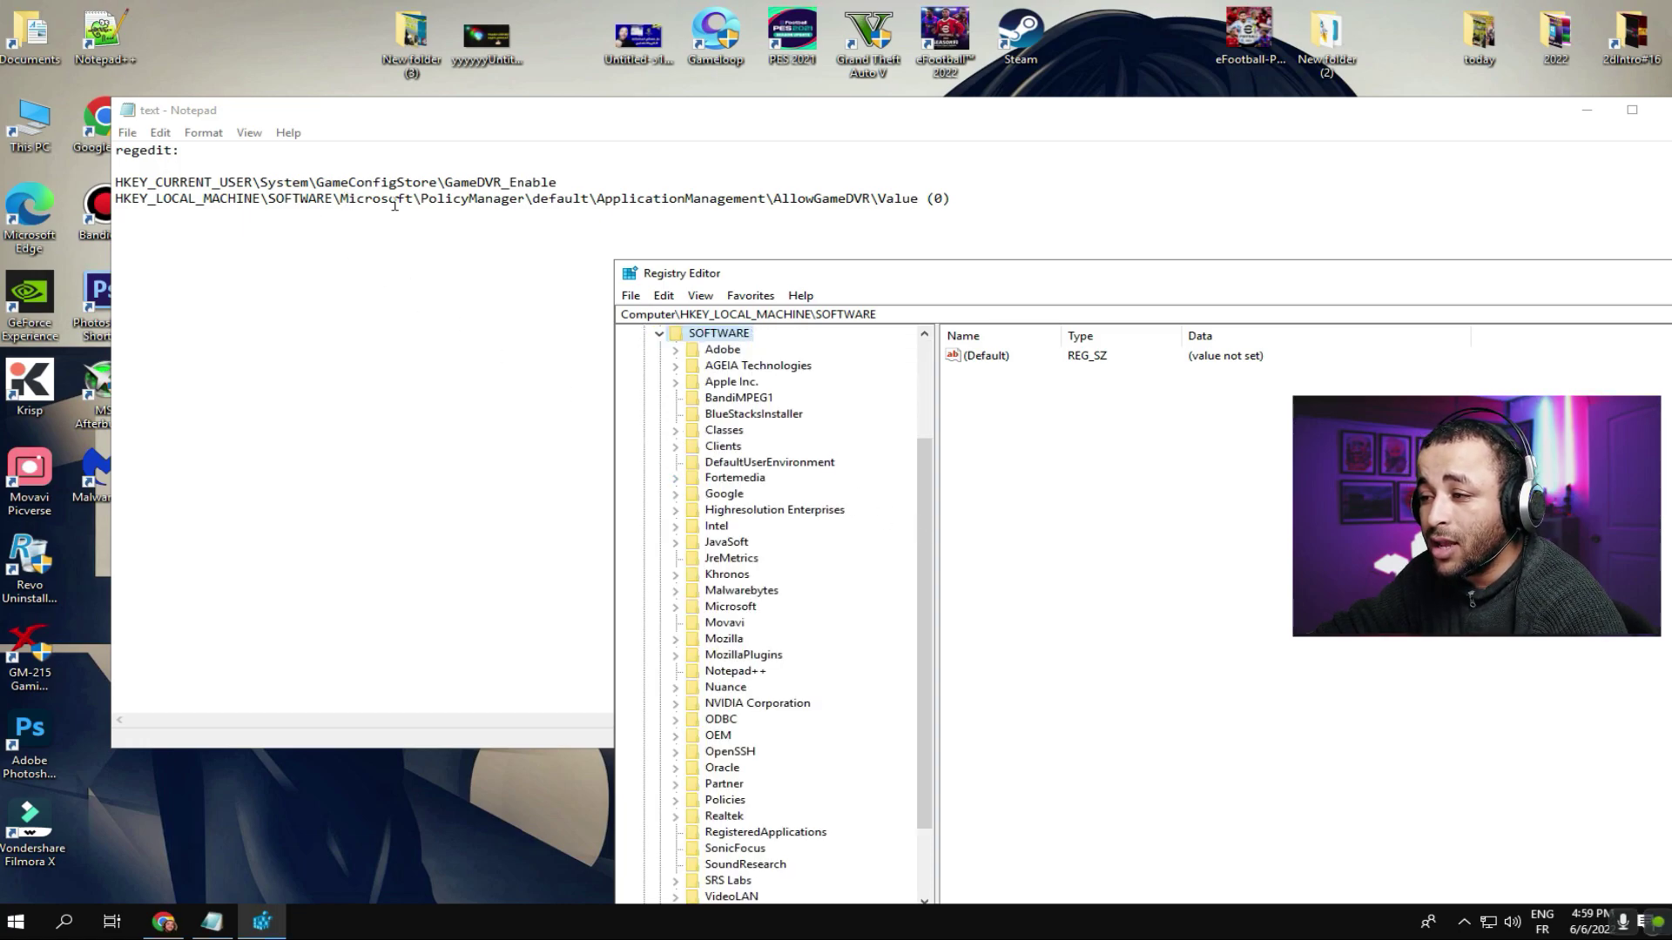
drag(920, 551, 928, 658)
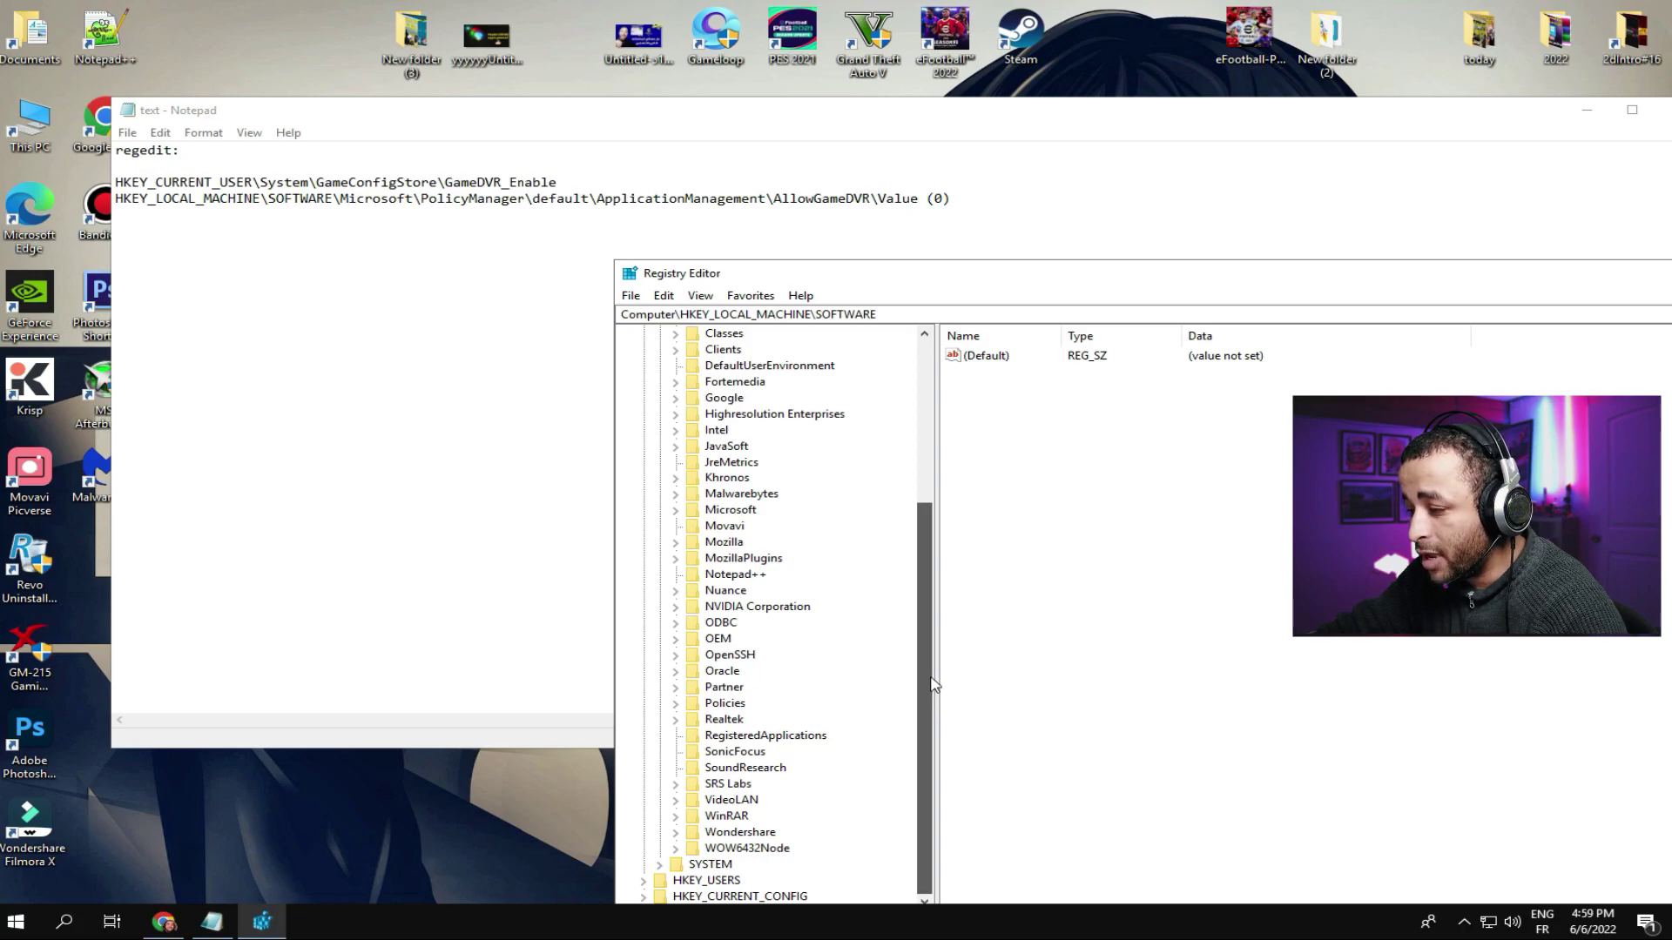
double_click(722, 512)
Step: Within the Microsoft key, go to PolicyManager\default\ApplicationManagement\AllowGameDVR
drag(927, 441, 934, 677)
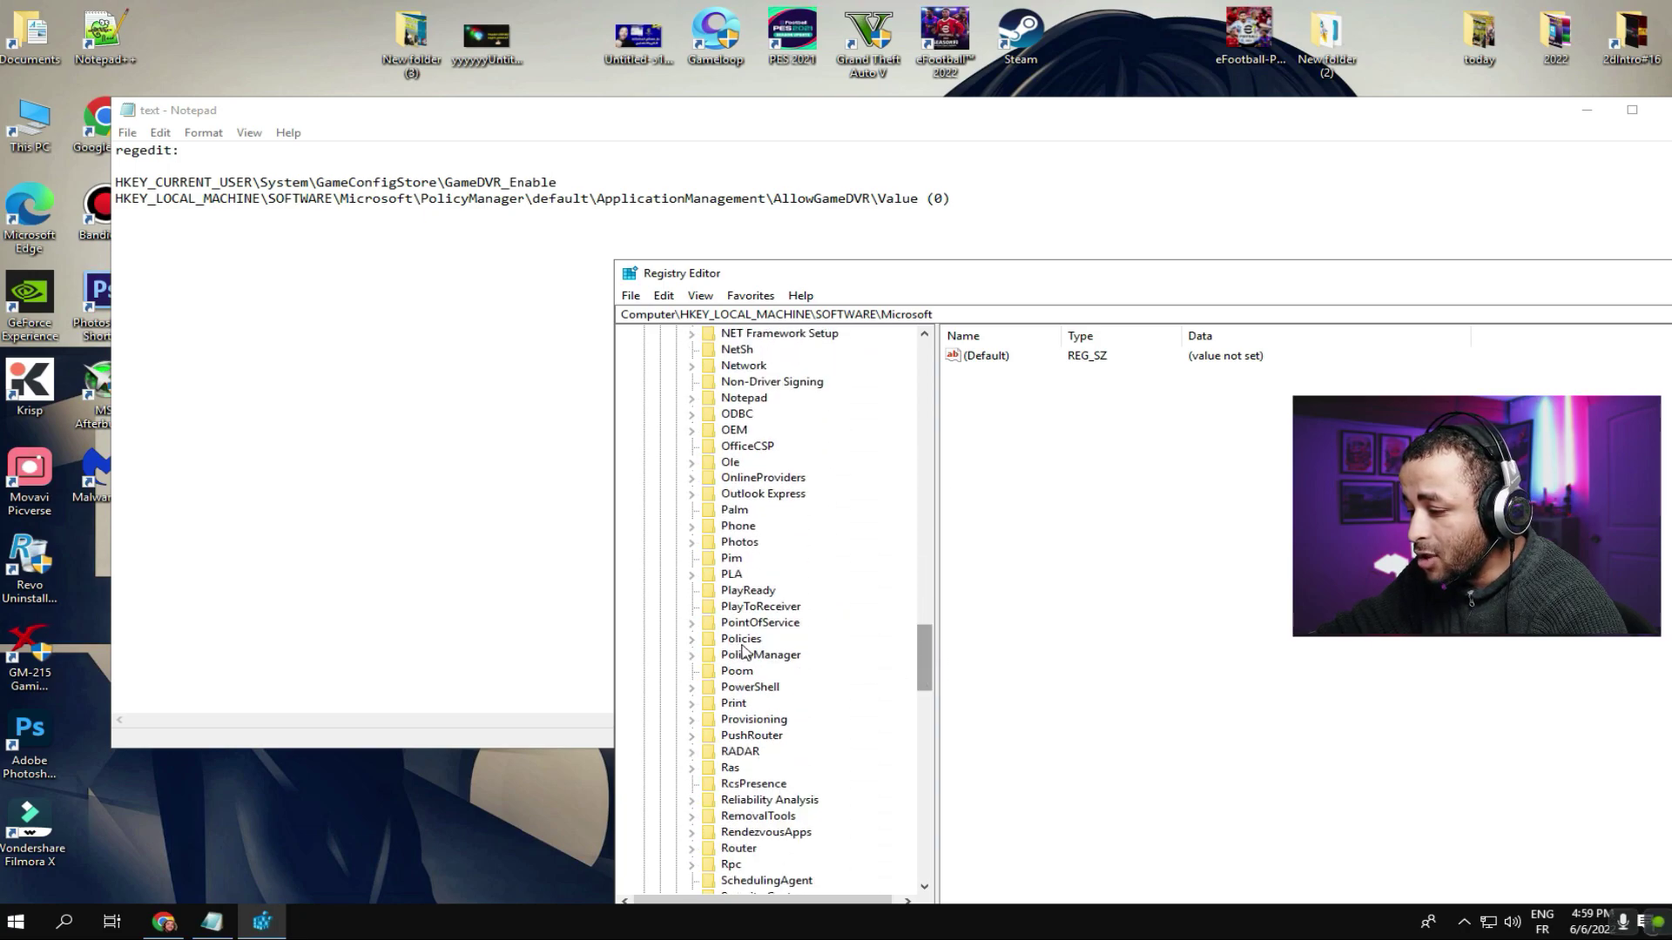
click(740, 657)
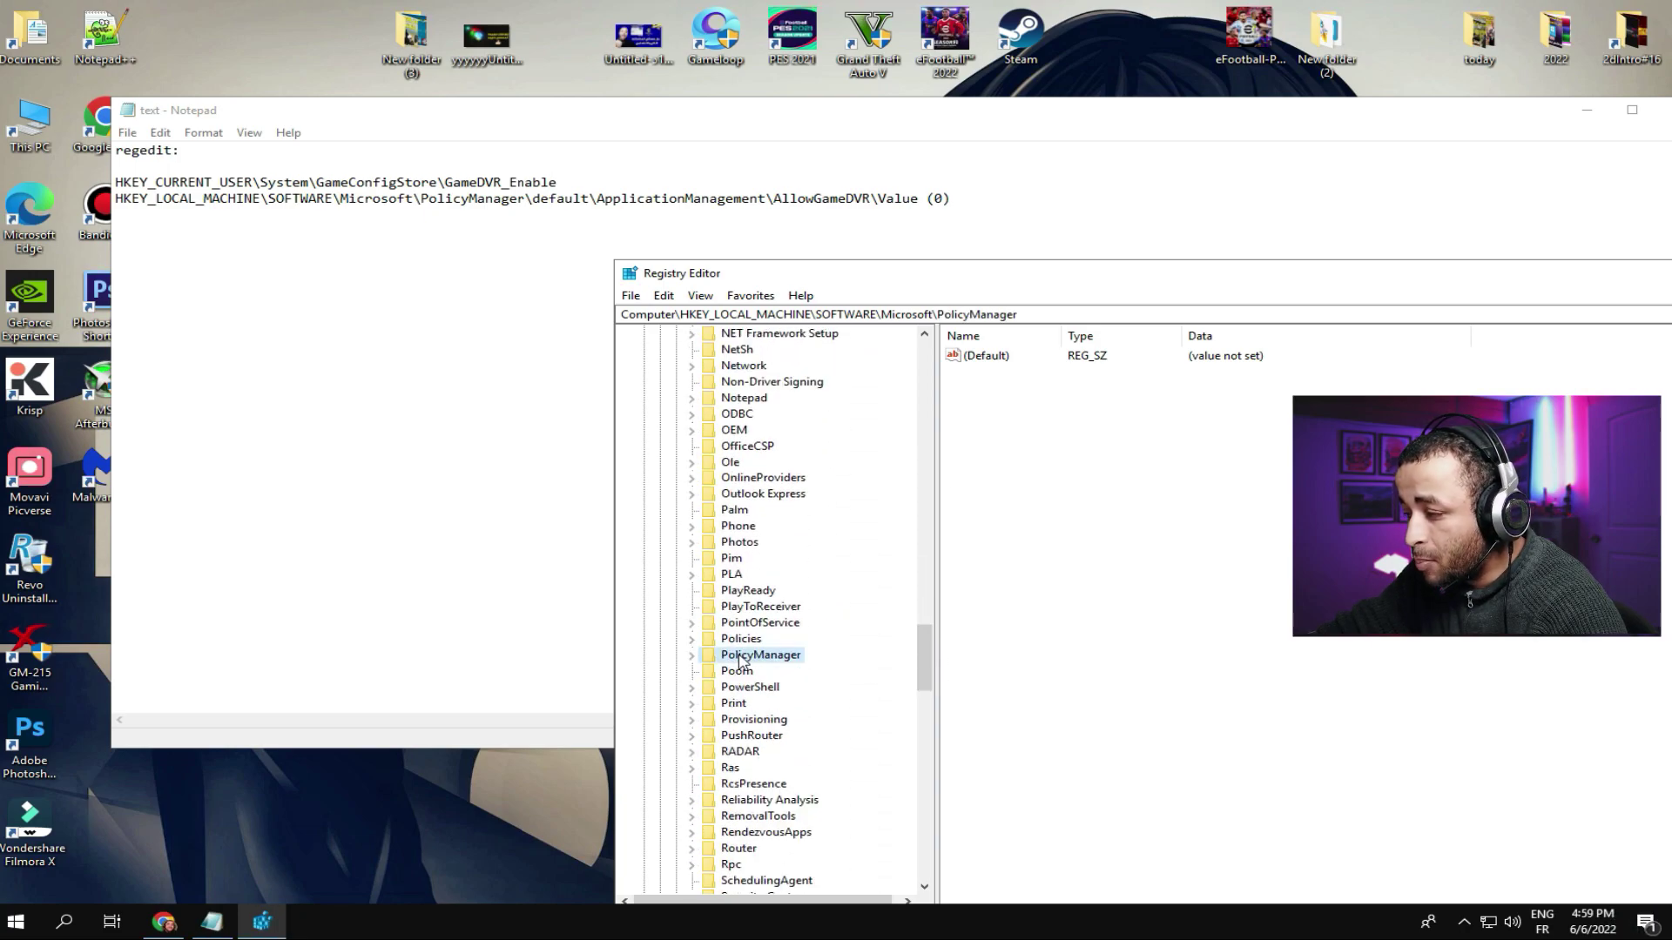
click(692, 655)
scroll(928, 667, down, 3)
click(754, 542)
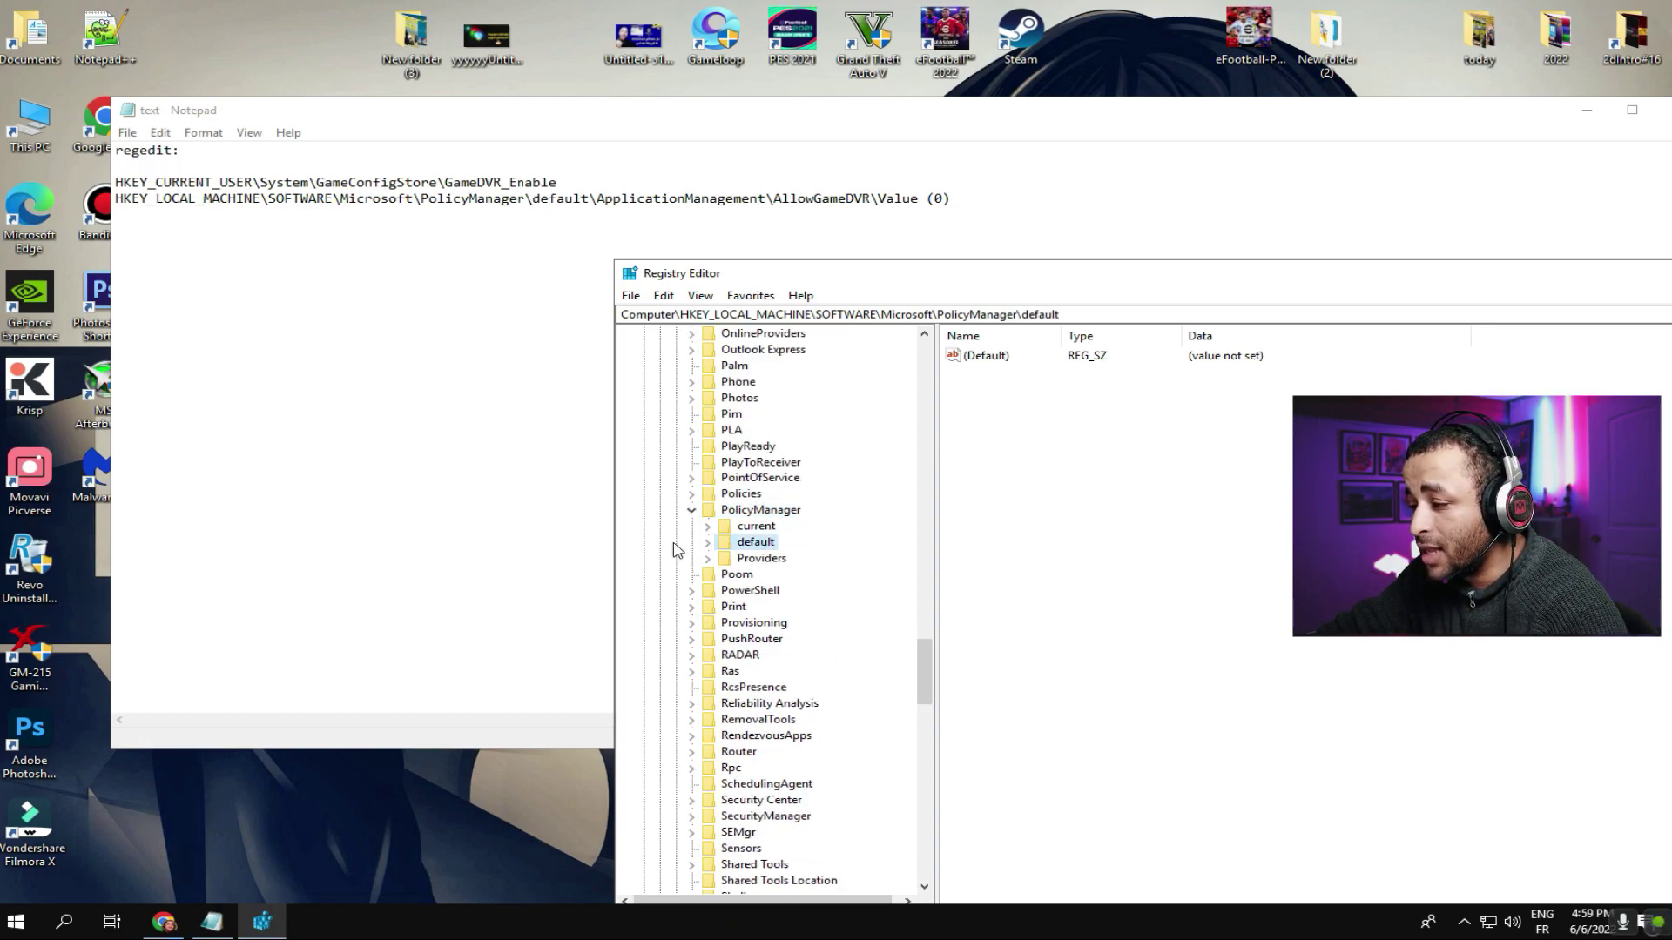
click(707, 542)
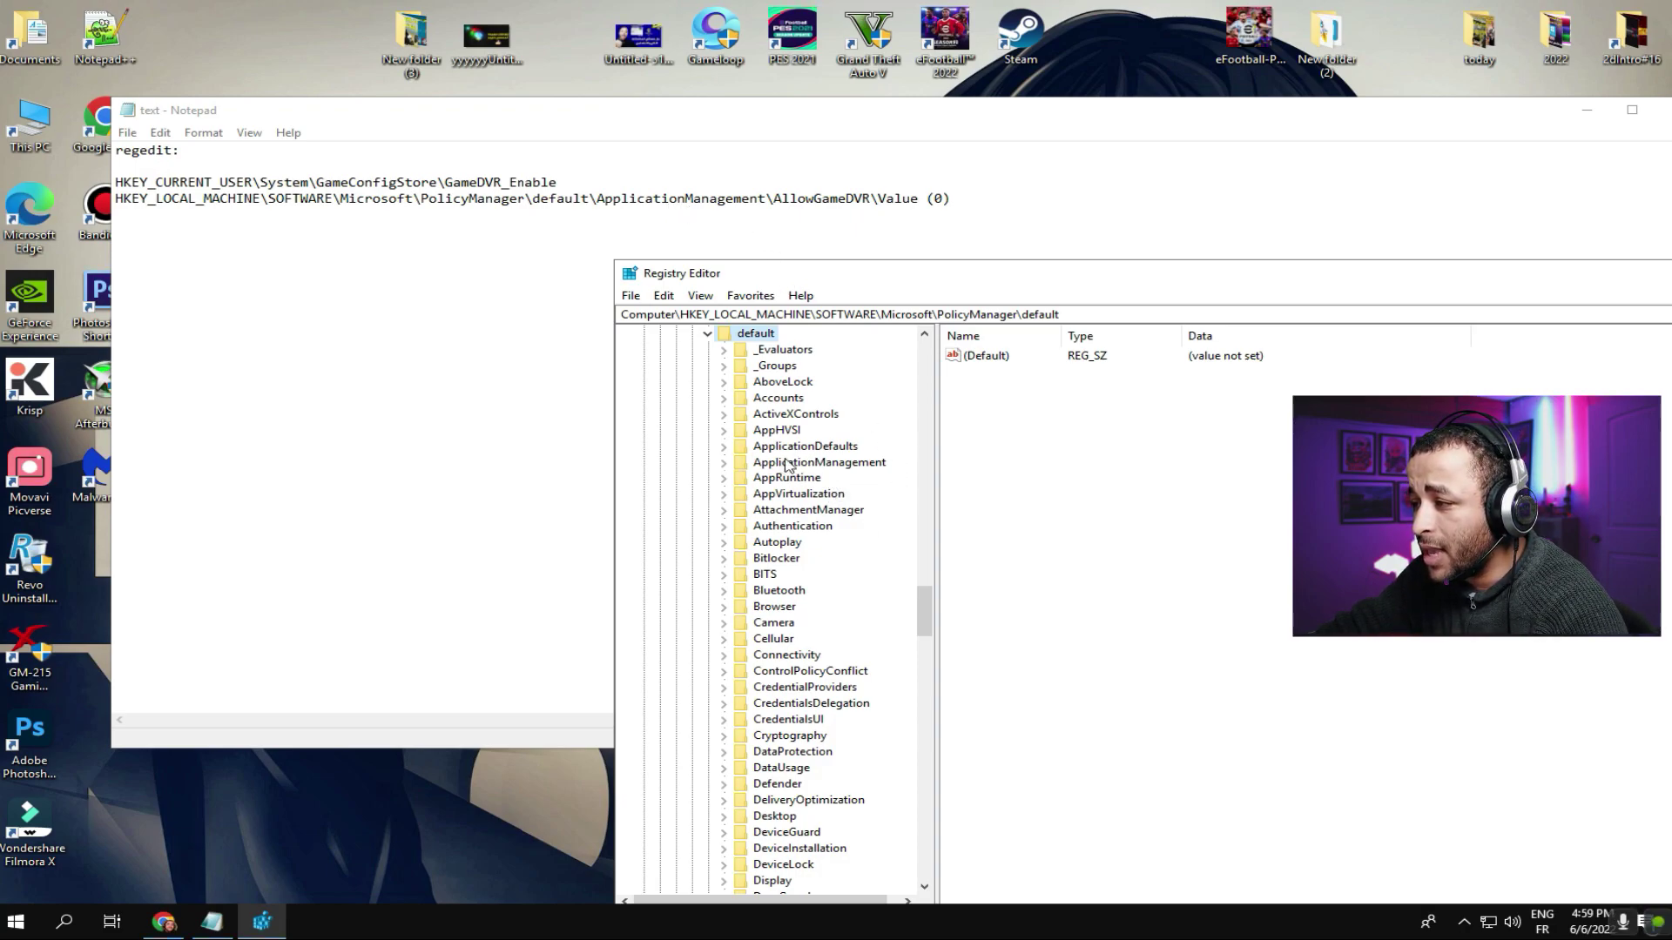
double_click(771, 465)
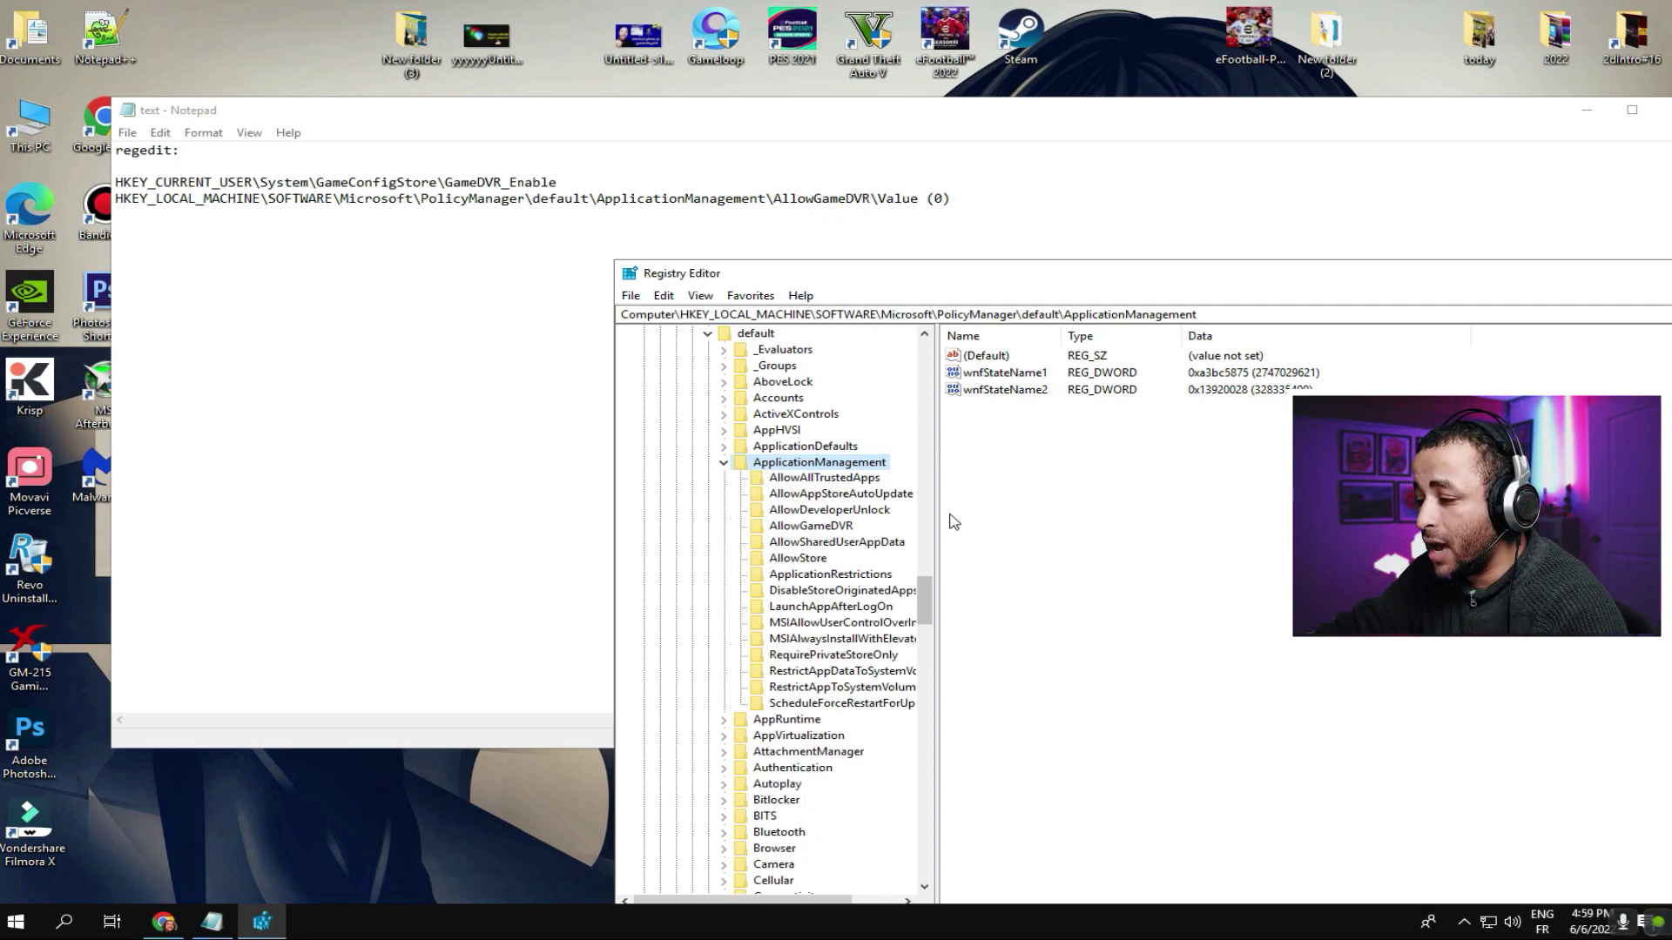
click(810, 527)
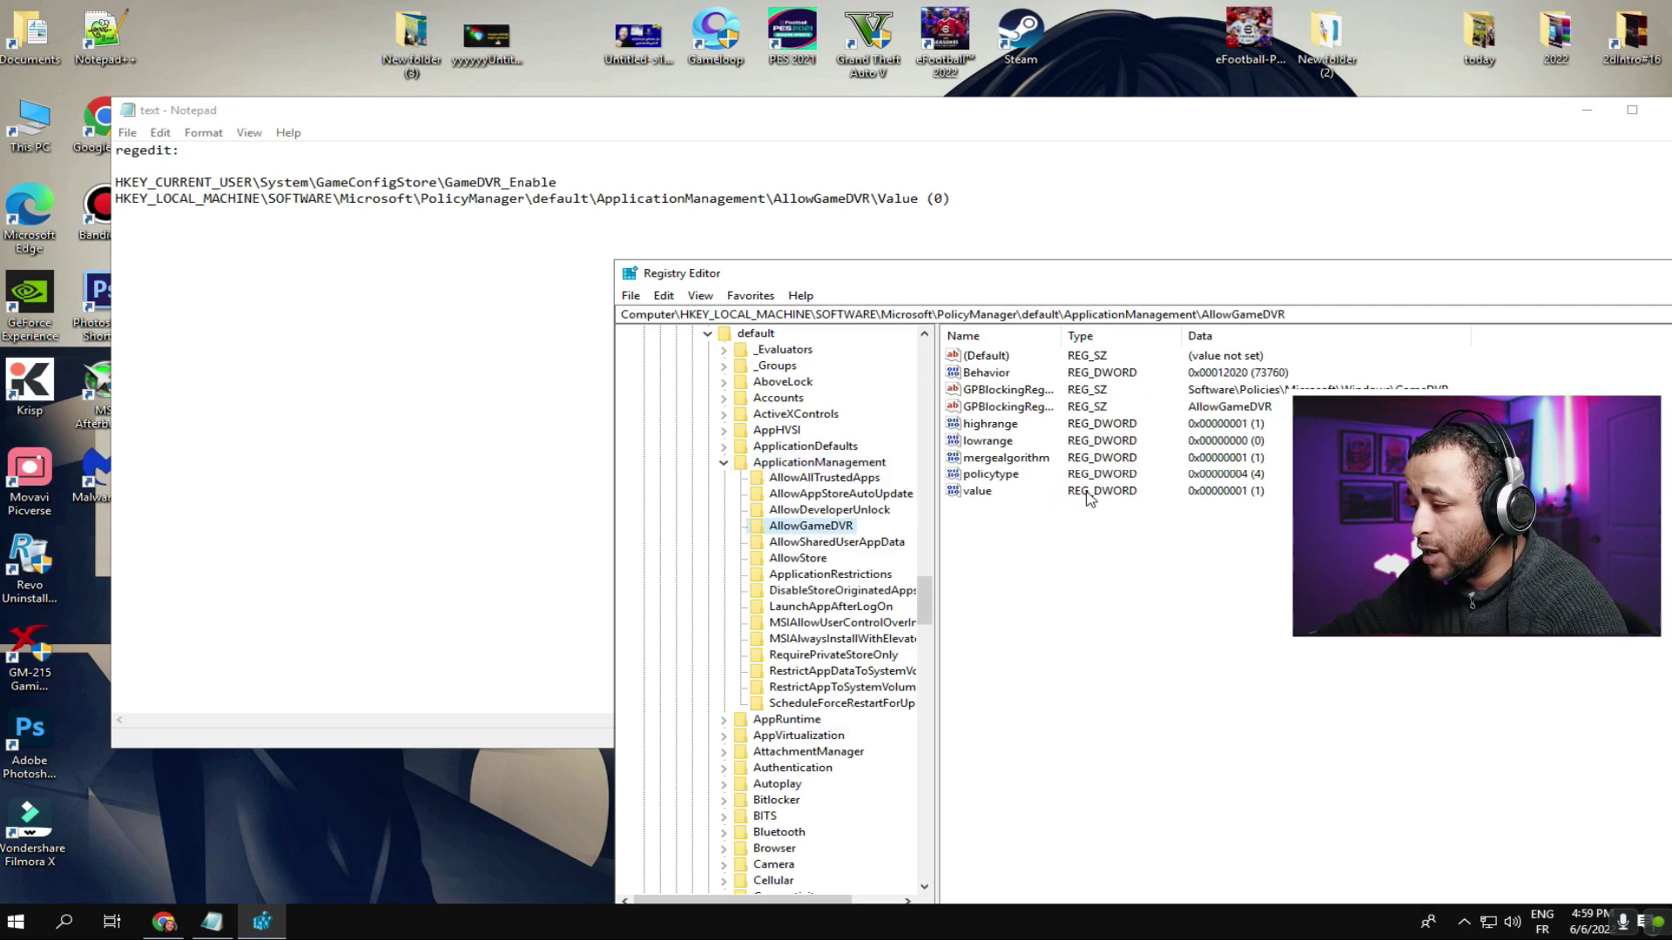
Step: Set the value data of the AllowGameDVR key's "value" entry to 0 and confirm it
click(979, 493)
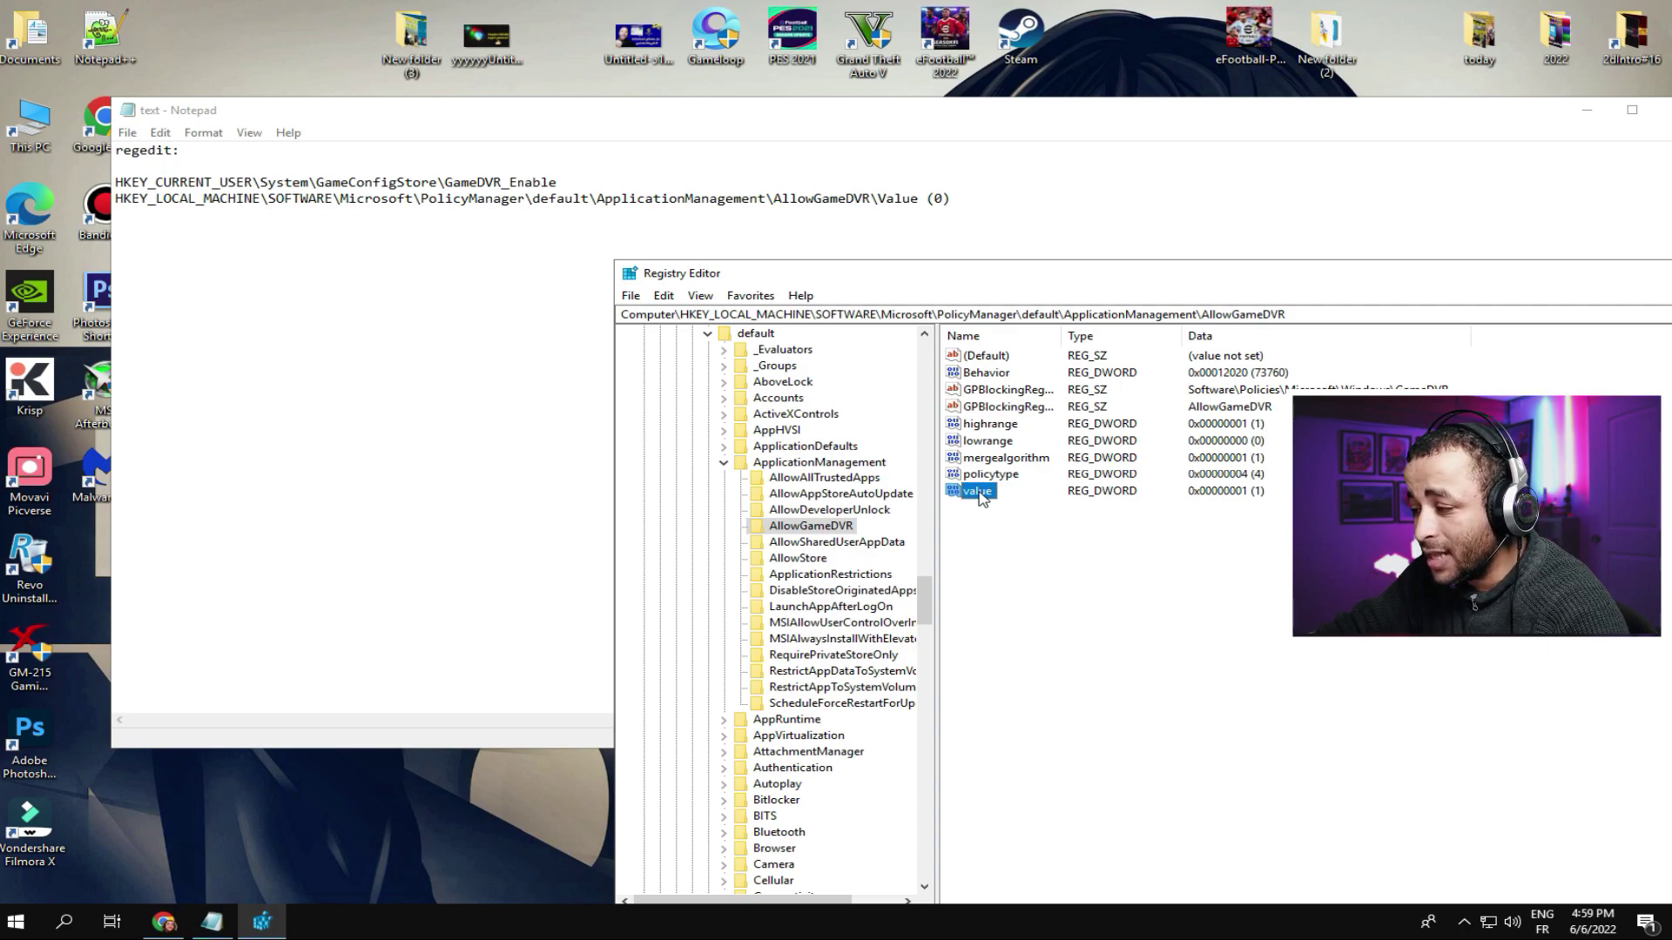
right_click(980, 496)
click(1010, 506)
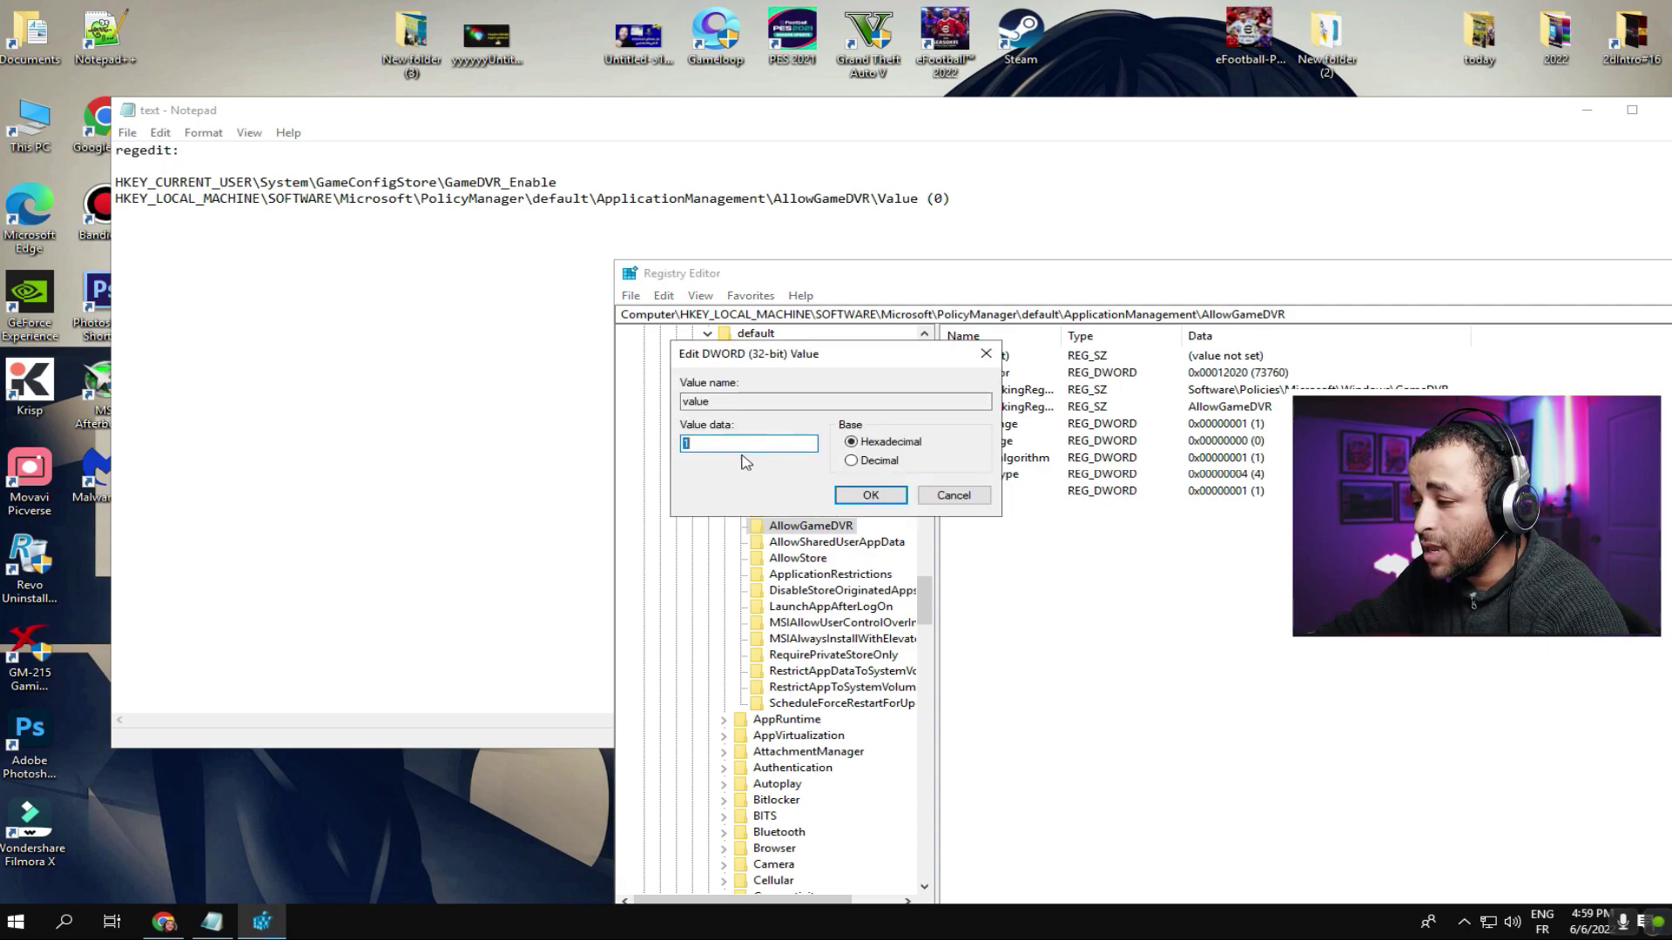
text(0)
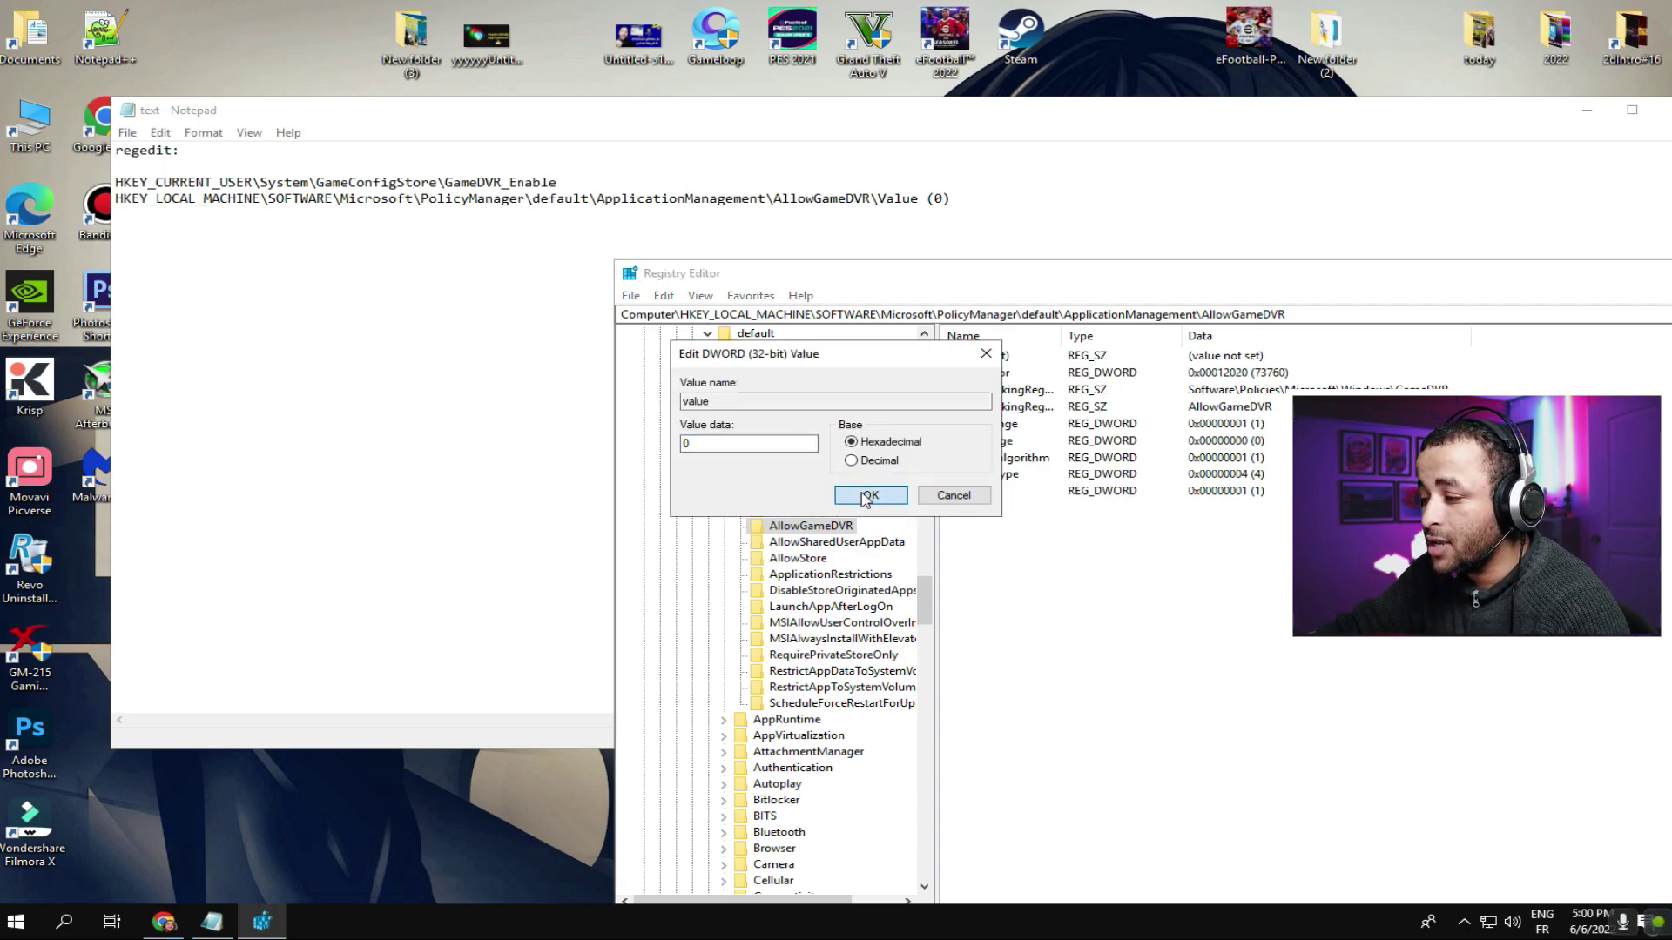
click(867, 496)
Step: Collapse the ApplicationManagement key, close Registry Editor and Notepad, and refresh the desktop
click(723, 466)
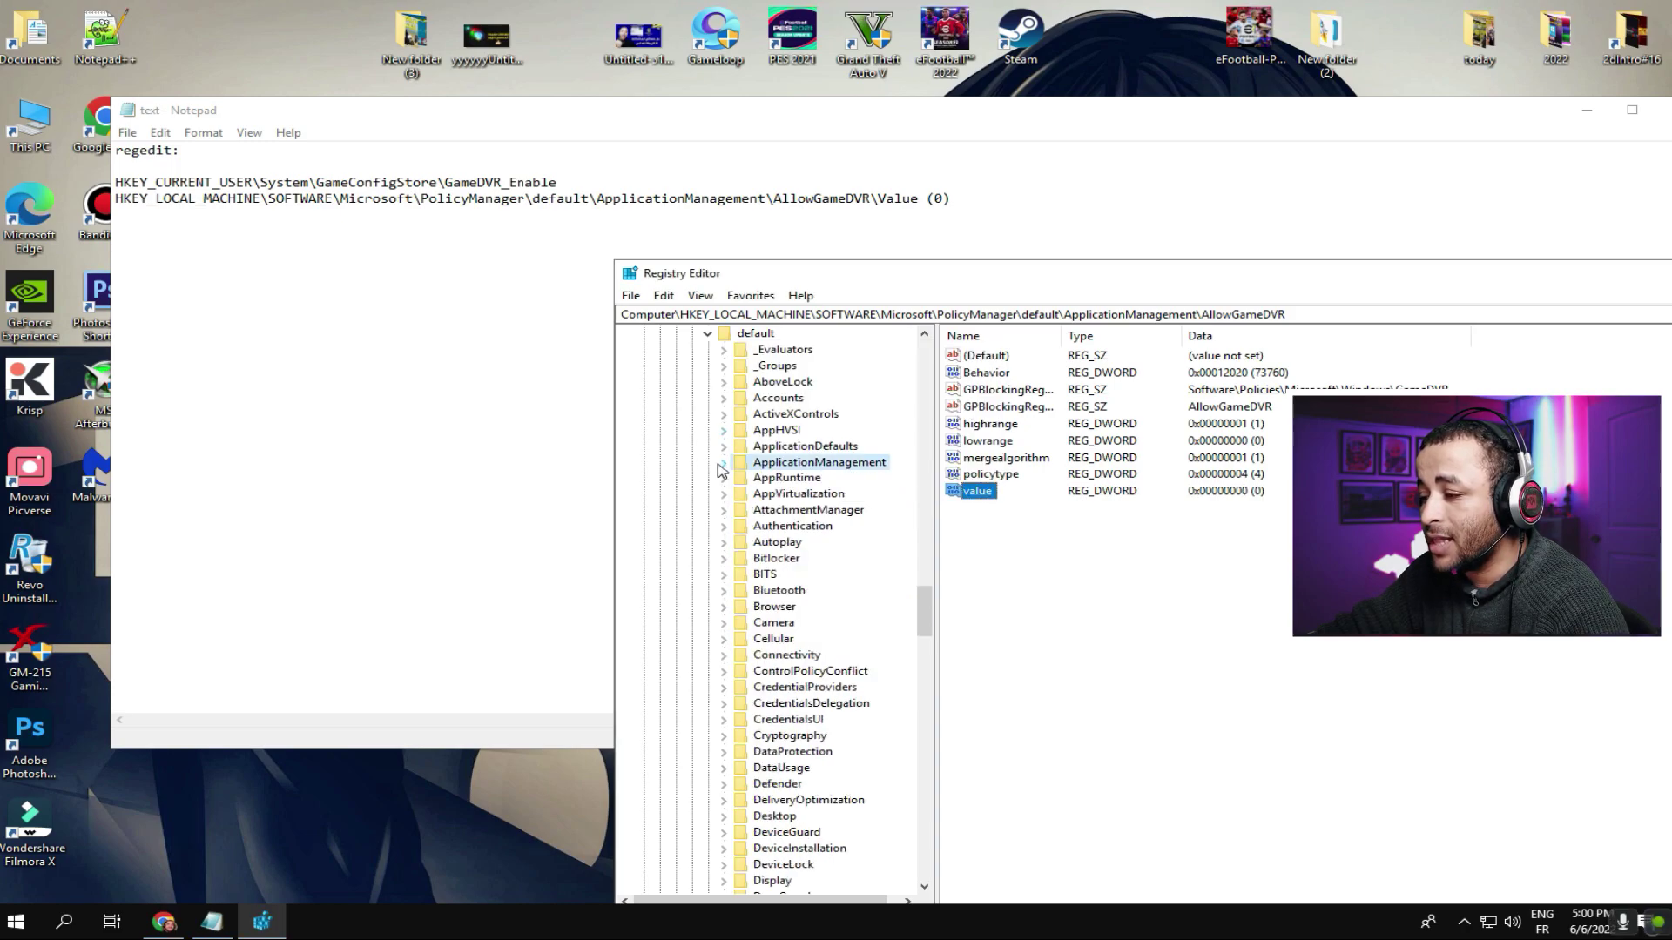
drag(1132, 281, 617, 265)
click(1350, 251)
click(1661, 110)
click(796, 473)
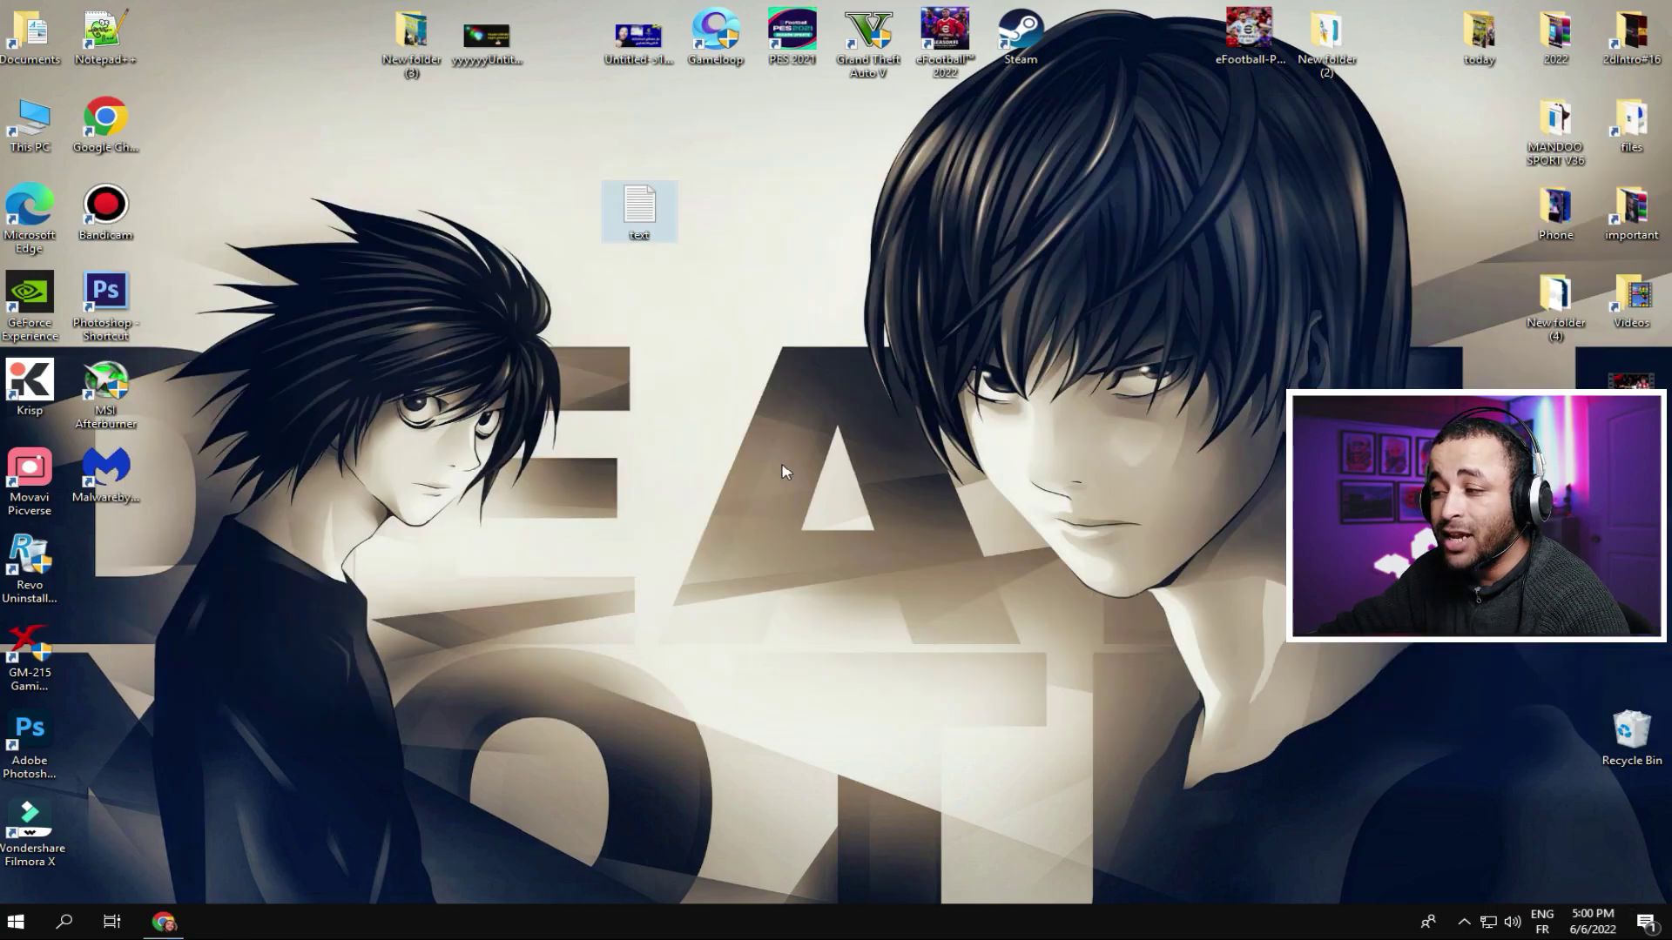
right_click(451, 430)
click(524, 470)
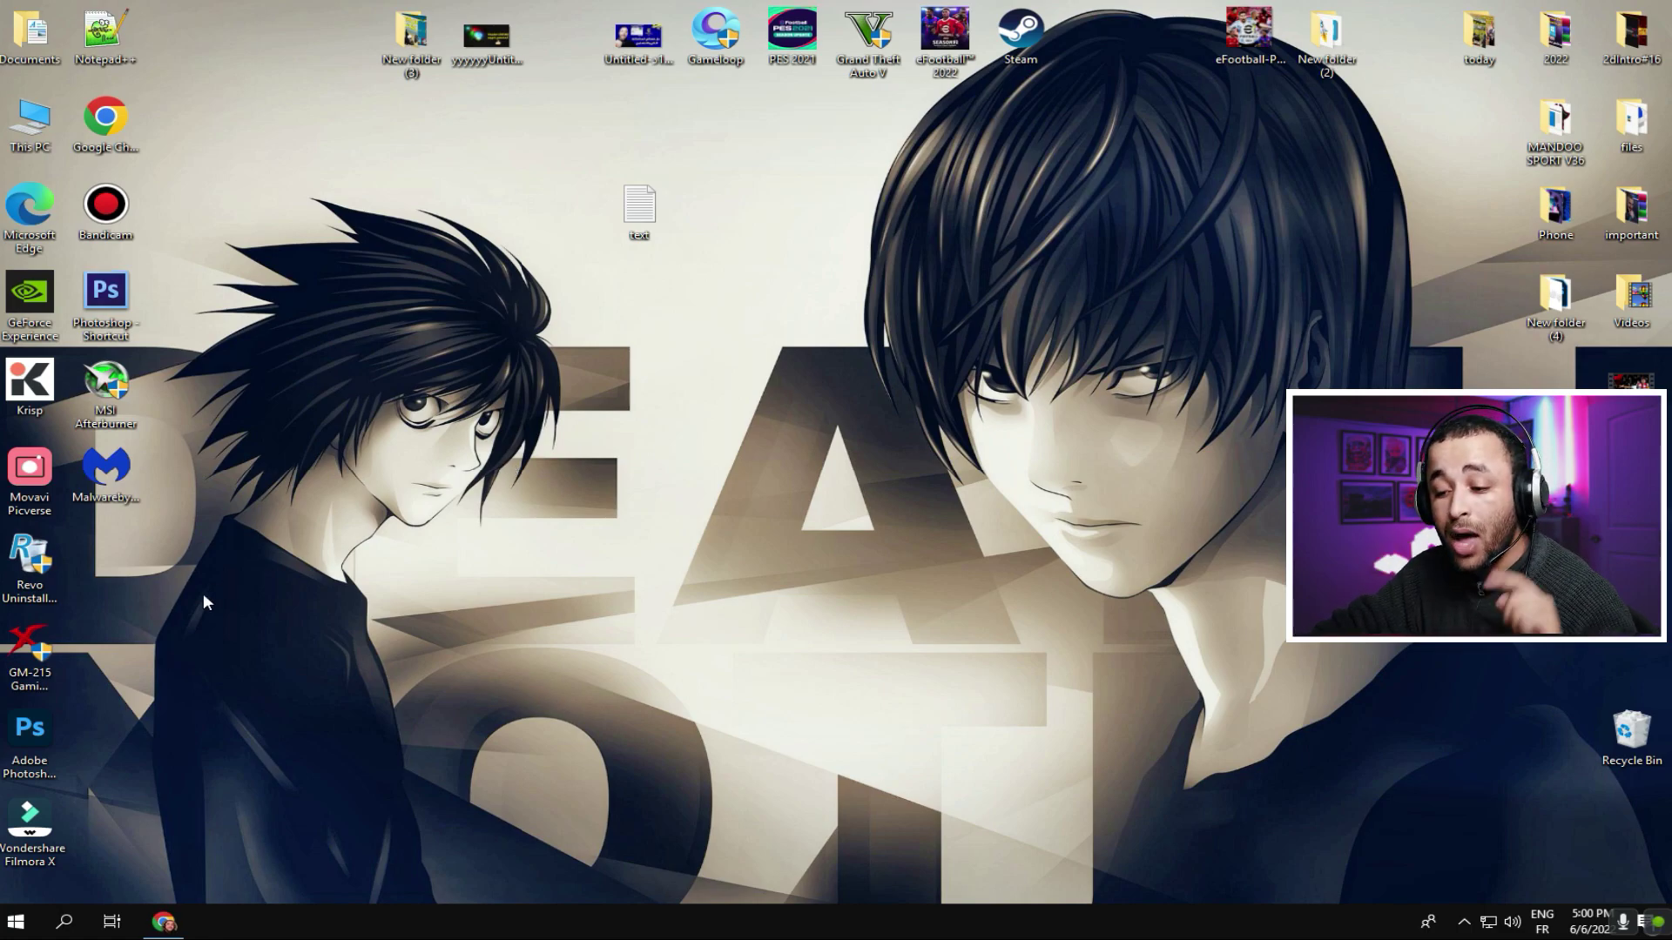
Step: Search Windows for Run and use it to open the system temp folder with the command temp
click(66, 924)
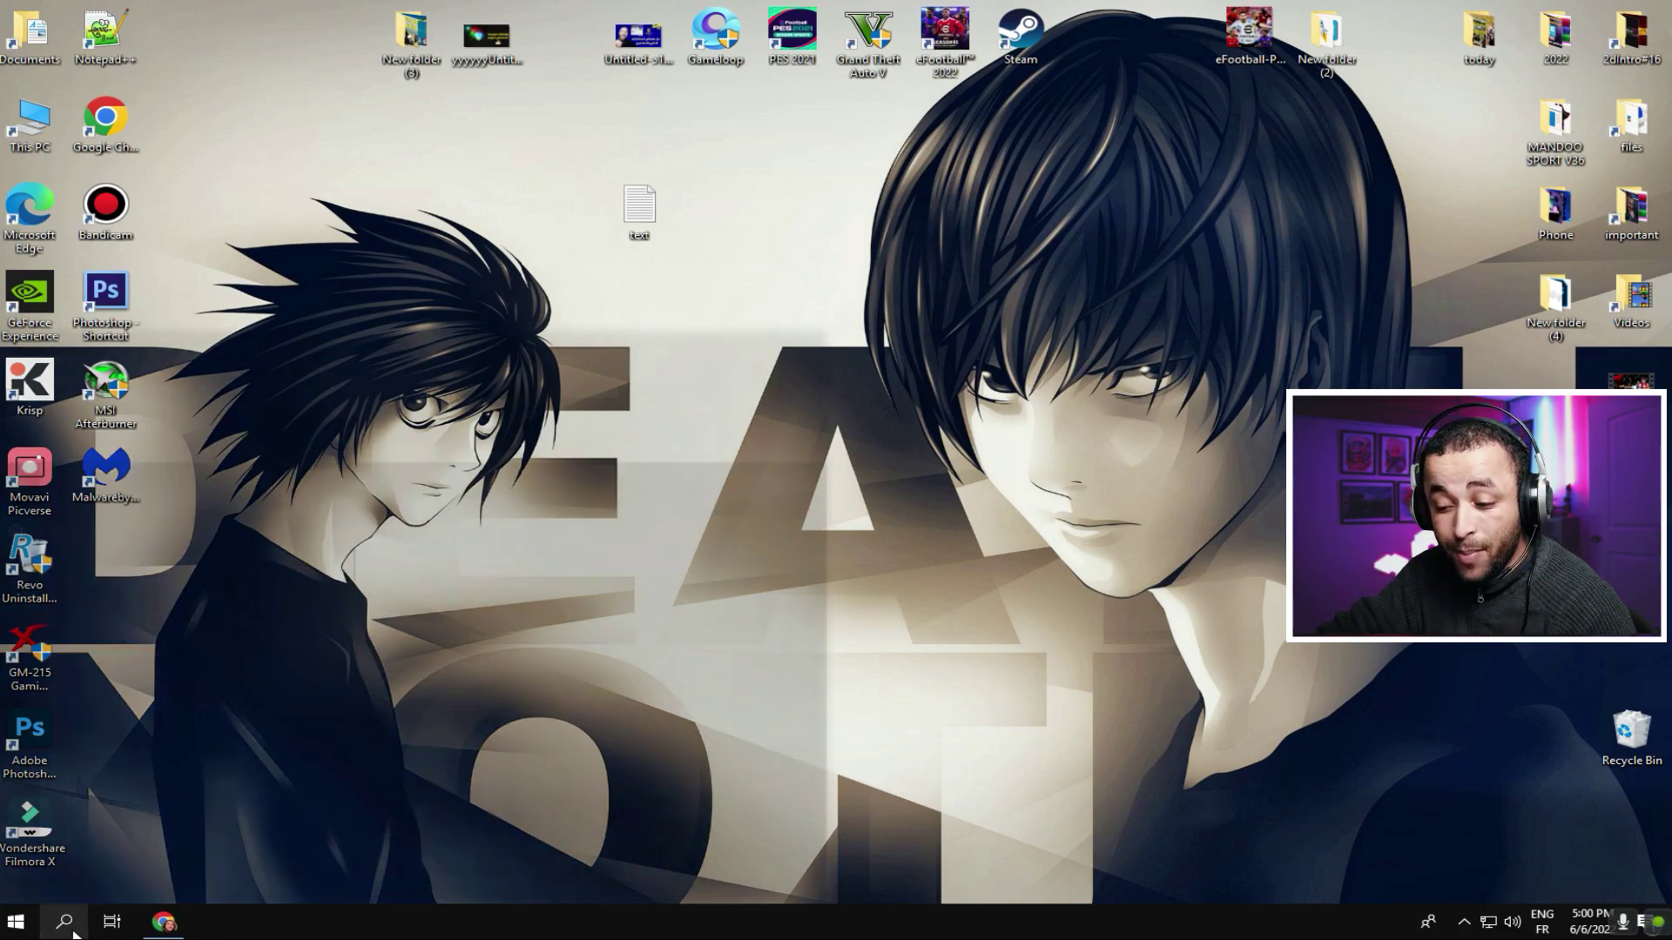
text(run)
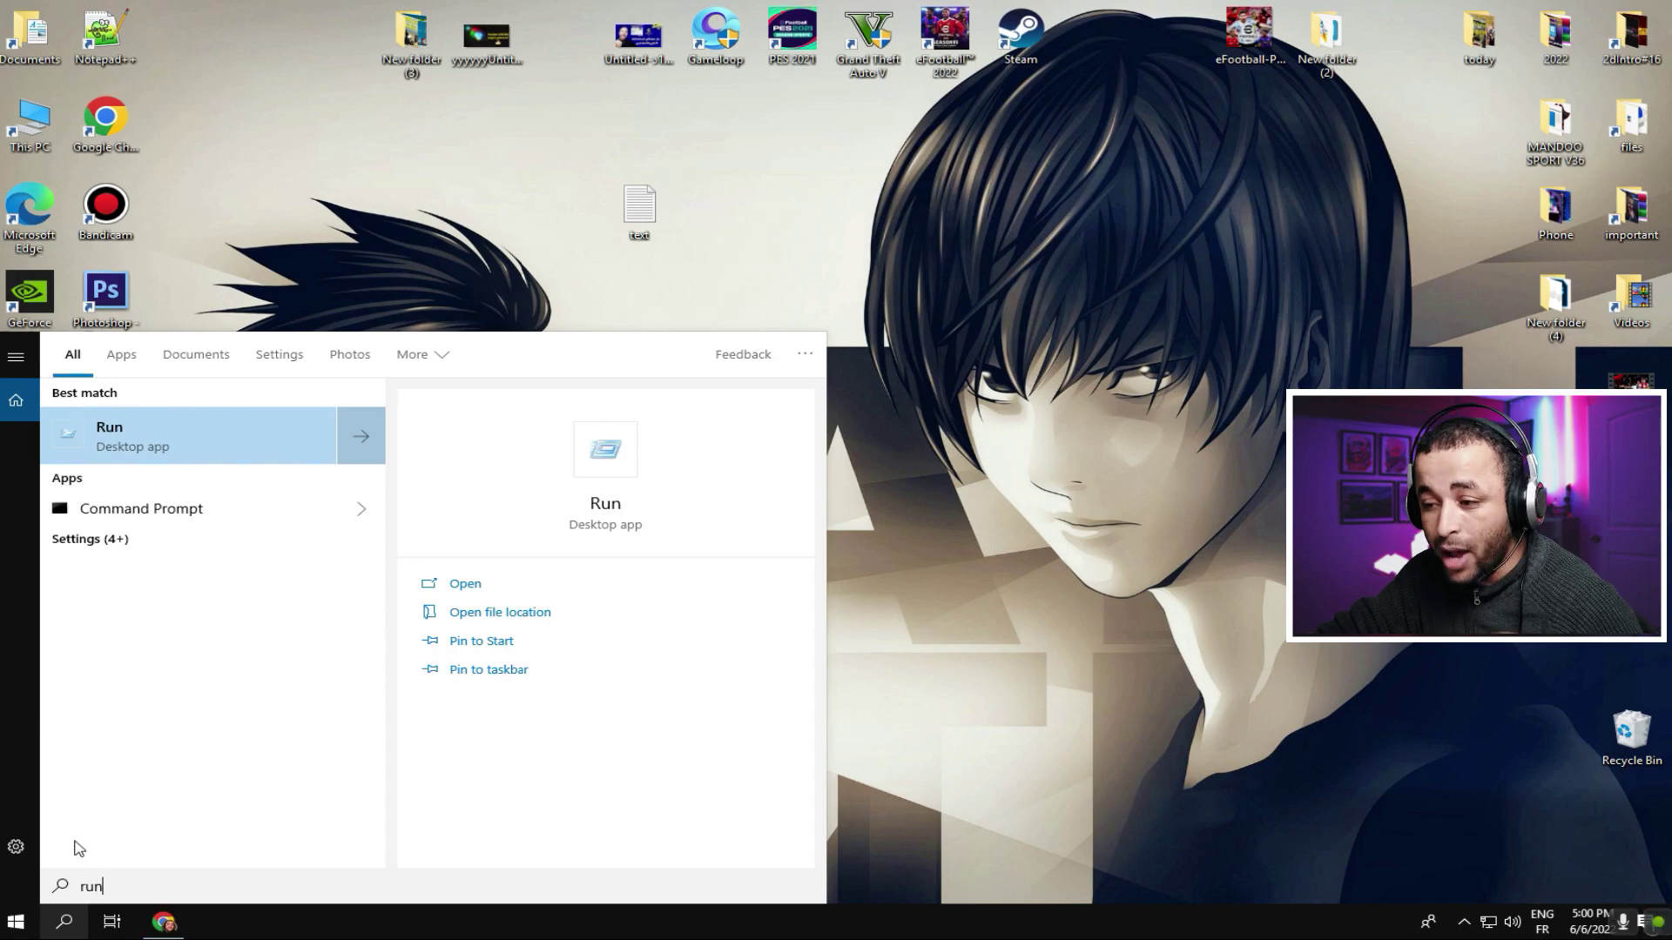
click(160, 447)
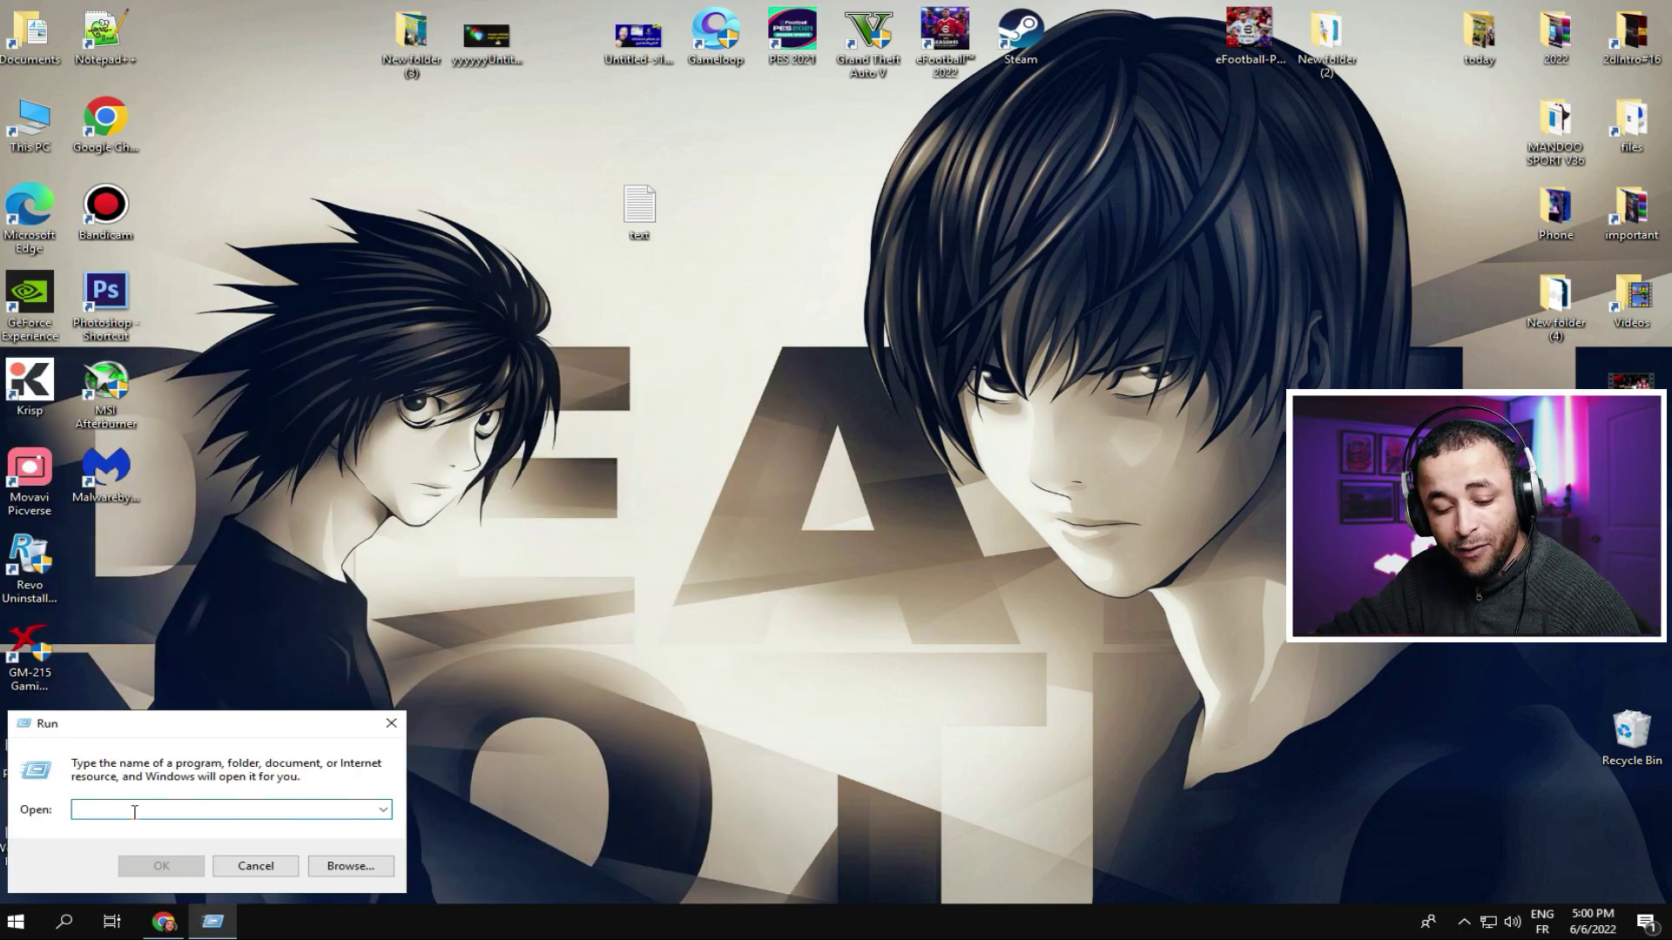
text(temp)
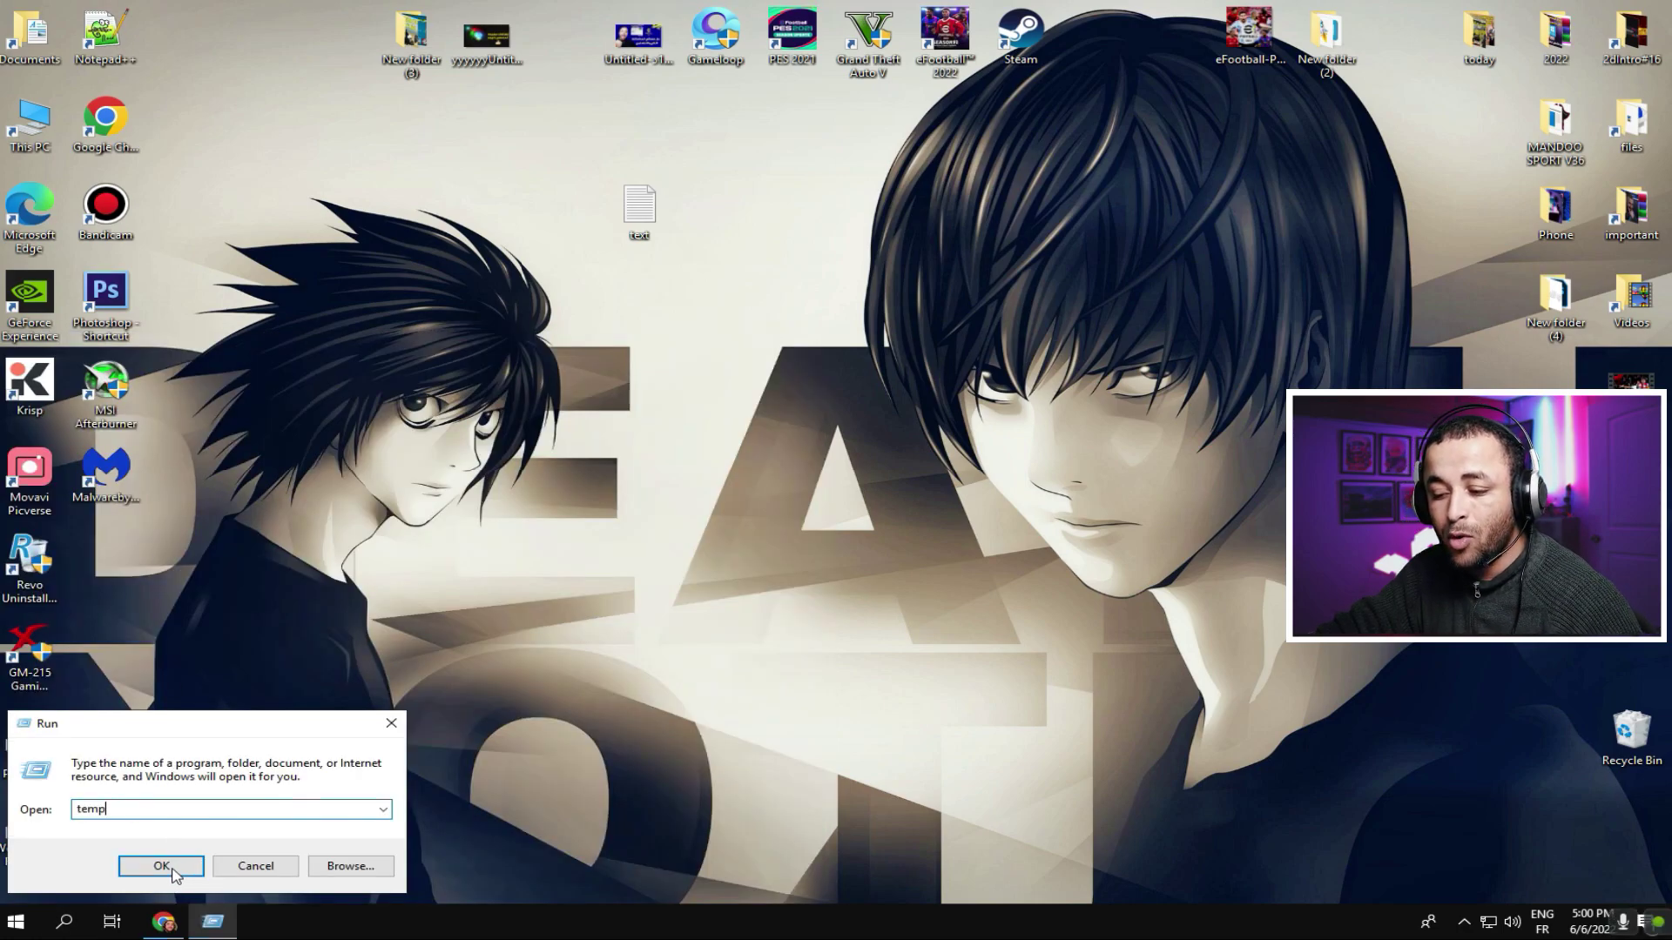
click(162, 866)
Step: Delete everything in the Windows temp folder, granting administrator permission for all current items, and close the folder
drag(296, 605, 191, 102)
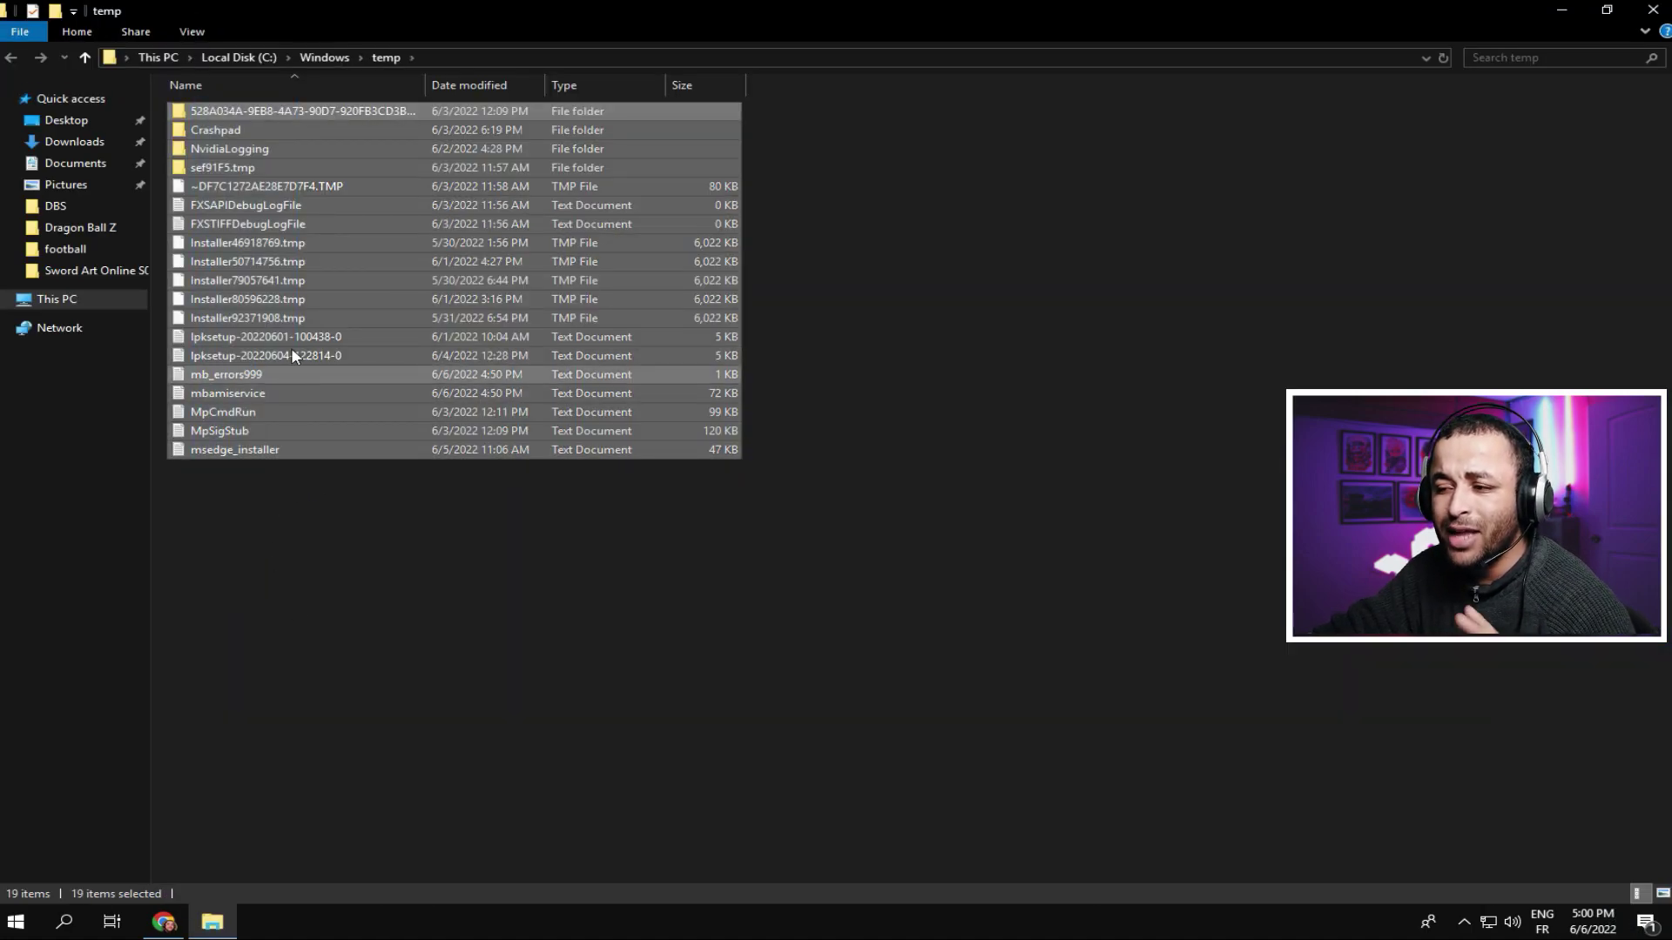
right_click(294, 313)
click(356, 566)
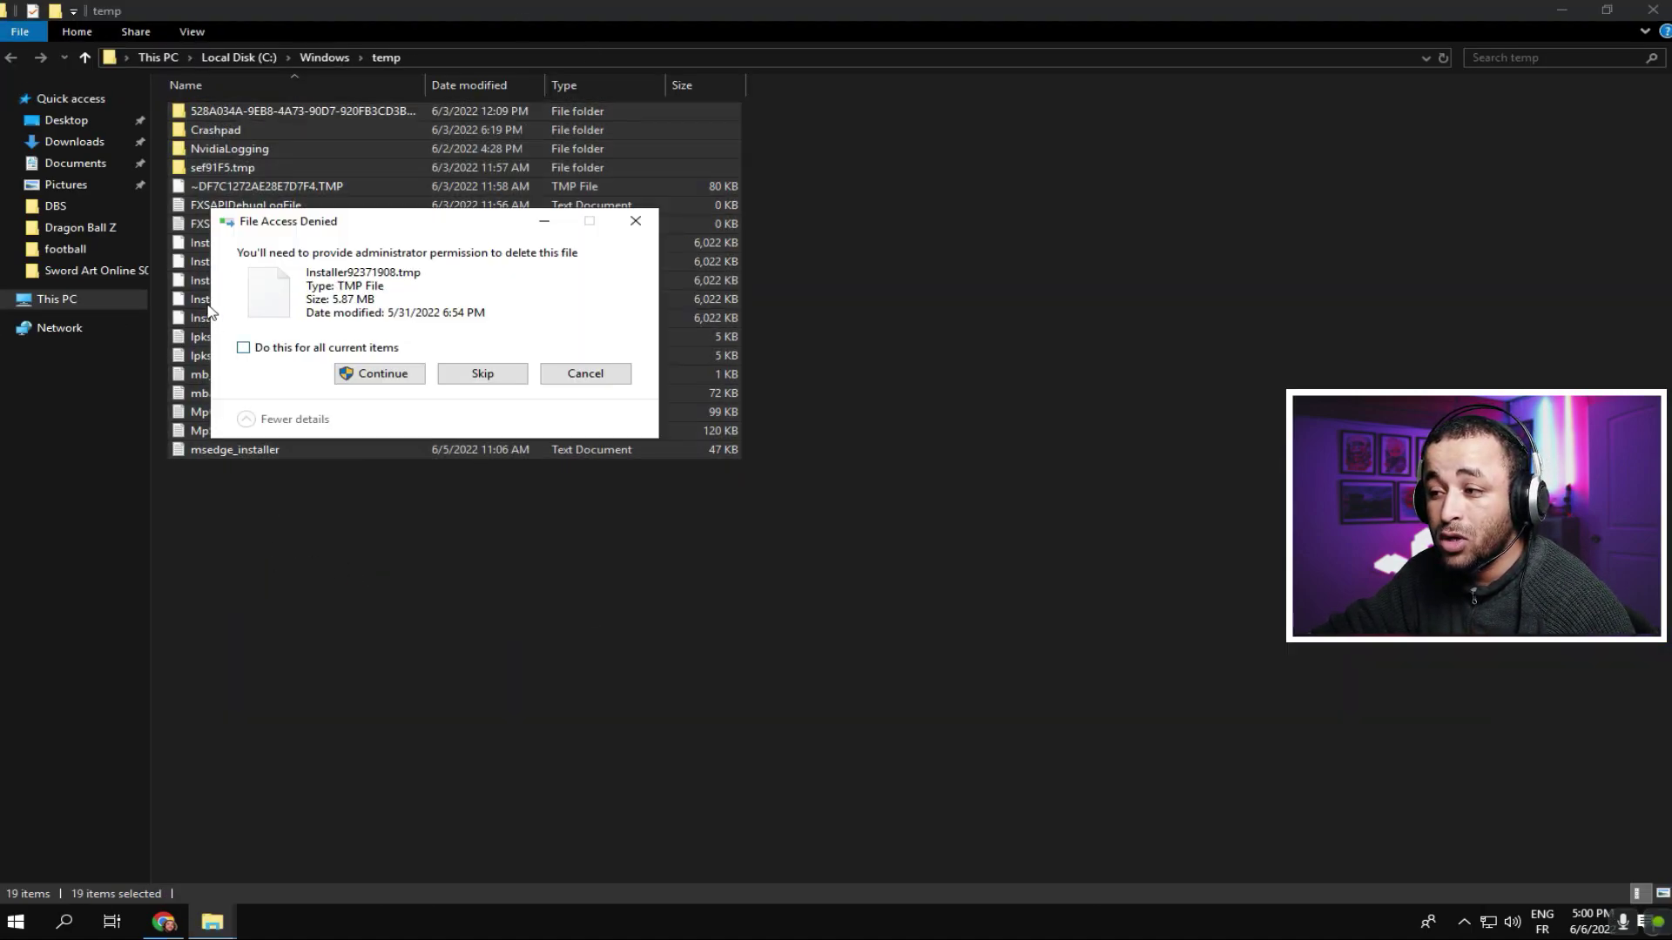
click(373, 374)
click(243, 347)
click(376, 375)
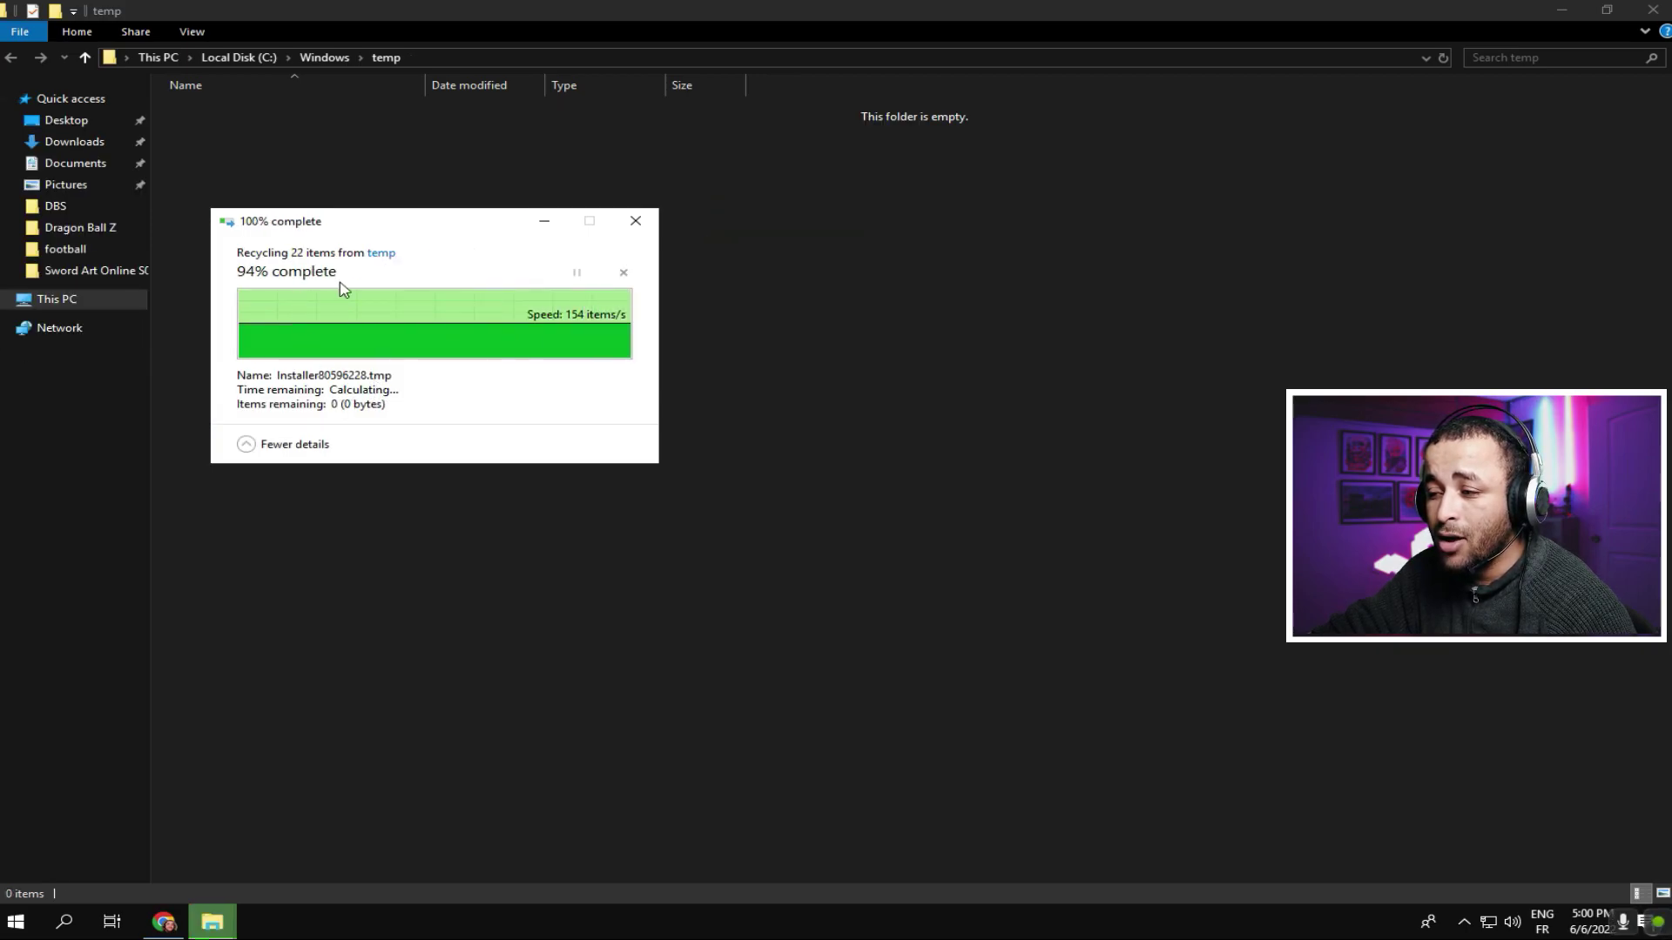
click(1652, 10)
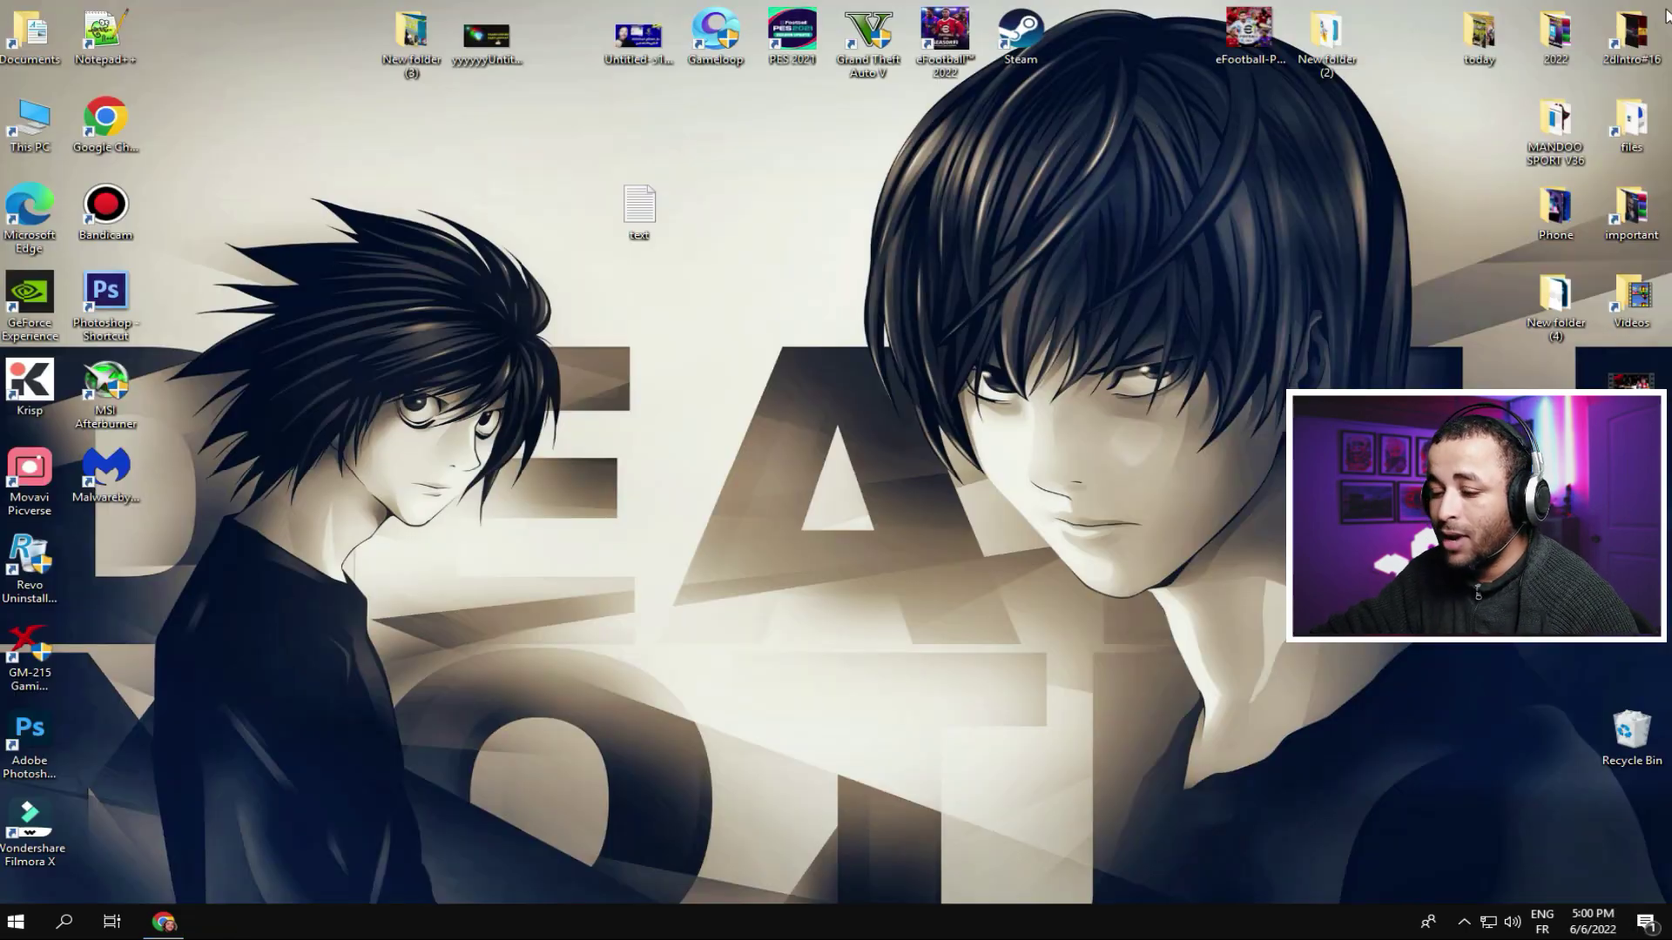
Step: Open the Run dialog again and use %temp% to open the user's local Temp folder
click(78, 914)
text(run)
key(Return)
text(%)
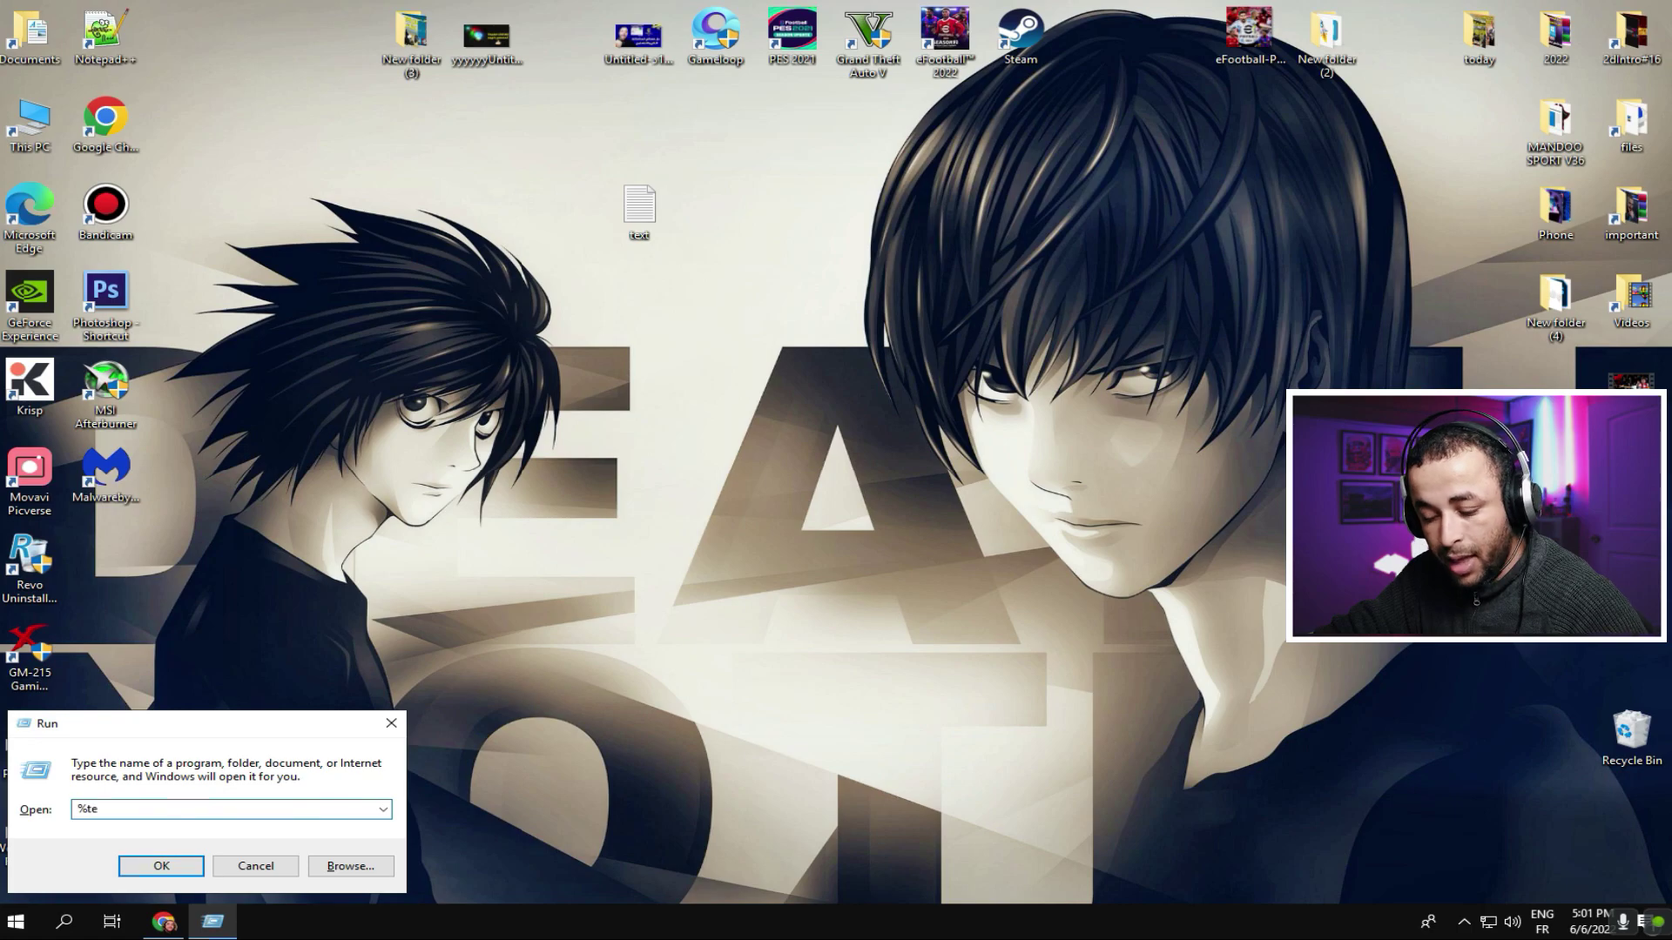
text(te)
right_click(115, 807)
click(180, 635)
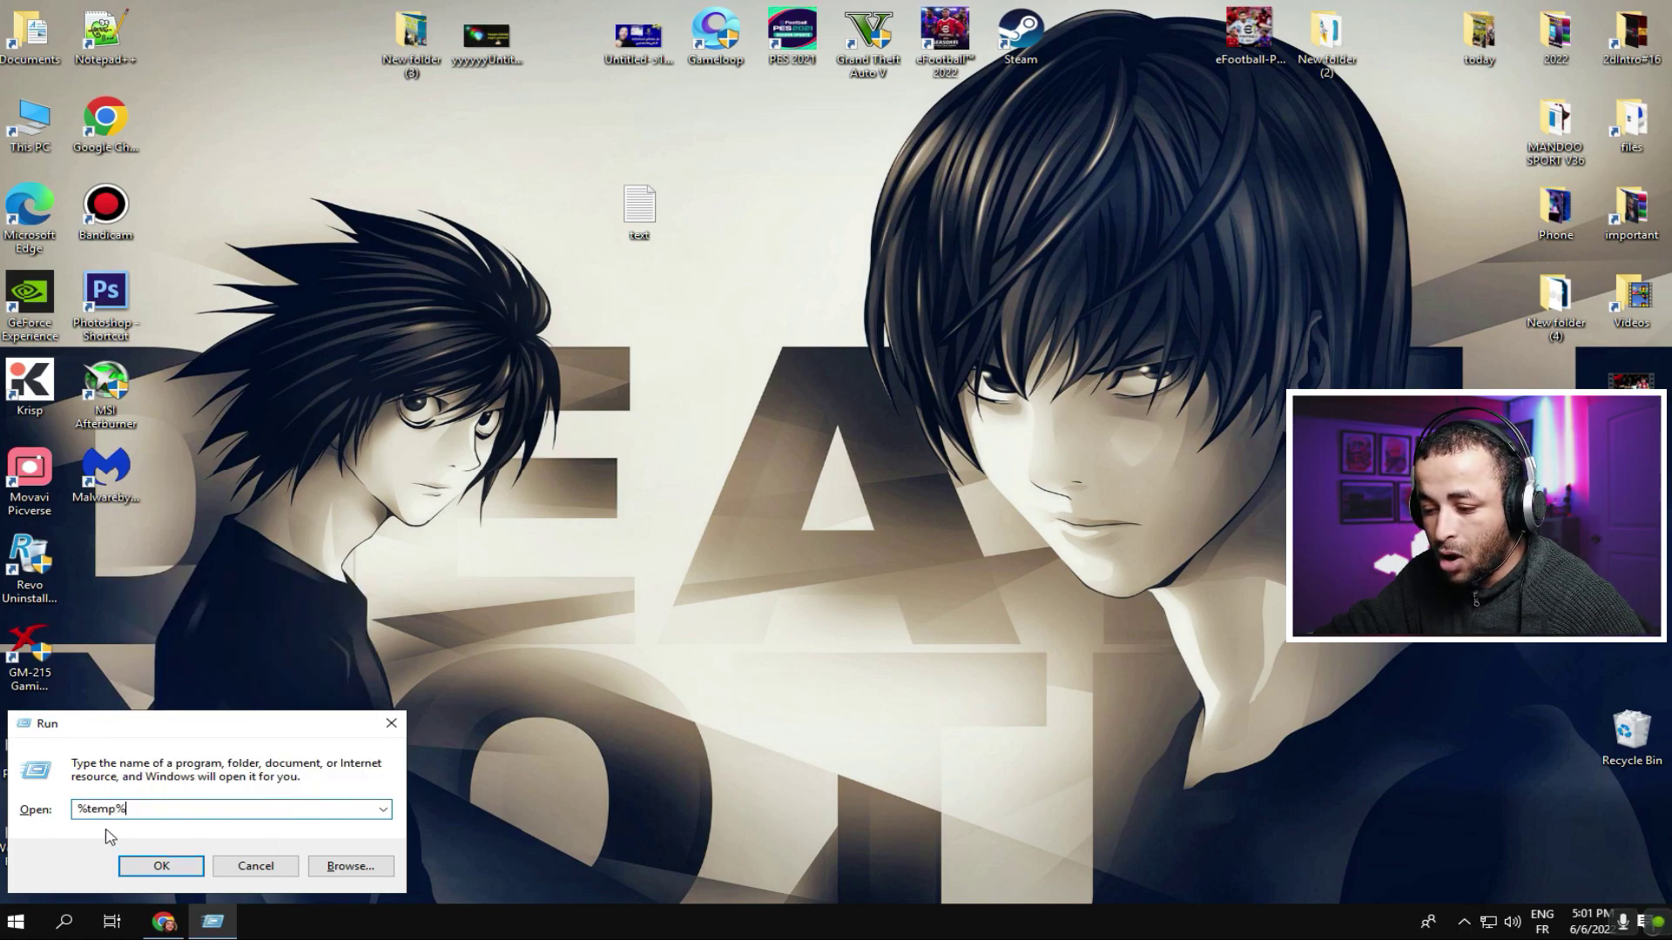
click(163, 865)
Step: Select everything in the local Temp folder and check the selection's total size in its properties
drag(850, 116, 96, 893)
key(ctrl+a)
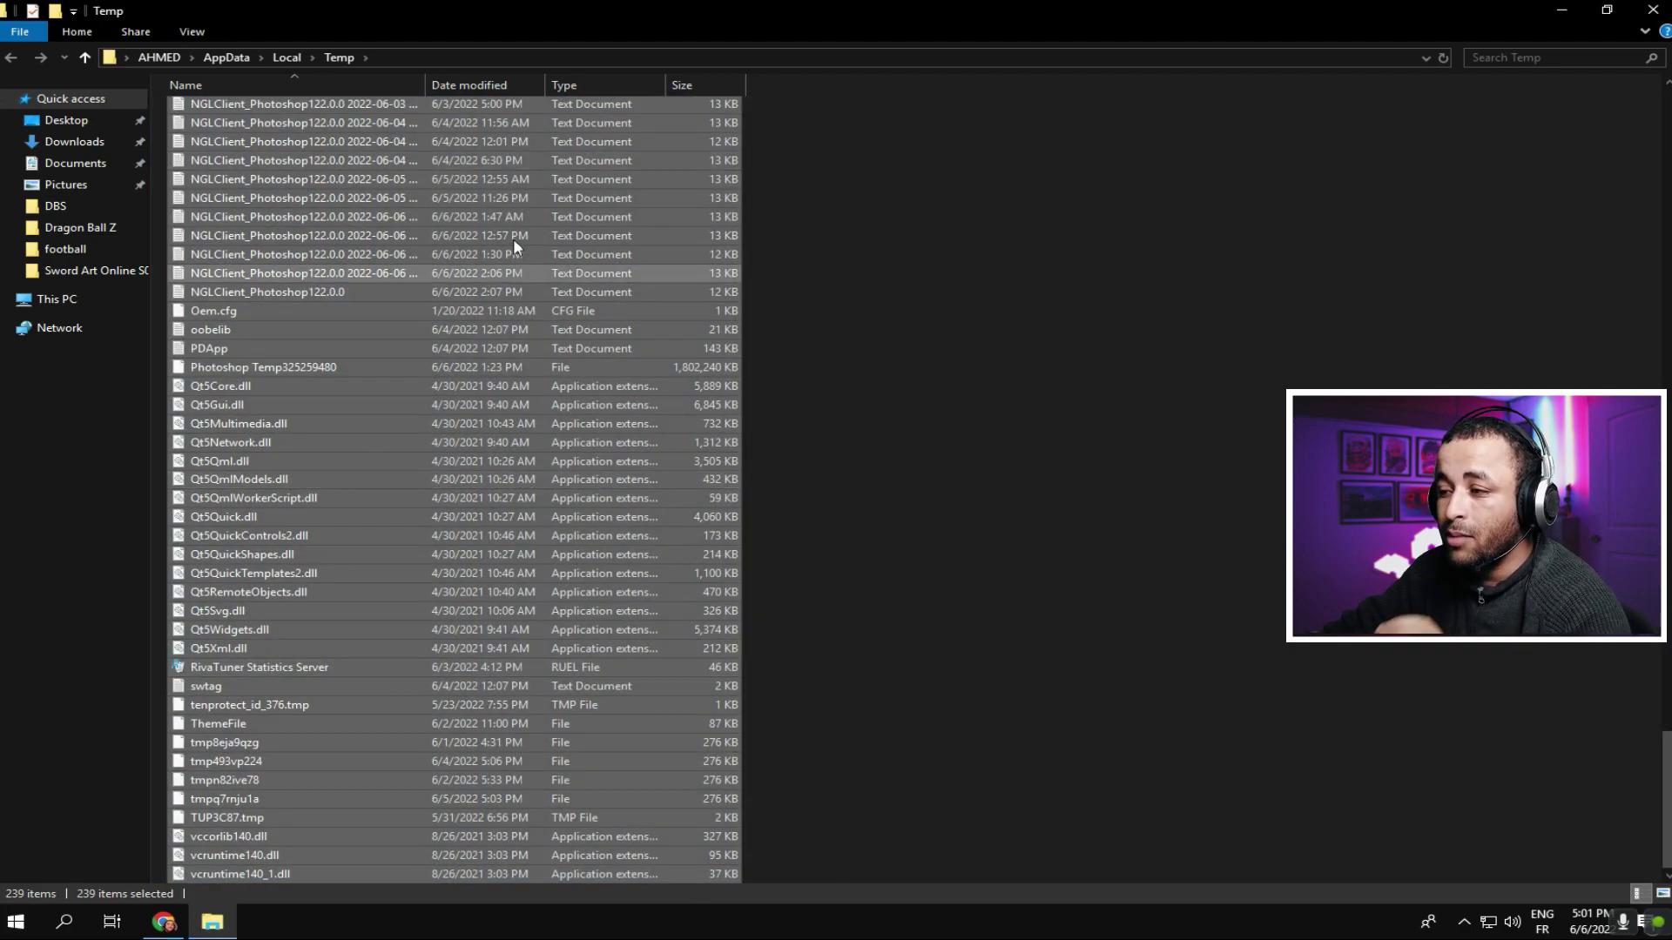
right_click(514, 239)
click(629, 558)
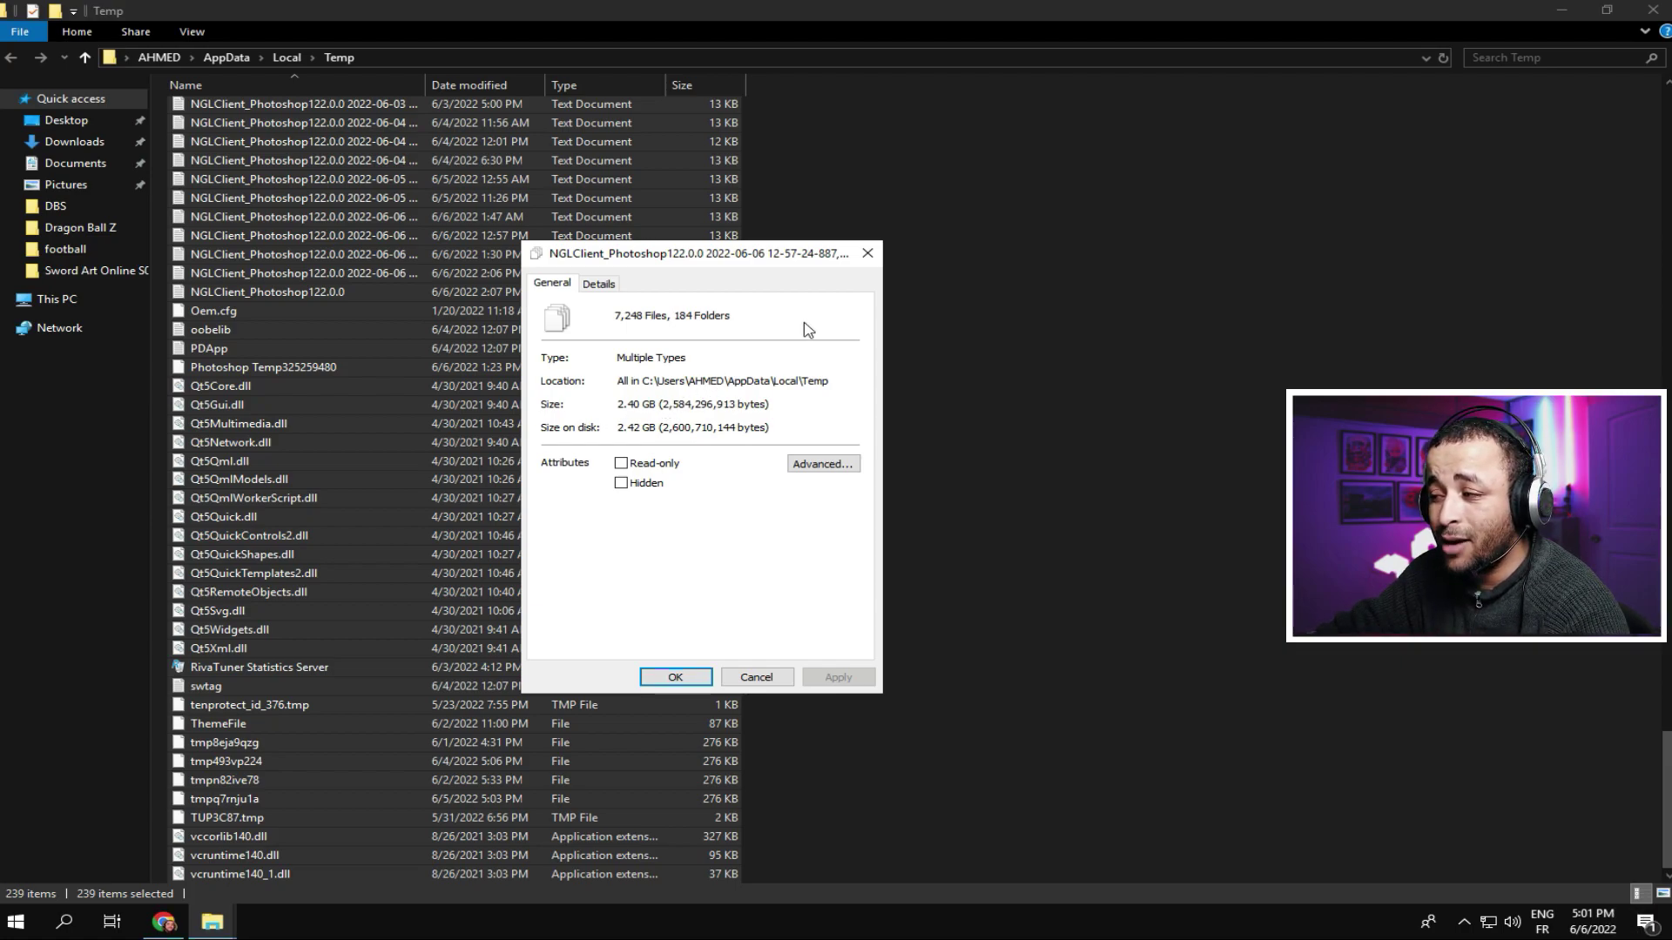
click(868, 254)
Step: Delete all selected local Temp items with administrator permission, skip the files in use, and close the folder
right_click(430, 322)
click(481, 596)
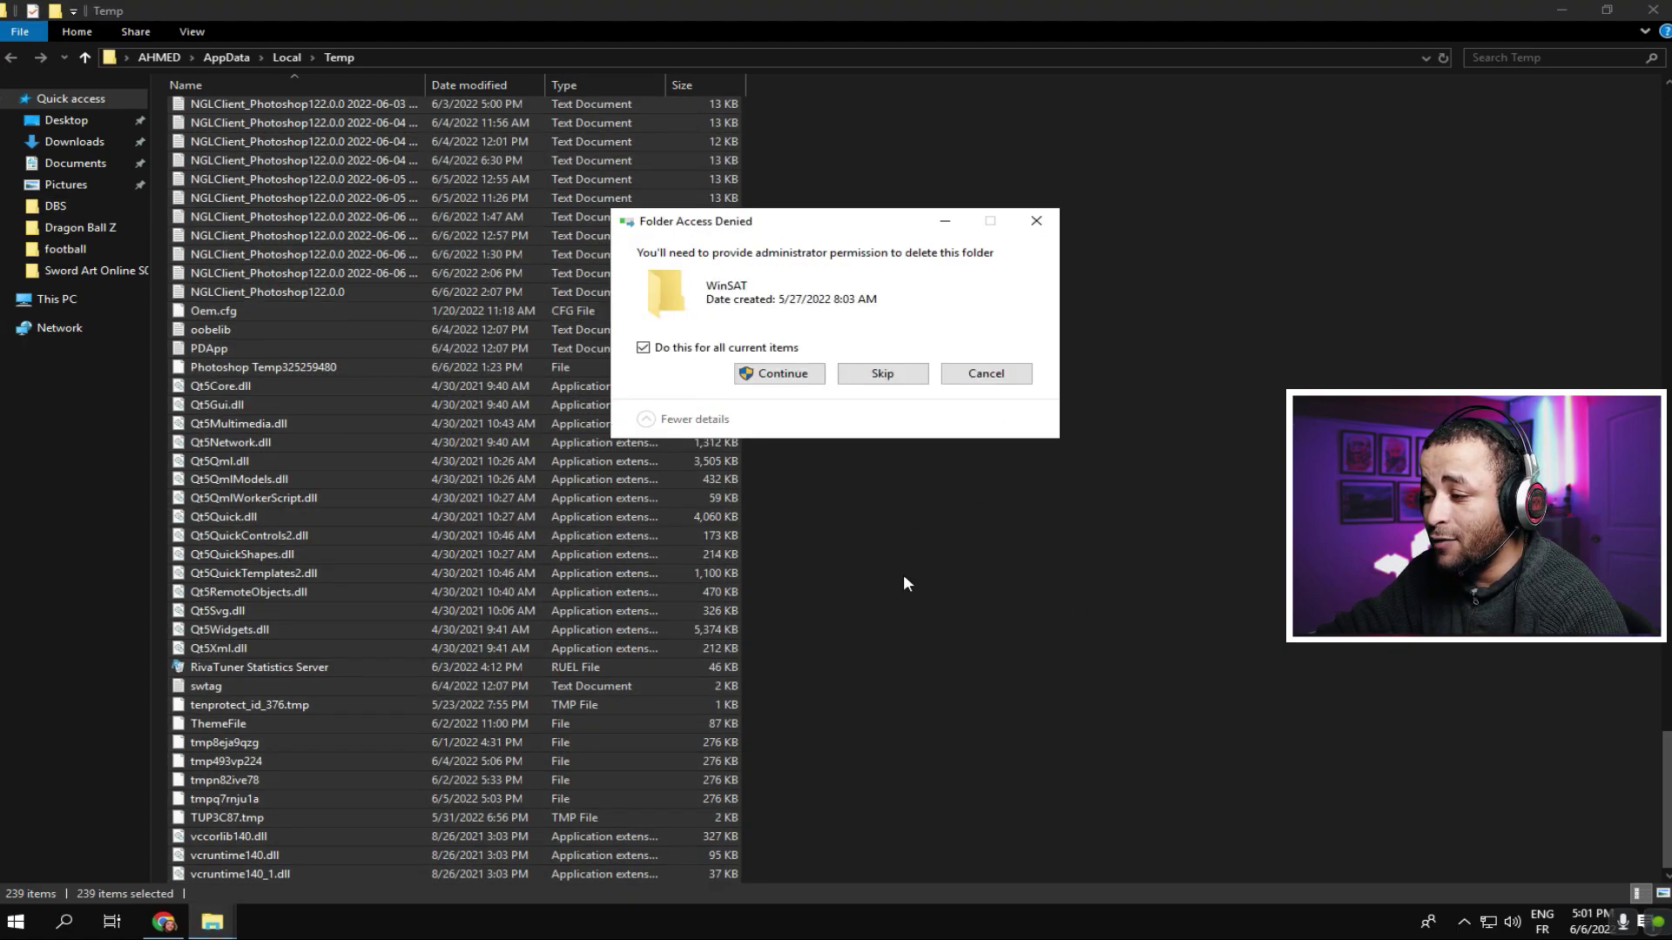
click(810, 376)
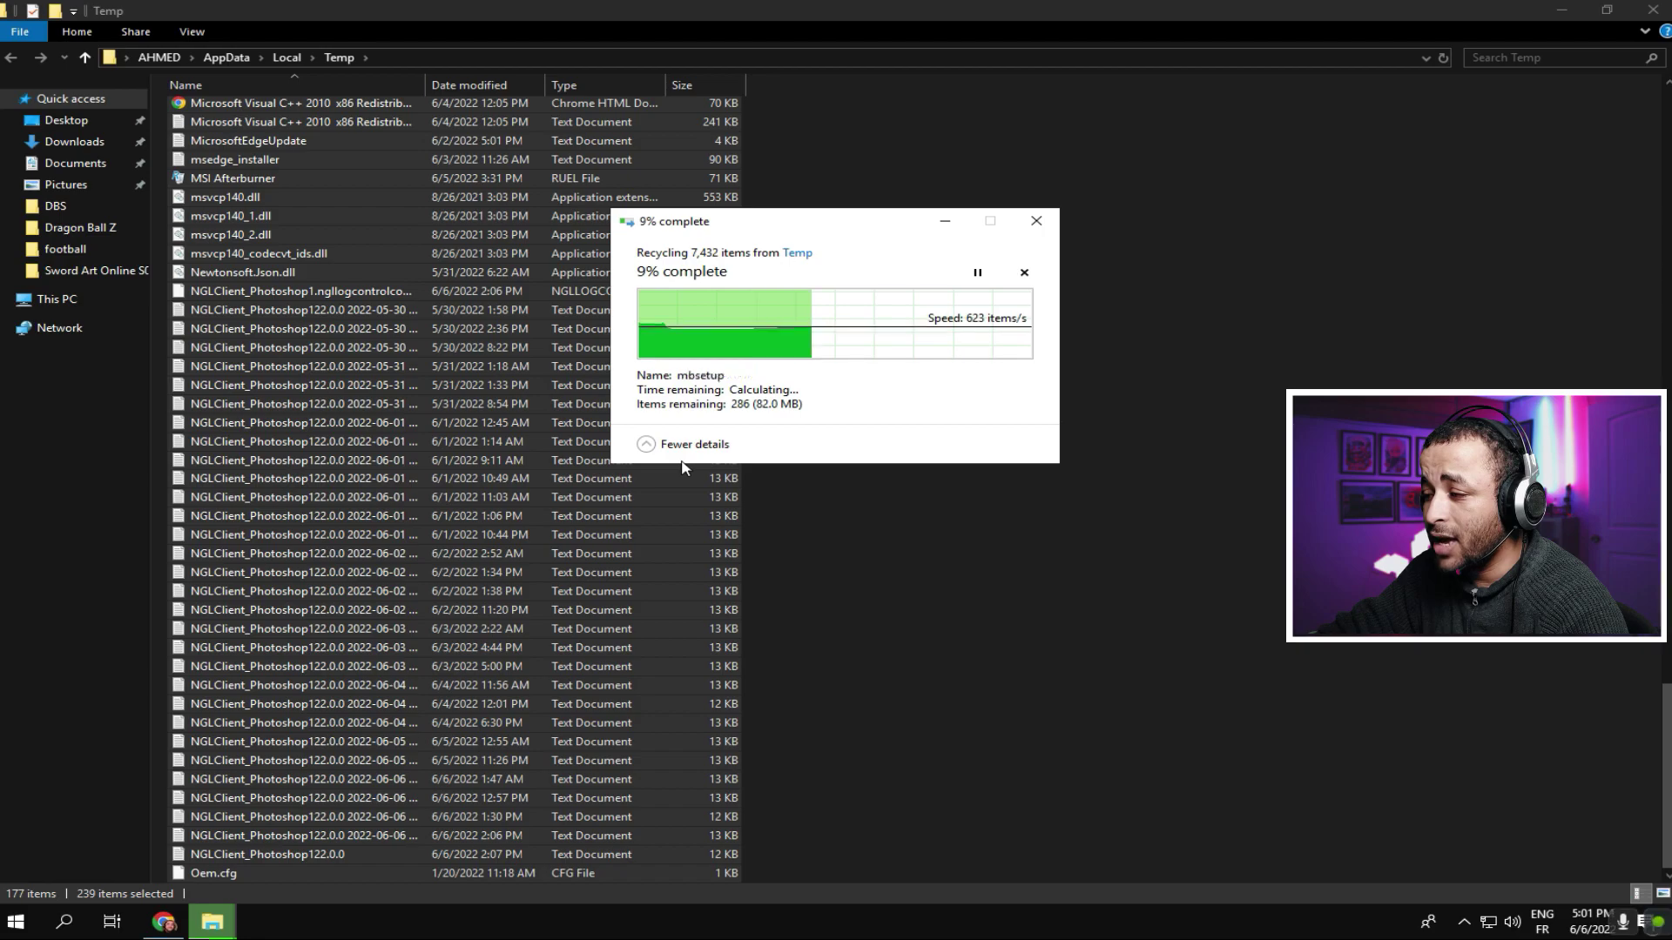
key(Return)
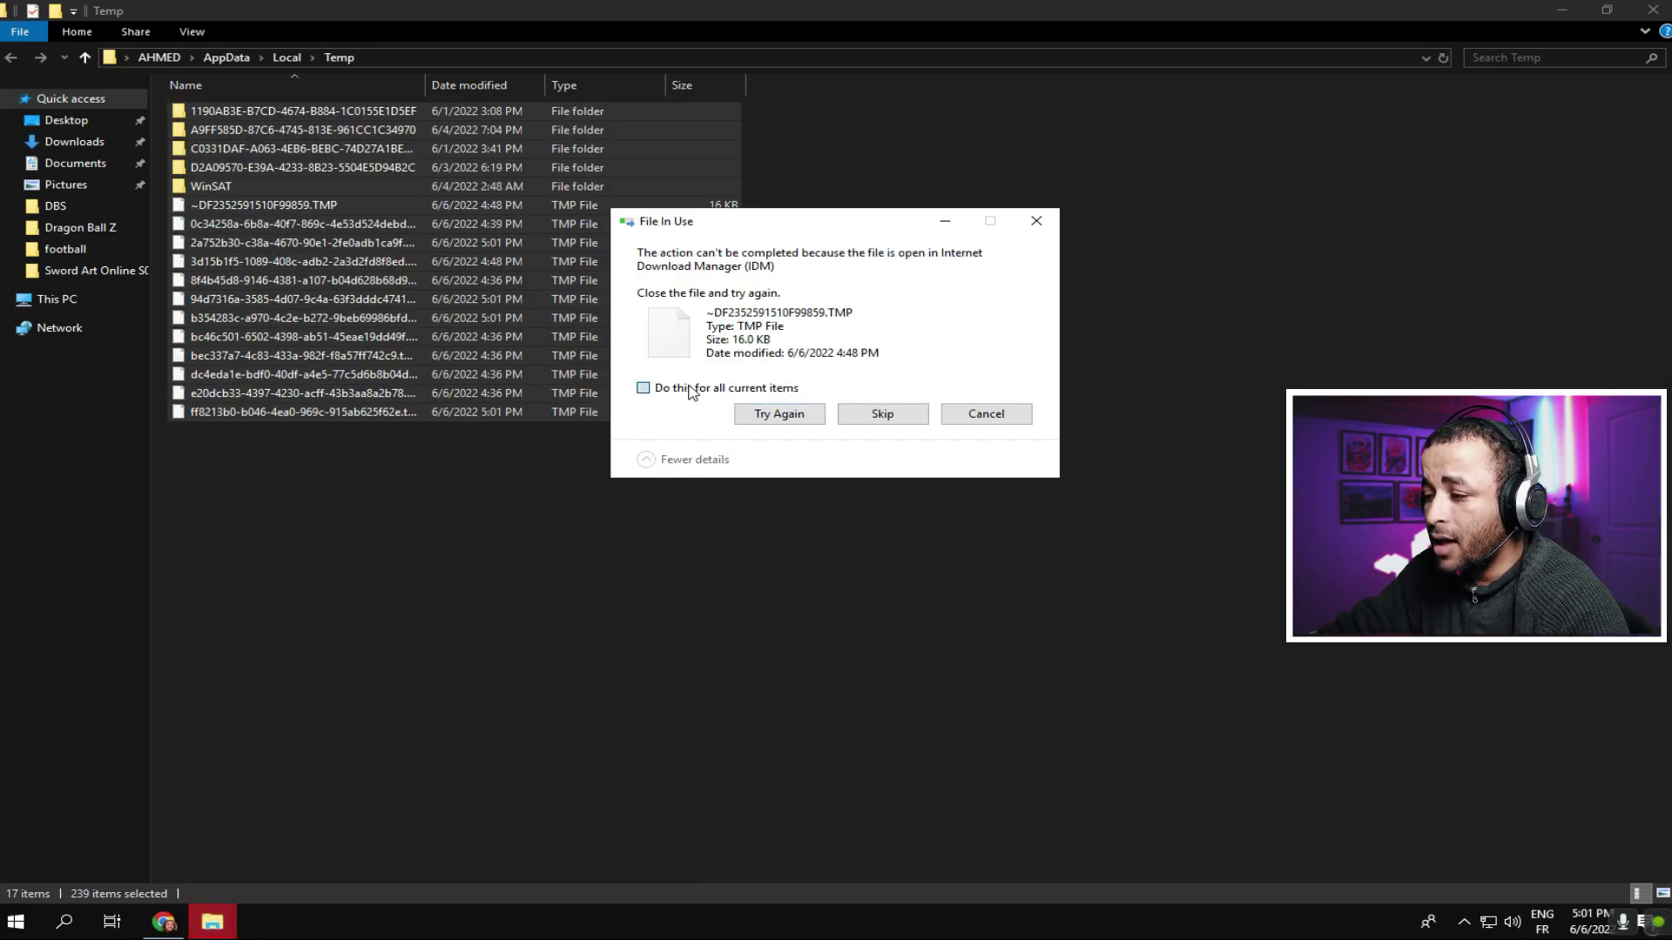
click(882, 414)
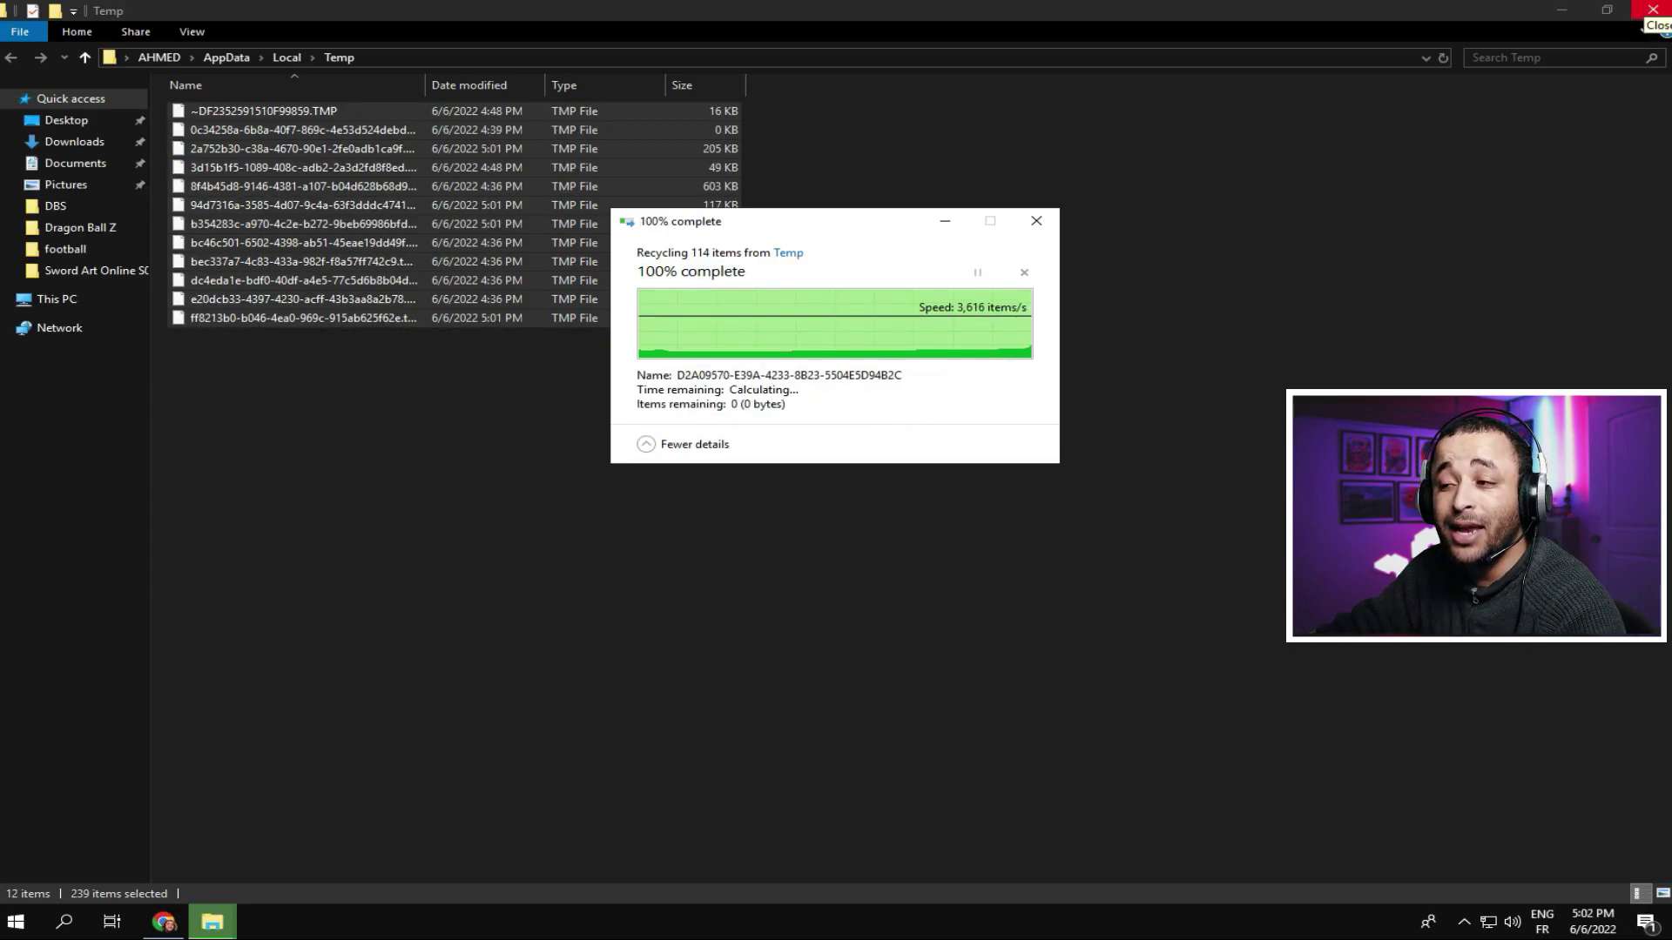
click(1652, 9)
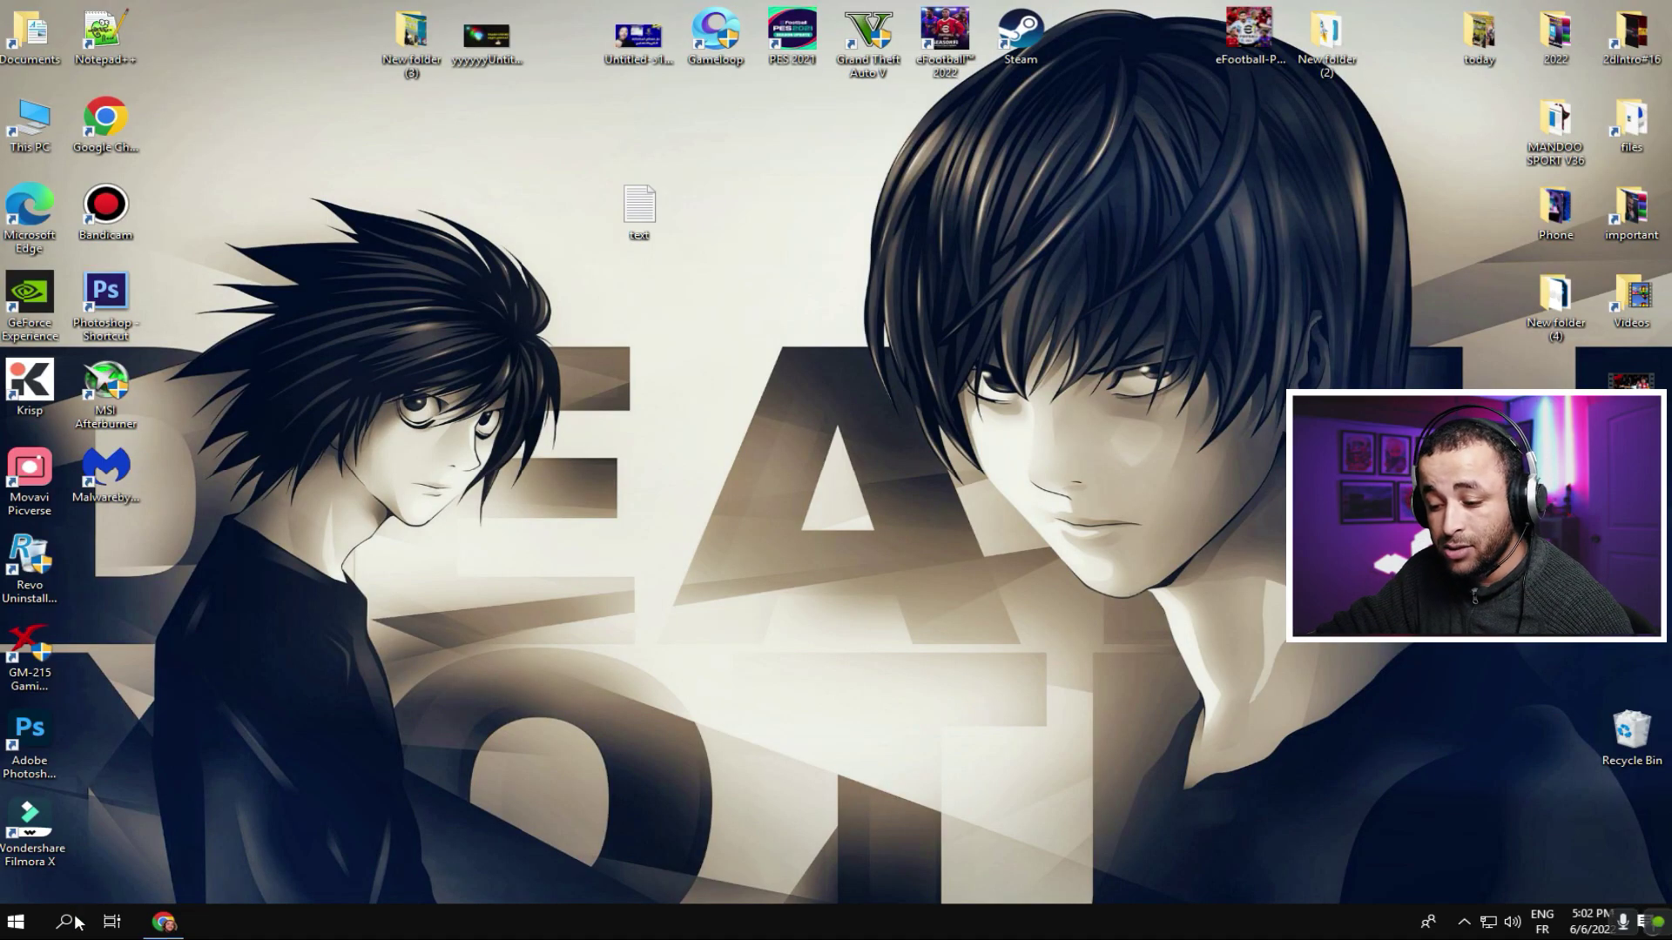
Step: Open the Prefetch folder by running prefetch from the Run dialog and grant permanent access to the folder
click(67, 923)
text(run)
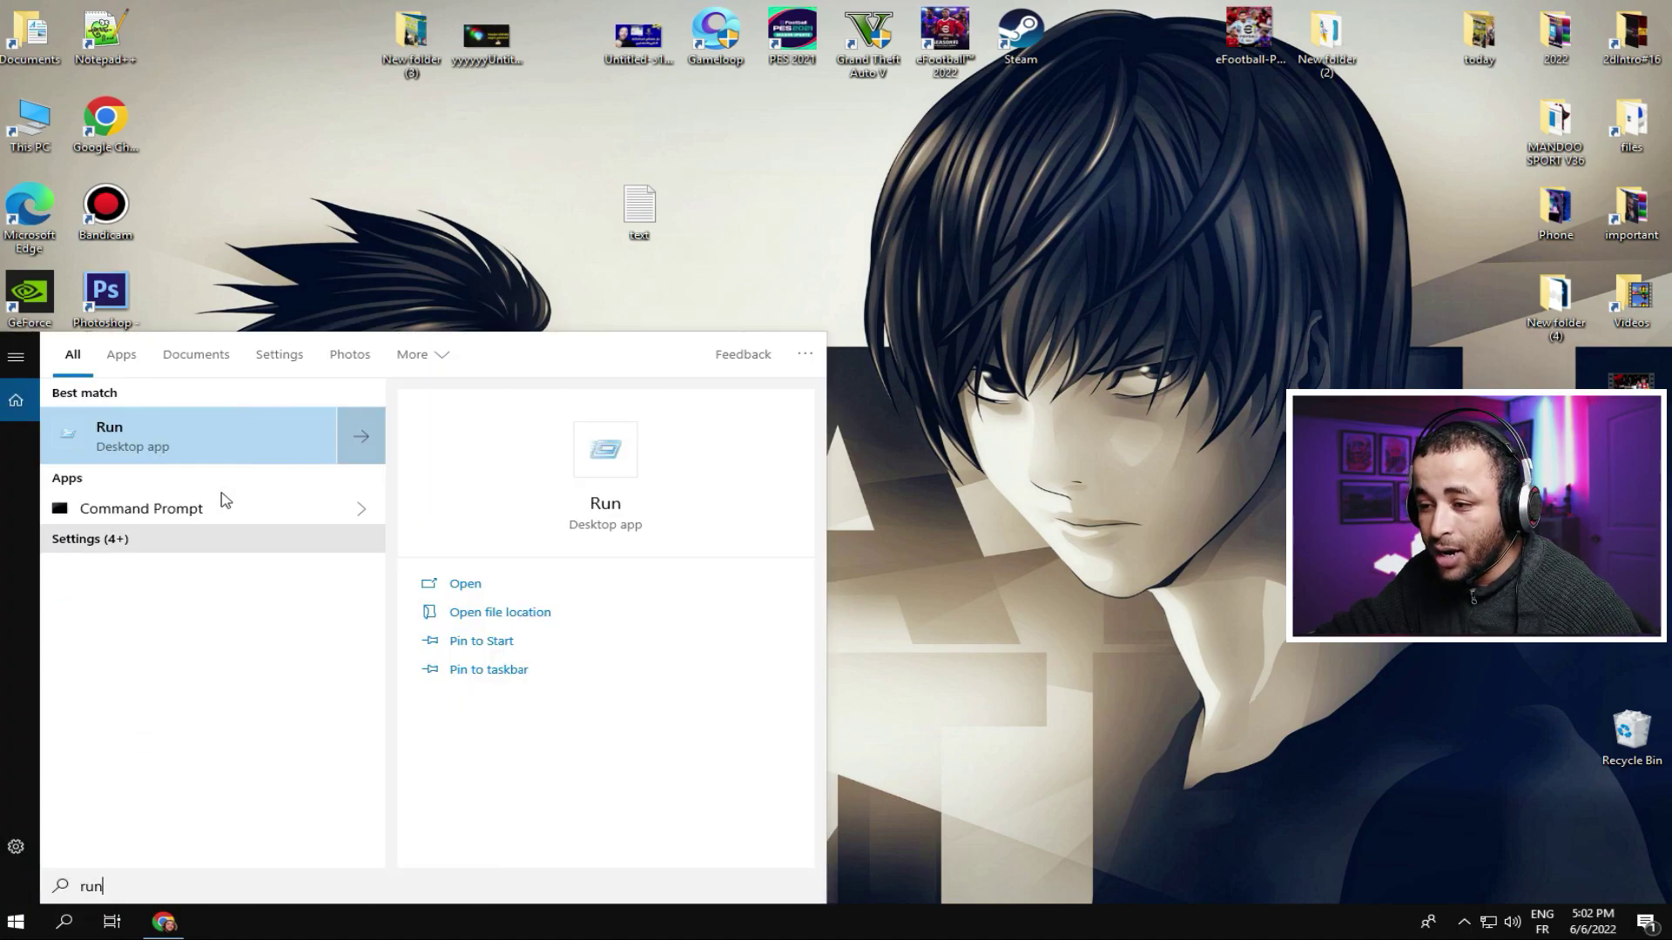
key(Return)
text(p)
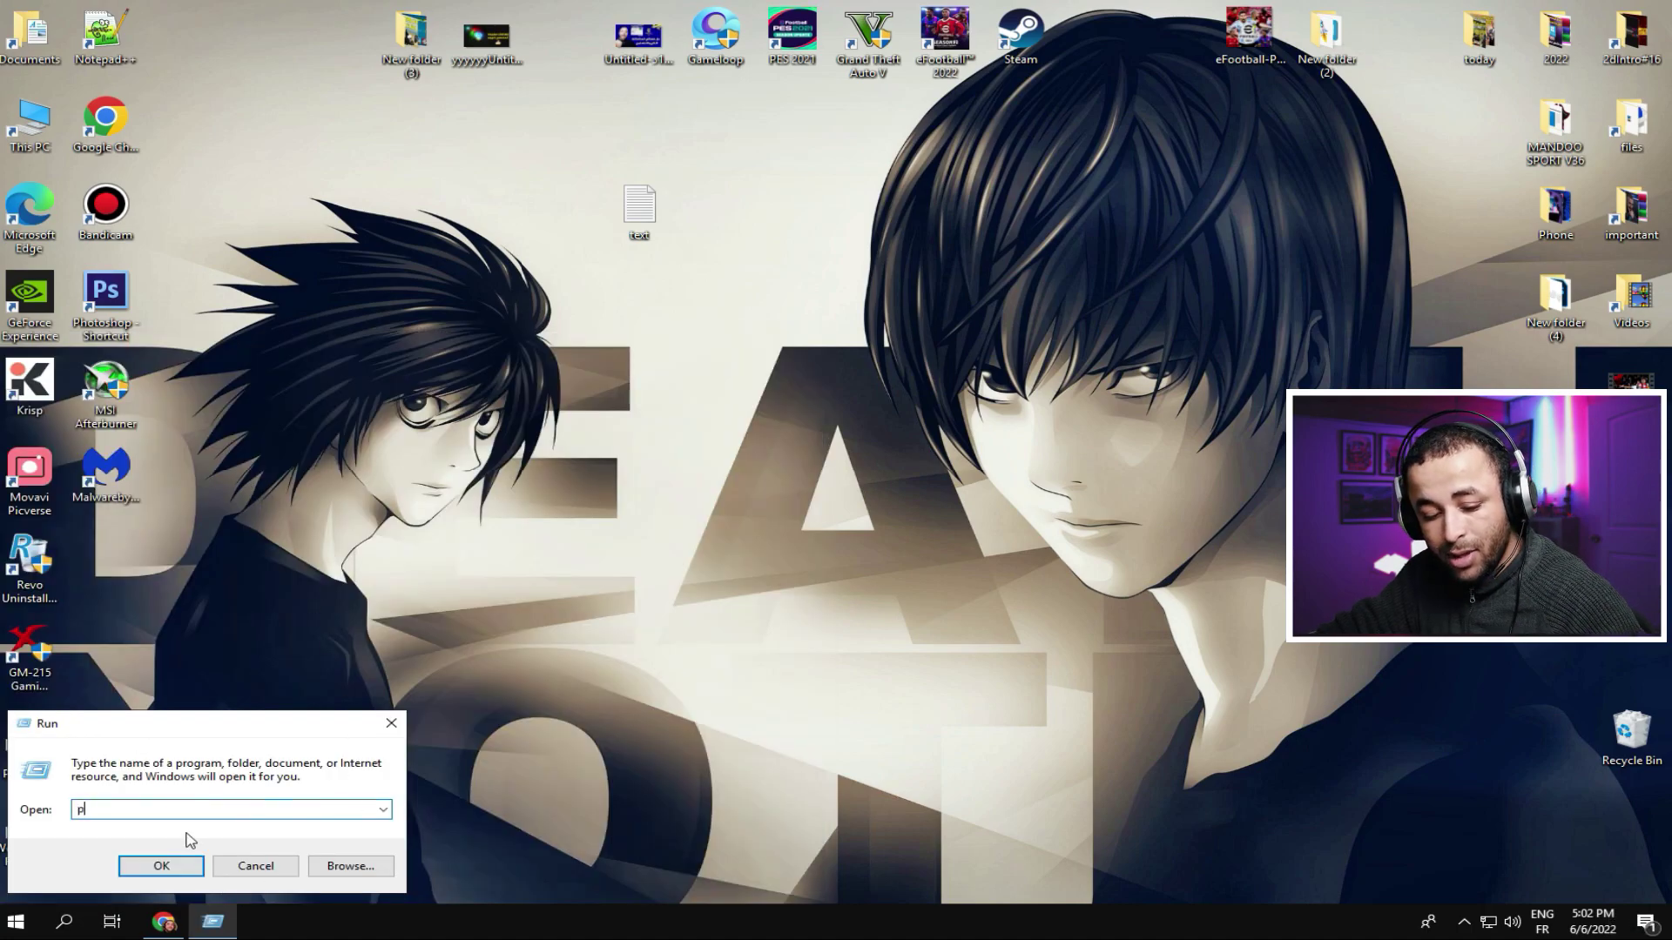
text(refe)
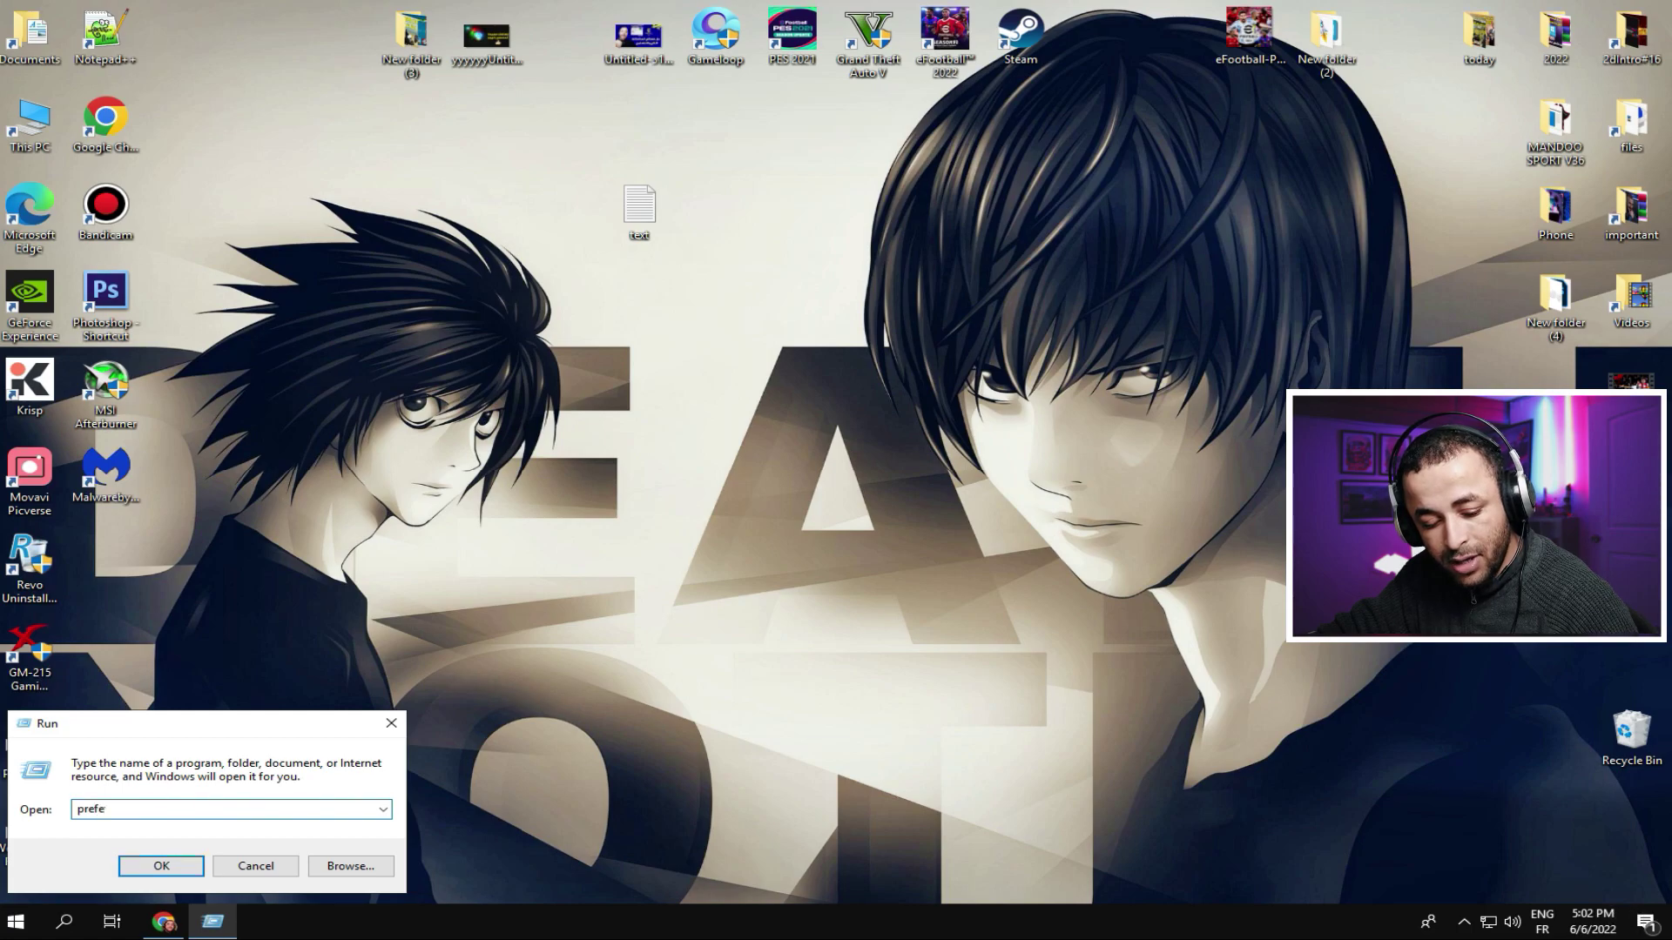
text(tch)
key(Return)
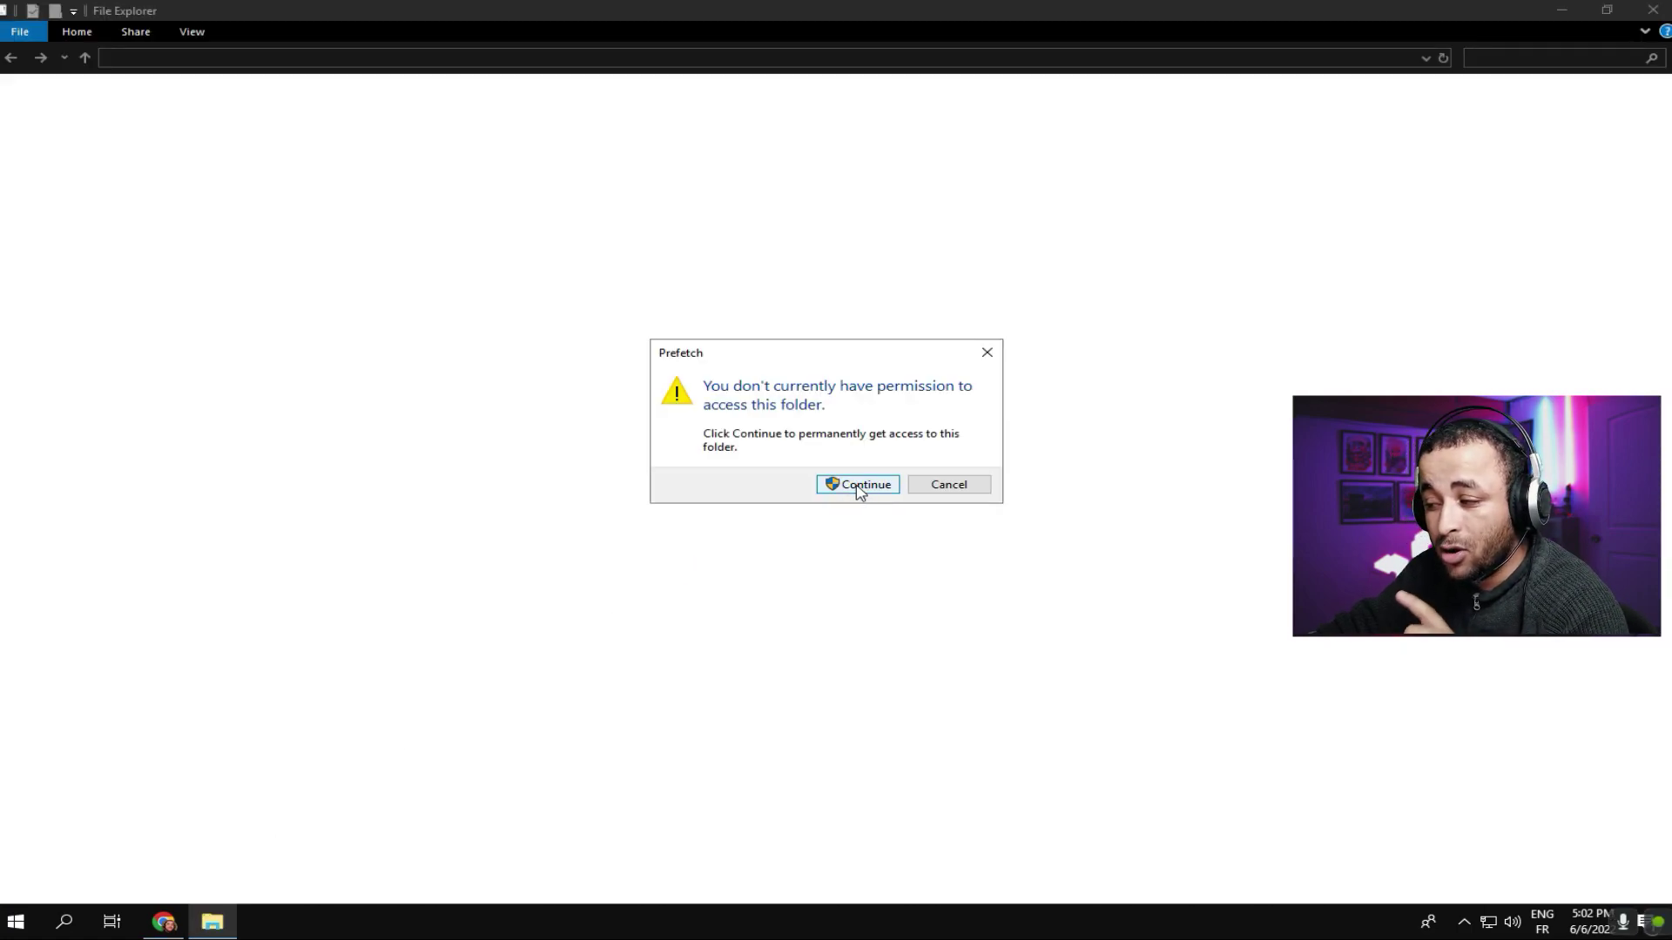
click(858, 485)
Step: Select and delete the files in the Windows Prefetch folder, and close the folder
drag(803, 111, 161, 884)
right_click(484, 451)
click(540, 700)
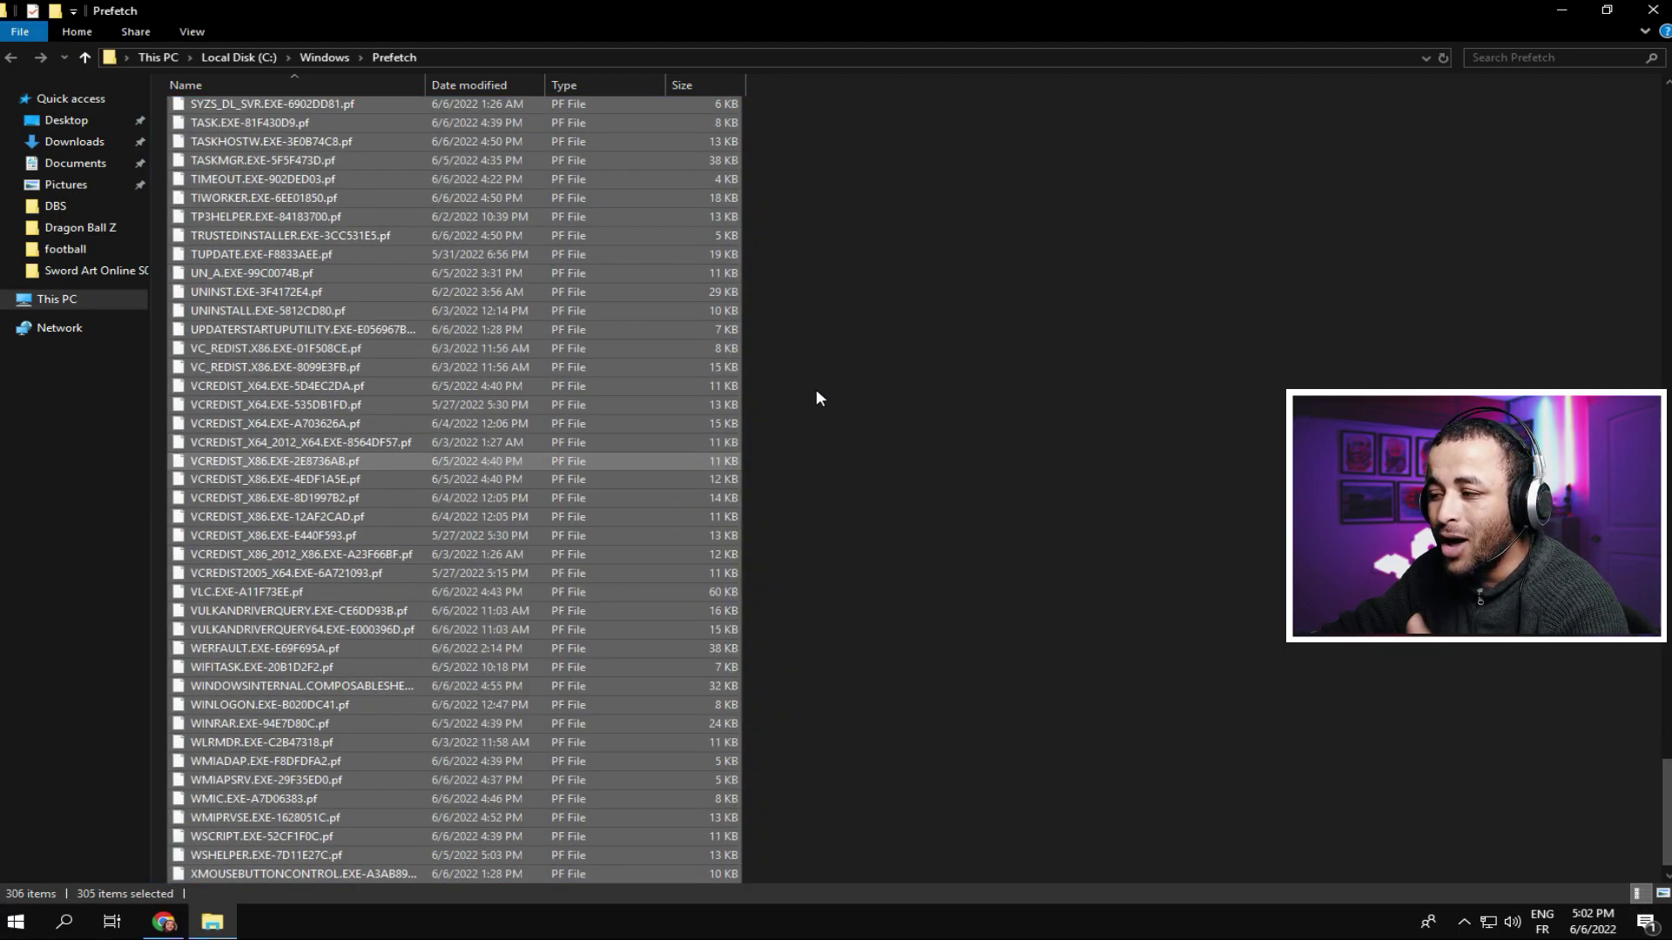
click(782, 402)
click(881, 402)
key(alt+F4)
right_click(327, 311)
click(390, 367)
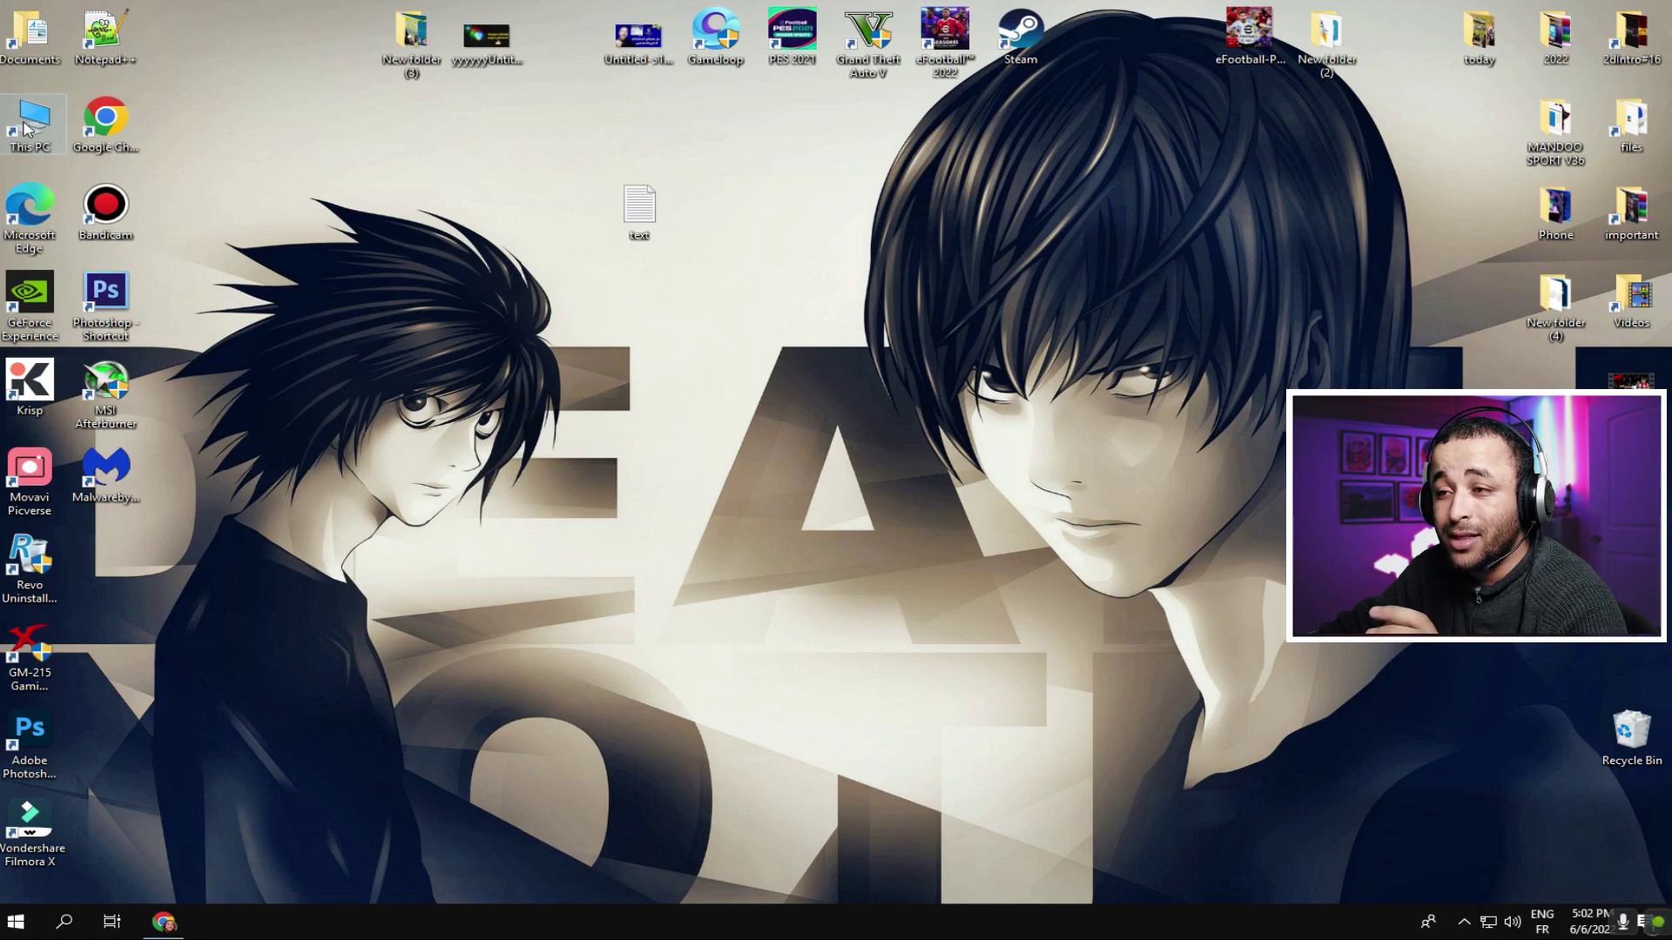
Step: Open the properties of Local Disk (C:) from This PC and start Disk Cleanup for the drive
double_click(29, 122)
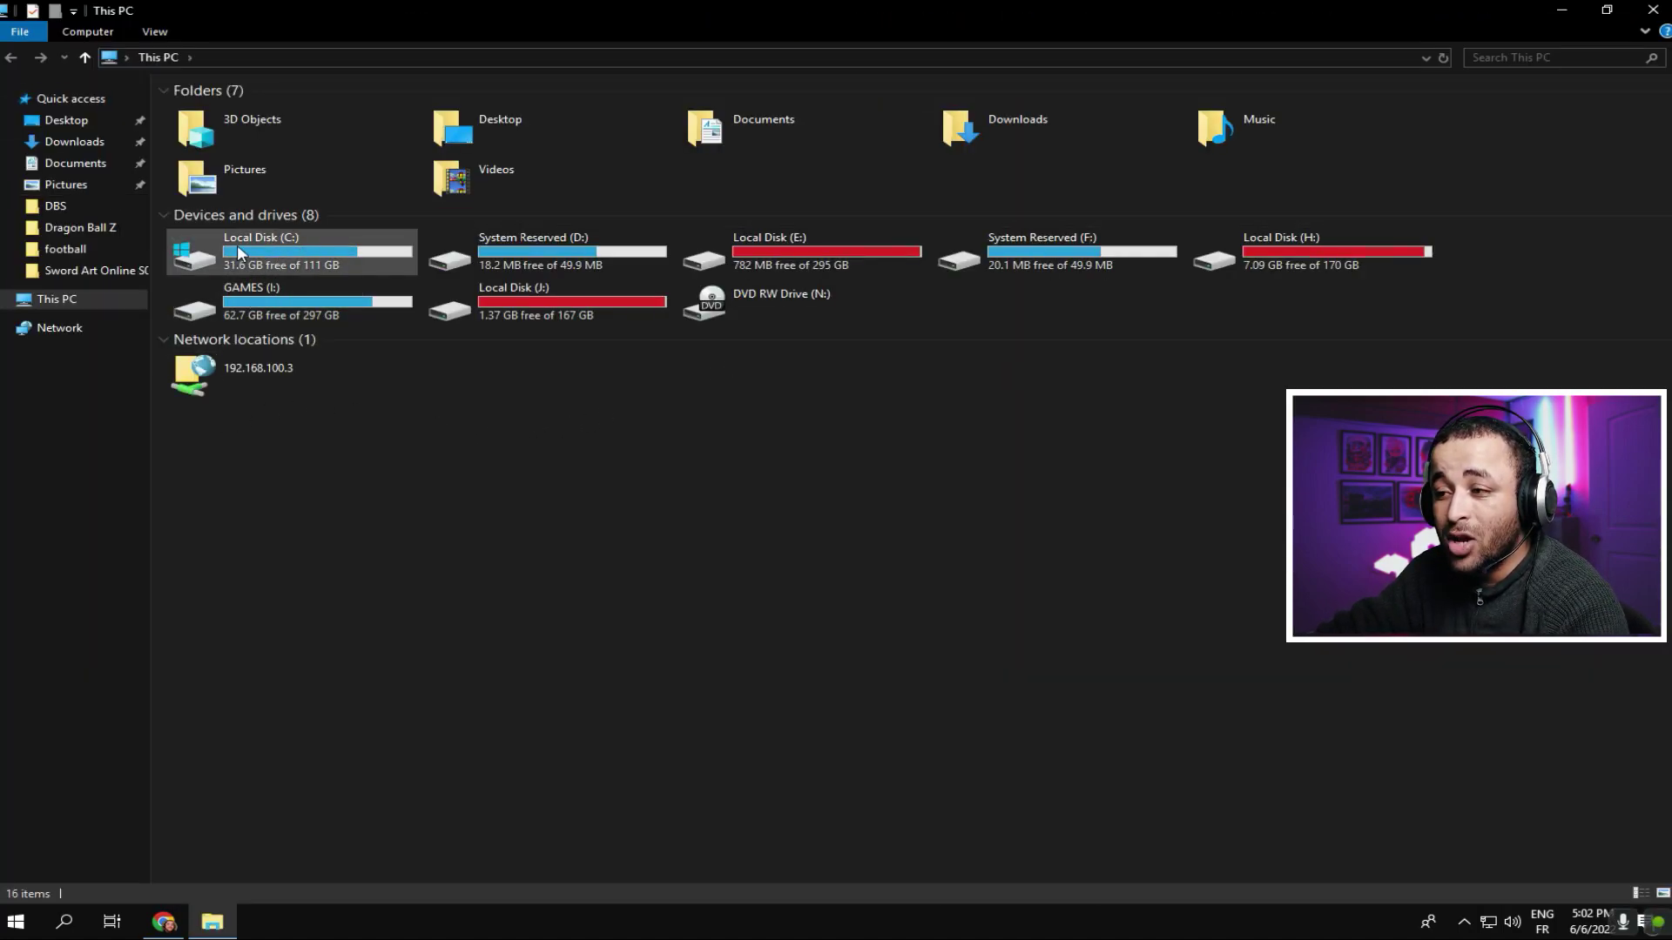
right_click(277, 249)
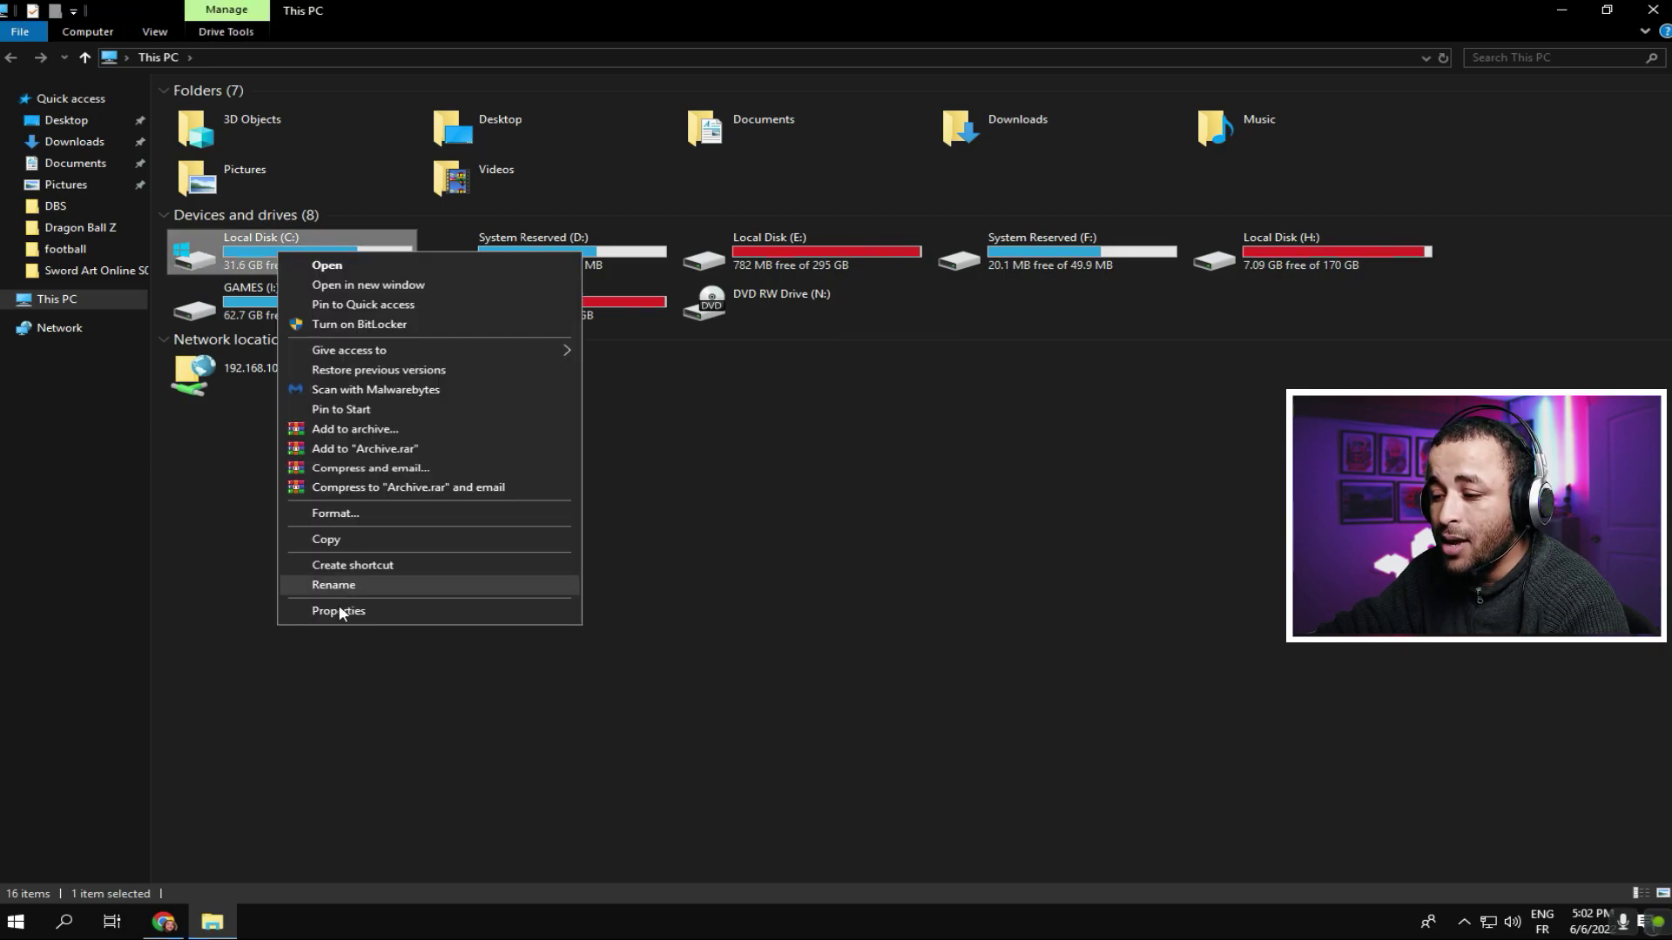
click(340, 609)
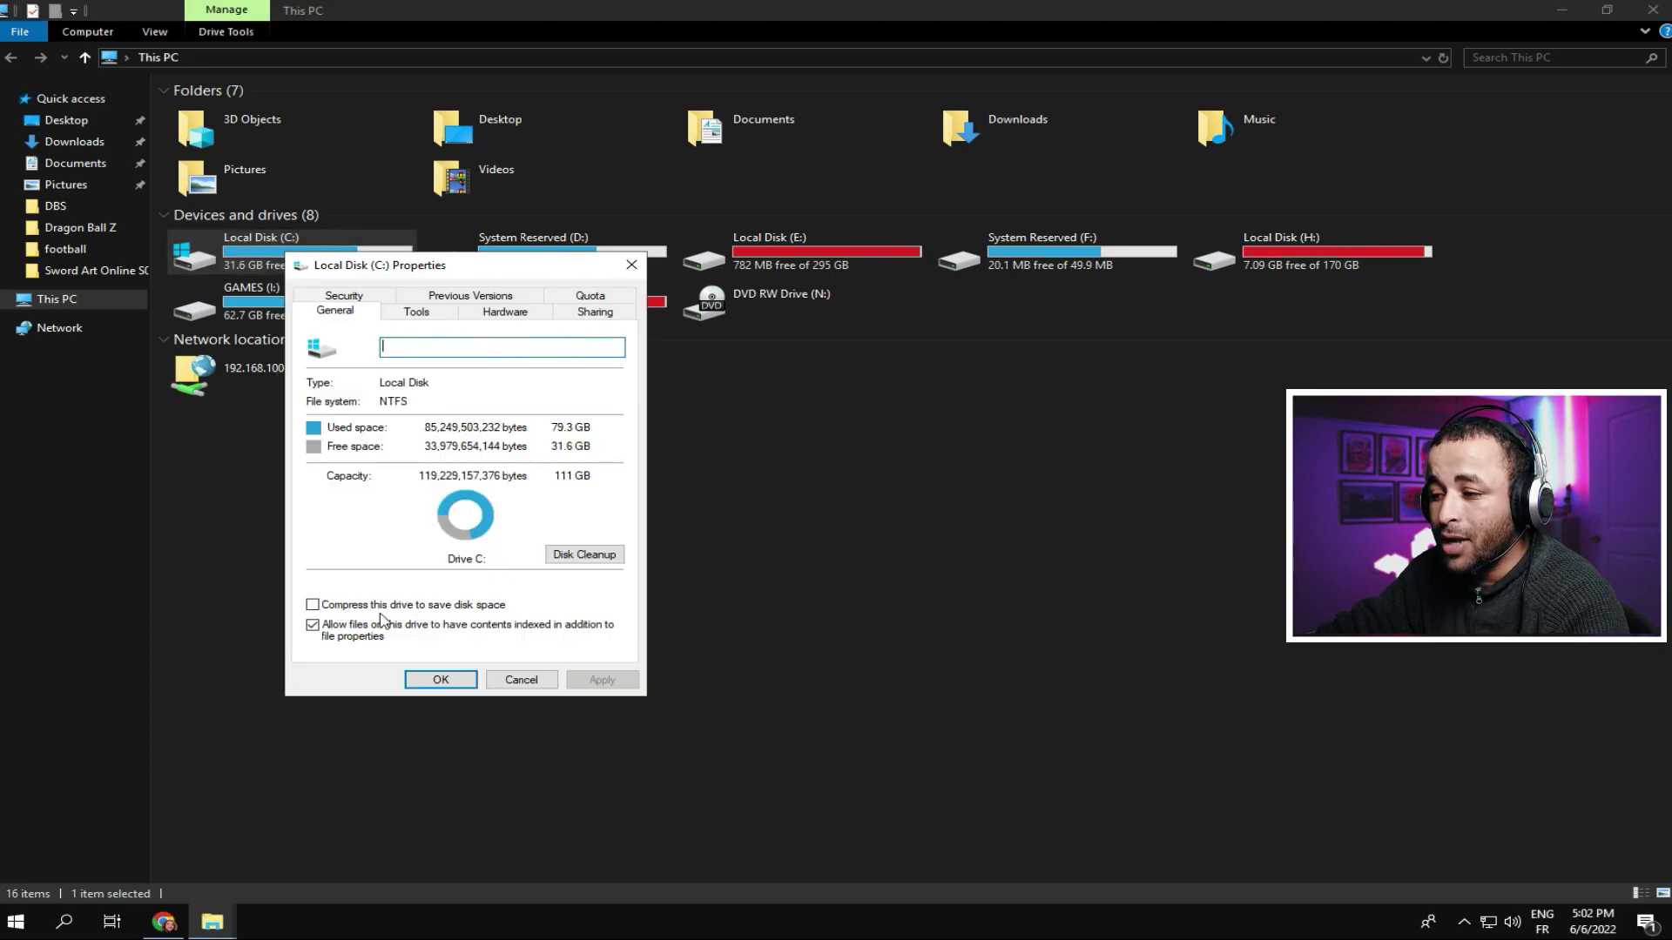
click(582, 555)
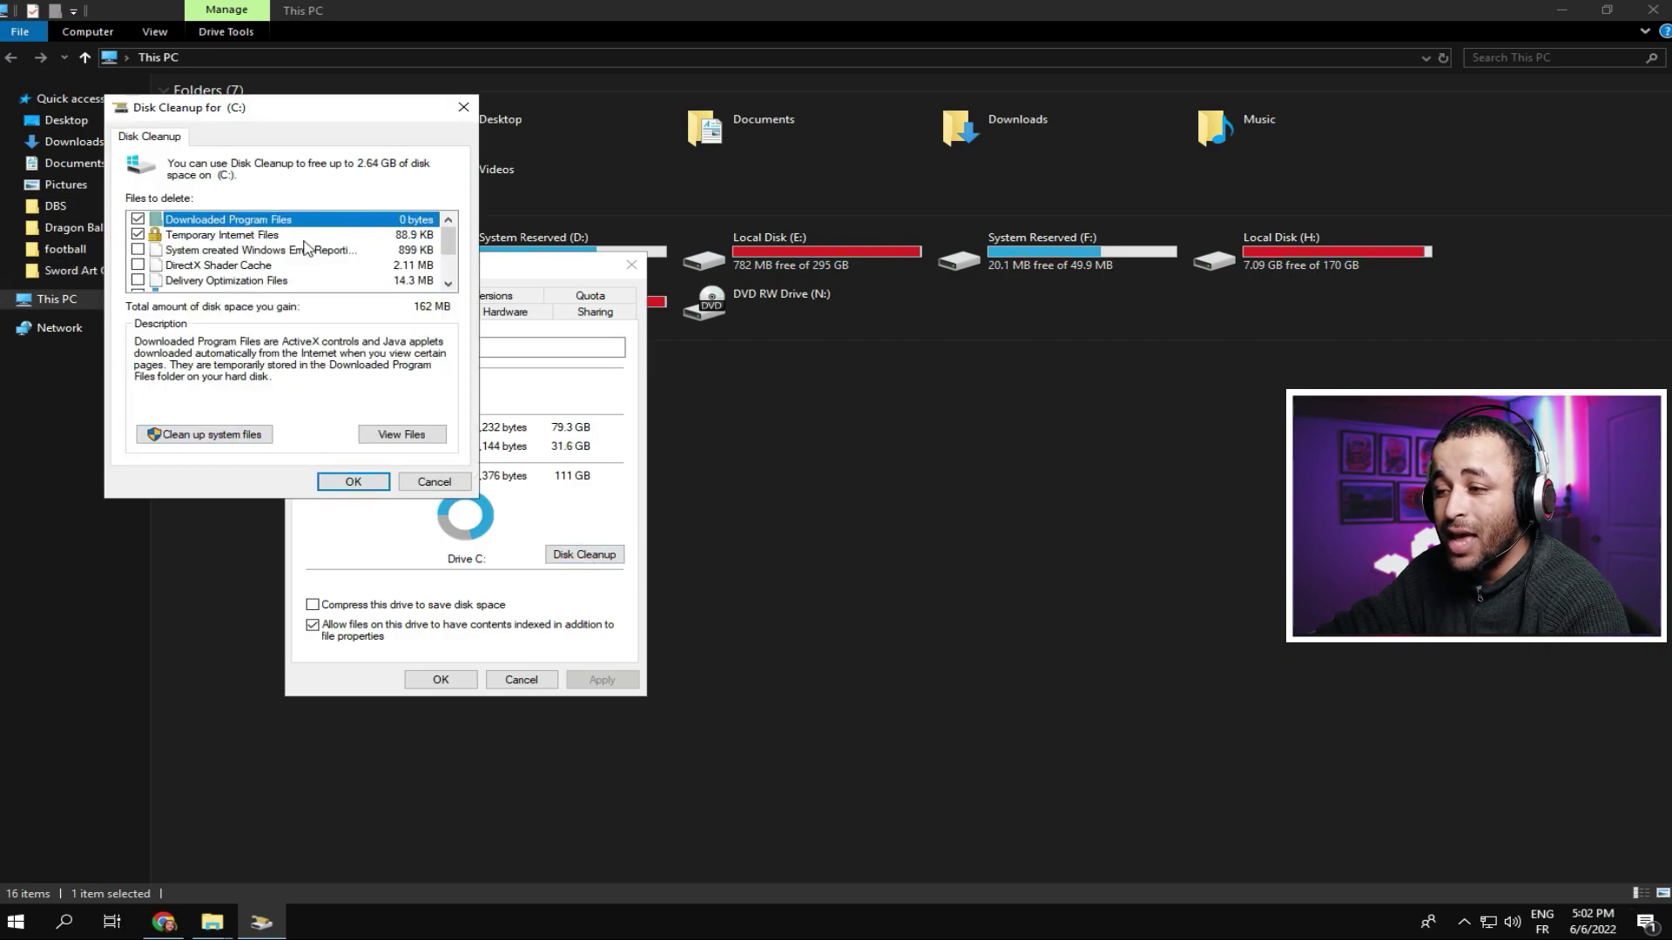
Step: Mark Recycle Bin, Temporary files, Delivery Optimization Files and DirectX Shader Cache for cleanup, leaving Downloads unmarked
scroll(455, 251, down, 1)
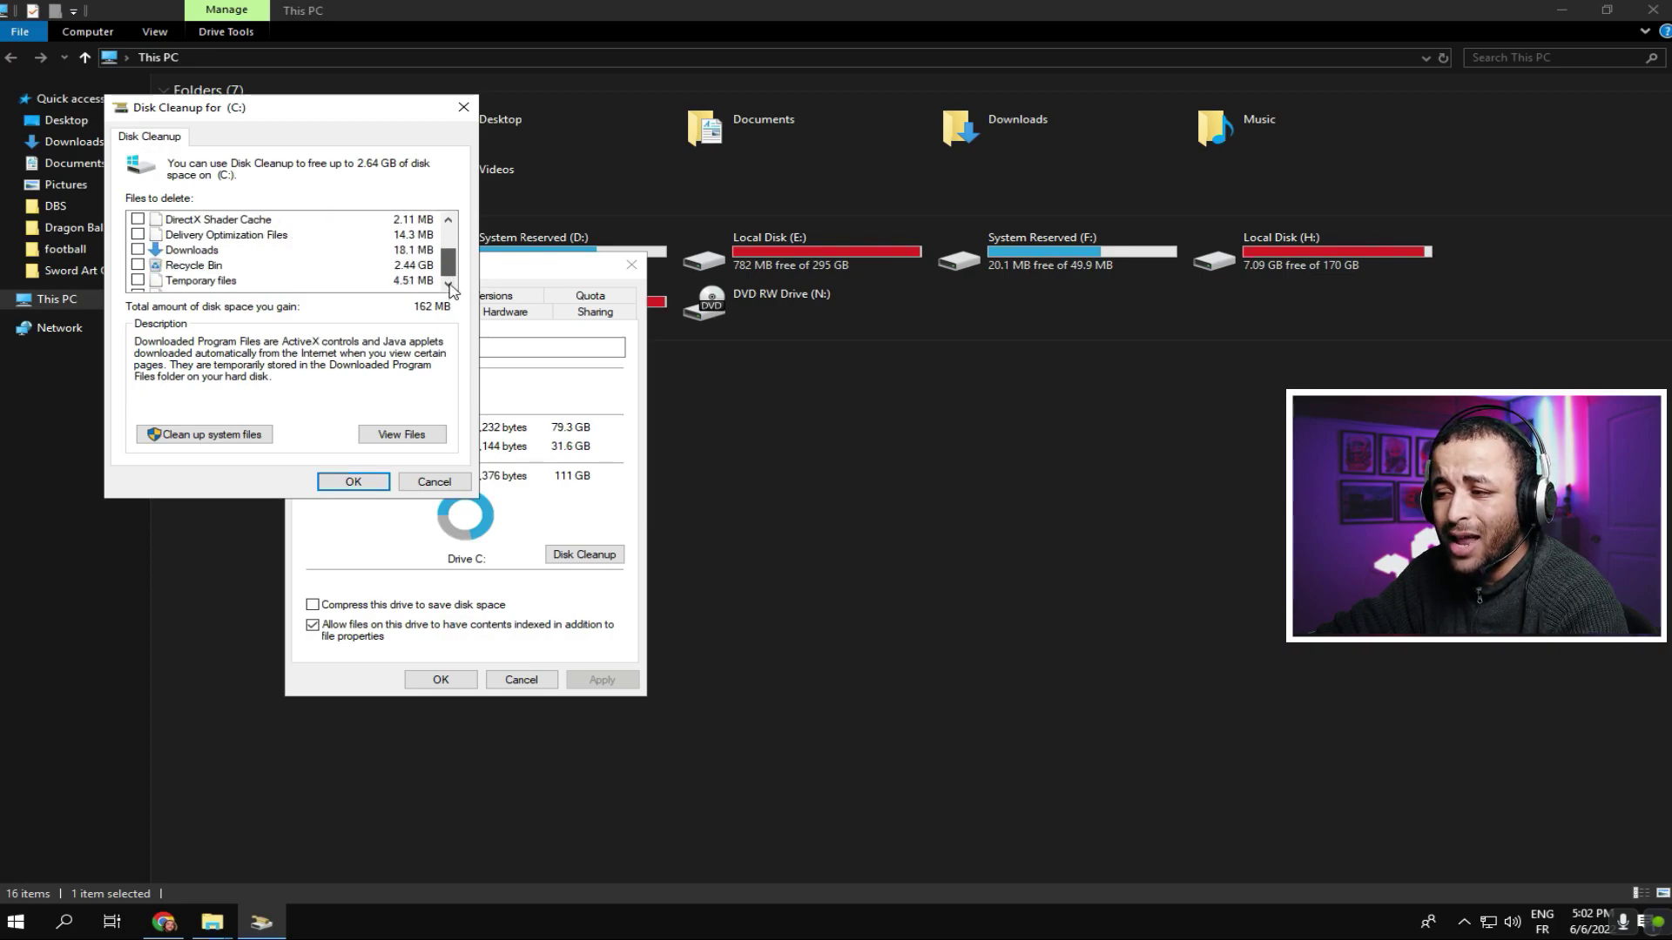
scroll(451, 262, up, 1)
scroll(248, 257, down, 2)
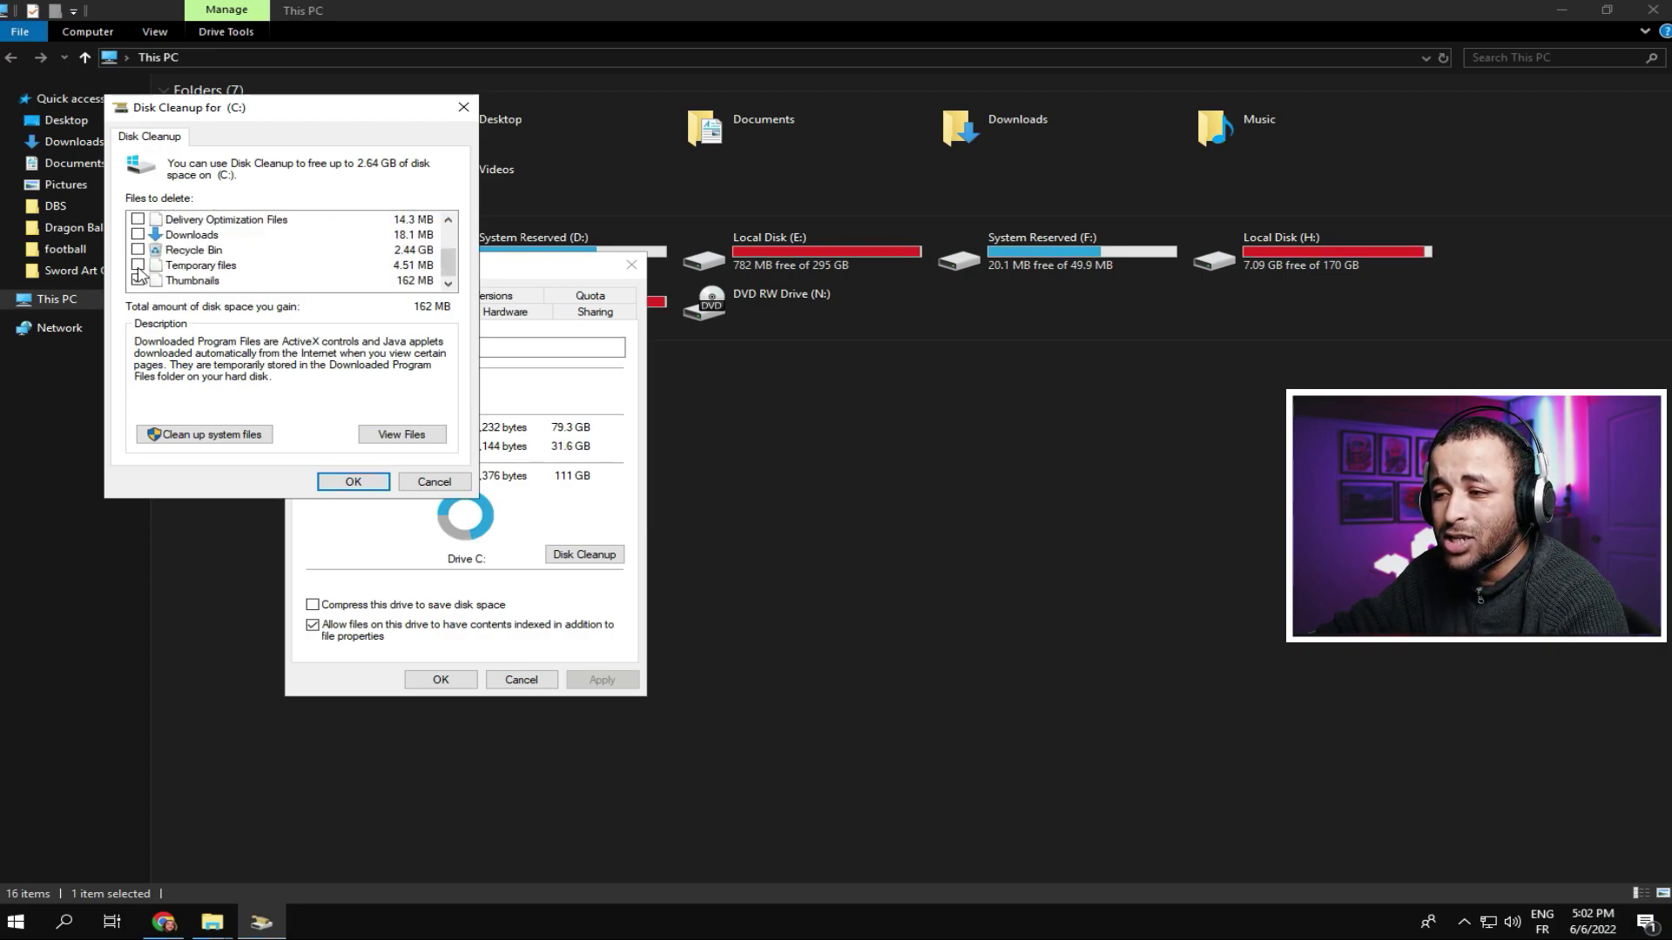
click(138, 249)
click(138, 265)
click(138, 220)
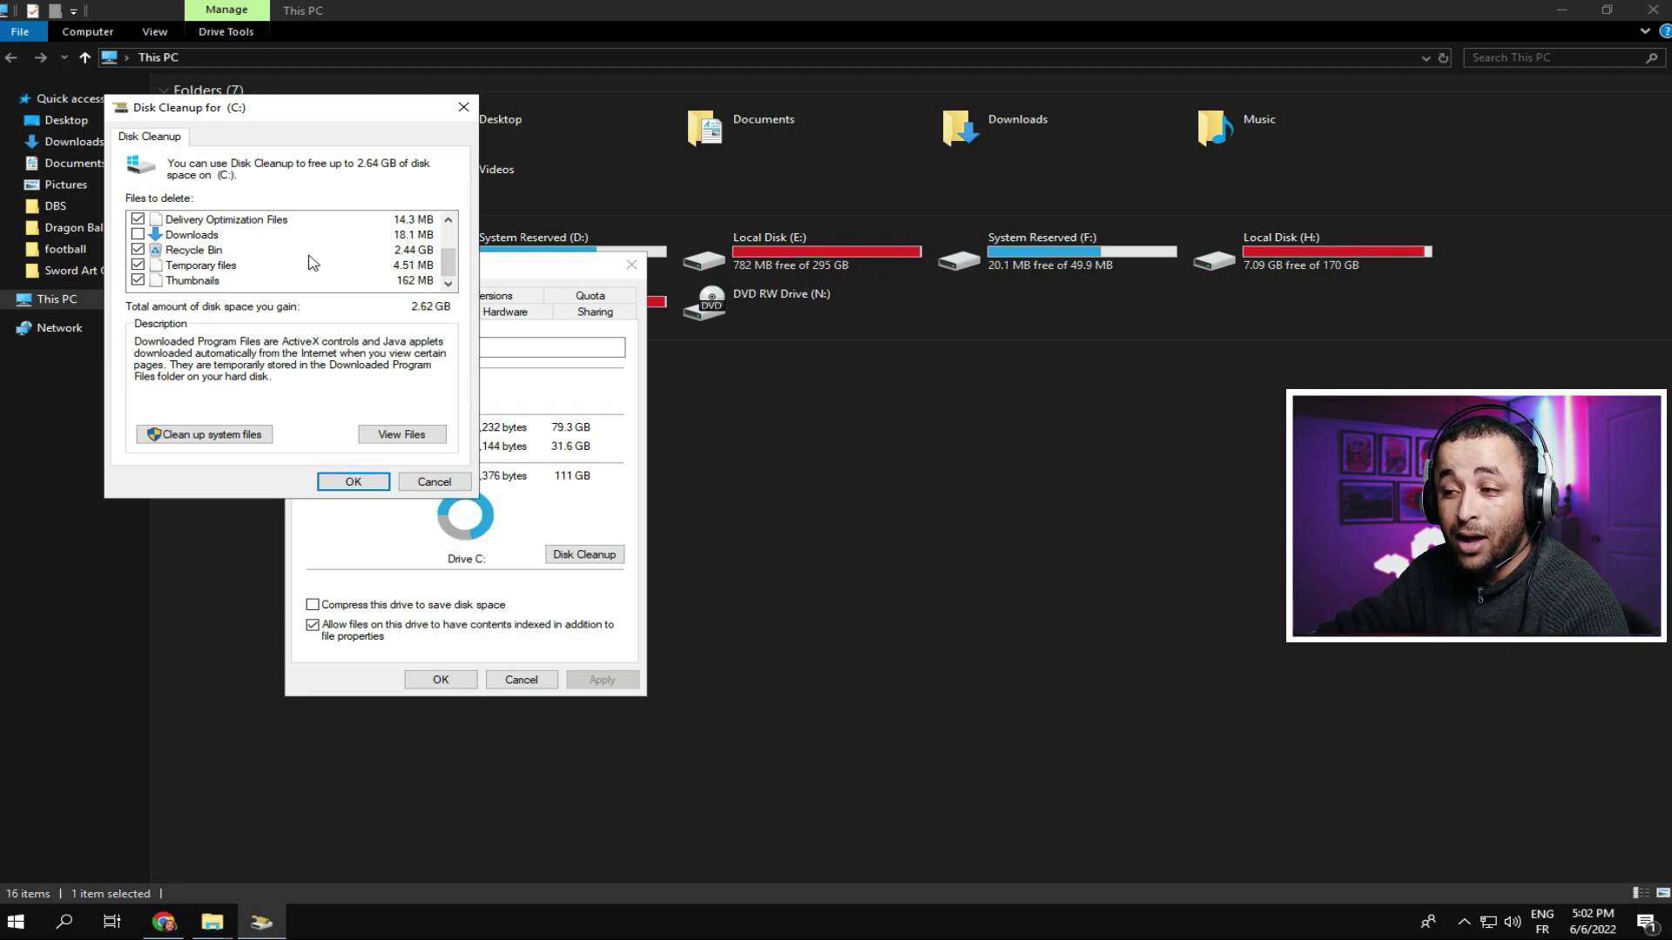
scroll(453, 265, up, 1)
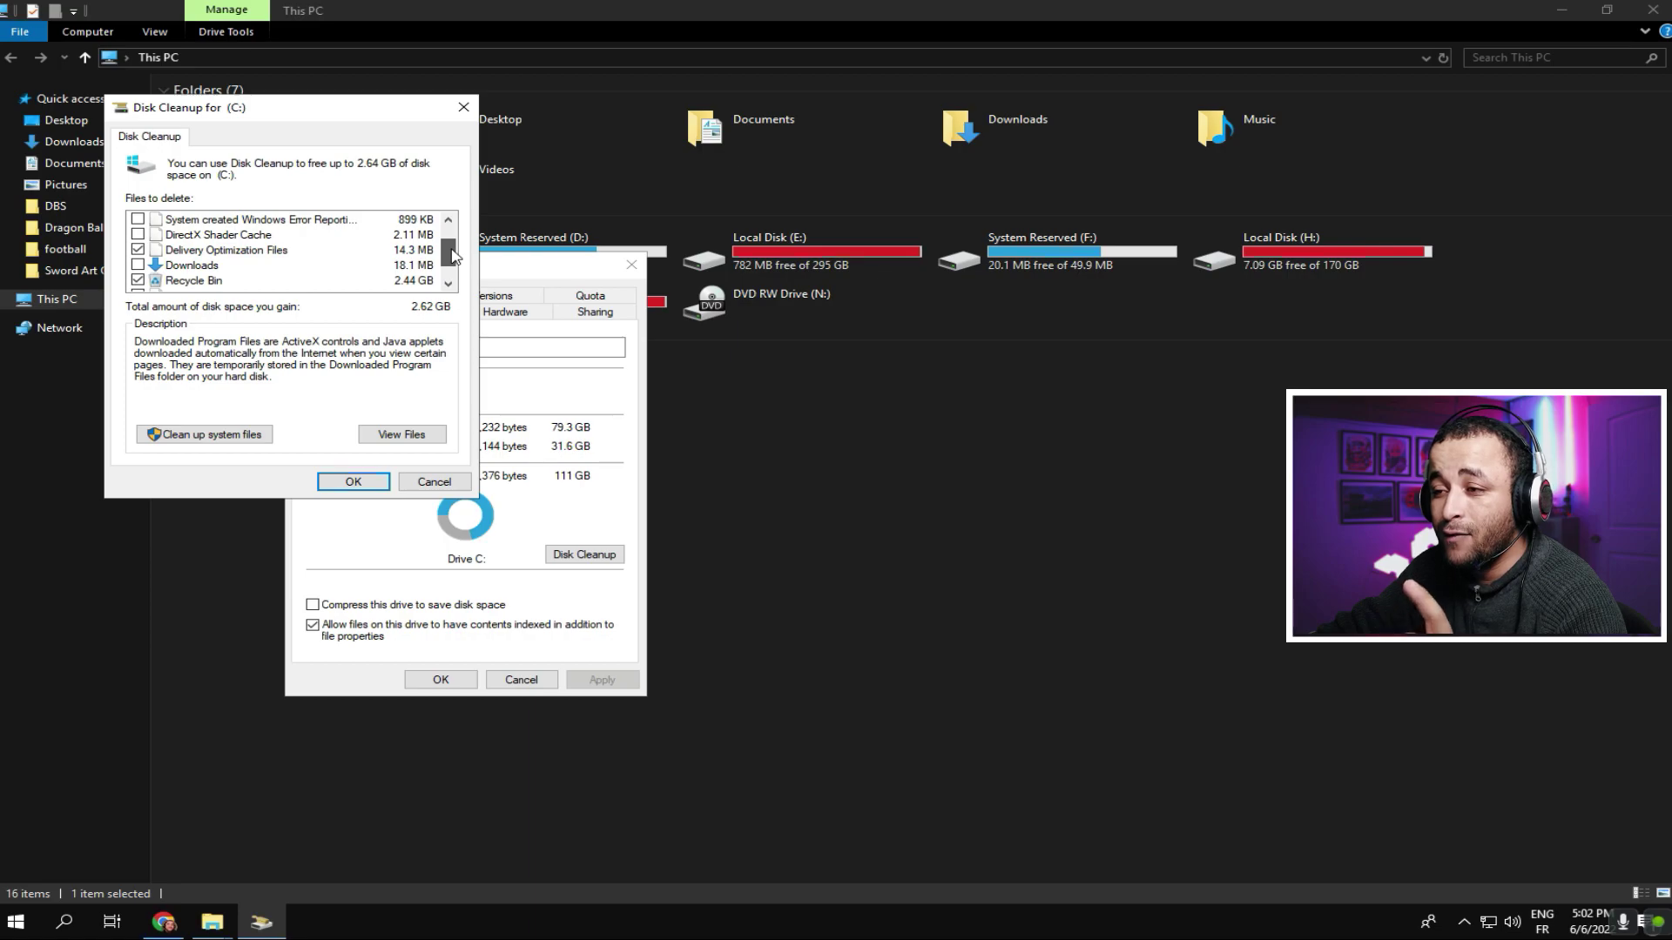
click(137, 234)
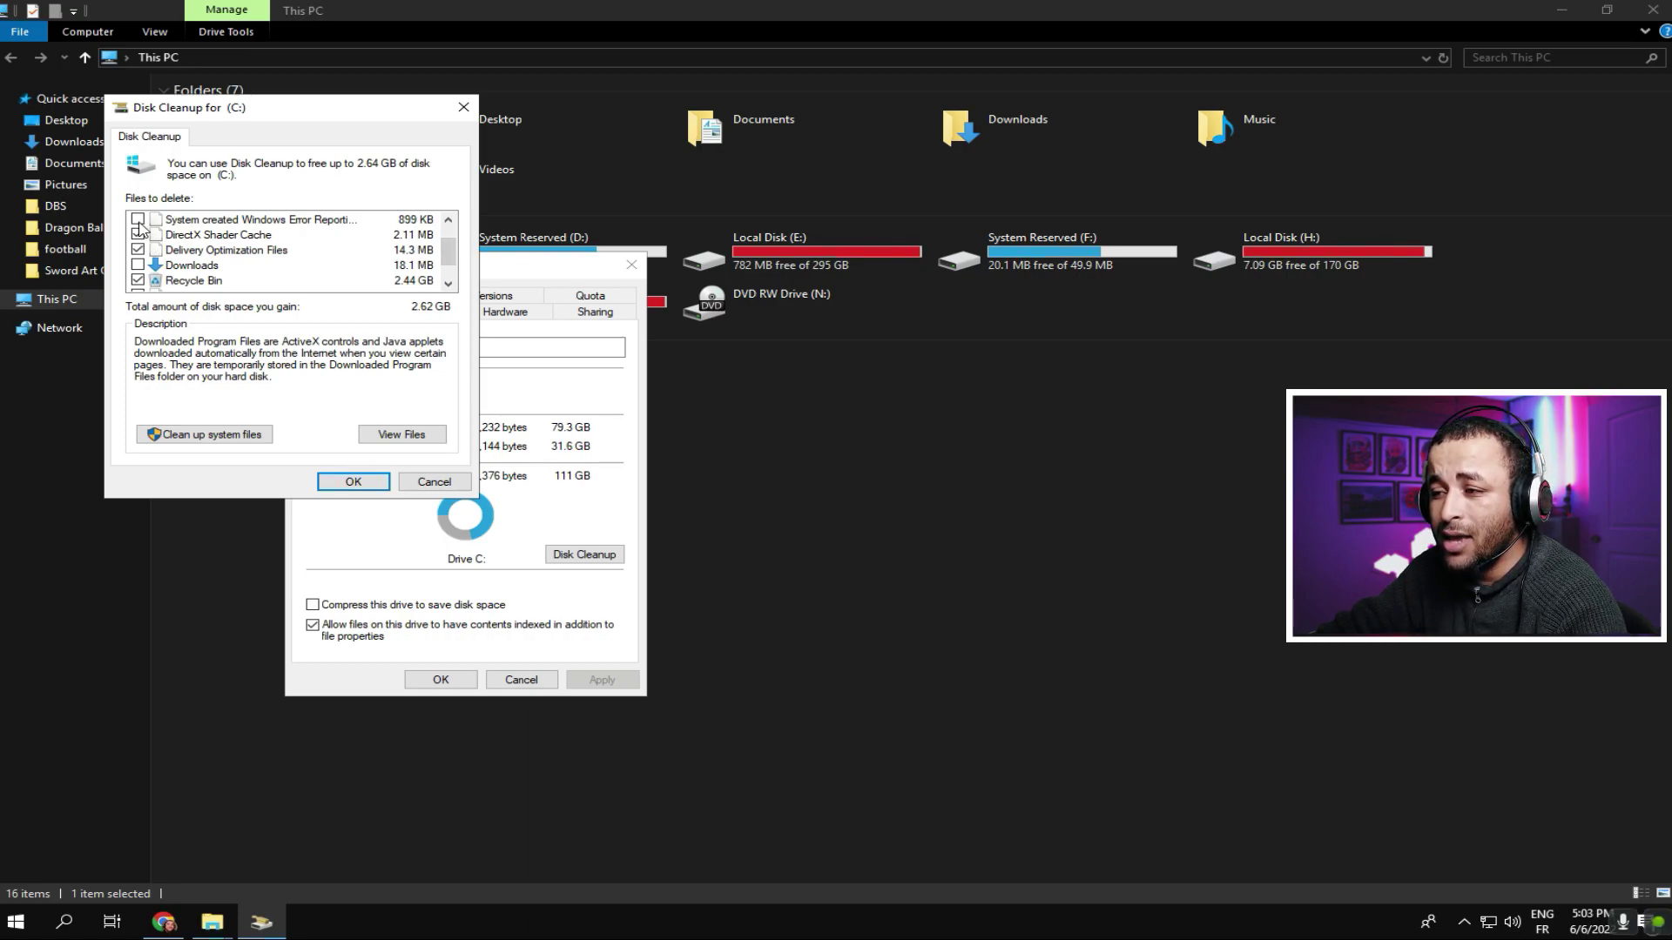
scroll(177, 257, down, 1)
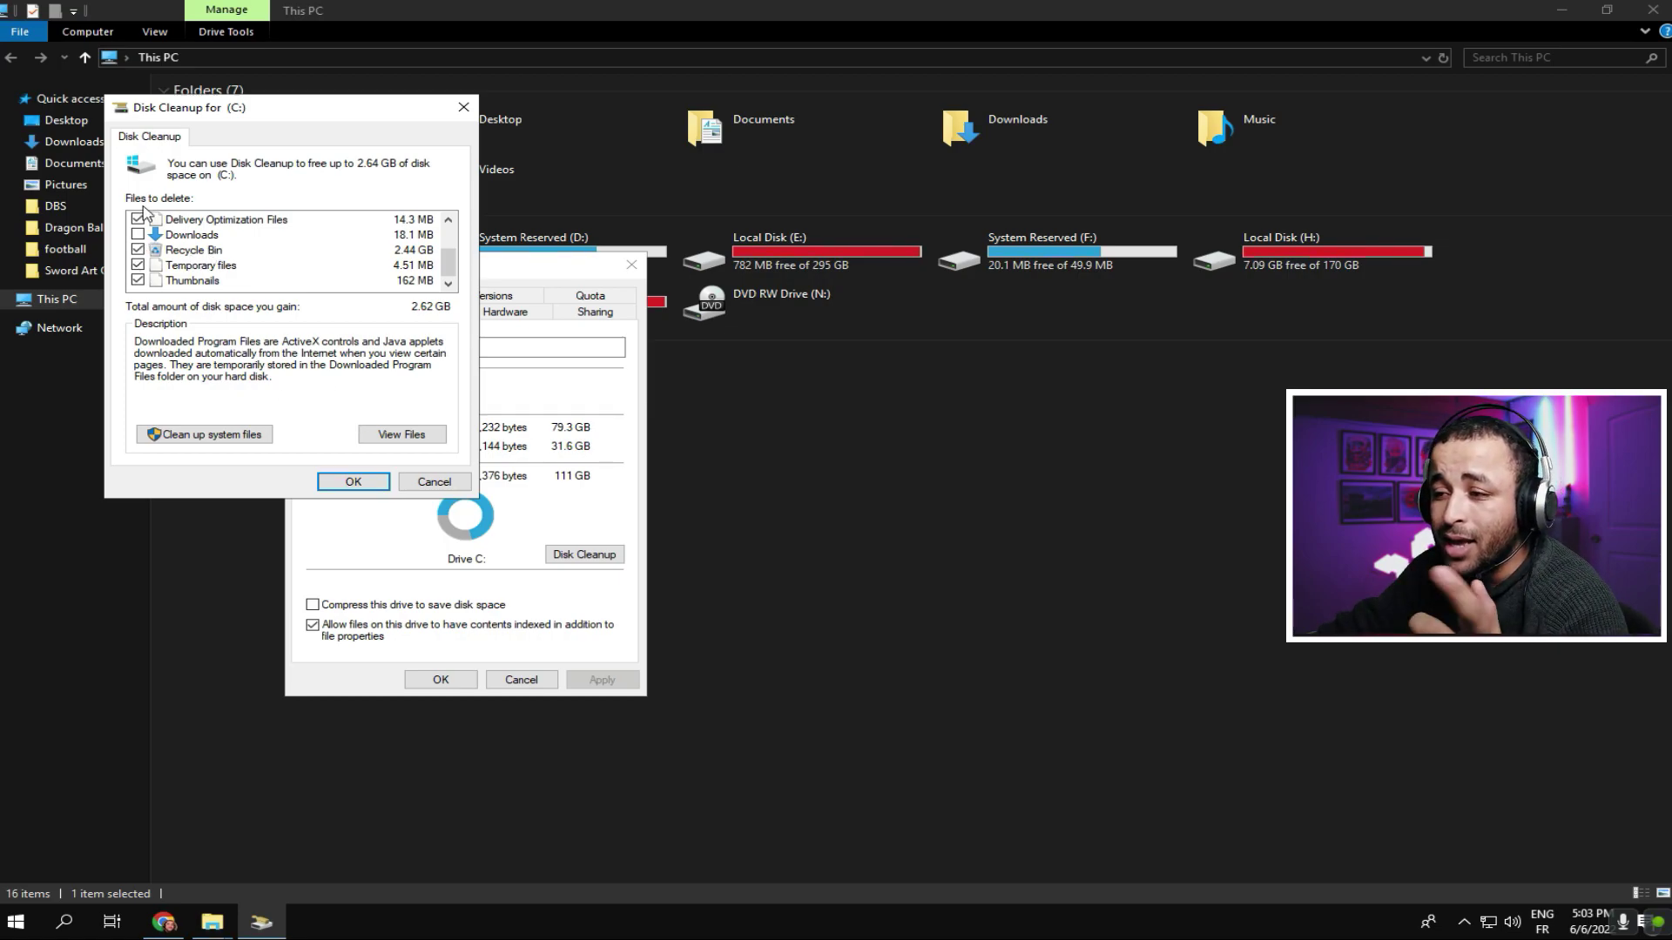
Step: Run the cleanup of drive C with administrator permission for all current items, and close the drive properties and This PC
click(355, 482)
click(864, 479)
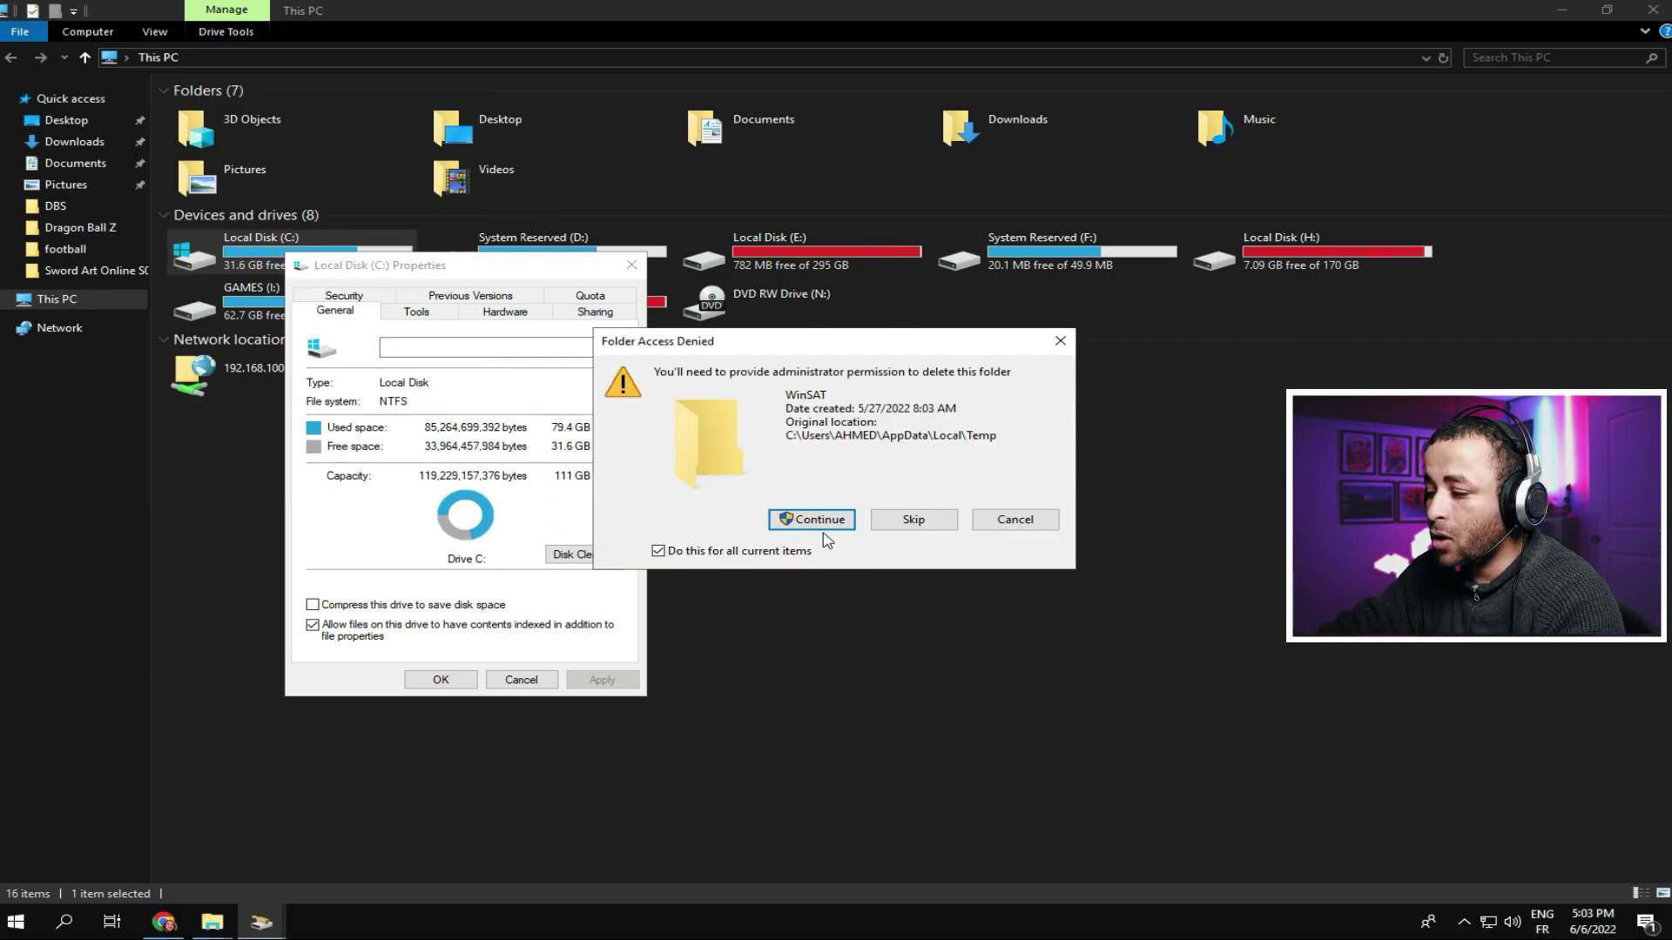
click(809, 519)
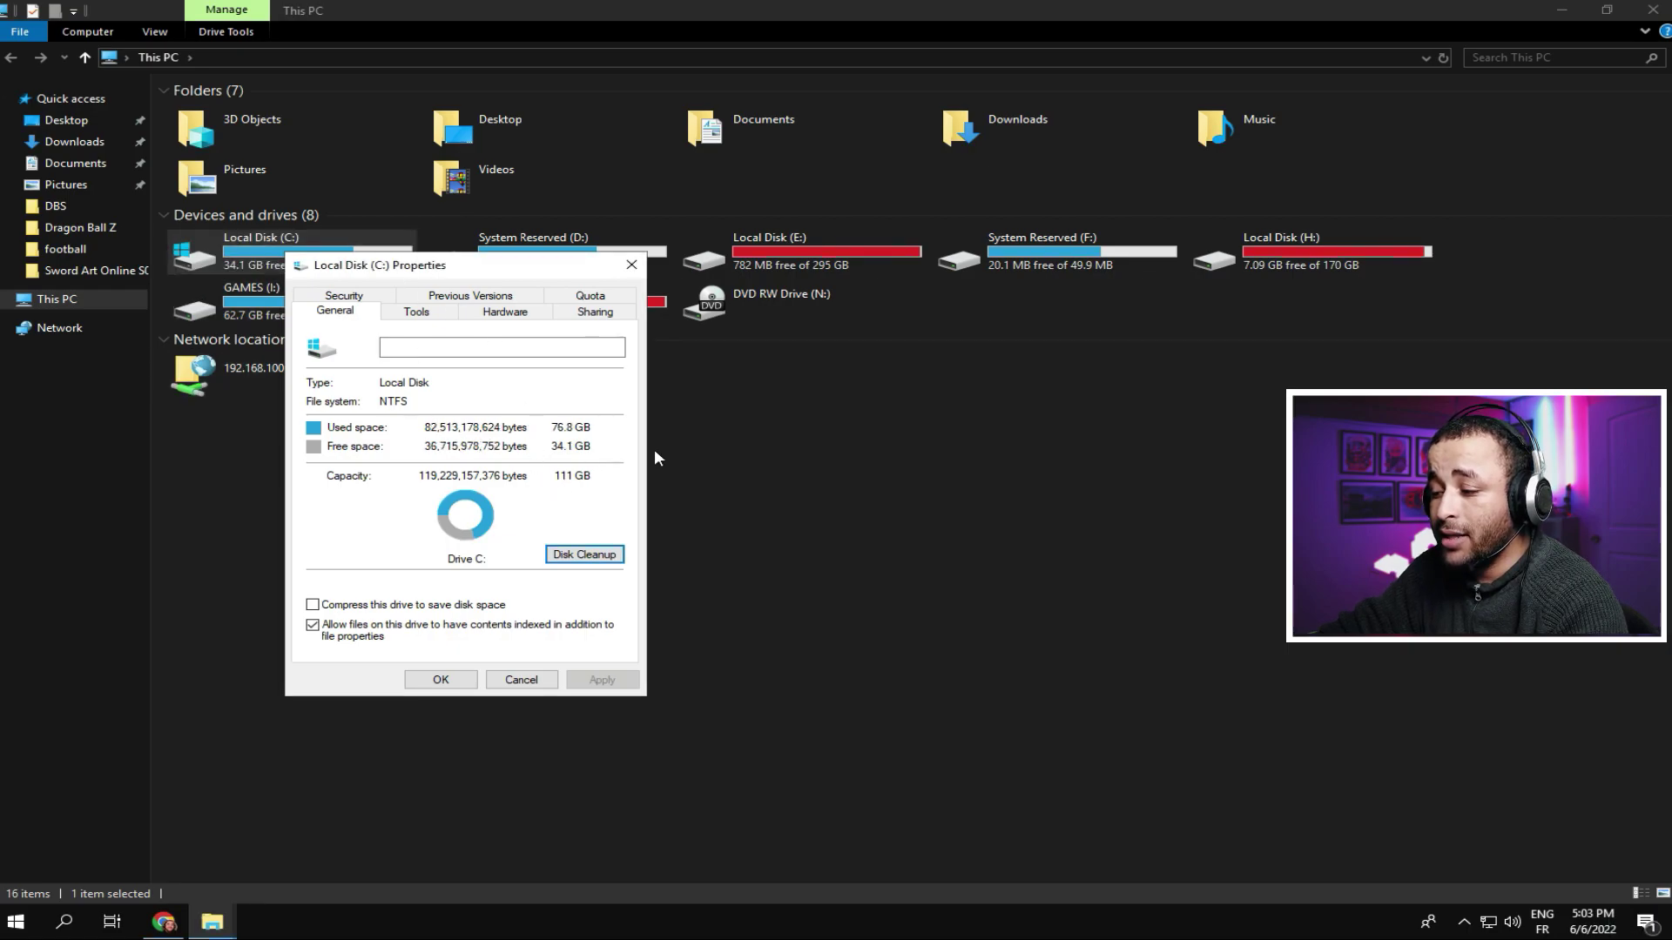
click(440, 680)
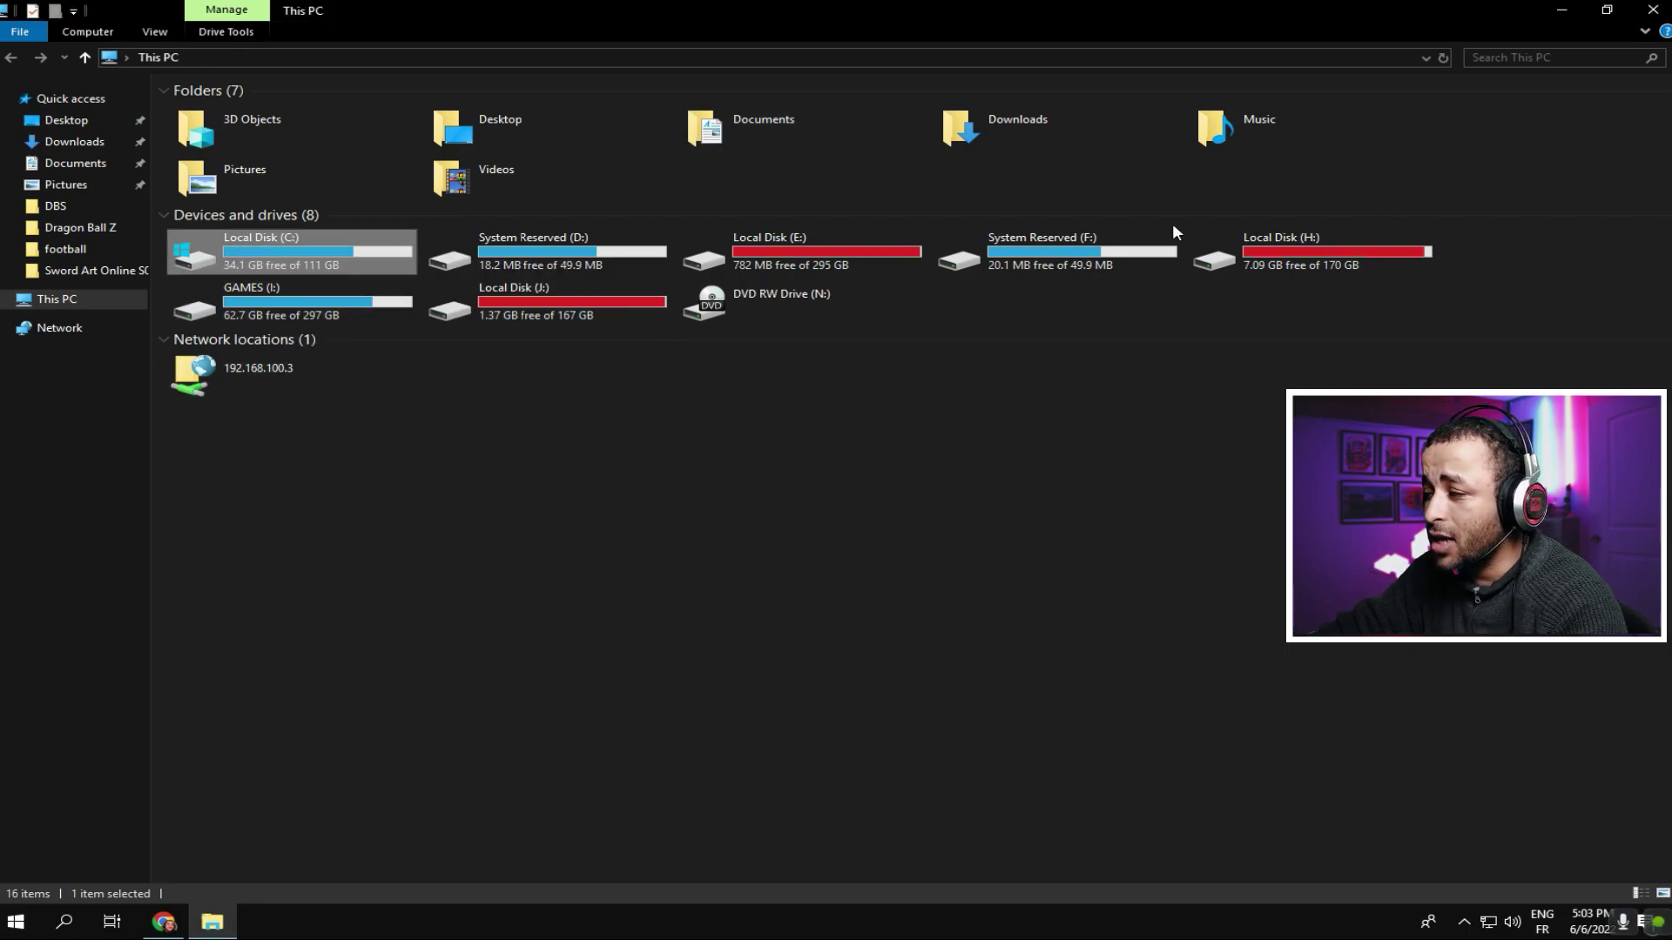
click(1652, 10)
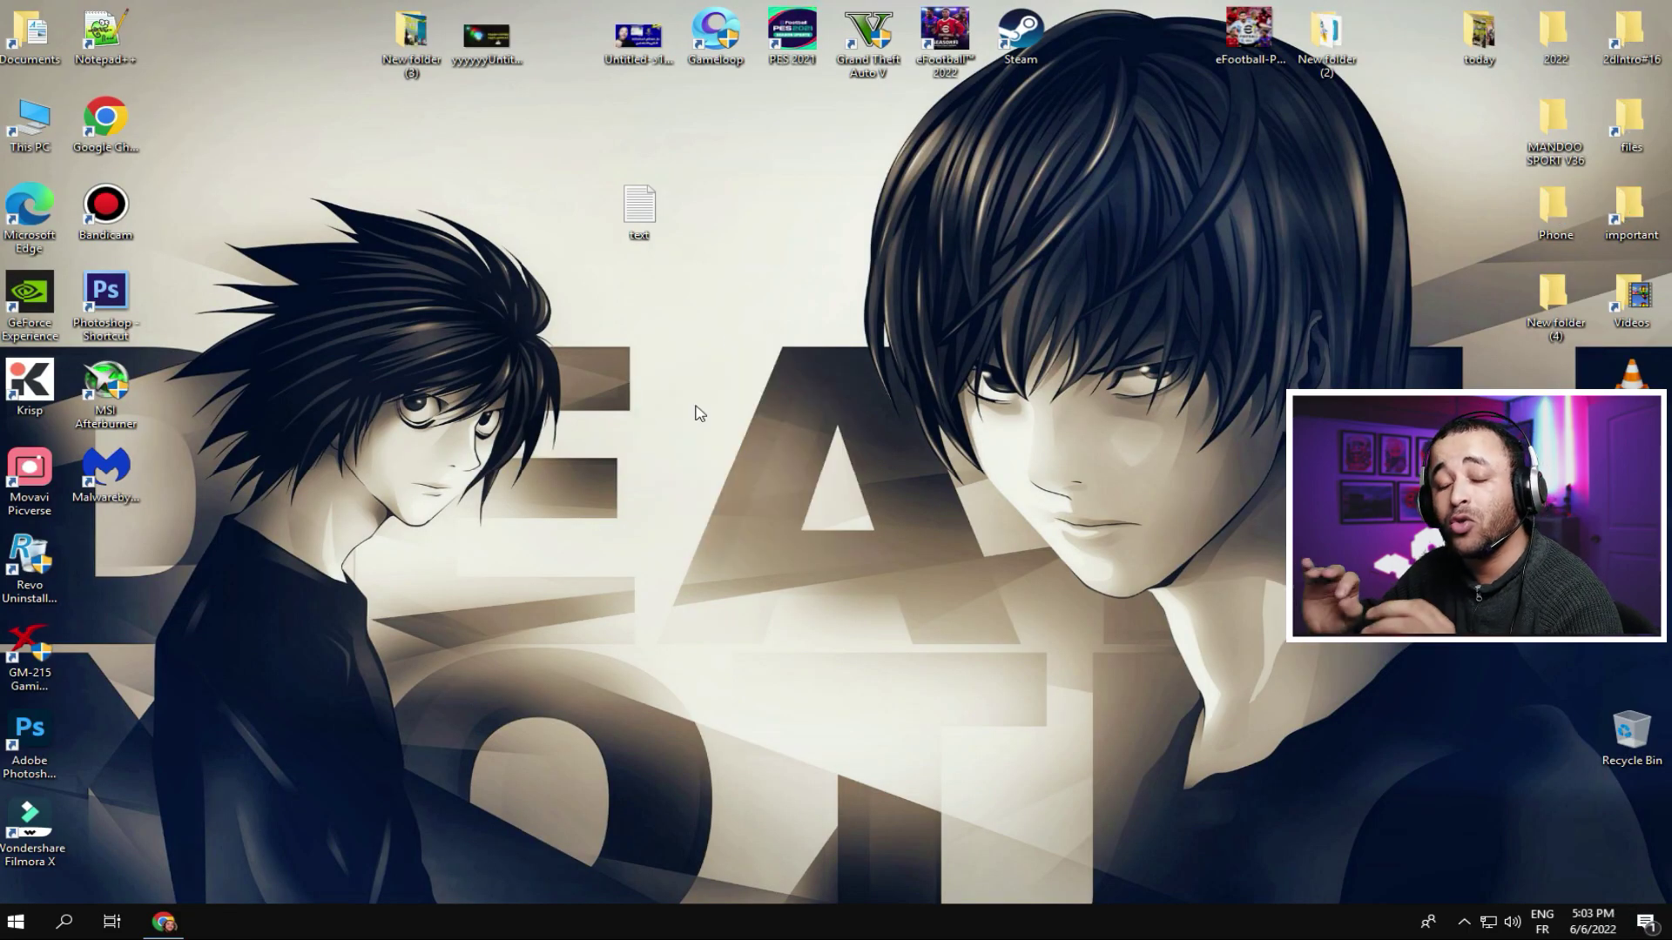